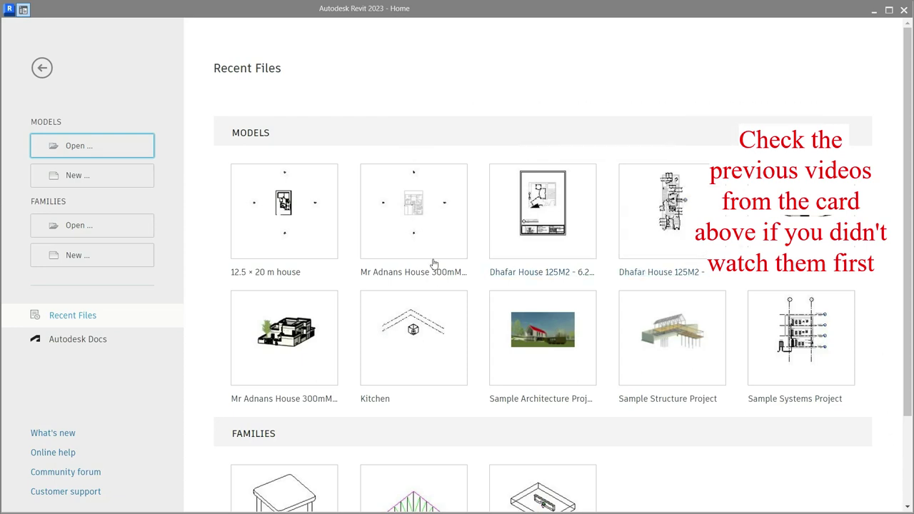
Open the 12.5 × 20 m house project from the recent models on the Home page.
click(277, 209)
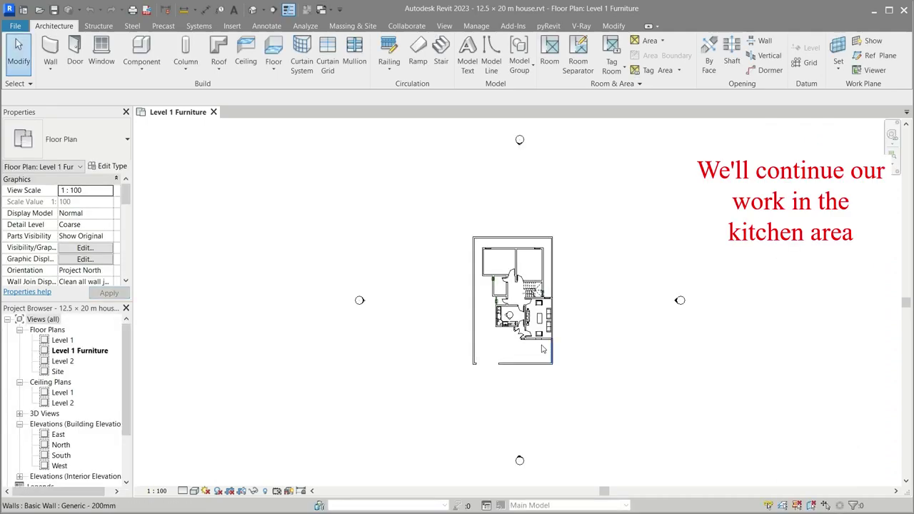
Select all the kitchen elements and create a 3D view sectioned around them.
scroll(517, 310, up, 5)
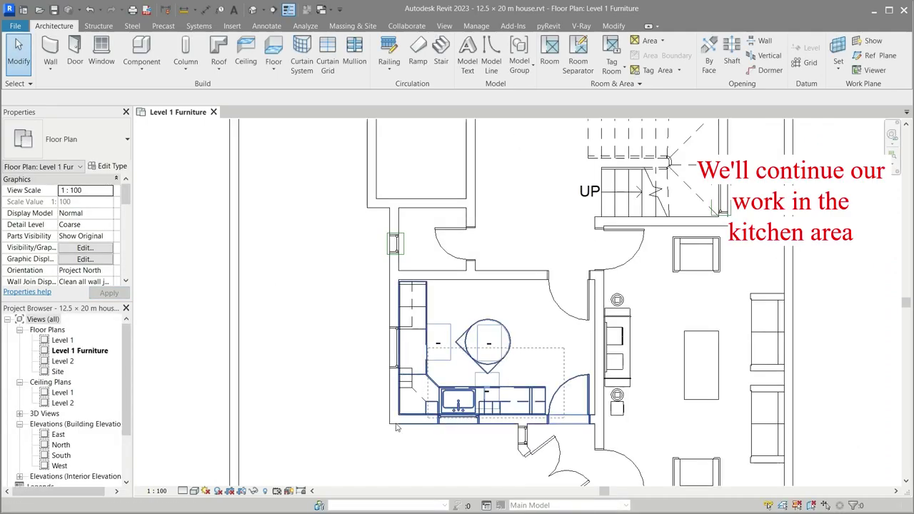
drag(564, 349, 355, 441)
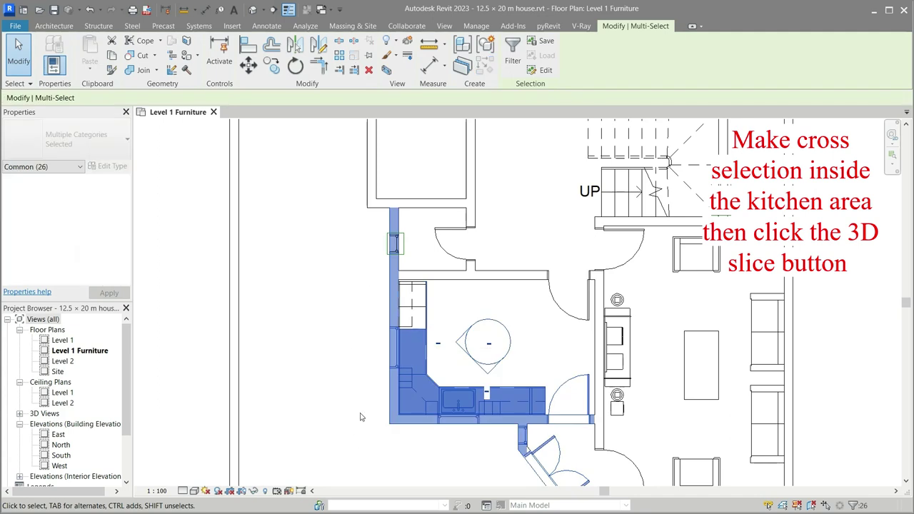
click(386, 69)
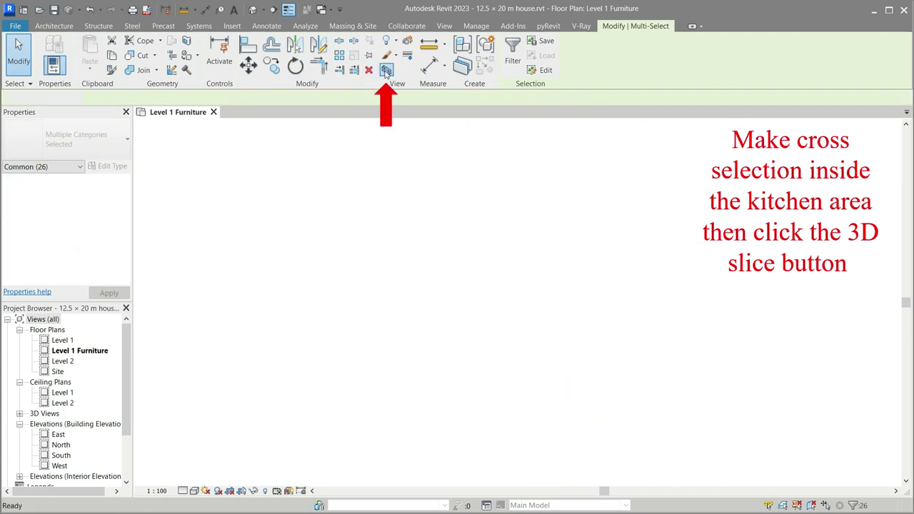
click(368, 409)
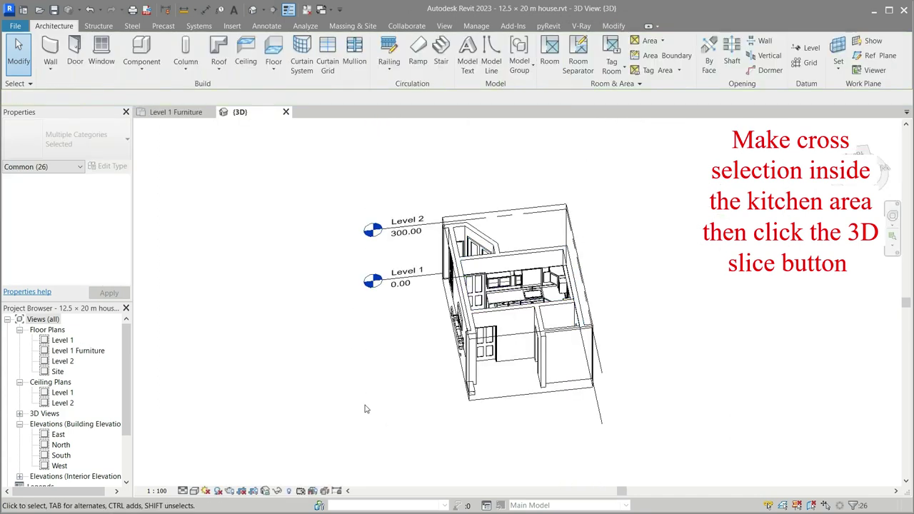
Tighten the kitchen section box down to the cabinets and sink.
click(517, 340)
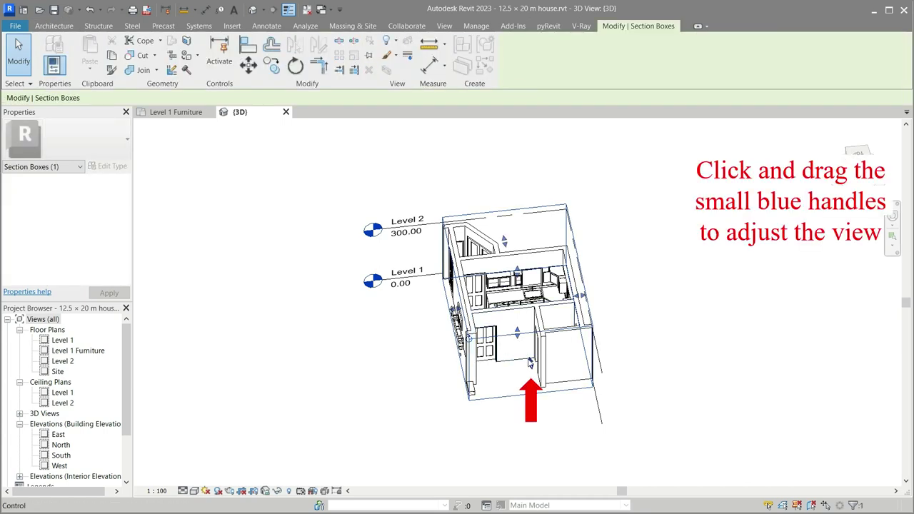
drag(530, 364, 529, 361)
scroll(527, 350, up, 2)
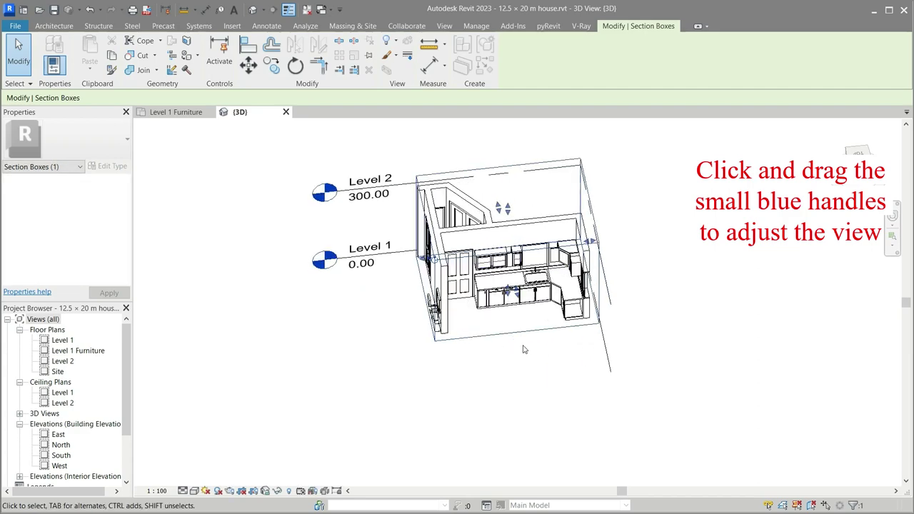
scroll(527, 350, up, 1)
scroll(519, 193, up, 3)
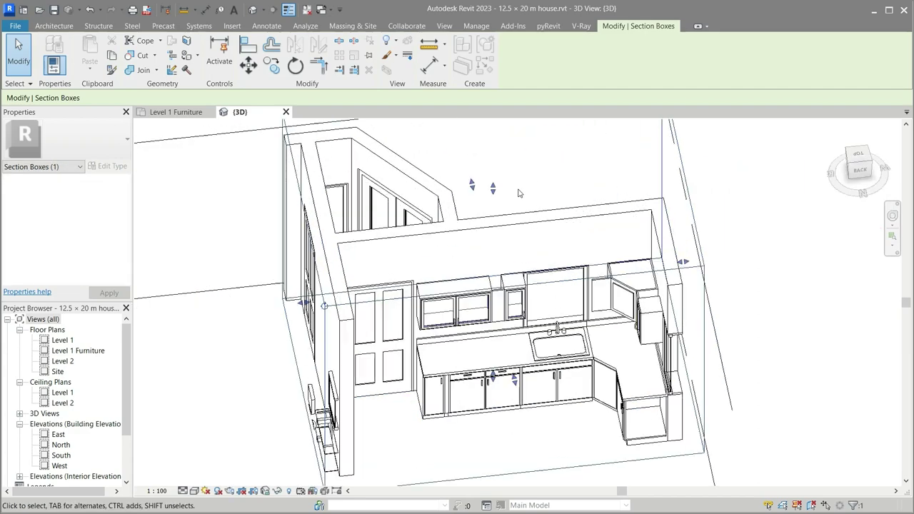
click(829, 340)
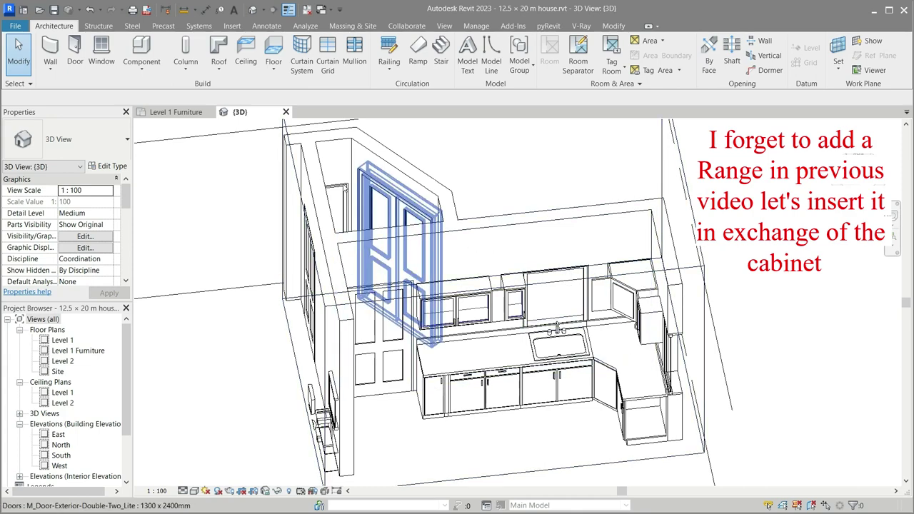
In the Level 1 Furniture plan, shorten the sink counter top to length 100, ending at the sink unit.
click(170, 113)
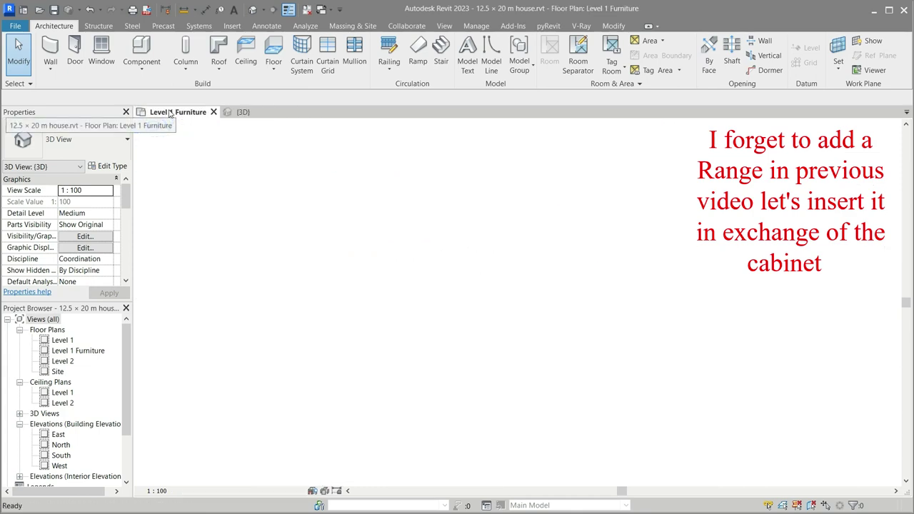
scroll(534, 447, up, 2)
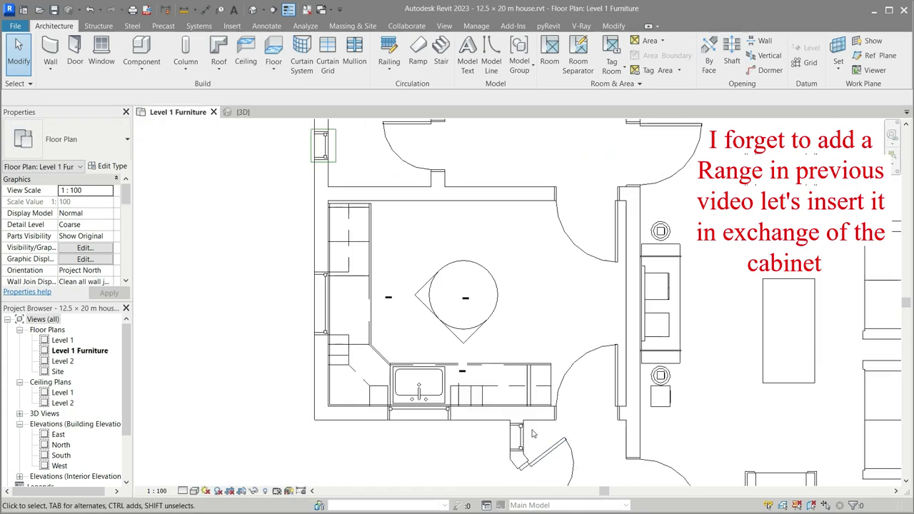
scroll(532, 439, up, 2)
scroll(530, 434, up, 2)
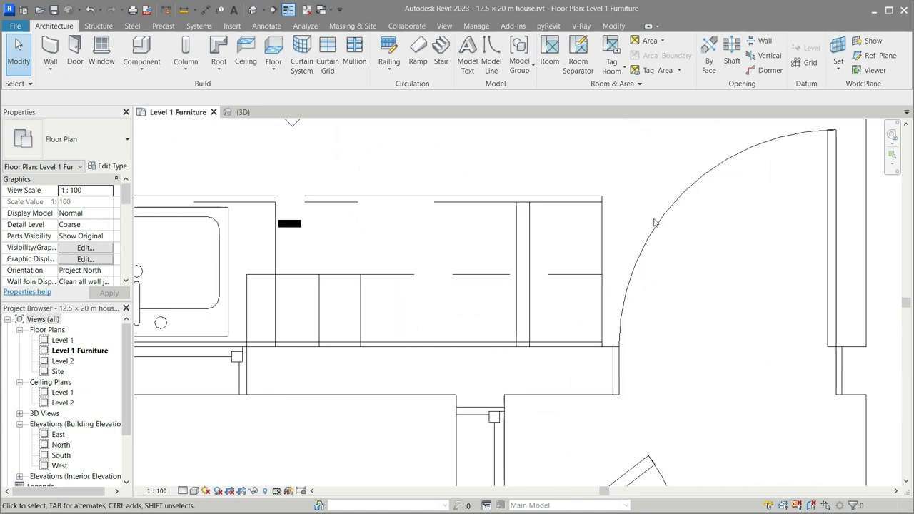
scroll(547, 286, down, 2)
click(550, 203)
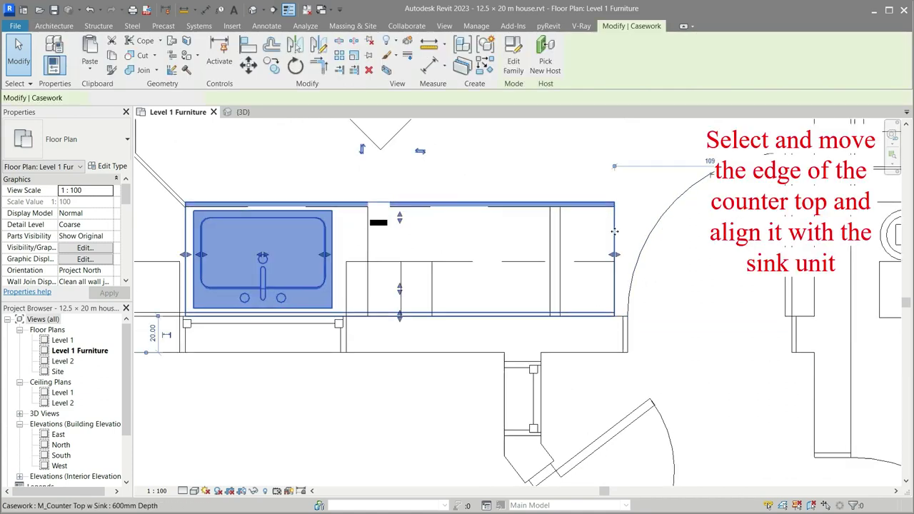
drag(605, 250, 557, 258)
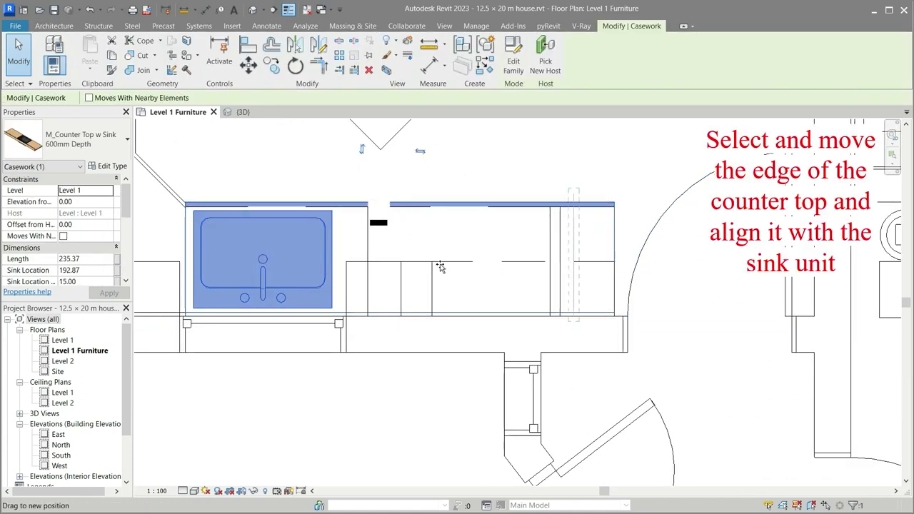
drag(441, 266, 368, 257)
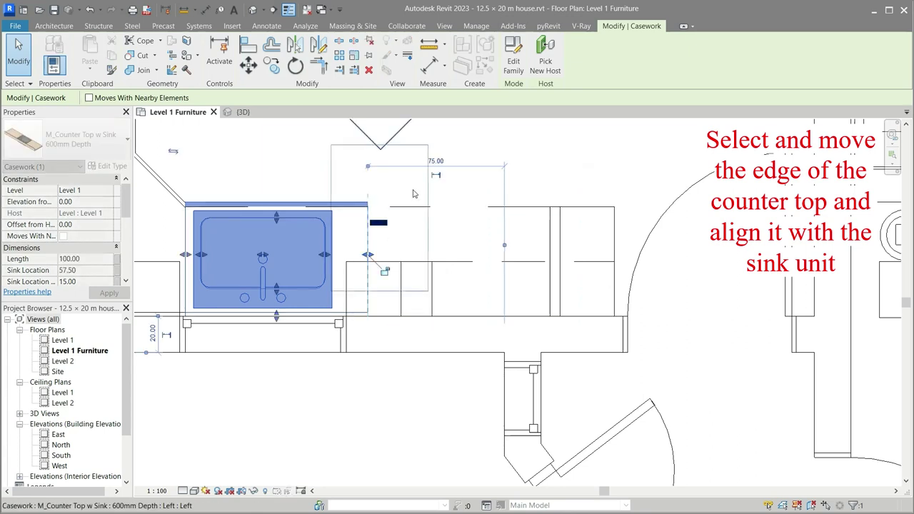
key(Escape)
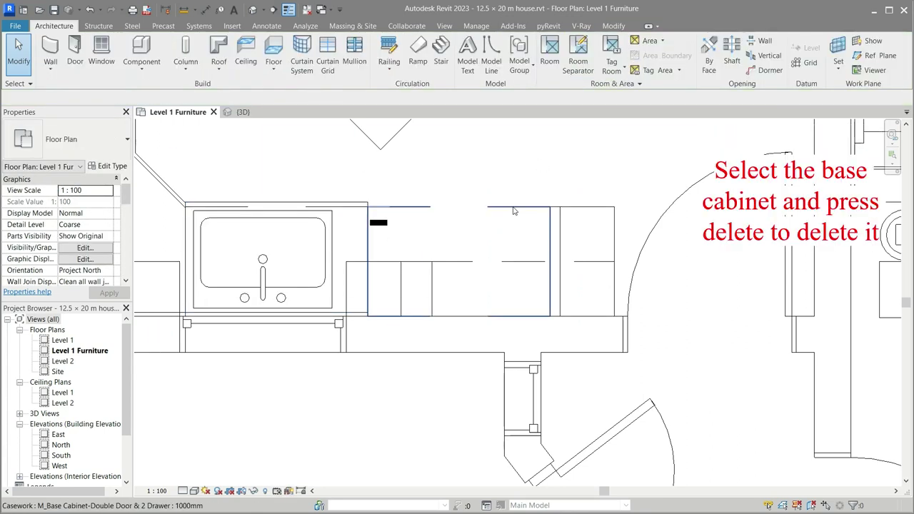
Delete the 1000mm double door and 2 drawer base cabinet to the right of the sink.
click(513, 210)
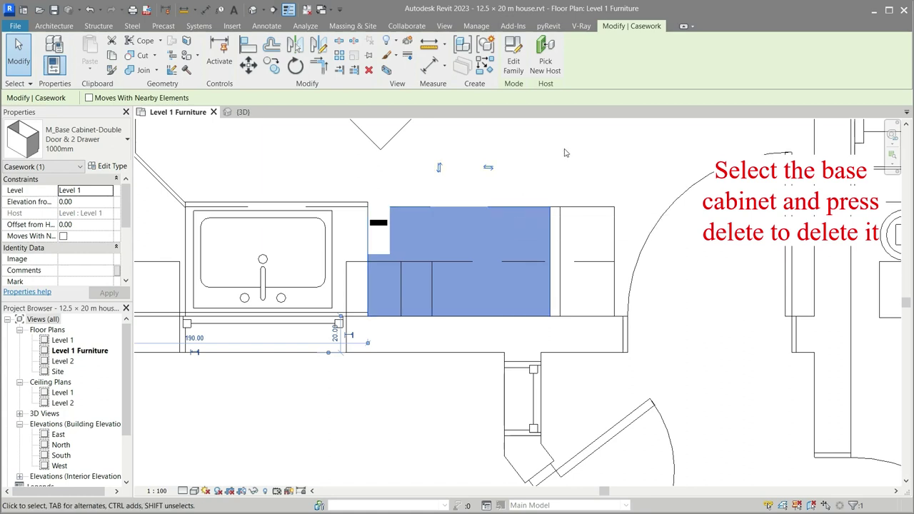
key(Delete)
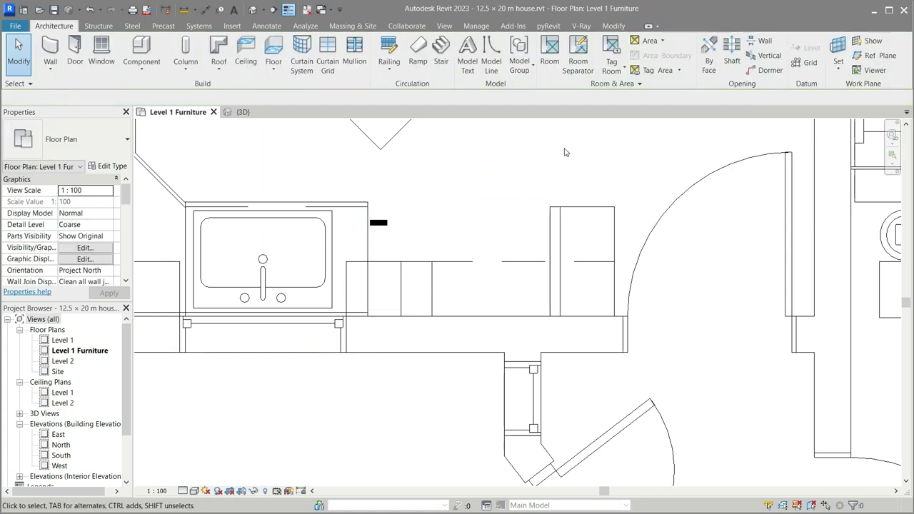
Load the M_Range-Gas.rfa family from the Specialty Equipment > Domestic > Mid-Range library folder.
click(142, 49)
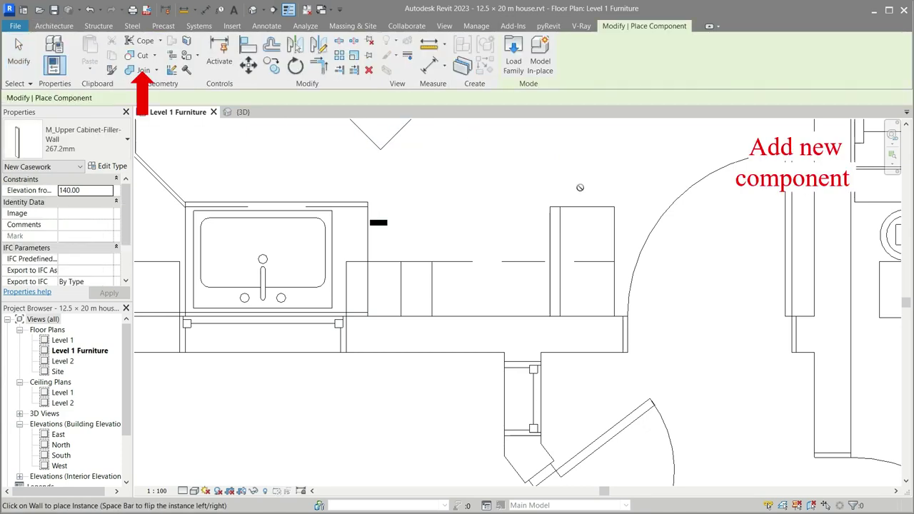
click(514, 53)
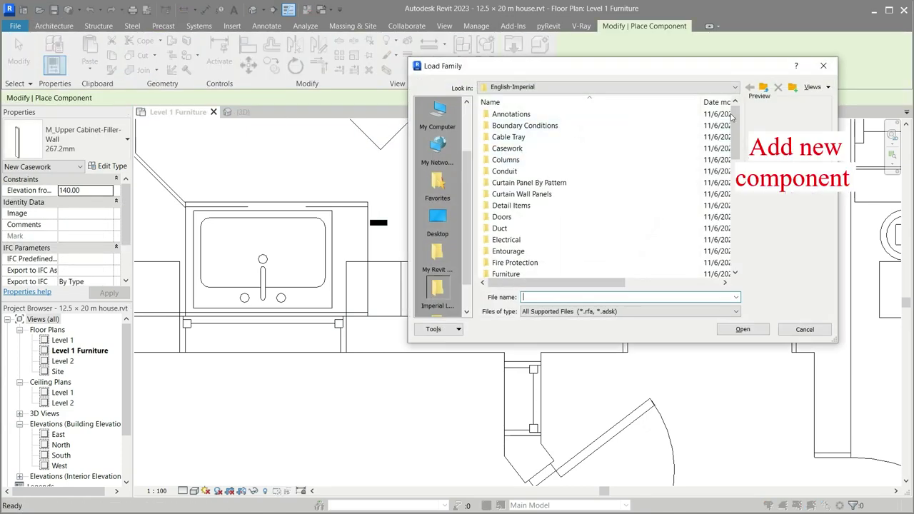
click(764, 87)
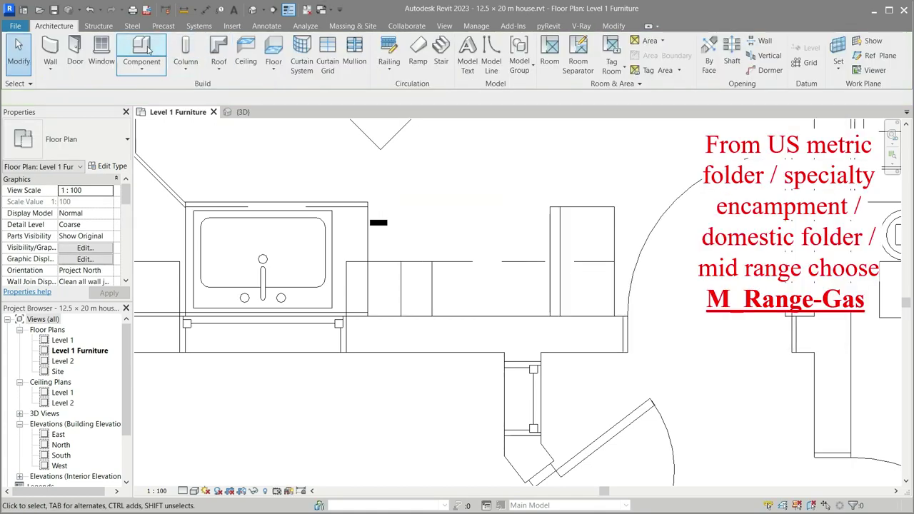
click(142, 48)
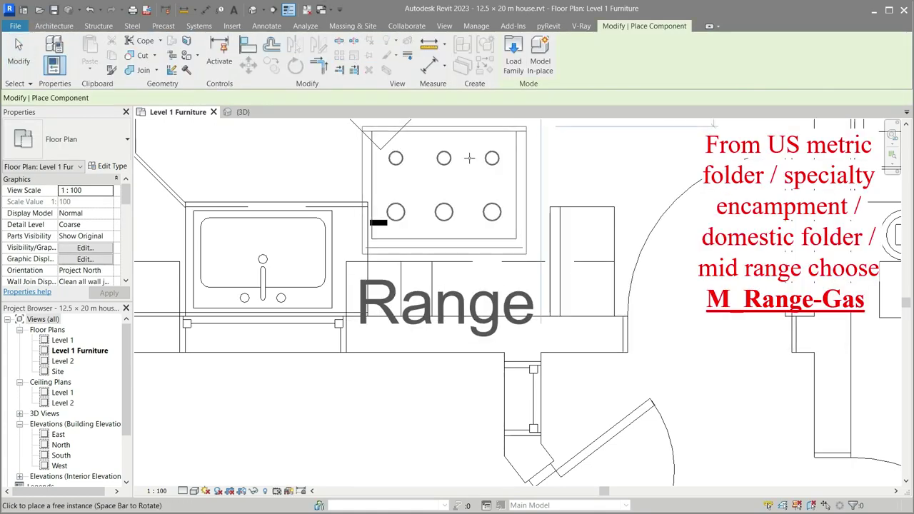
click(514, 53)
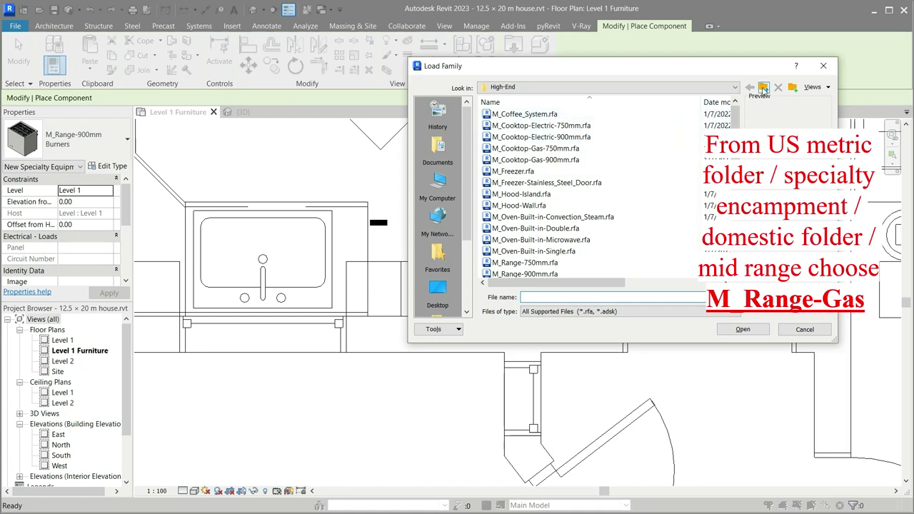
click(764, 88)
double_click(509, 125)
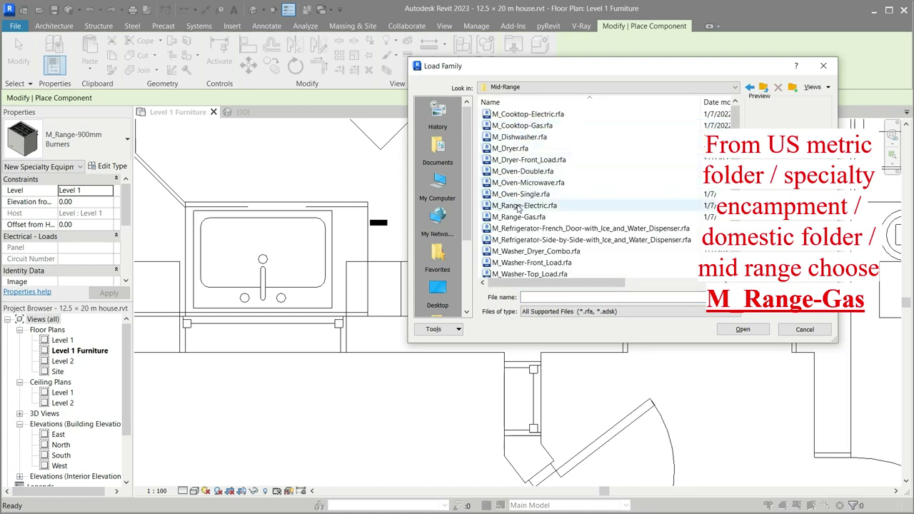
click(519, 207)
click(519, 217)
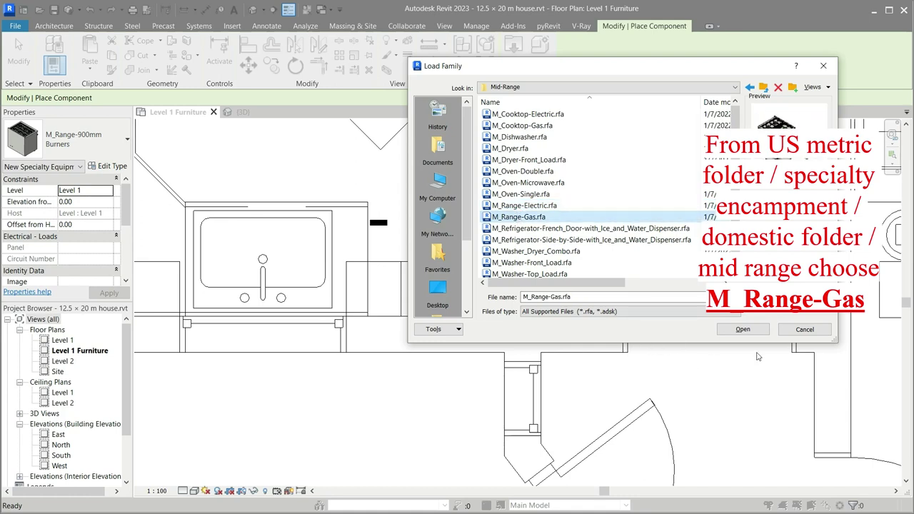
click(743, 329)
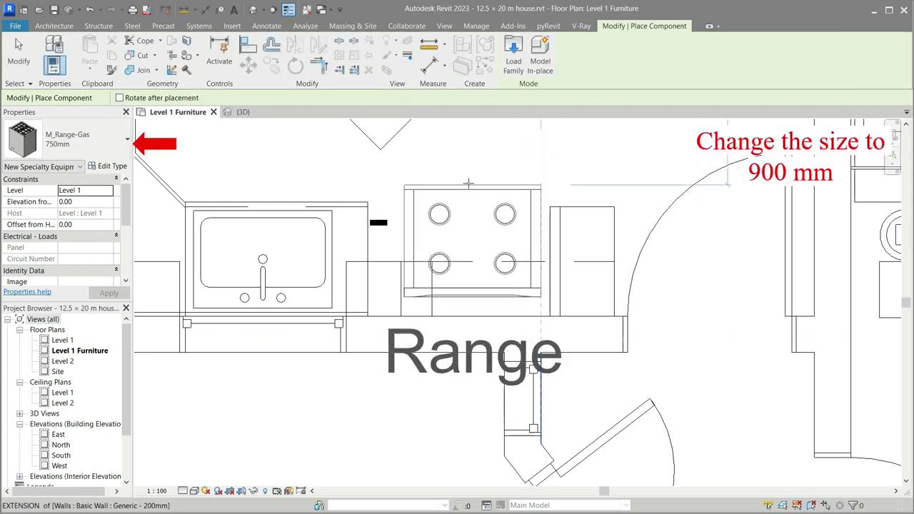
Place a 900mm M_Range-Gas range beside the sink, rotated to face the counter.
click(111, 148)
click(58, 221)
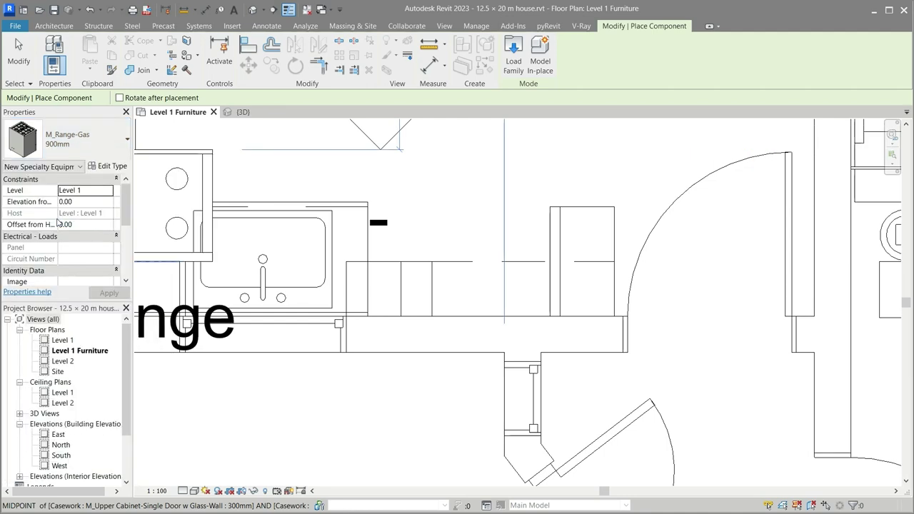
key(space)
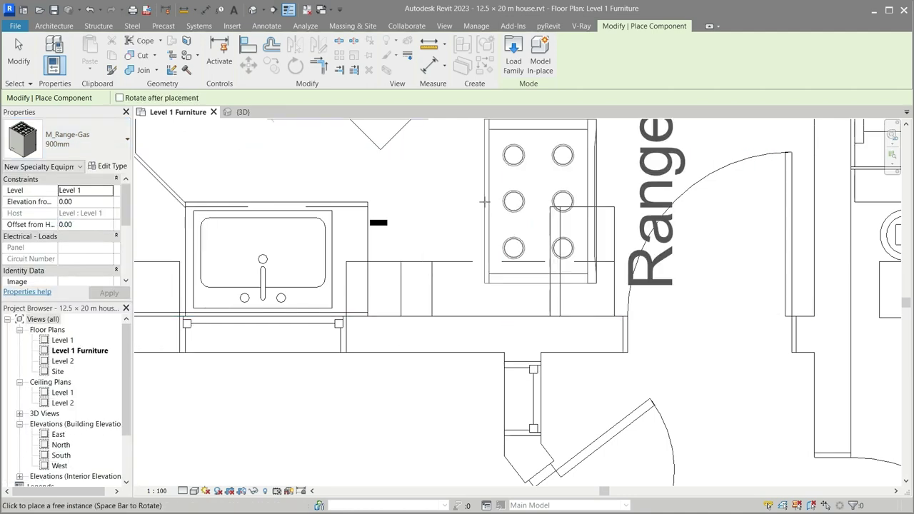
key(space)
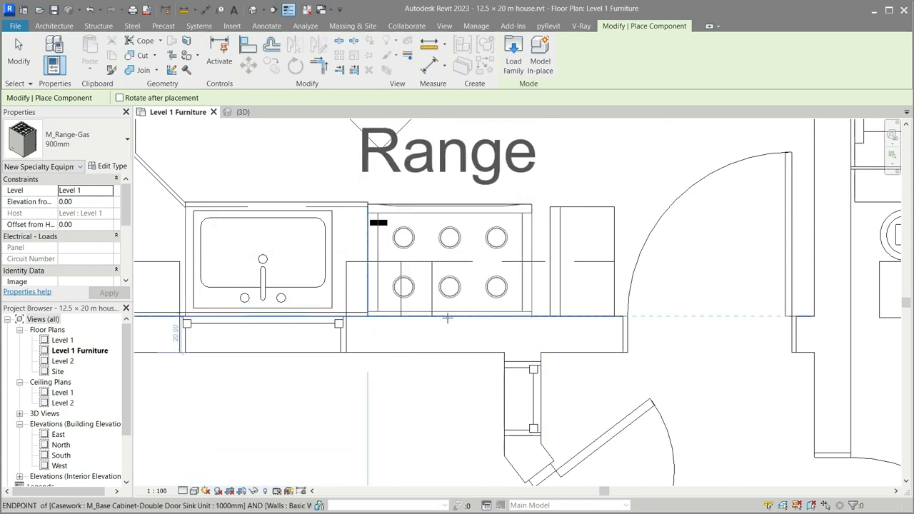
click(443, 347)
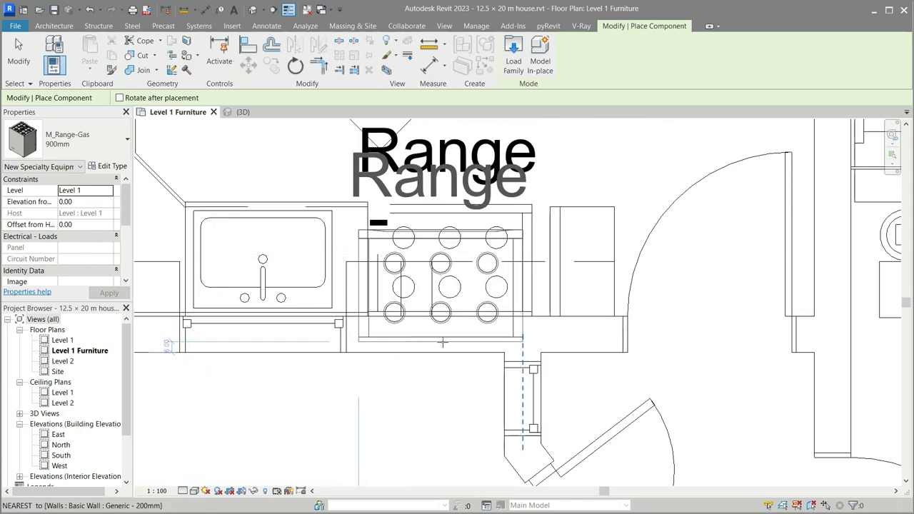
key(Escape)
key(Escape)
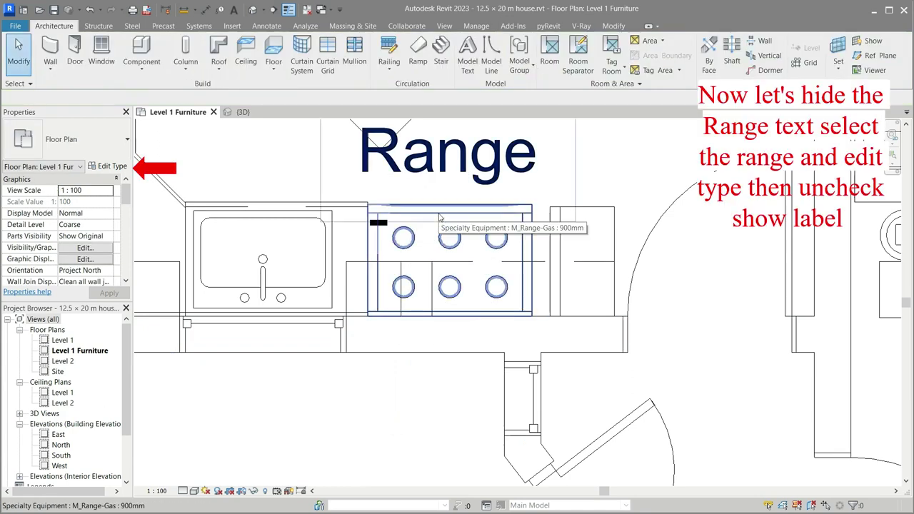
Switch off Show Label in the 900mm range type to hide its Range label.
click(439, 216)
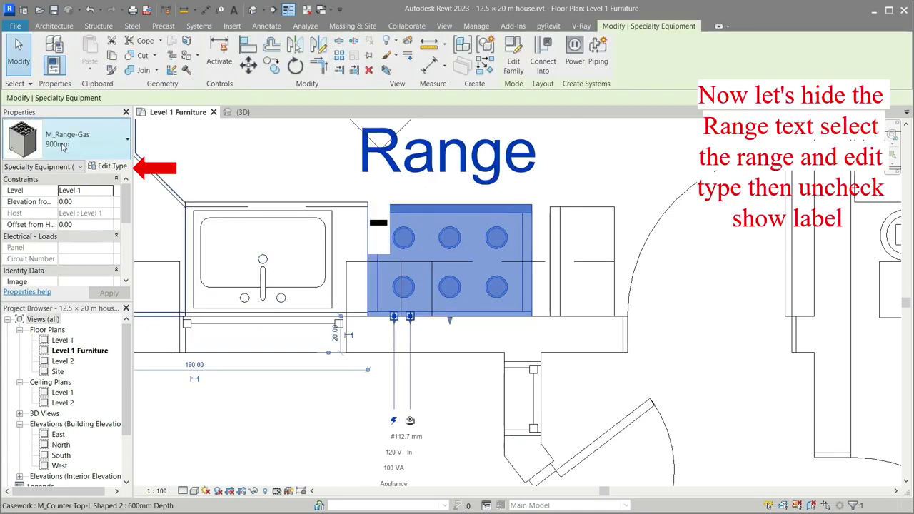
click(105, 169)
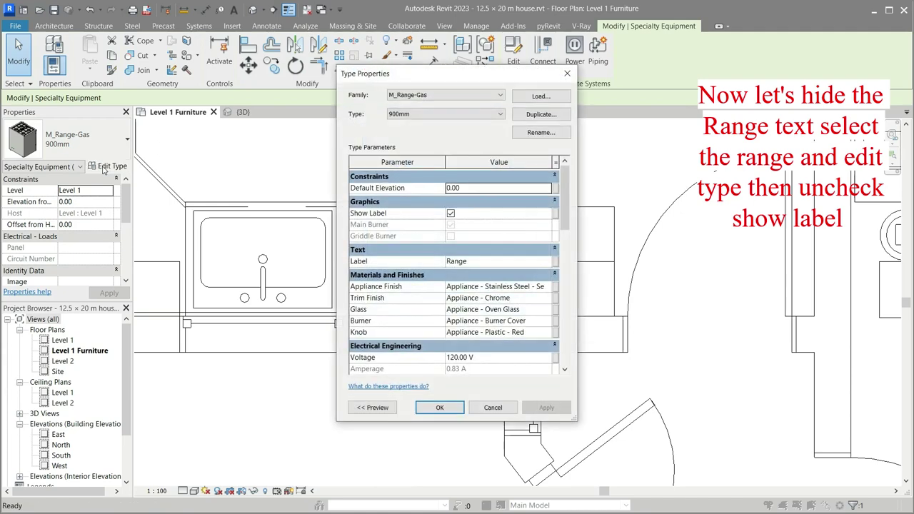
click(451, 214)
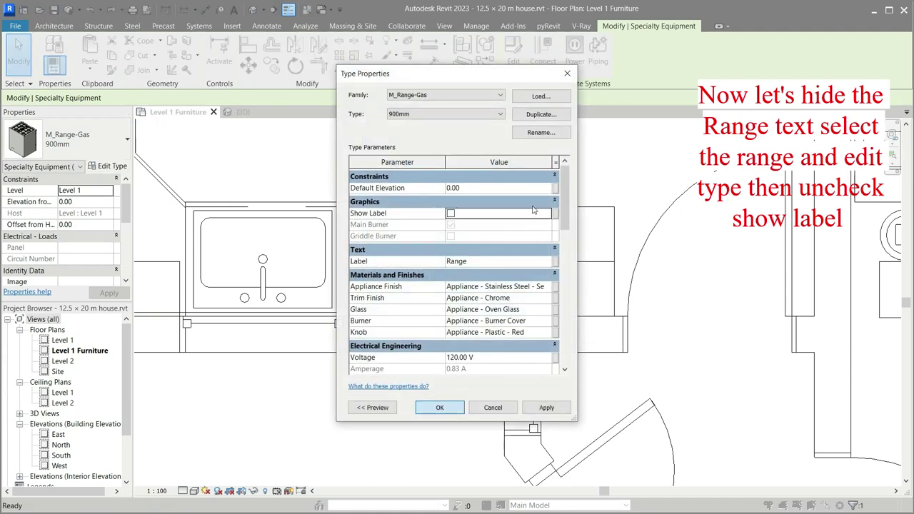
key(Return)
click(544, 185)
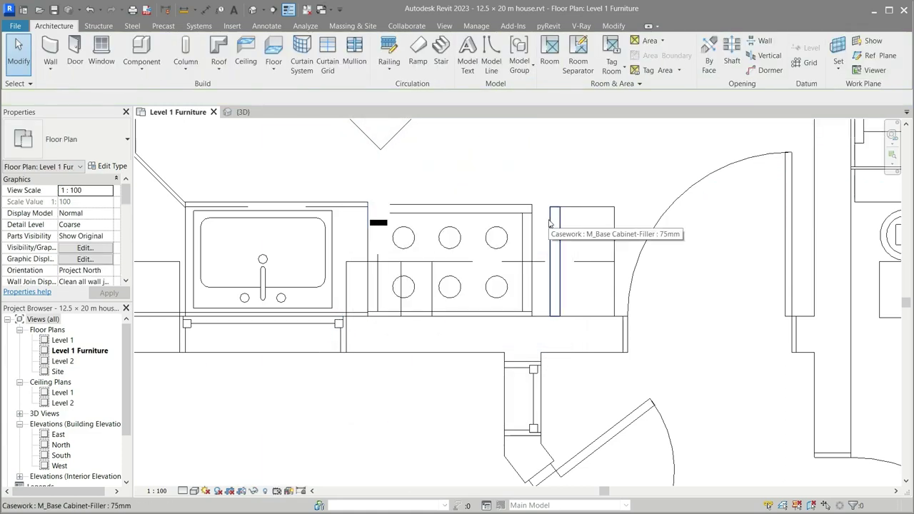
In the 3D view, change the single-door base cabinet beside the range from 300mm to 500mm.
click(251, 113)
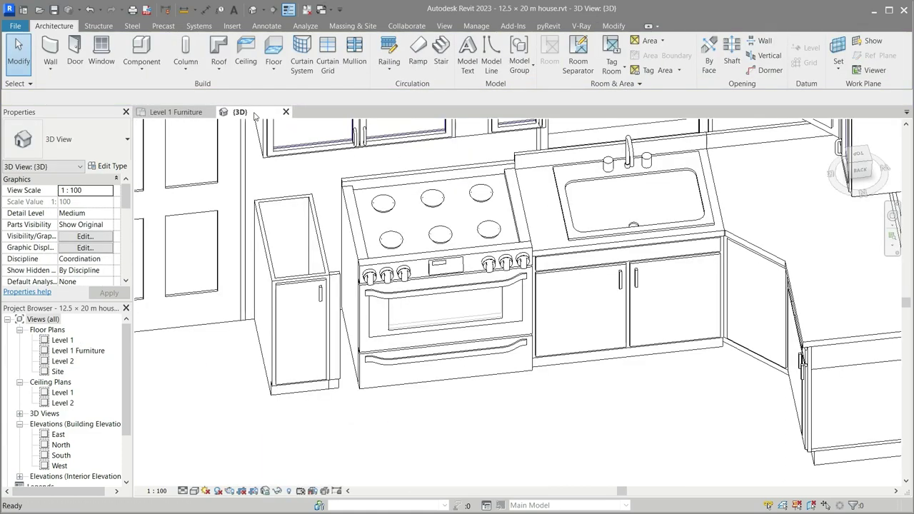
click(297, 287)
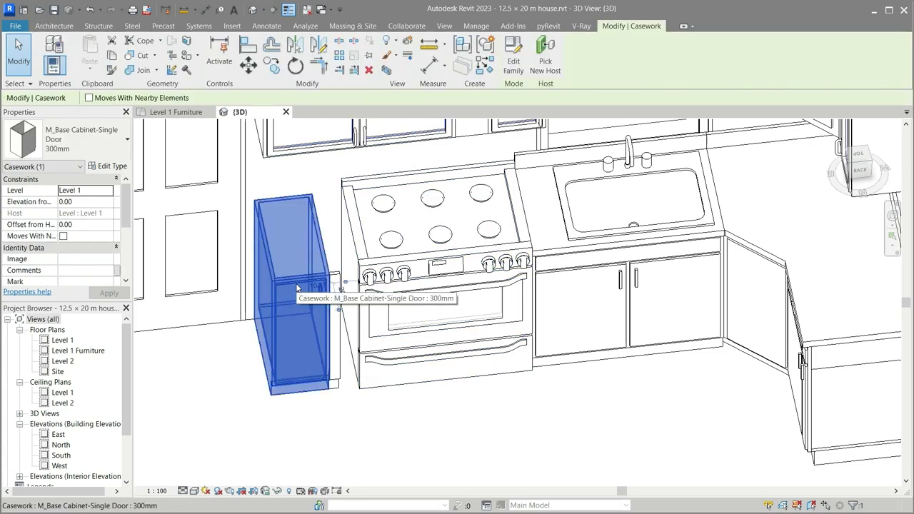
click(117, 145)
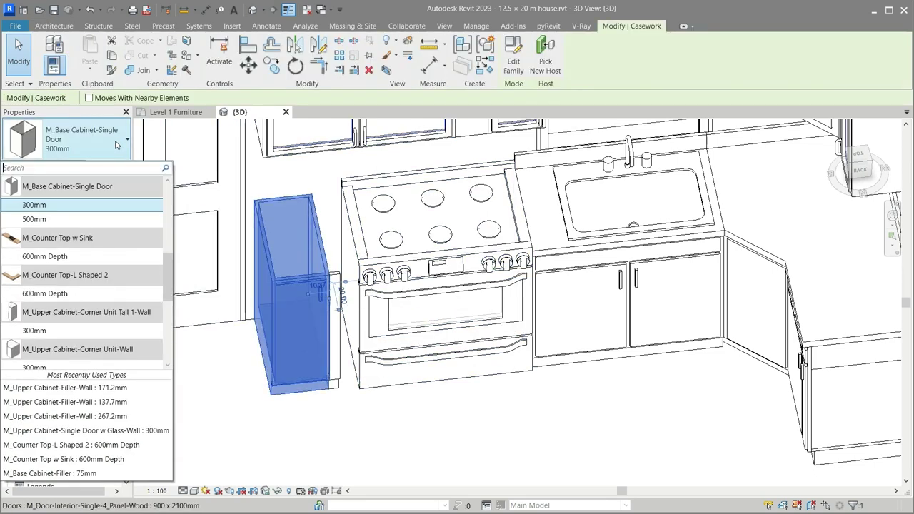
click(81, 221)
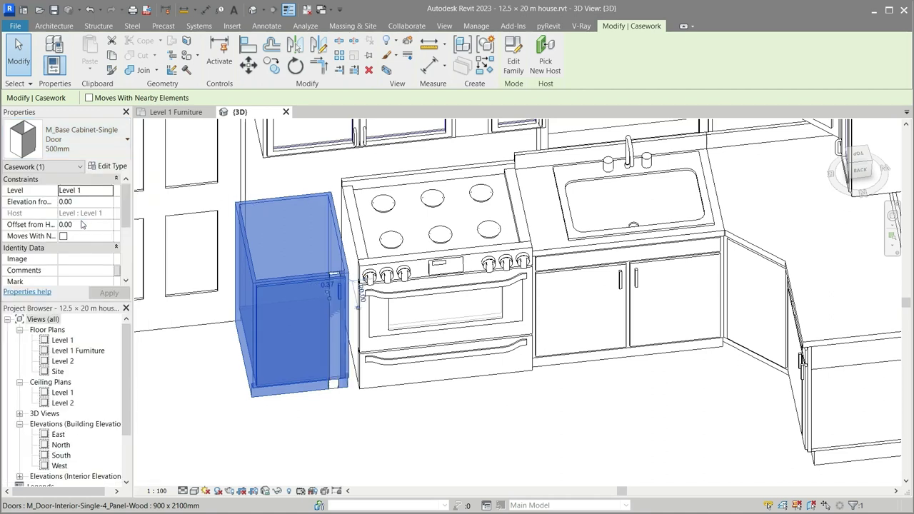
click(176, 112)
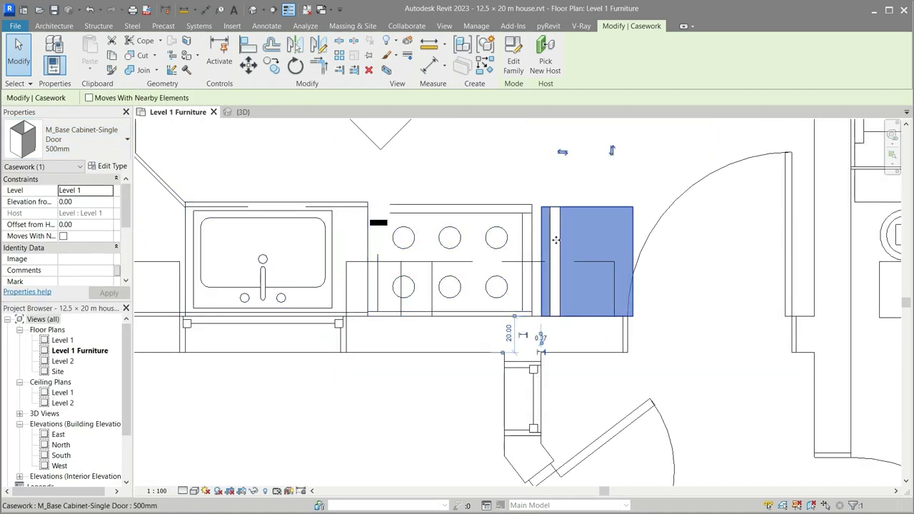
click(248, 44)
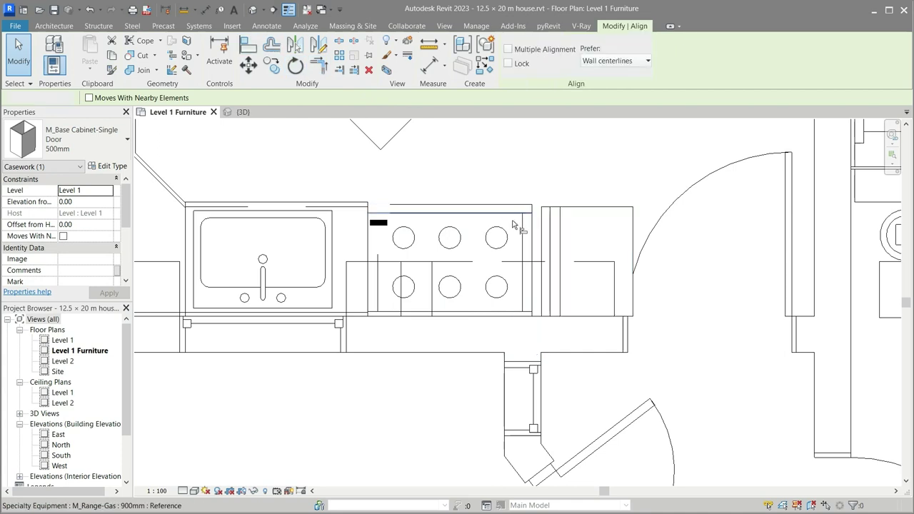
Align the 500mm base cabinet's edge flush against the gas range's side.
click(535, 243)
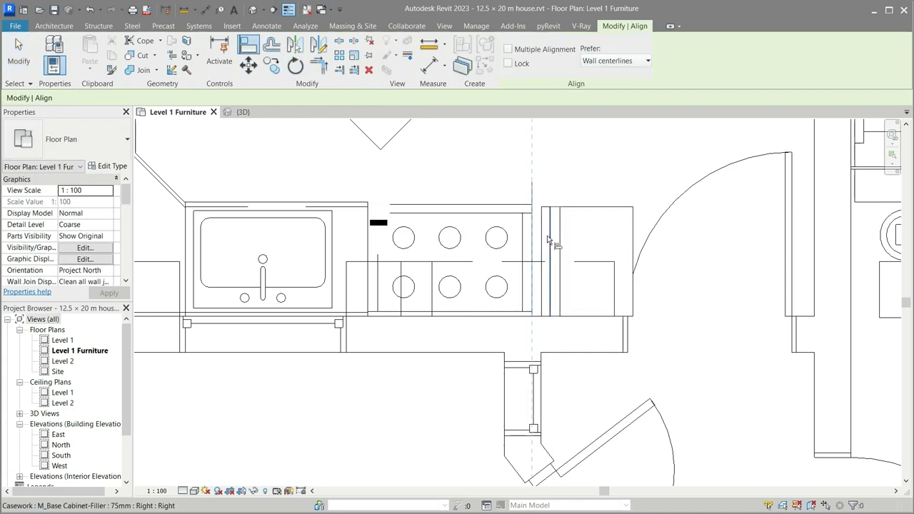
click(549, 239)
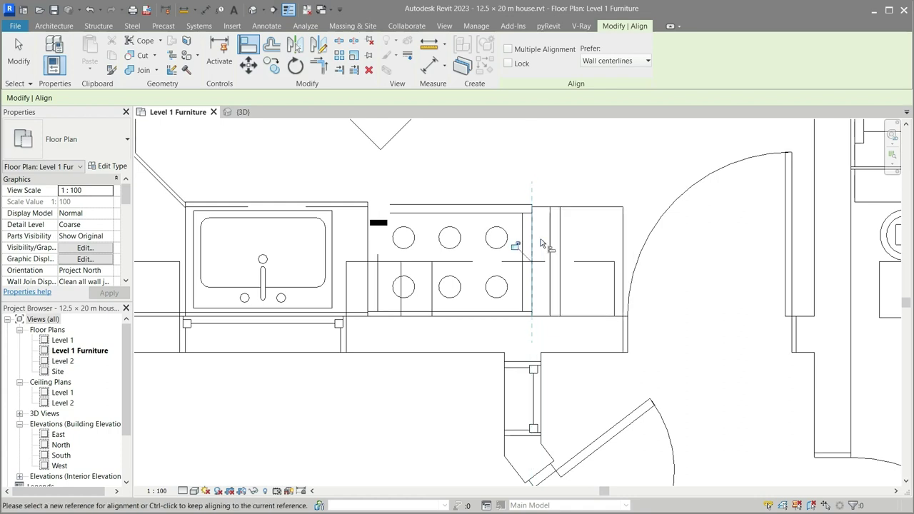
key(Escape)
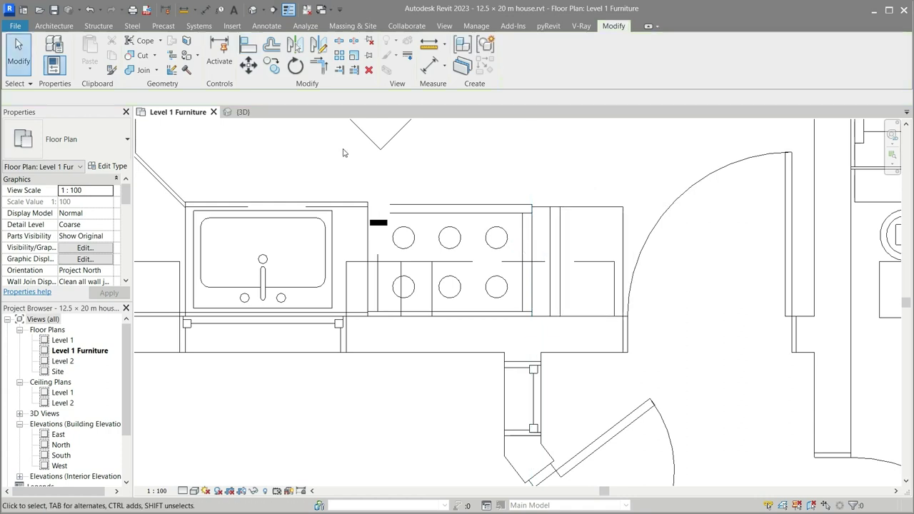
click(240, 112)
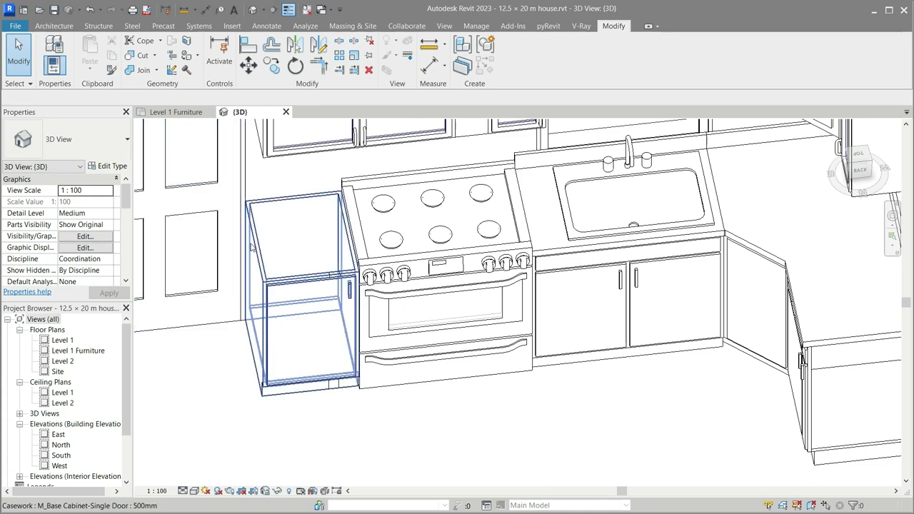
Set the 3D view to Fine detail, then open the Elevation 1 - d kitchen wall elevation.
click(184, 491)
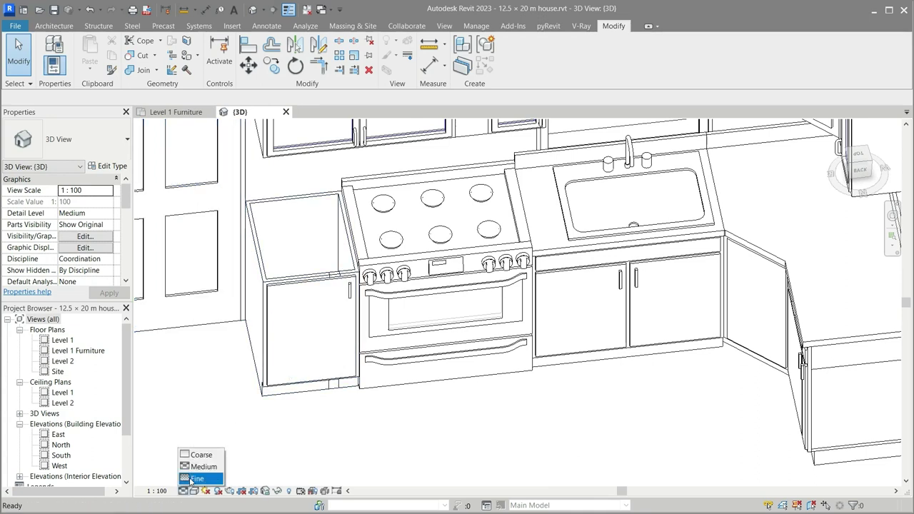
click(193, 483)
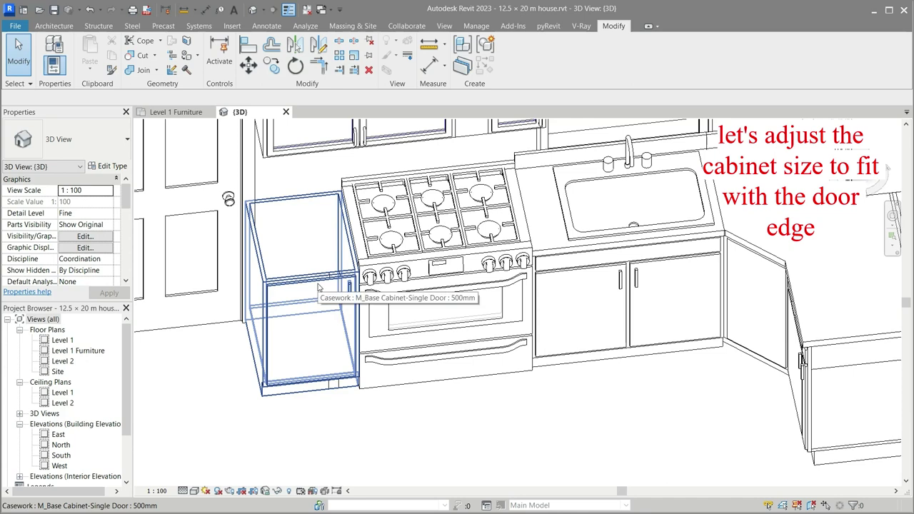
click(161, 113)
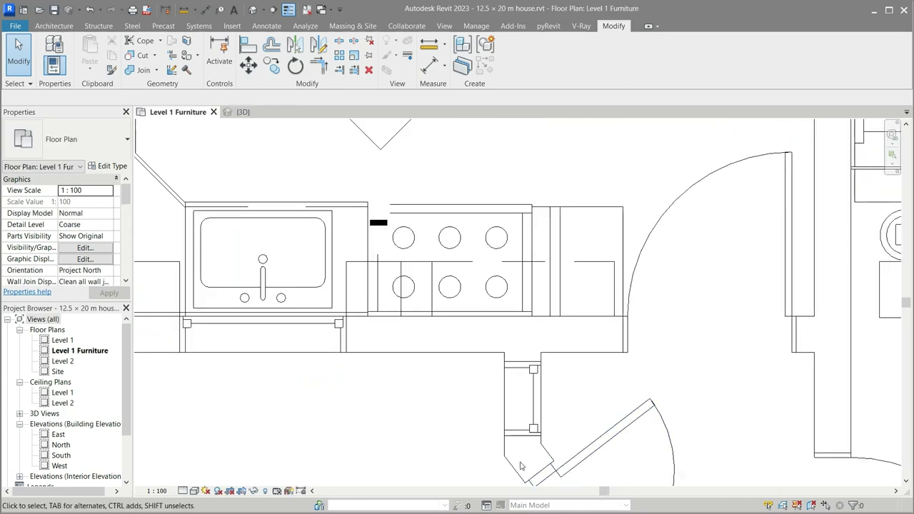
scroll(520, 467, down, 2)
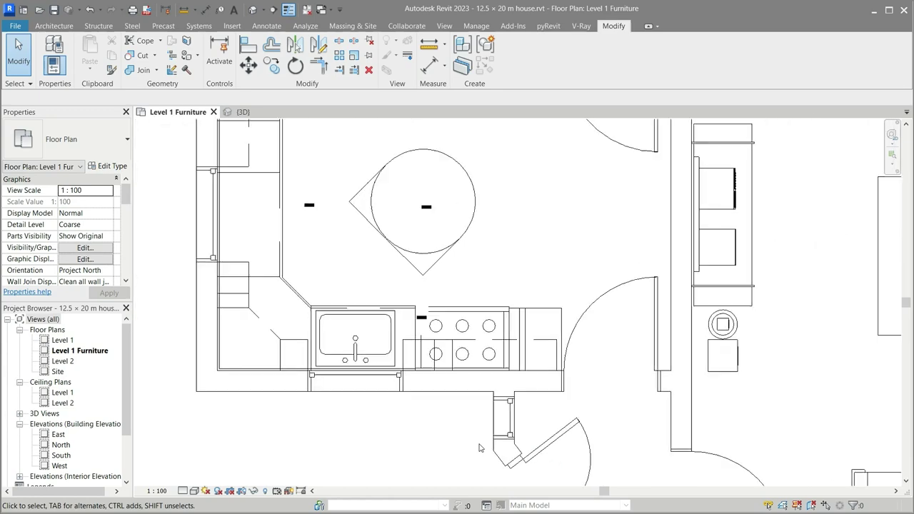
double_click(429, 275)
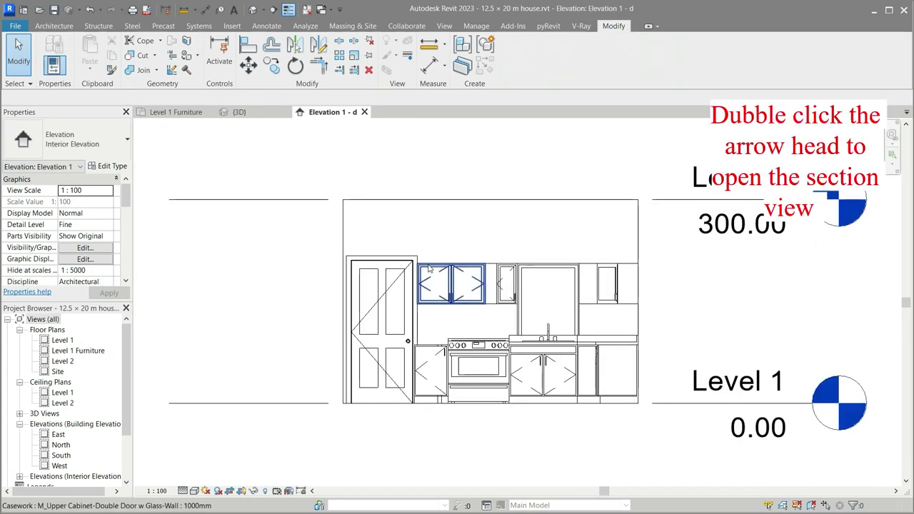
scroll(411, 340, up, 1)
scroll(413, 341, up, 2)
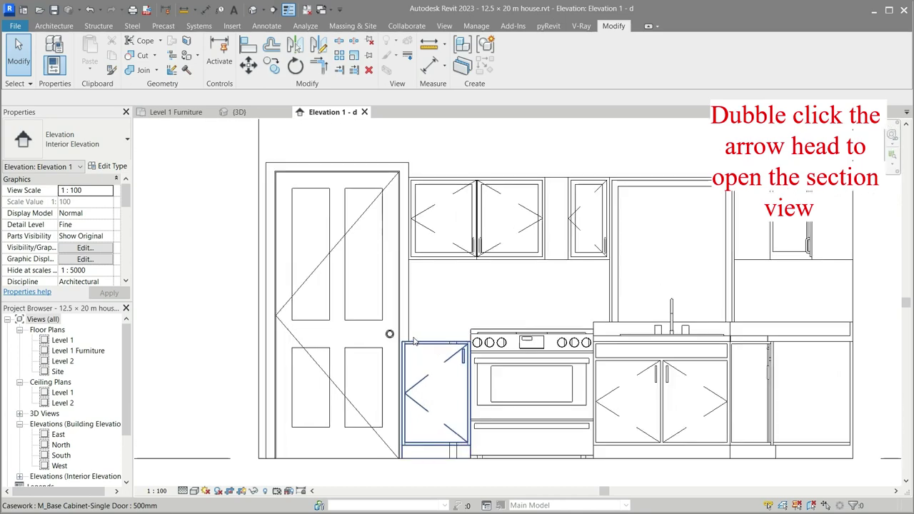
scroll(413, 341, up, 2)
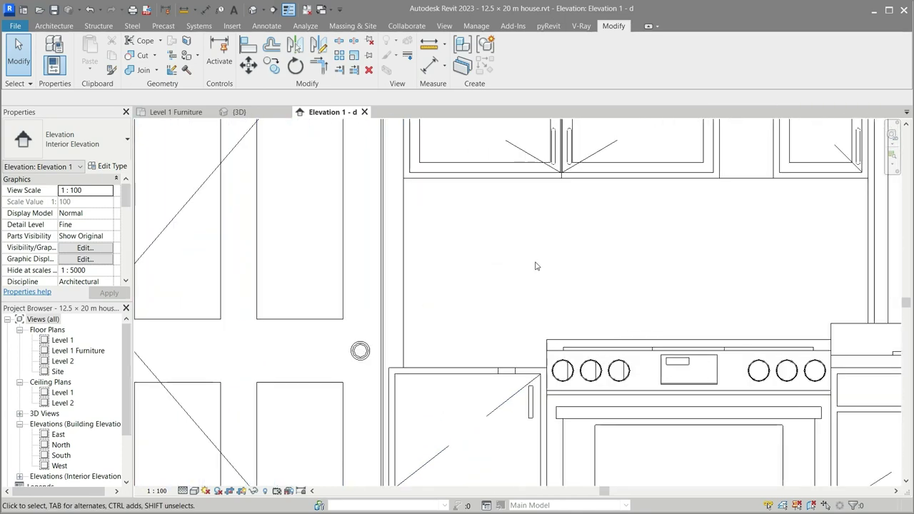
scroll(507, 247, down, 1)
scroll(477, 227, down, 1)
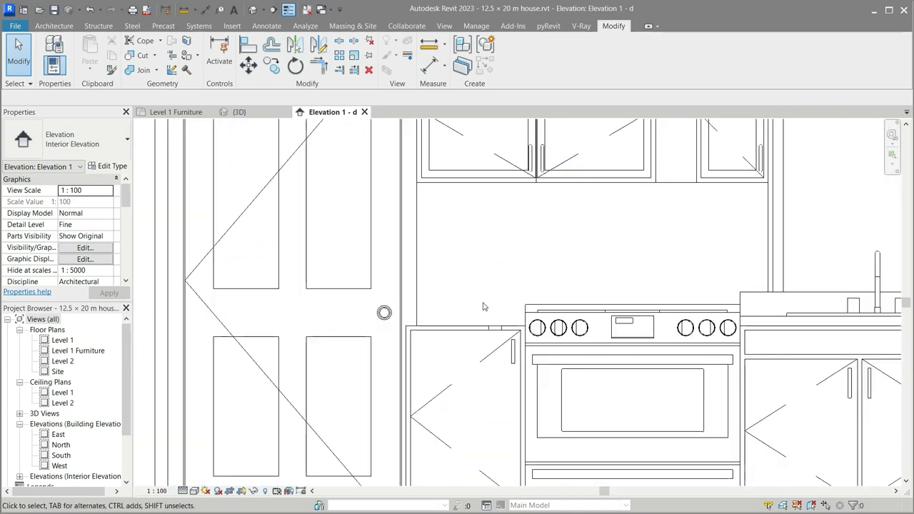
scroll(490, 265, down, 1)
scroll(490, 265, down, 1)
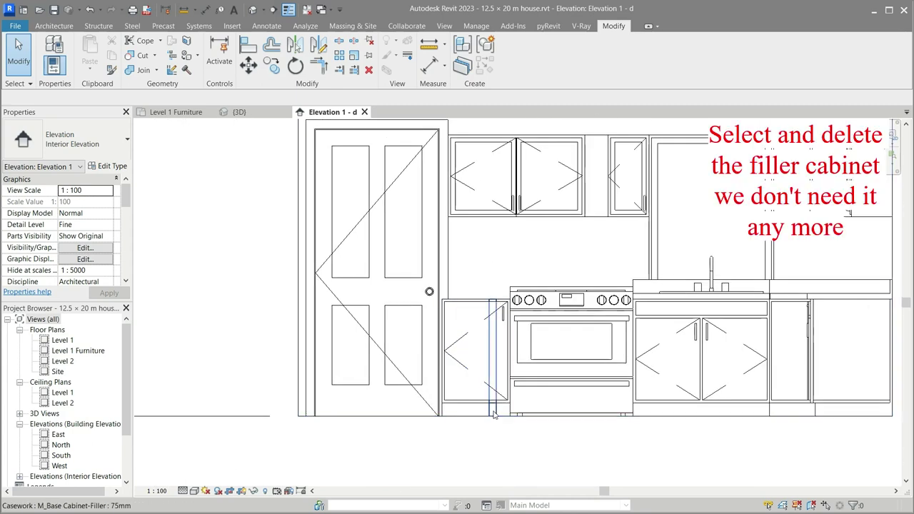
Delete the filler cabinet and start a 4.64 aligned dimension from the door's left edge.
click(494, 414)
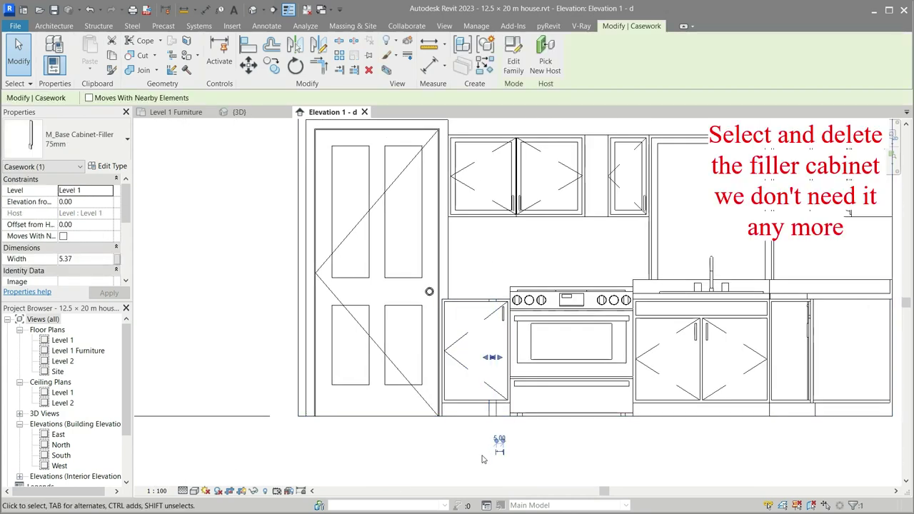
key(Delete)
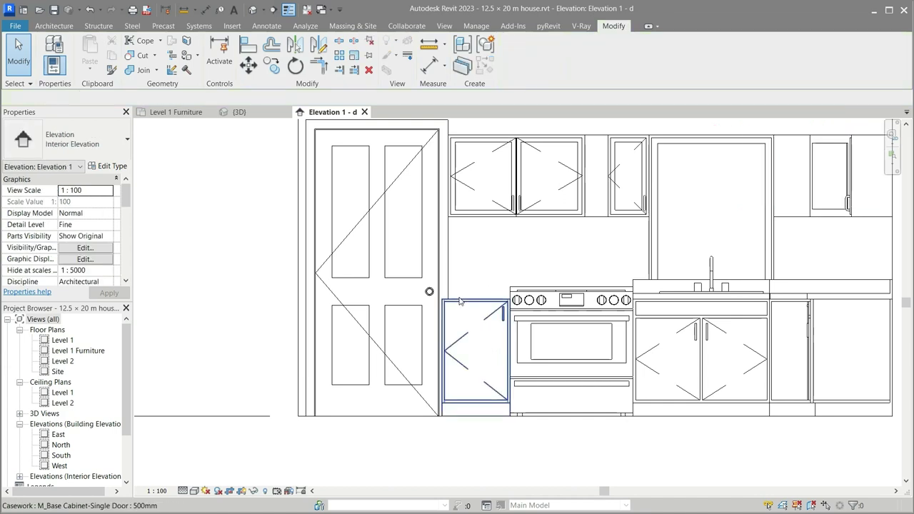
click(431, 64)
scroll(430, 289, up, 4)
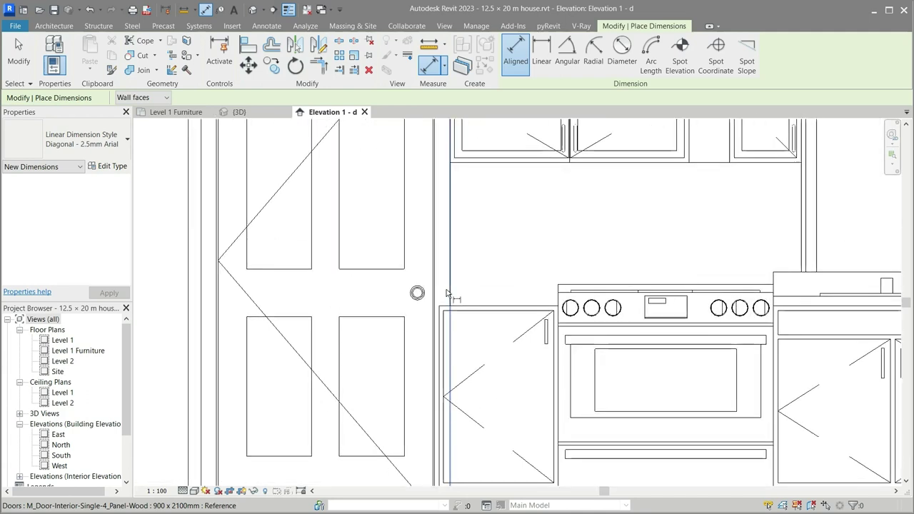
scroll(443, 292, up, 3)
scroll(447, 293, up, 2)
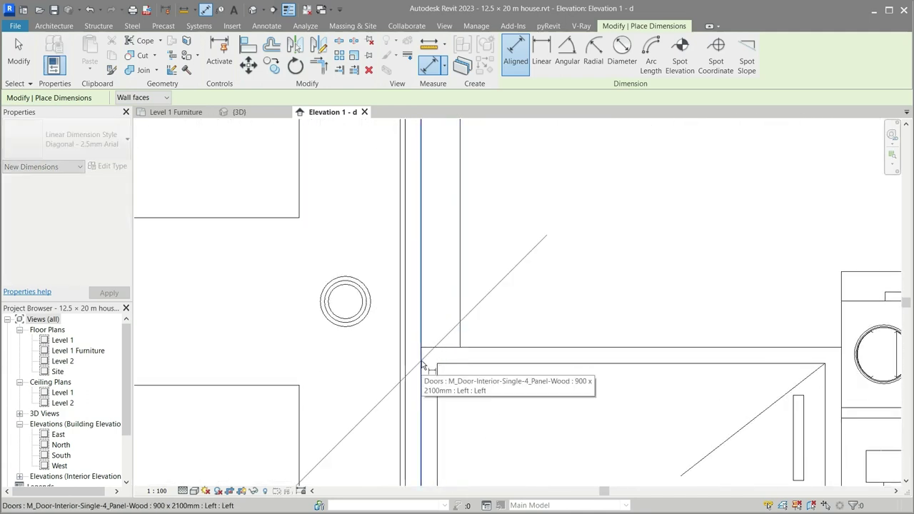
click(422, 357)
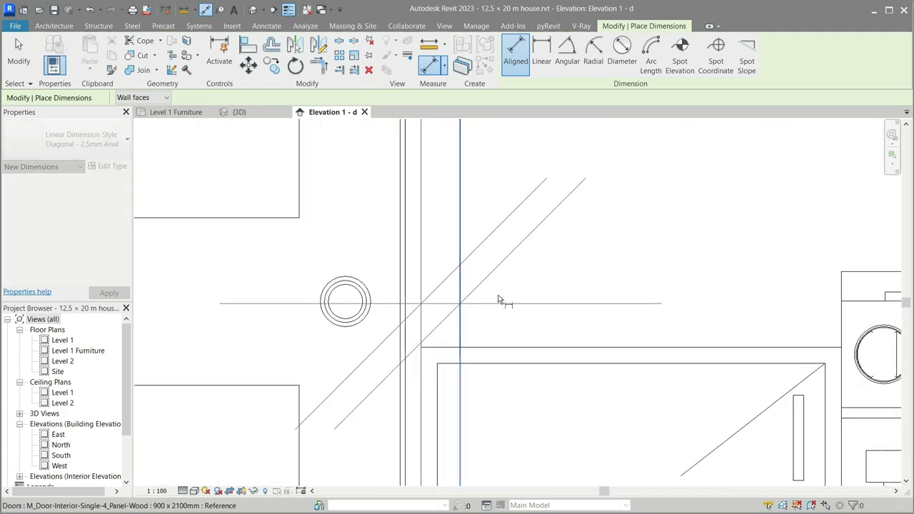
scroll(550, 292, down, 3)
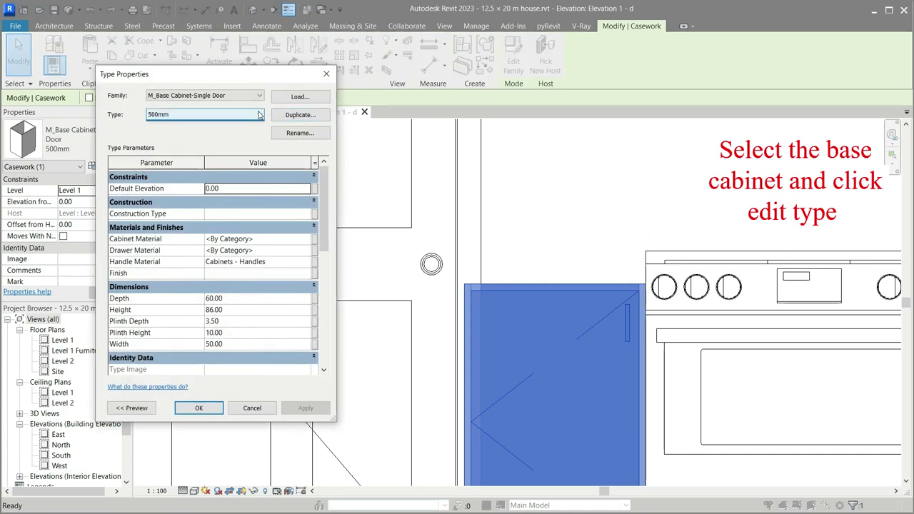
Duplicate the base cabinet type as 455.1mm with a Width of 45.51.
click(300, 115)
text(455)
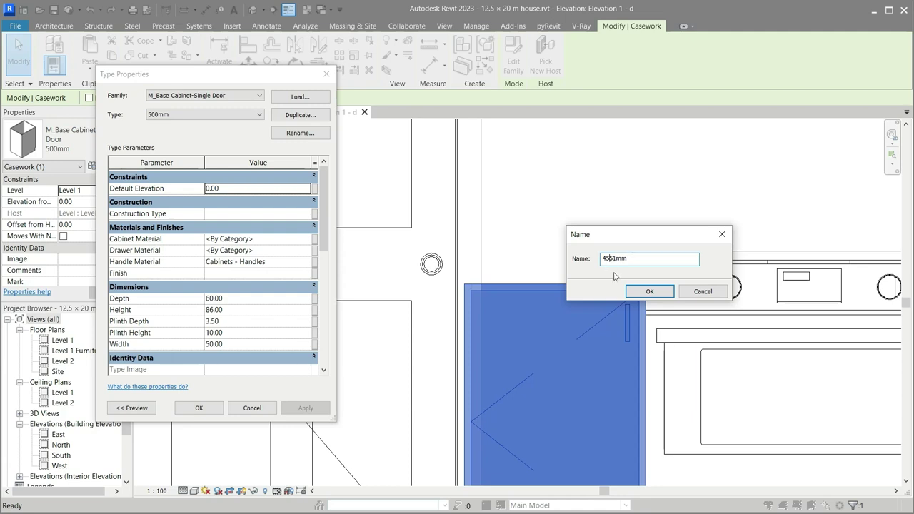
text(1)
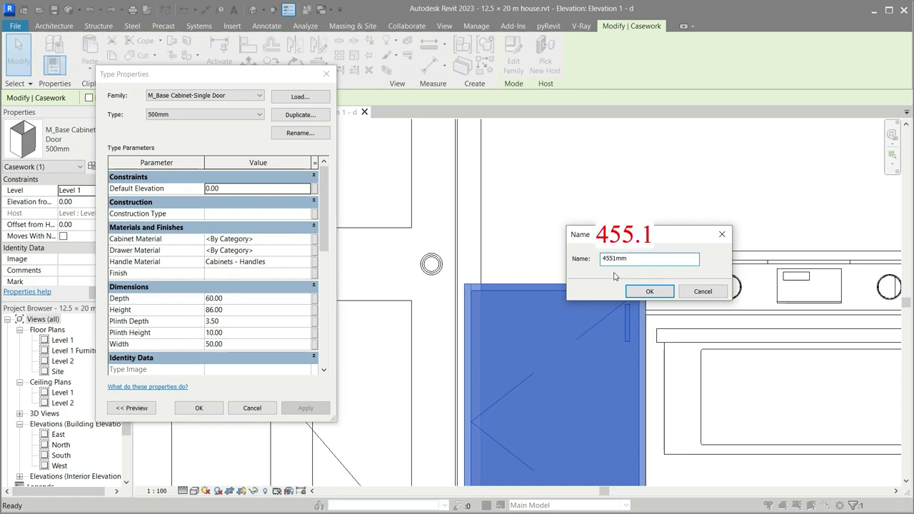
click(640, 290)
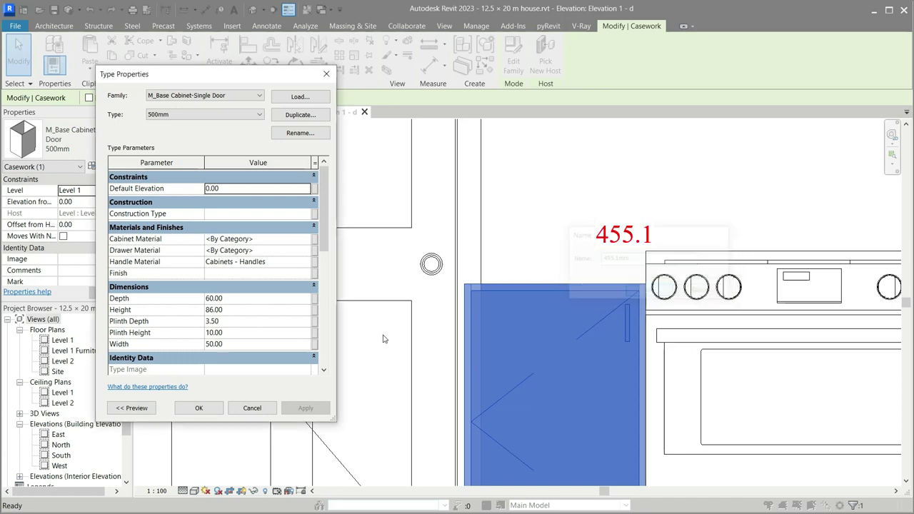
click(263, 345)
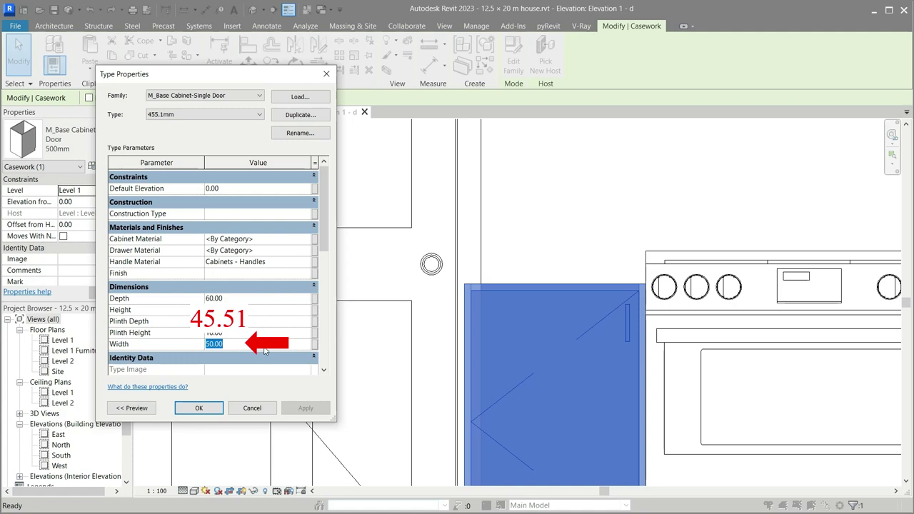
text(45.51)
click(199, 408)
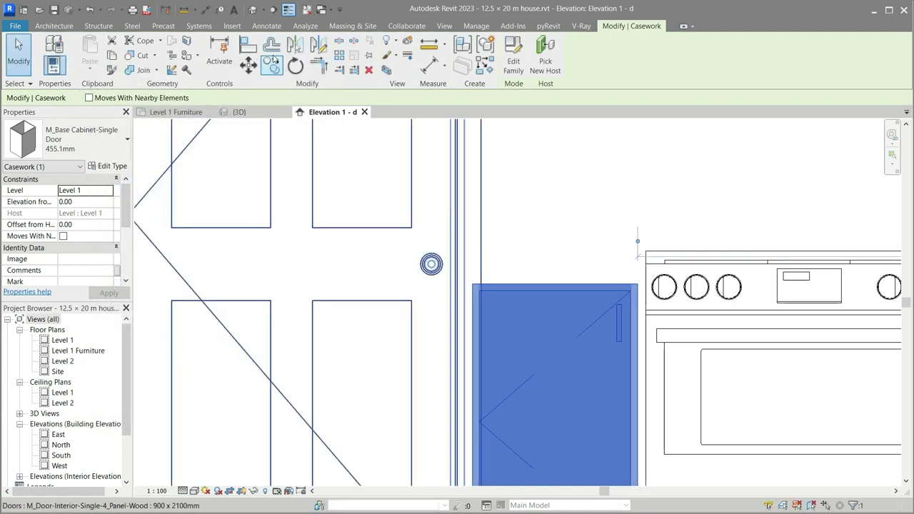
click(248, 44)
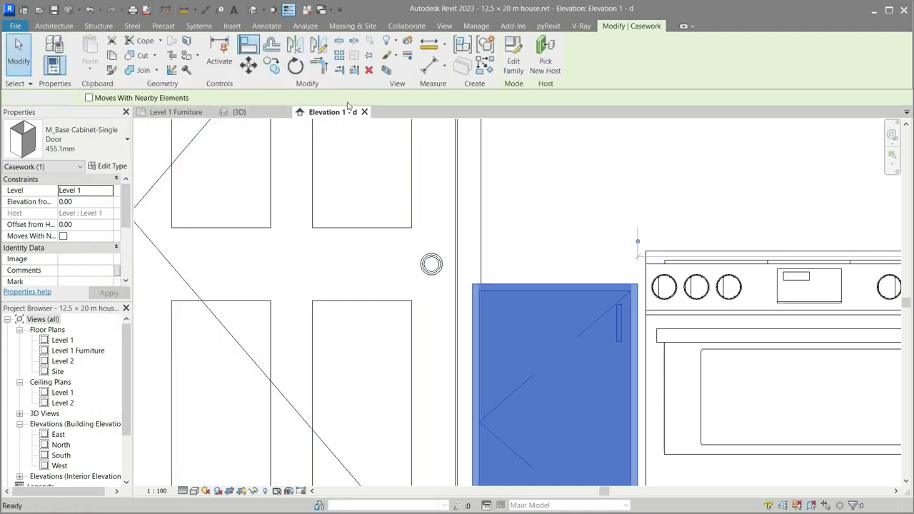
Align the 455.1mm cabinet's edge to the range's left edge, then return to the Level 1 Furniture plan.
click(649, 362)
click(640, 366)
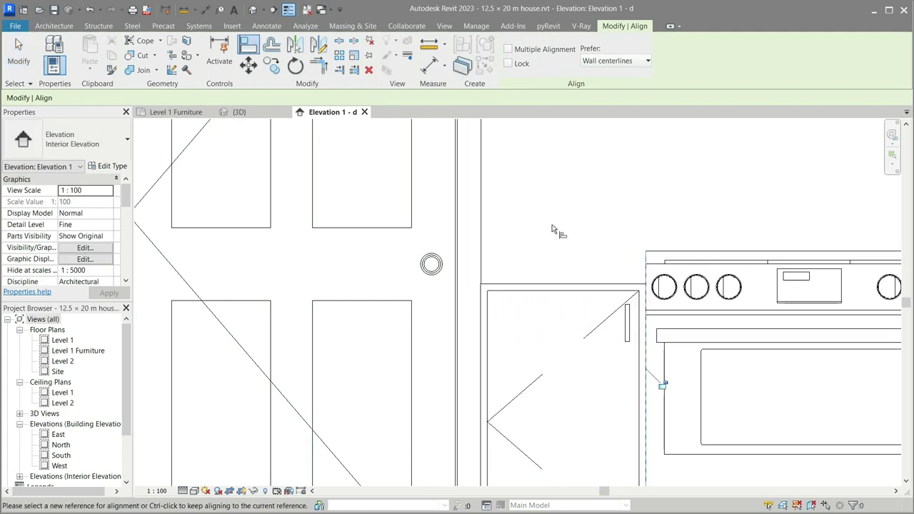
key(Escape)
key(Escape)
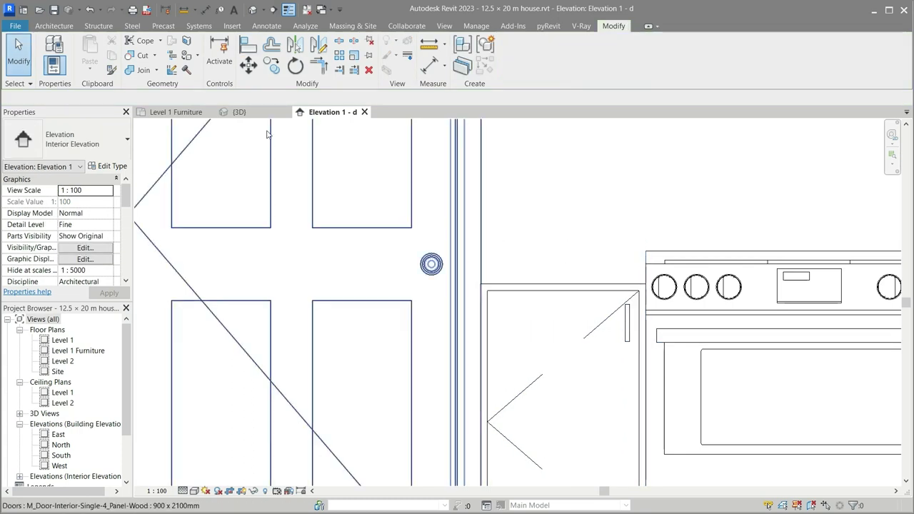
click(240, 112)
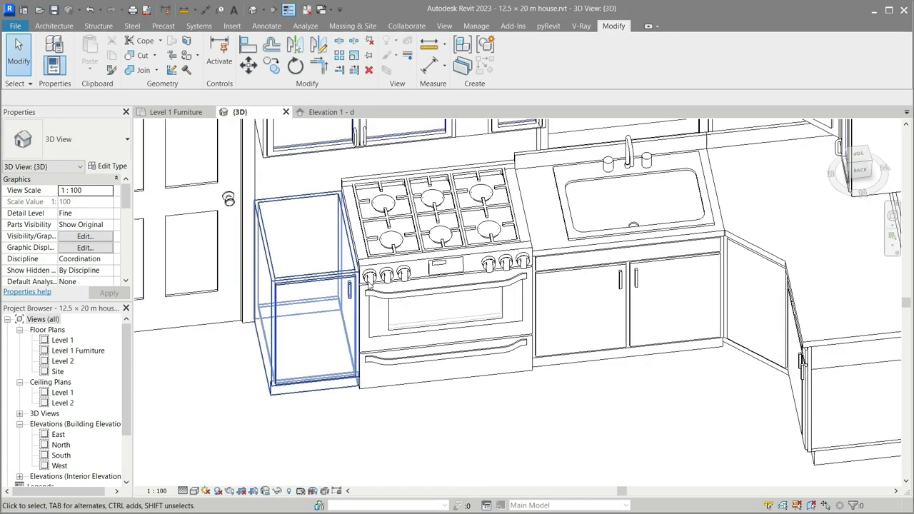
click(175, 112)
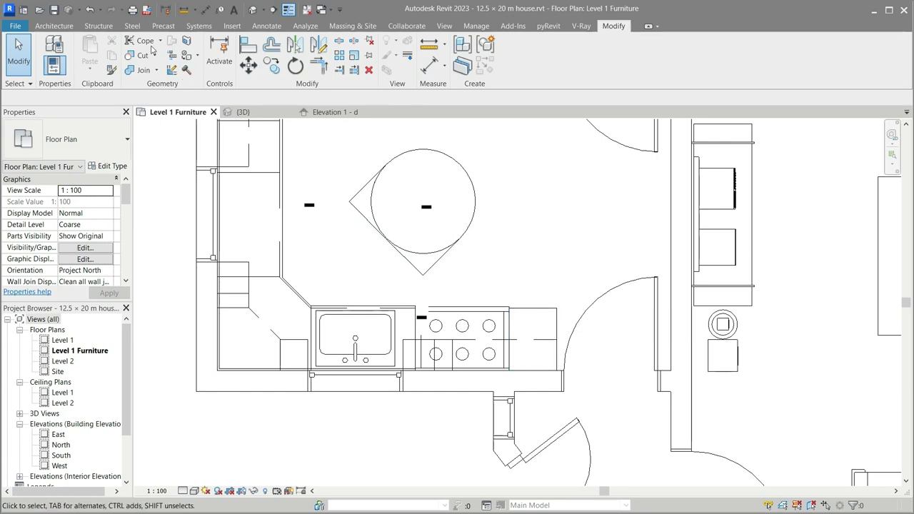
click(70, 29)
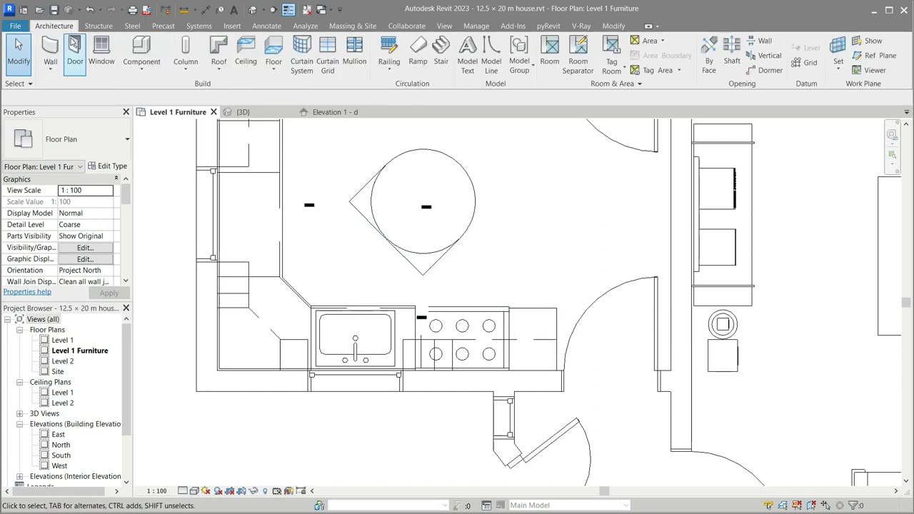
Load M_Counter Top.rfa from US > Casework > Counter Tops as a component.
click(136, 52)
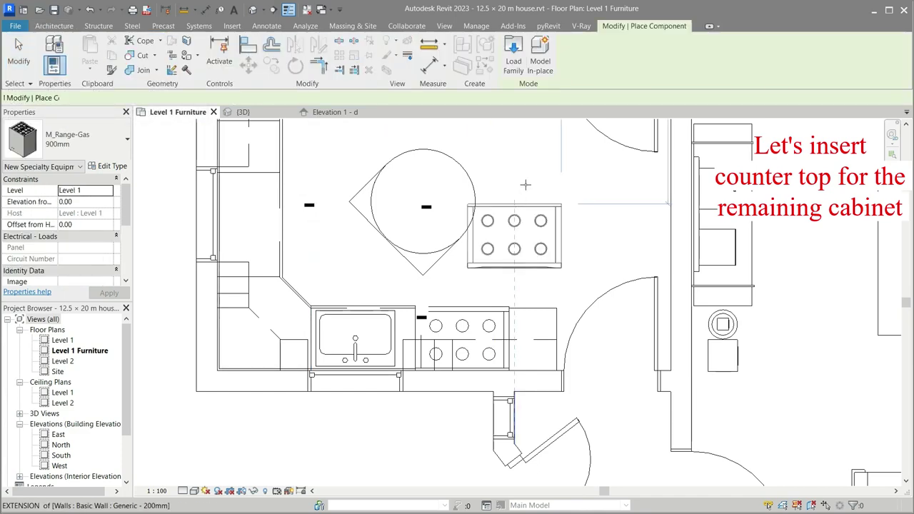
click(525, 68)
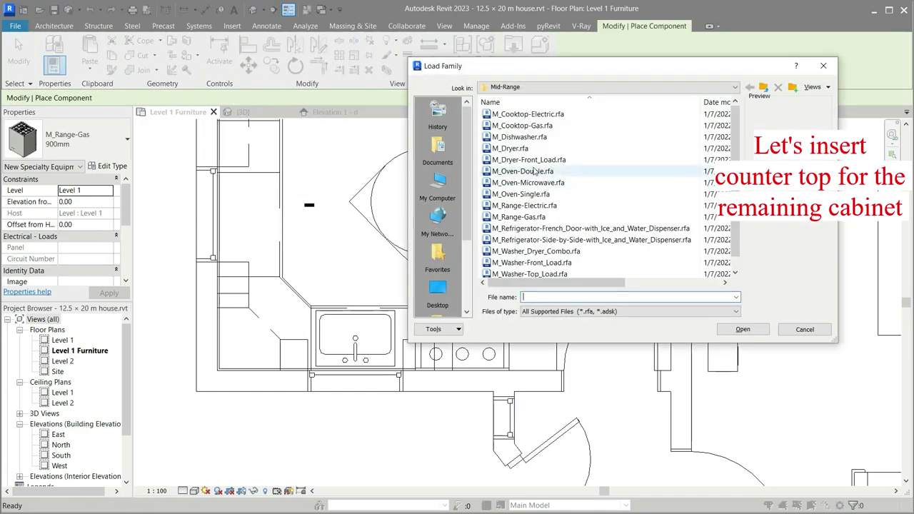
click(764, 87)
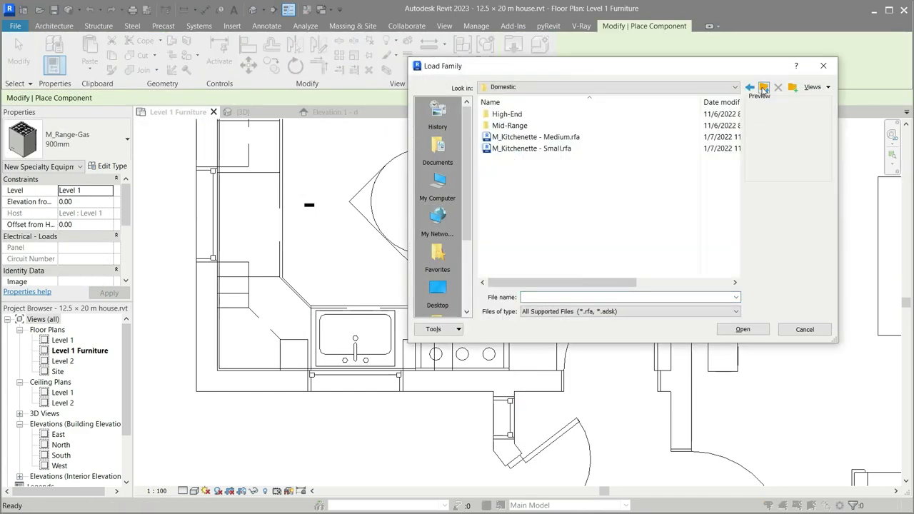
click(764, 87)
click(763, 87)
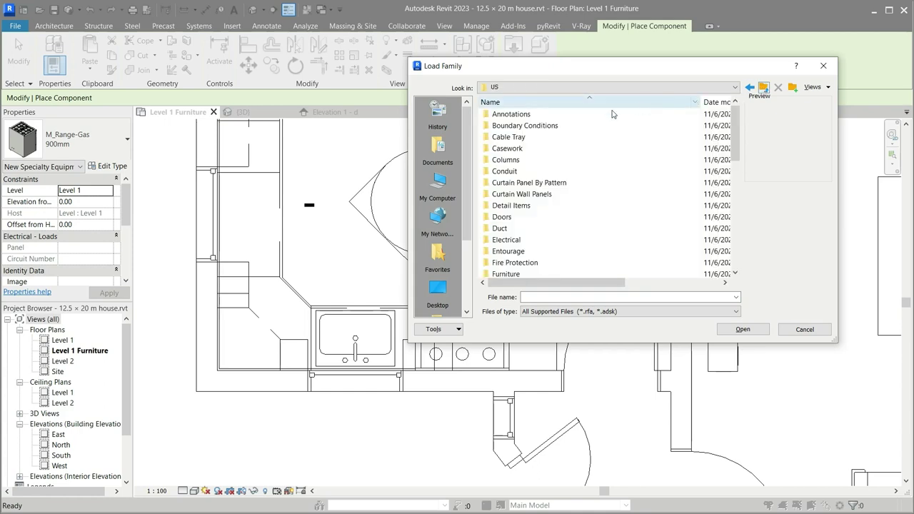
double_click(532, 149)
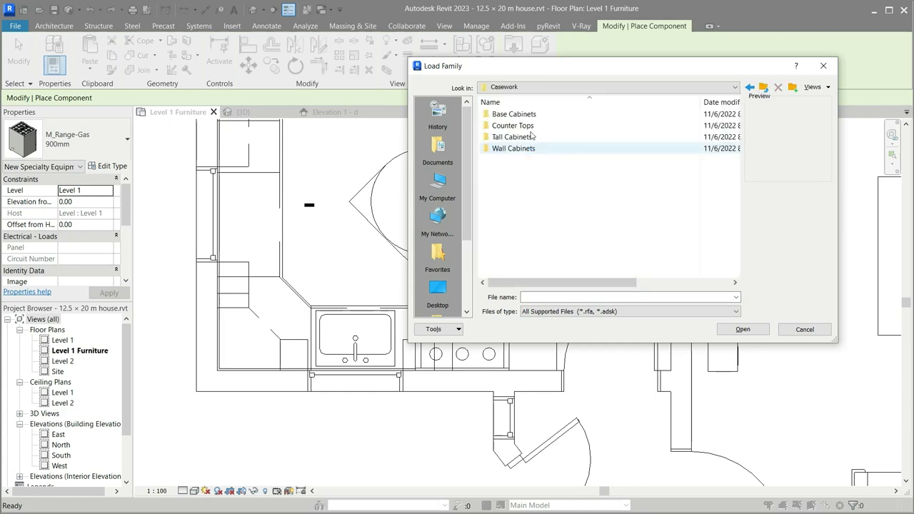
double_click(524, 126)
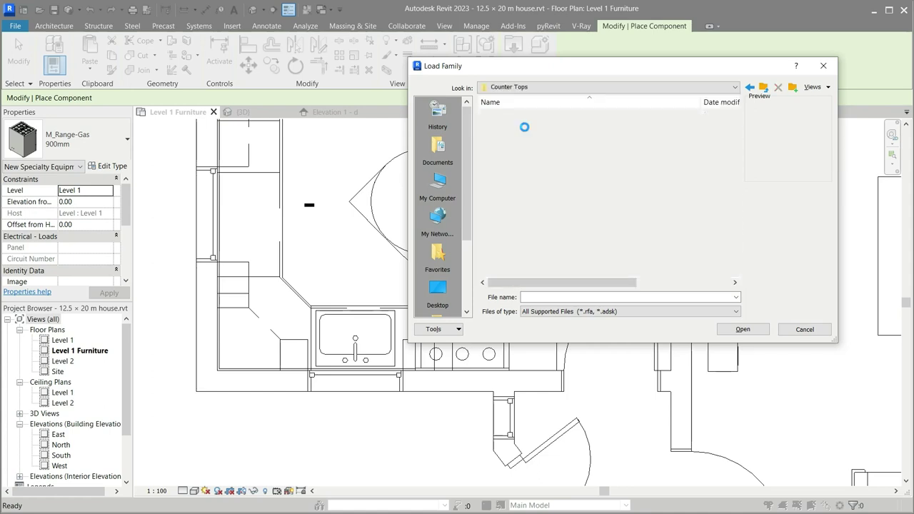
click(526, 115)
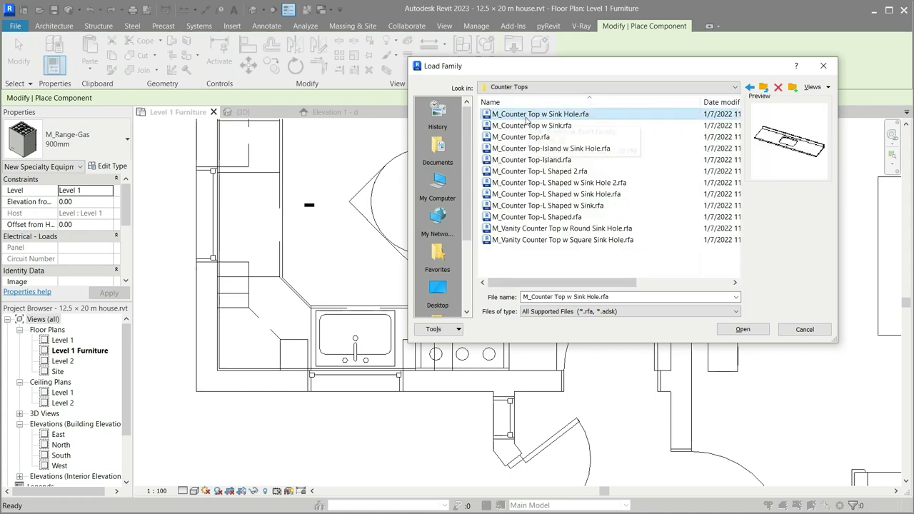
click(529, 126)
click(528, 137)
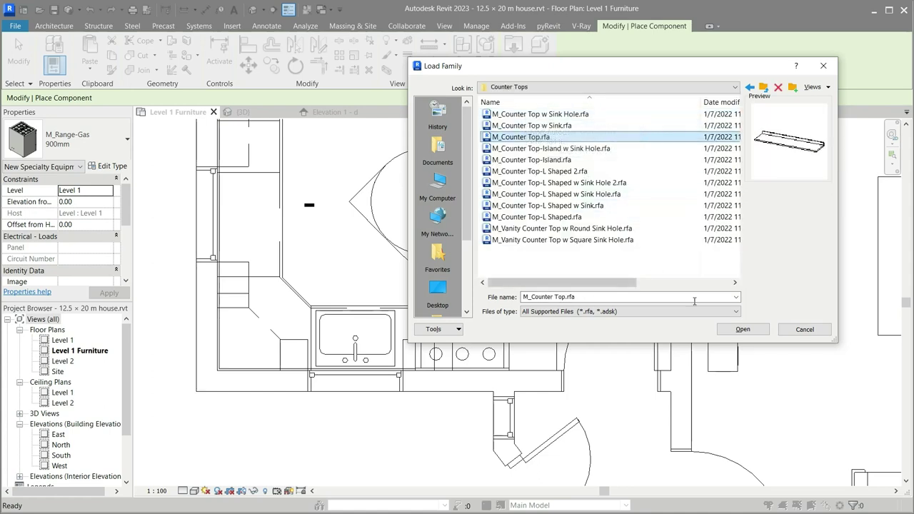
click(742, 329)
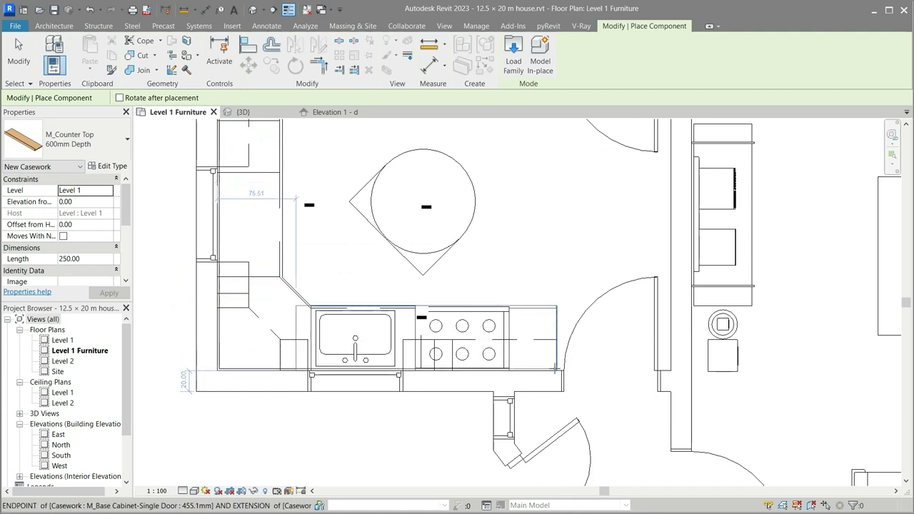
Place an M_Counter Top and shorten its left end to cover the cabinet beside the range.
click(557, 370)
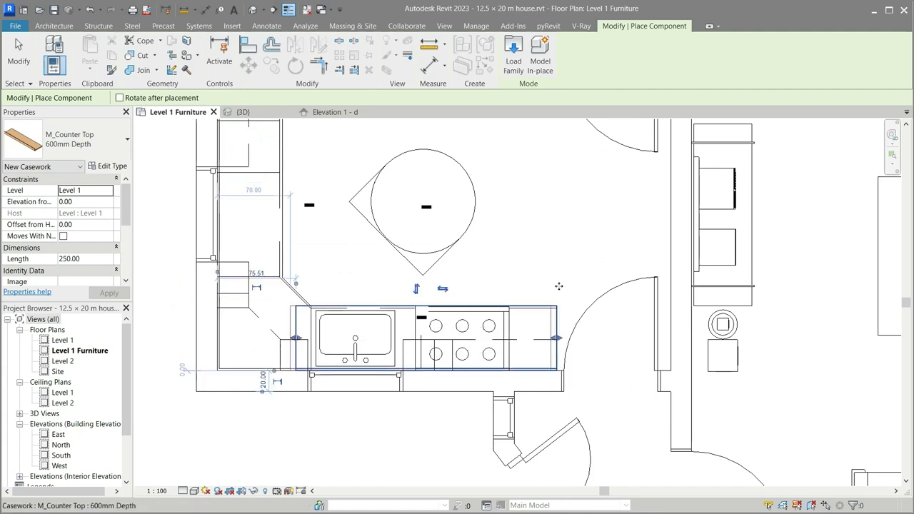
key(Escape)
key(Escape)
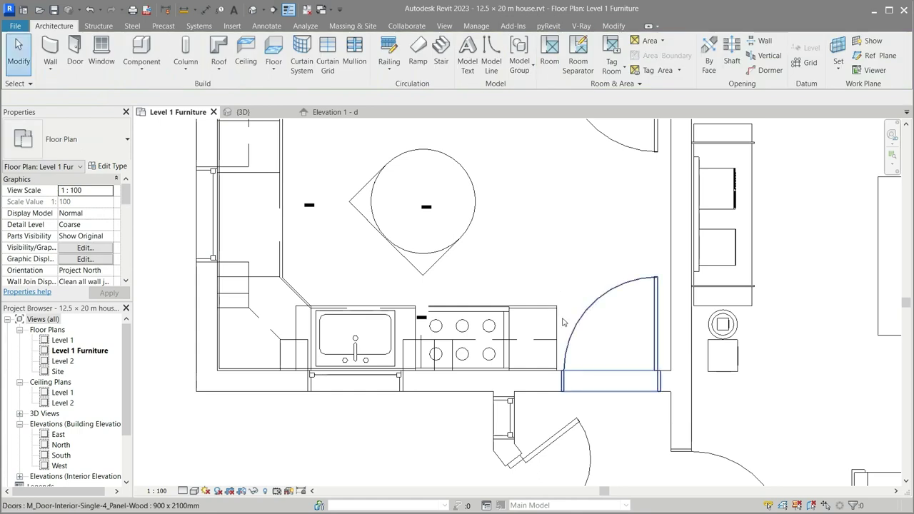
click(294, 341)
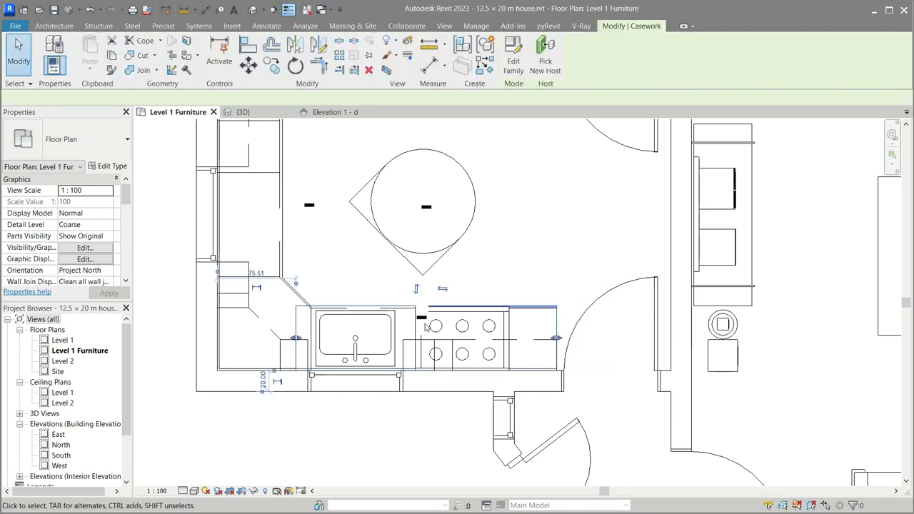
drag(302, 341, 505, 340)
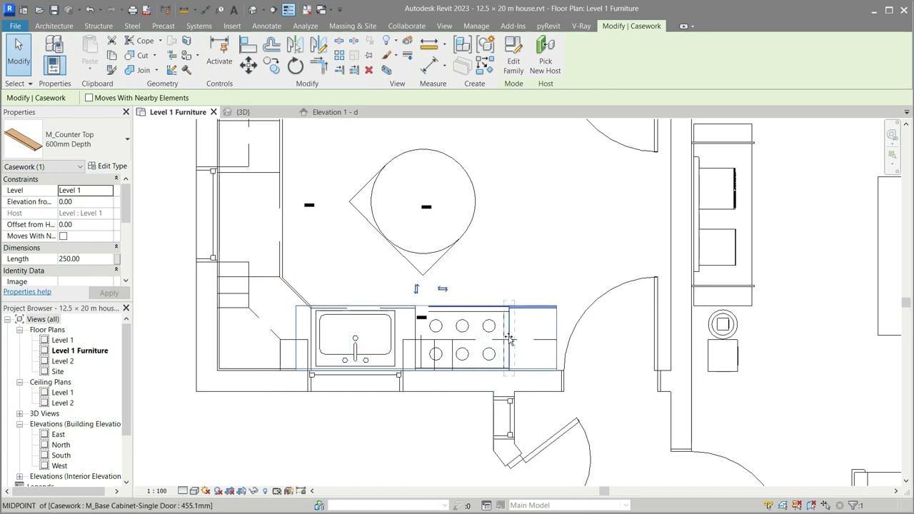
click(481, 236)
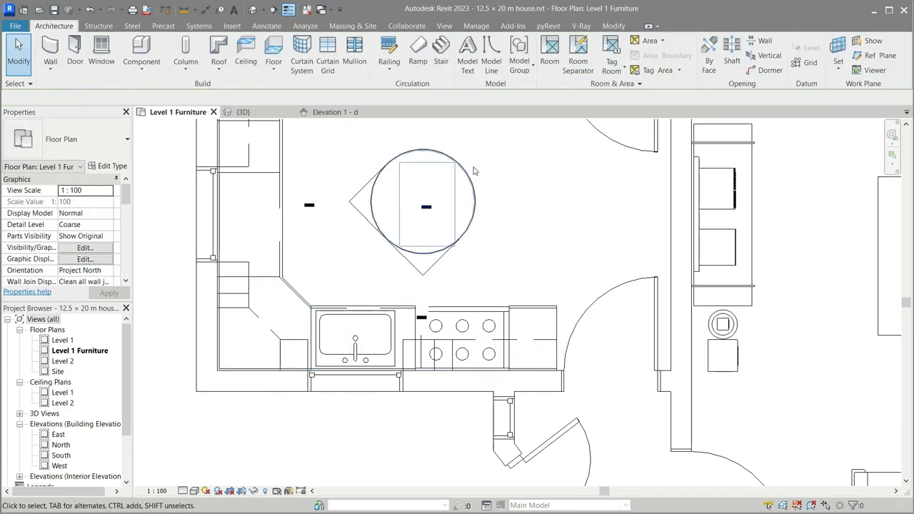
click(330, 112)
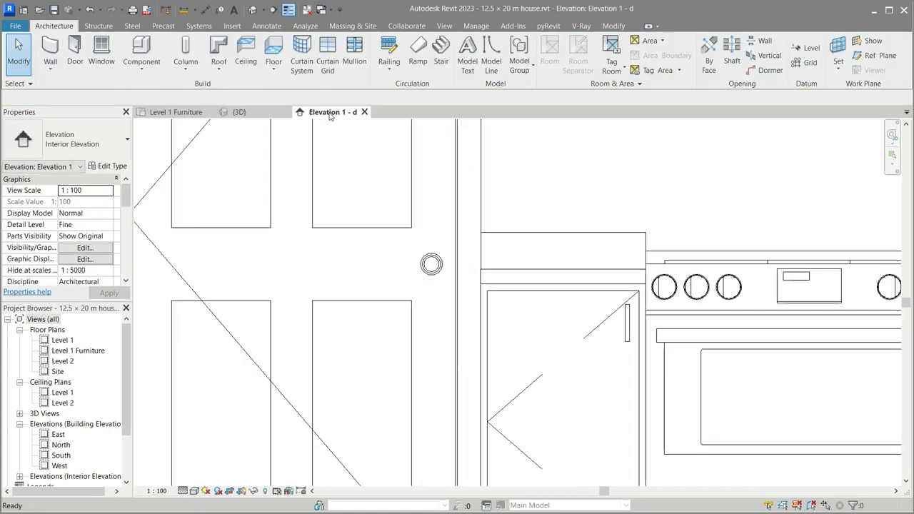
In the 3D view, delete the upper cabinets above the range and left of the window.
click(252, 115)
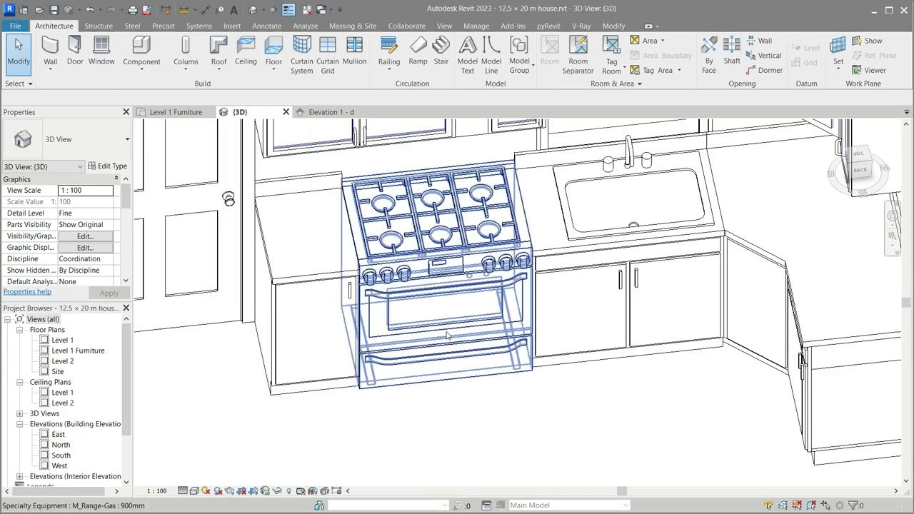
scroll(467, 407, down, 2)
scroll(463, 424, down, 2)
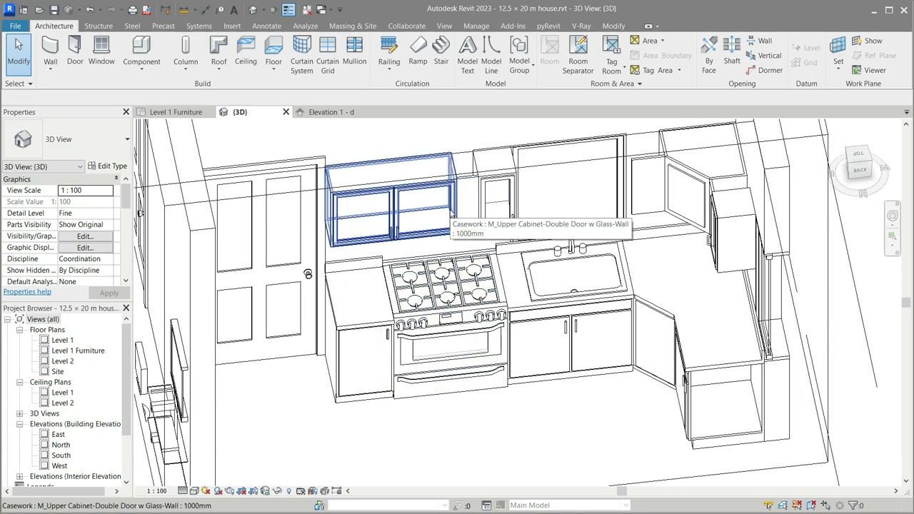
click(451, 214)
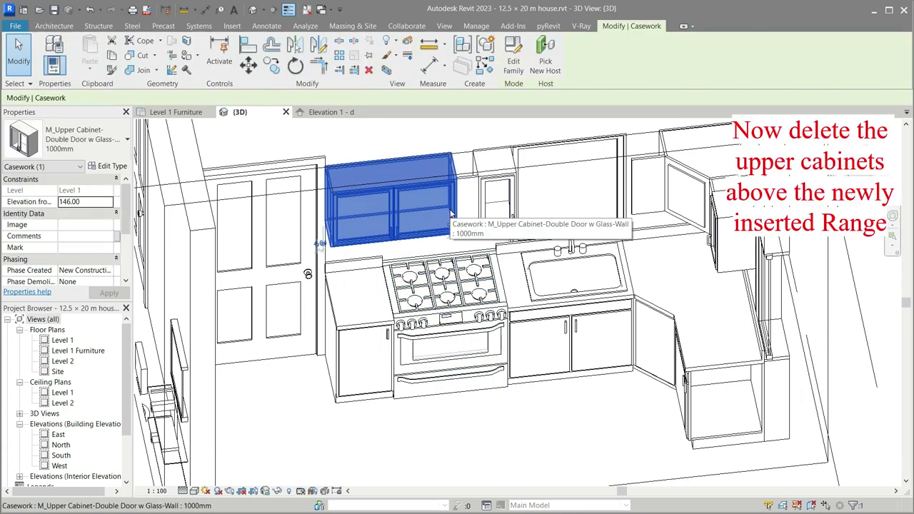
key(Delete)
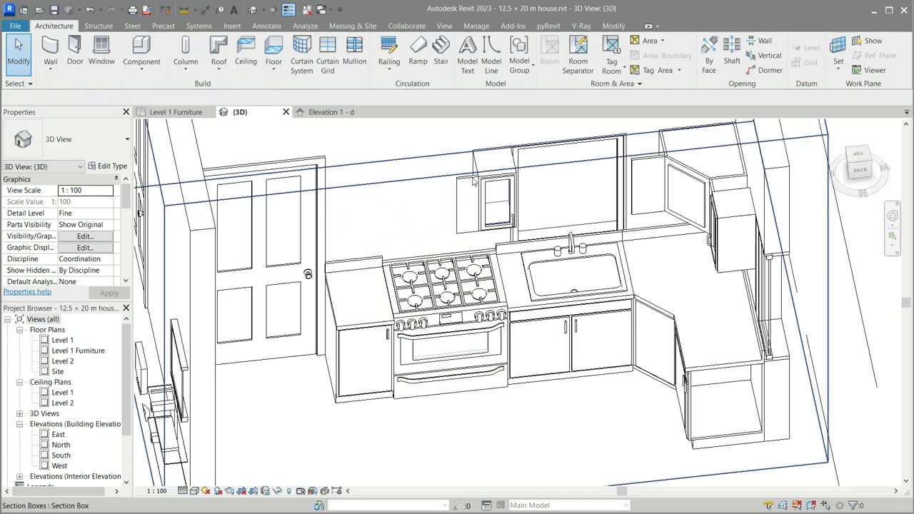
click(473, 183)
click(496, 187)
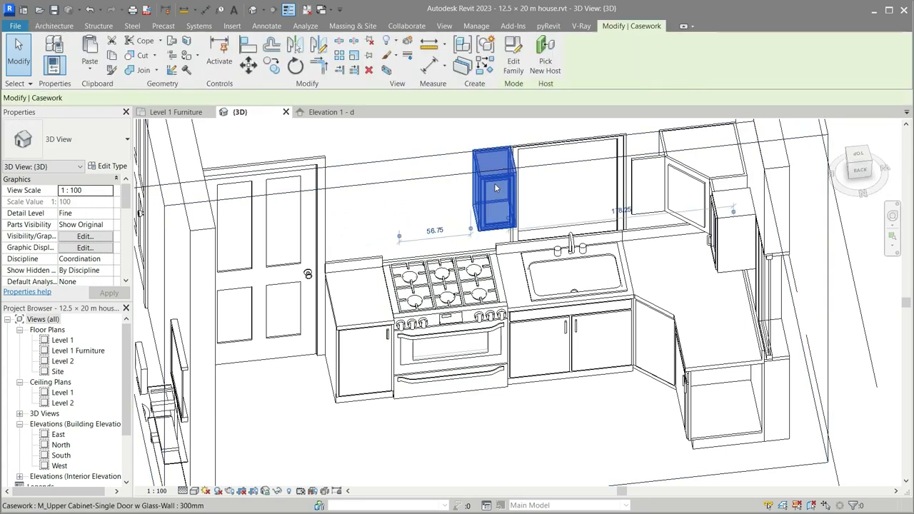
key(Delete)
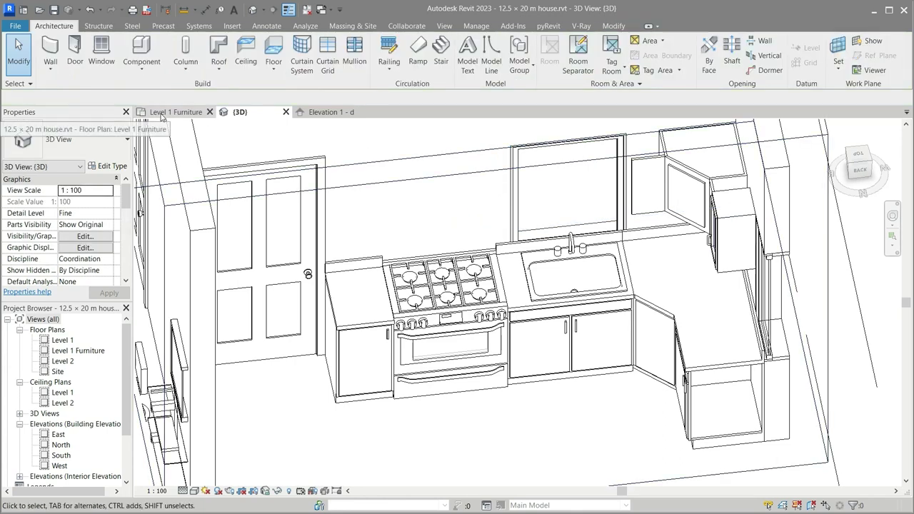
click(170, 112)
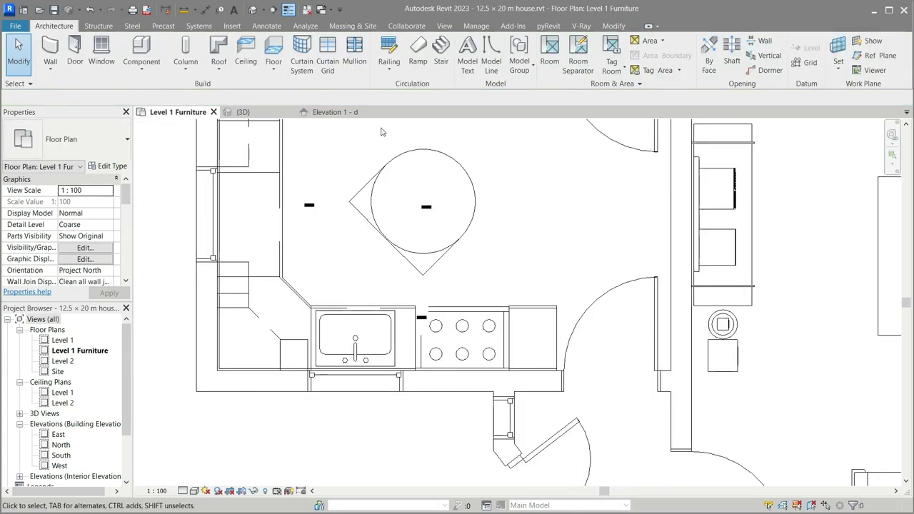
Load M_Hood-Wall.rfa from Specialty Equipment > Domestic > High-End.
click(136, 41)
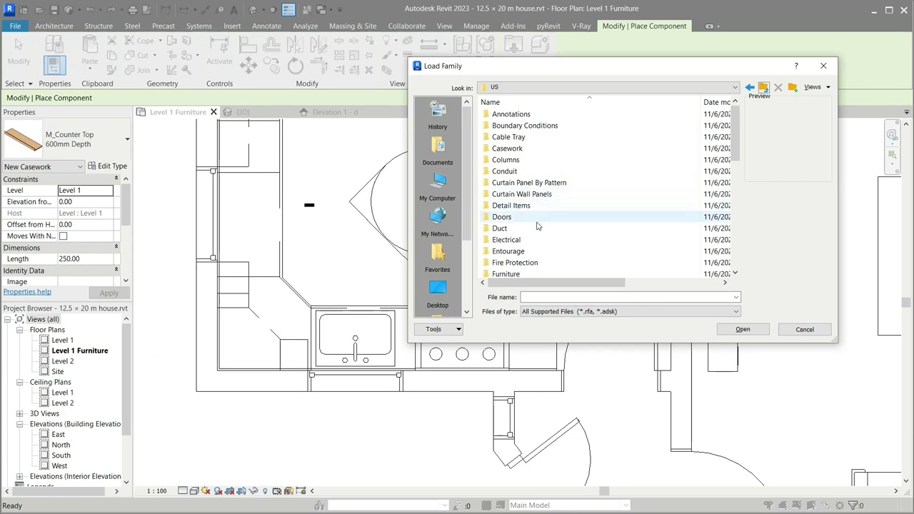
scroll(541, 221, down, 3)
scroll(542, 220, down, 2)
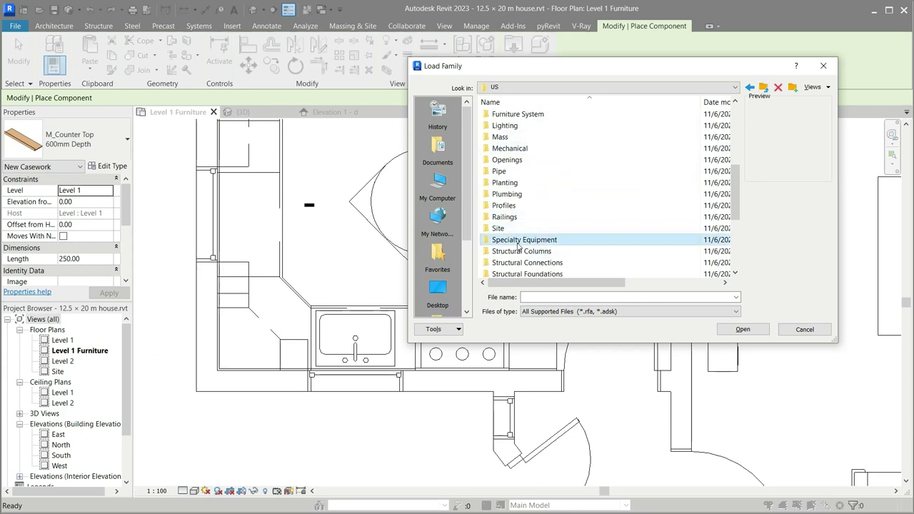
double_click(521, 240)
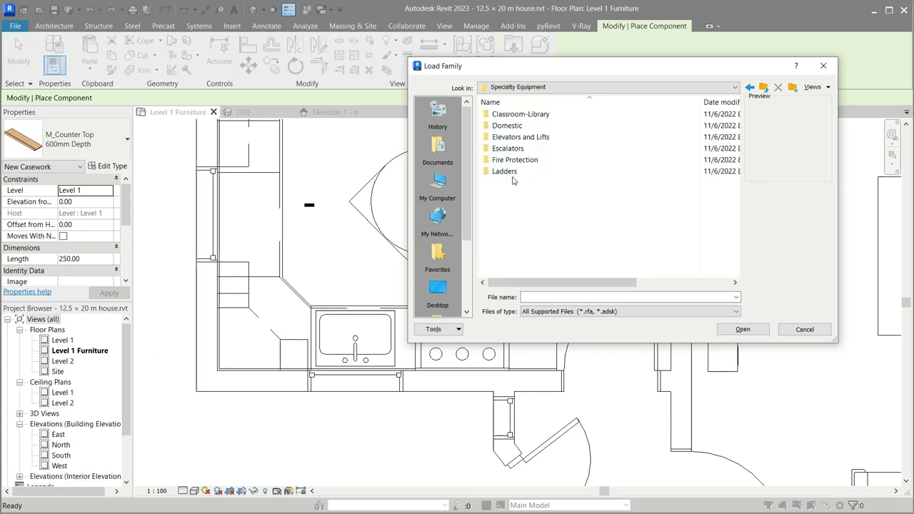
double_click(514, 125)
double_click(514, 114)
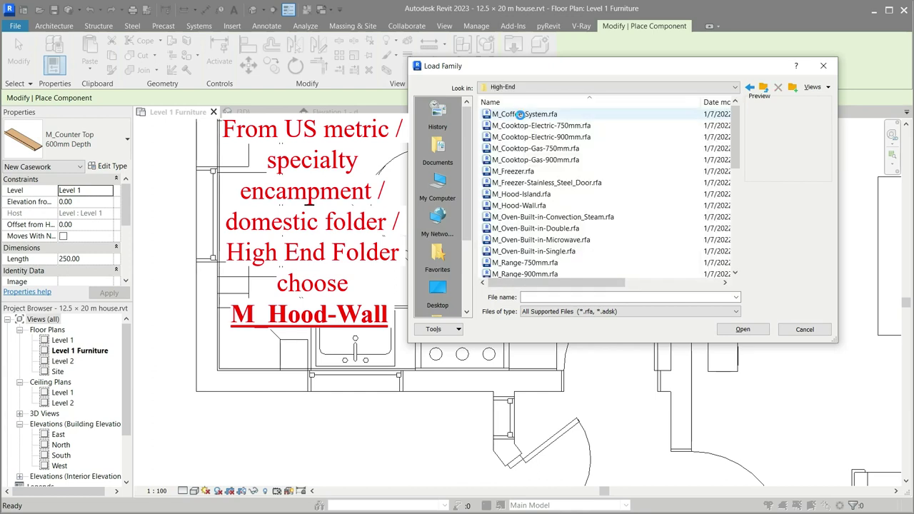
click(520, 115)
key(Down)
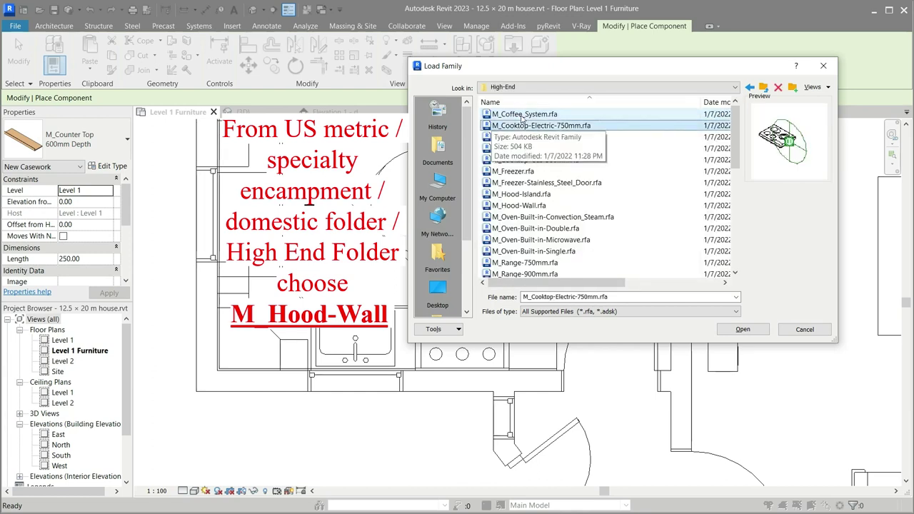
key(Down)
key(Down)
key(Down)
key(Down)
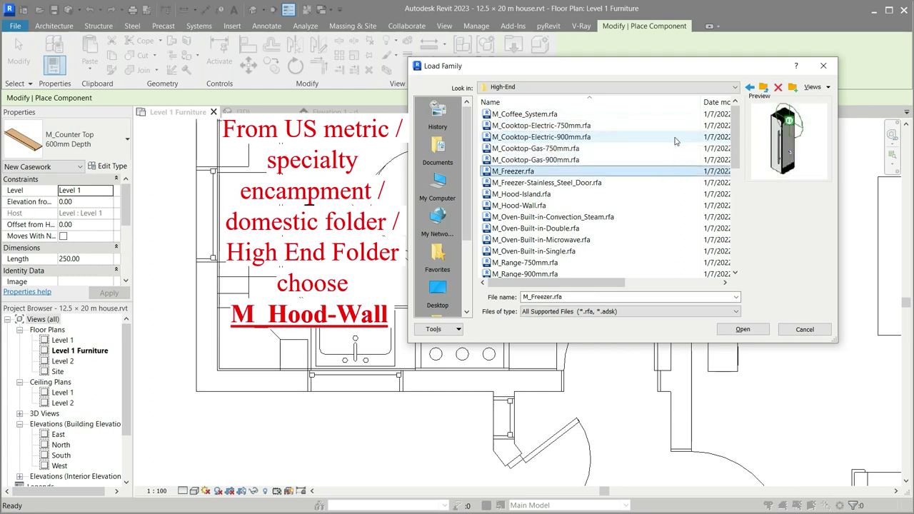
key(Down)
key(Down)
key(Down)
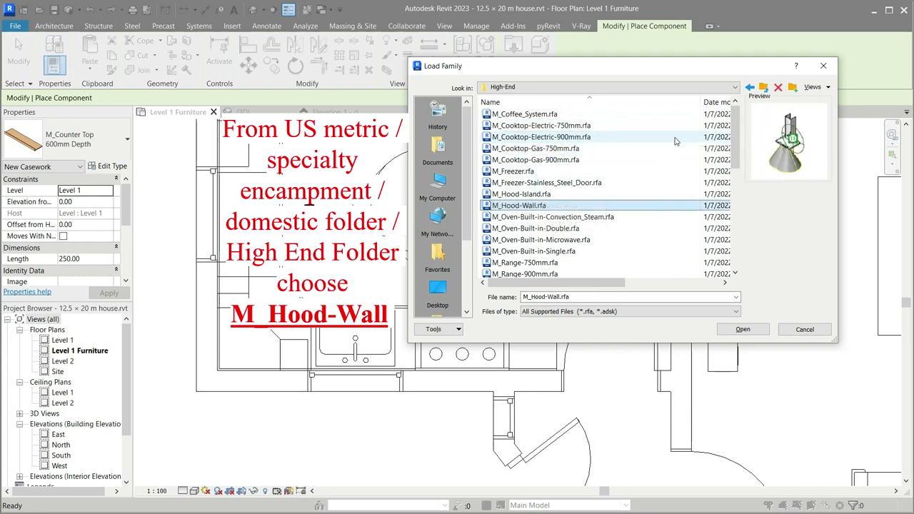
key(Up)
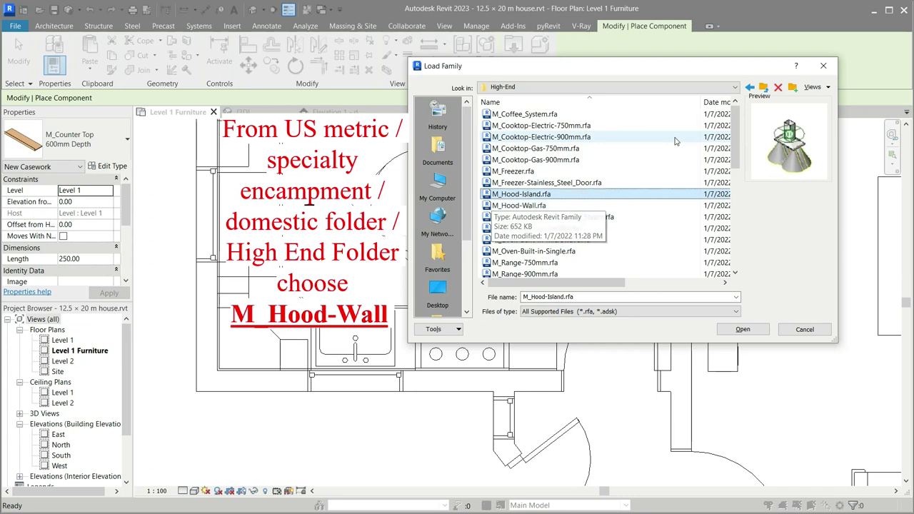
key(Down)
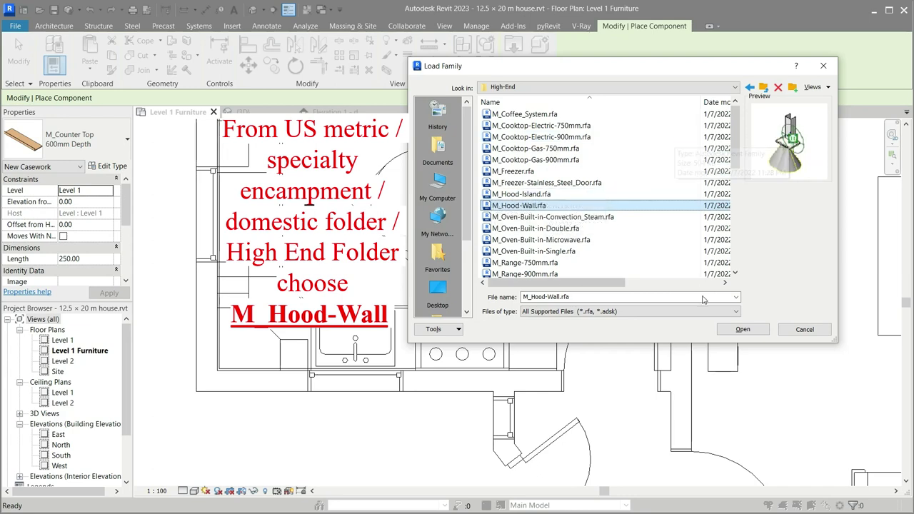
key(Return)
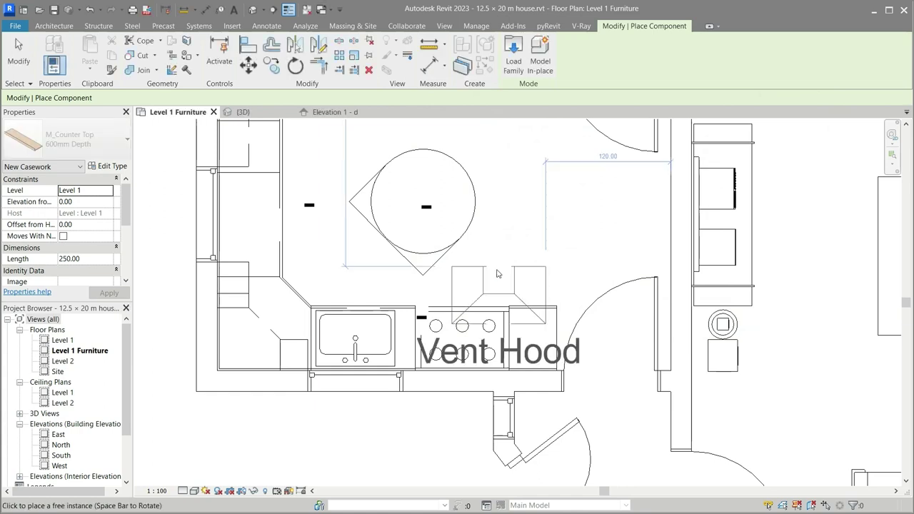
Rotate and place the 900mm M_Hood-Wall vent hood against the wall above the gas range.
key(space)
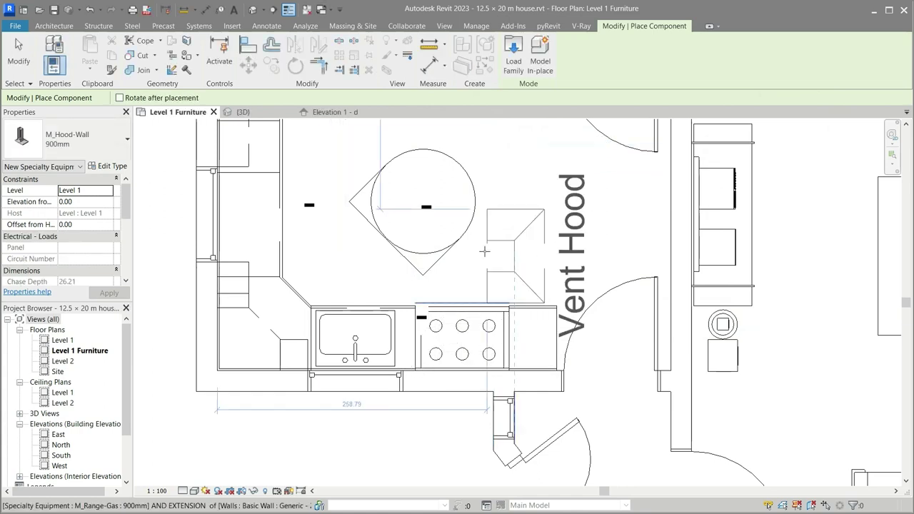
key(space)
key(space)
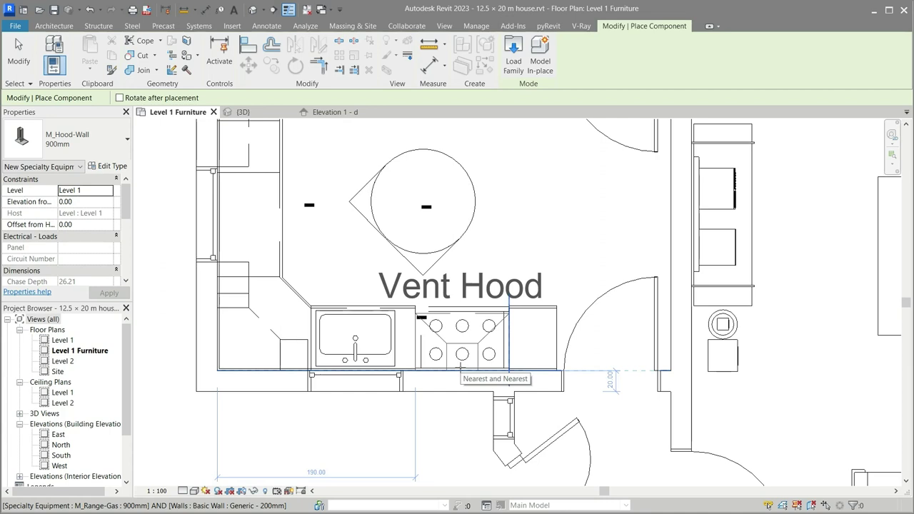
click(460, 368)
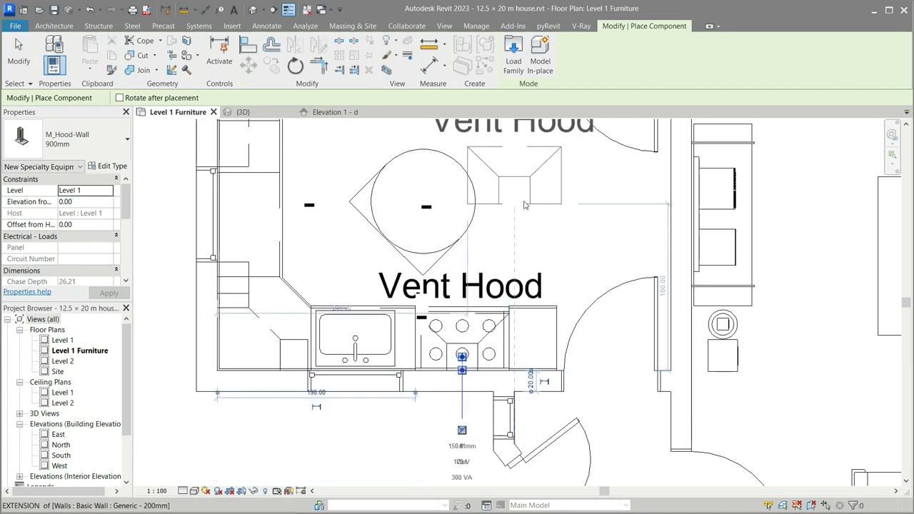
key(Escape)
key(Escape)
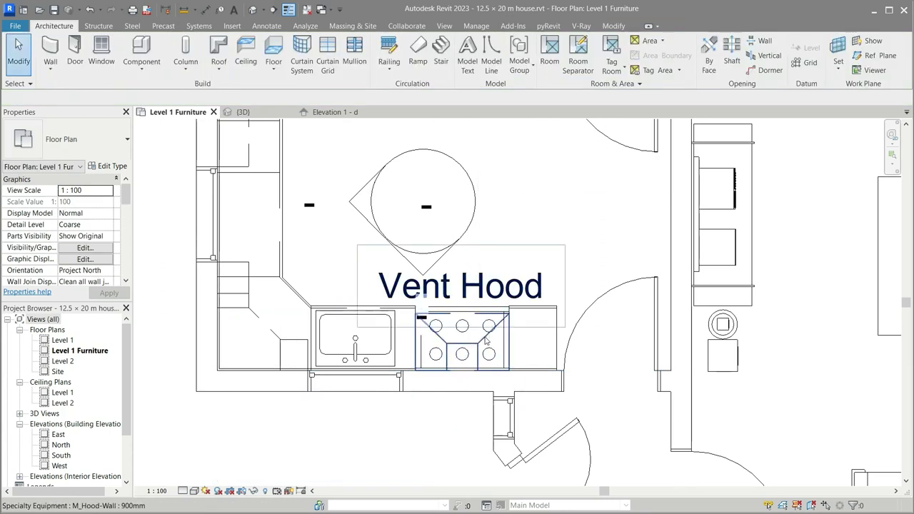
click(485, 341)
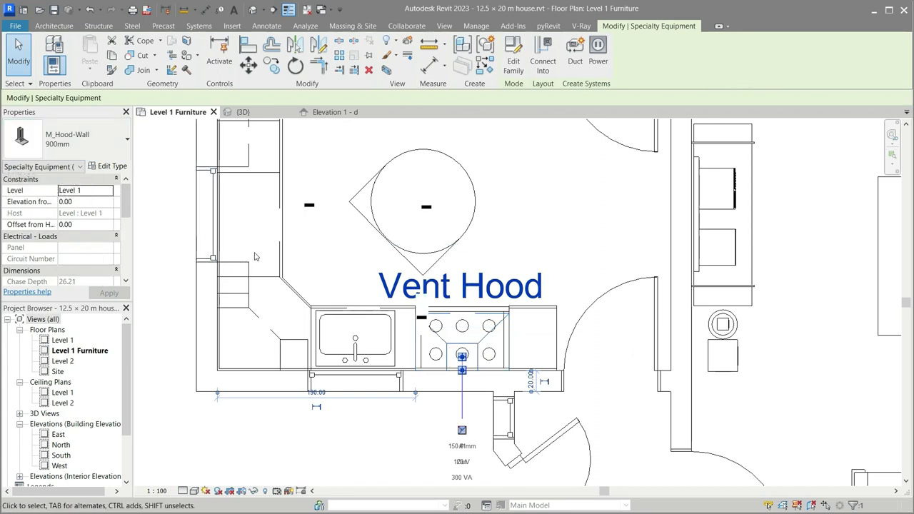
In Elevation 1 - d, copy the upper corner cabinet's 146.00 Elevation from Base.
click(327, 113)
scroll(529, 198, down, 1)
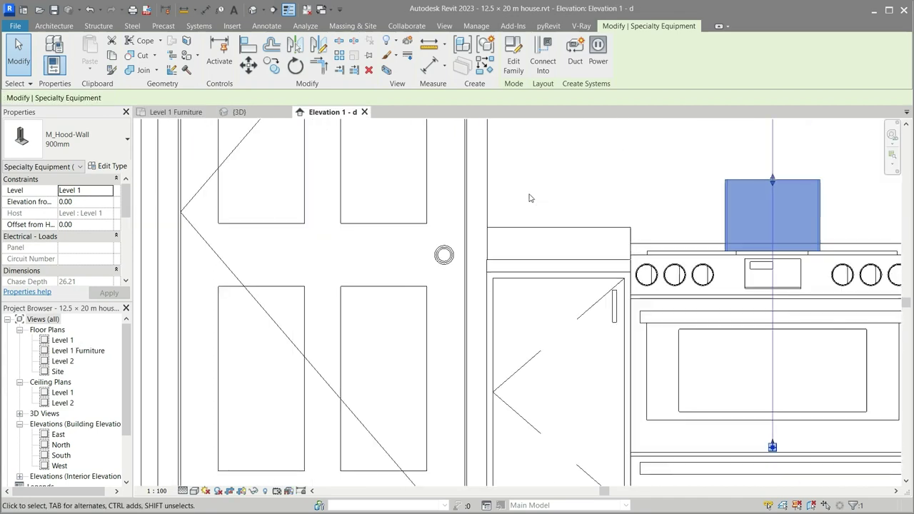
scroll(529, 198, down, 1)
scroll(529, 198, down, 1)
scroll(529, 198, down, 1)
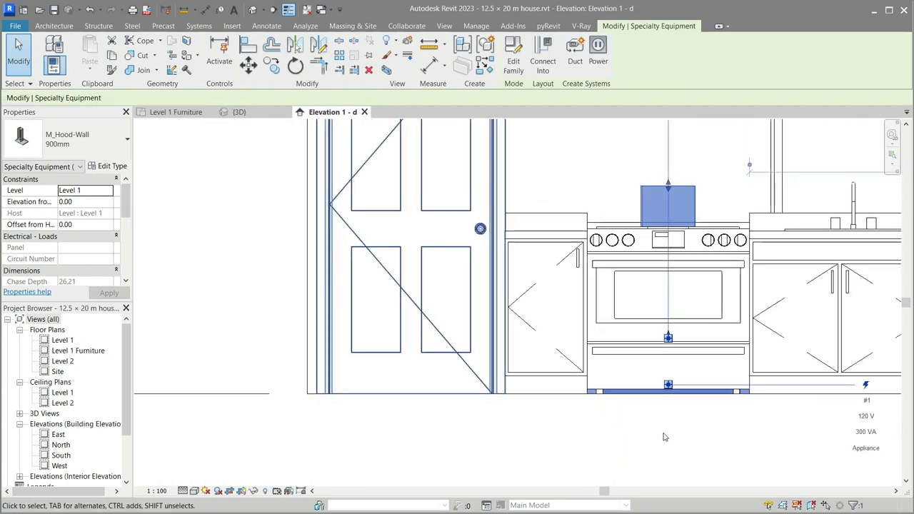
scroll(638, 372, down, 1)
click(419, 440)
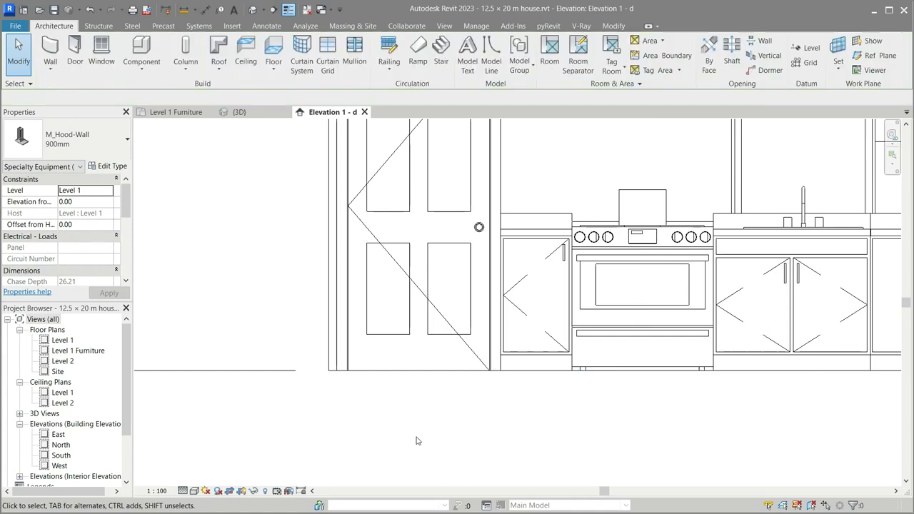
scroll(428, 414, down, 1)
scroll(457, 371, down, 1)
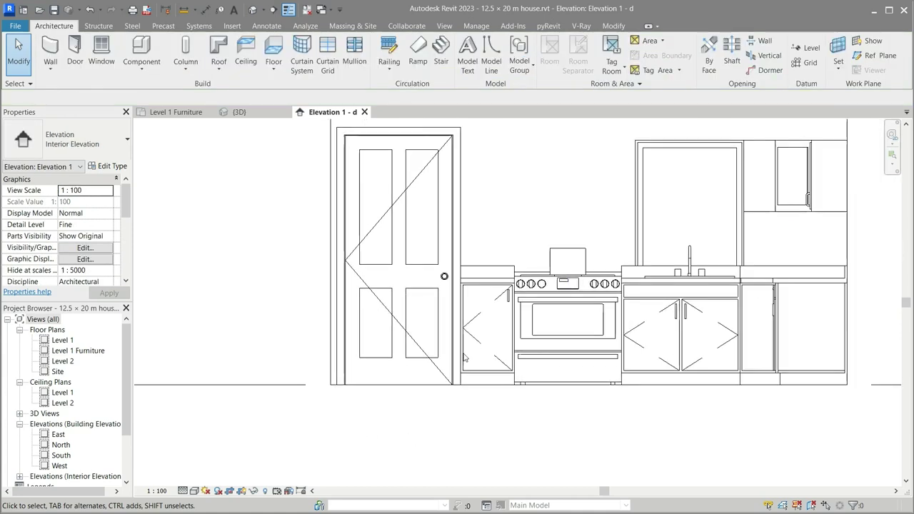
click(792, 203)
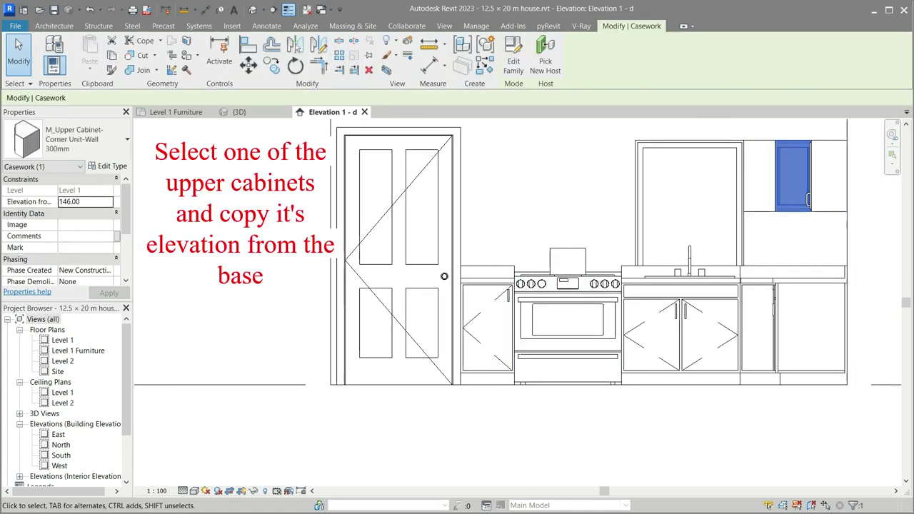
click(84, 202)
Set the wall hood's Elevation from Base to 146.00.
click(457, 428)
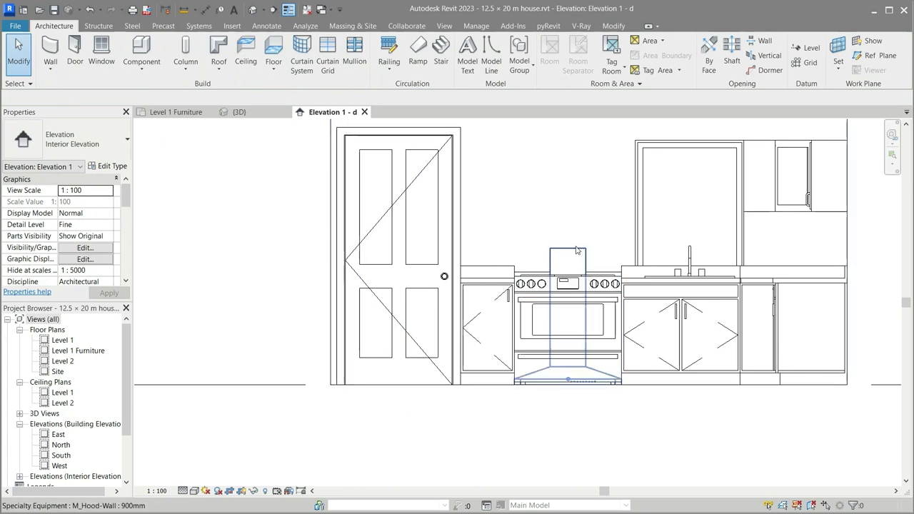
click(579, 251)
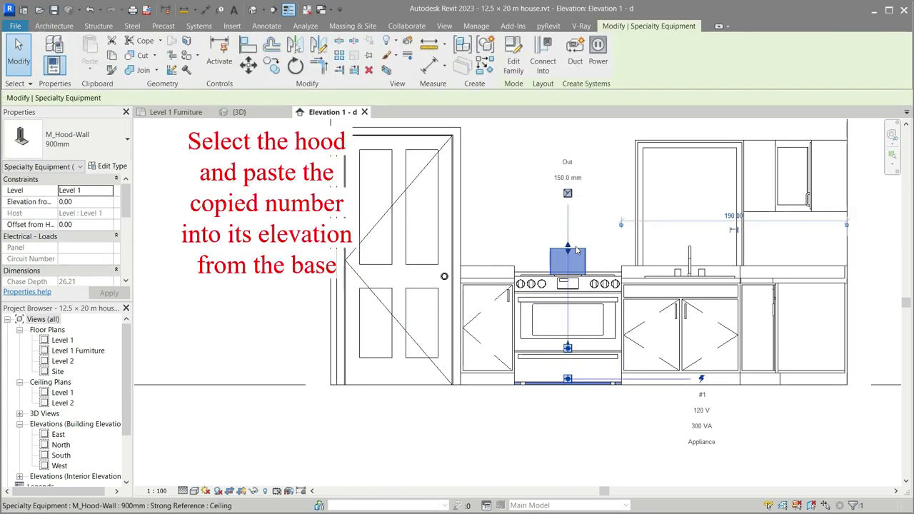
click(80, 203)
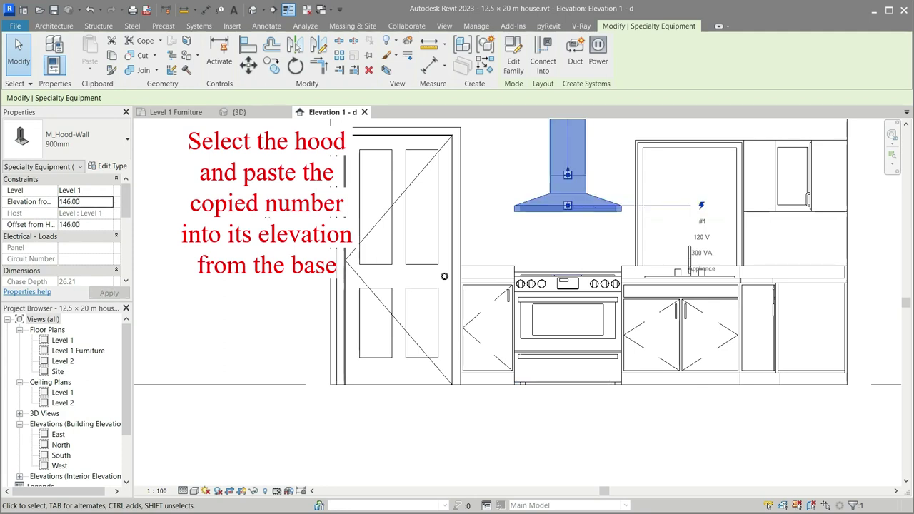
click(285, 406)
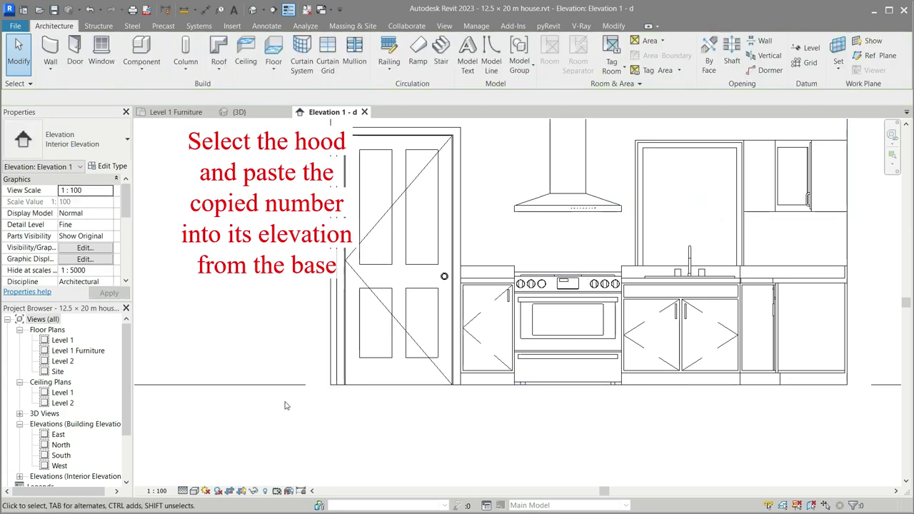
scroll(284, 406, down, 1)
scroll(309, 423, down, 1)
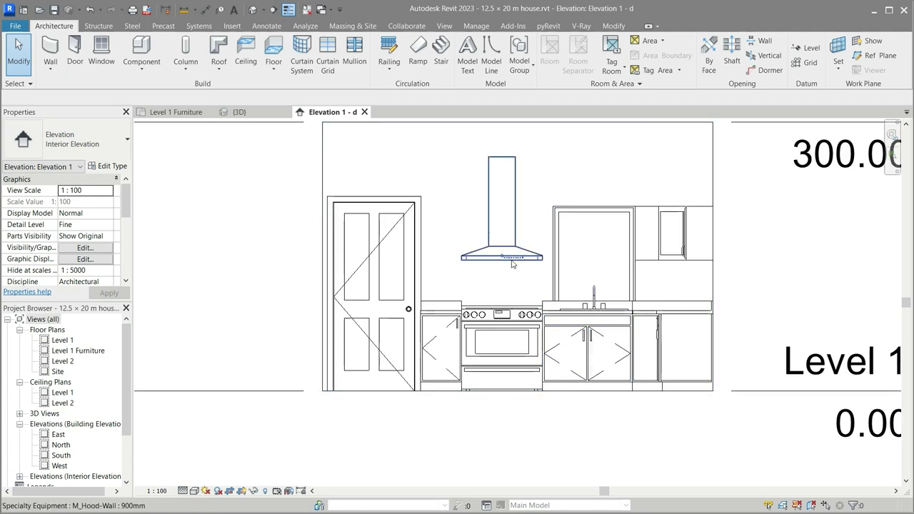
Drag the range hood into position above the range, then return to the Level 1 Furniture plan.
click(507, 204)
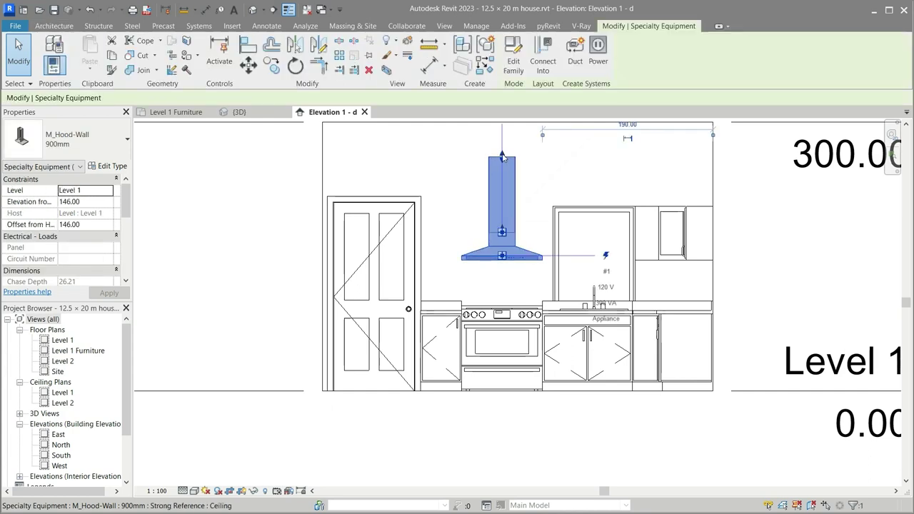
drag(502, 153, 502, 133)
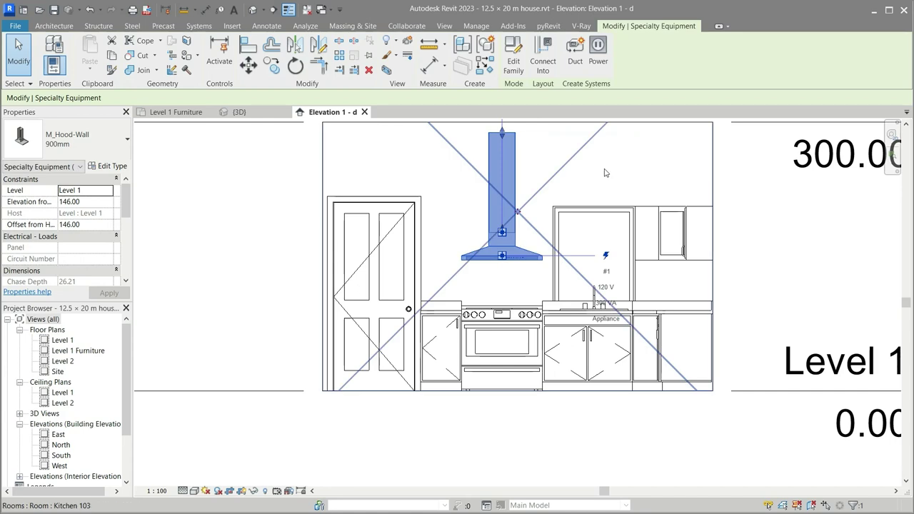
click(663, 285)
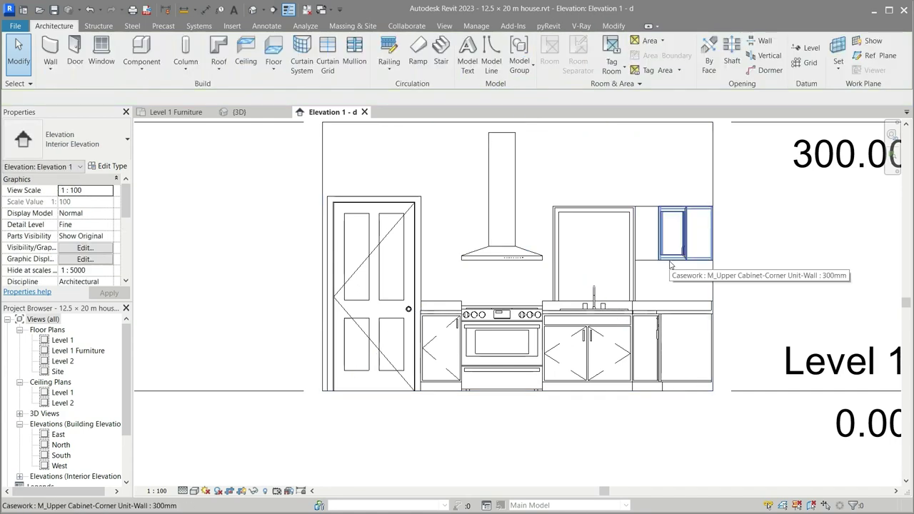
click(162, 114)
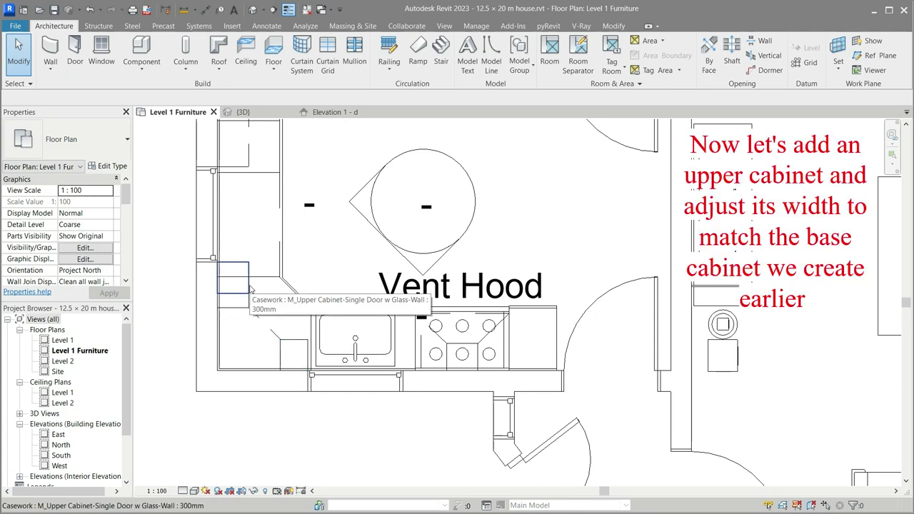
Place another upper cabinet like the existing one on the wall beside the range.
click(250, 288)
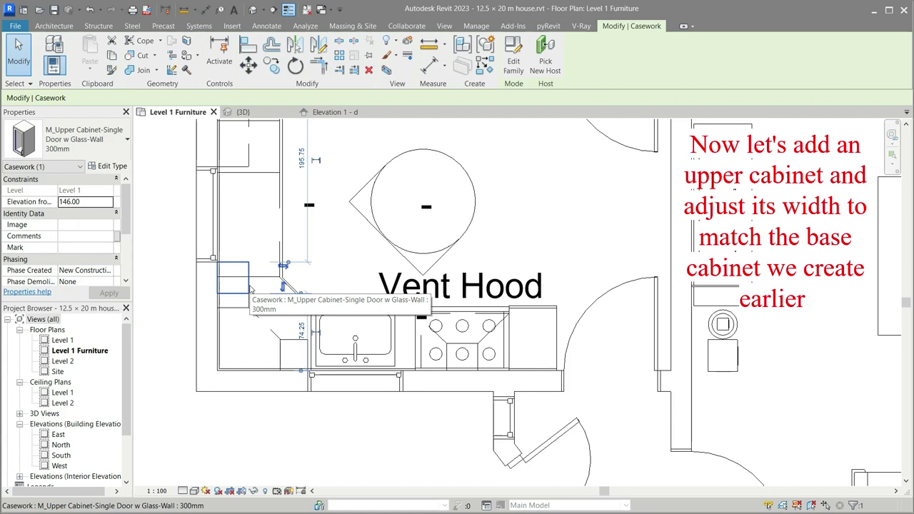
click(486, 65)
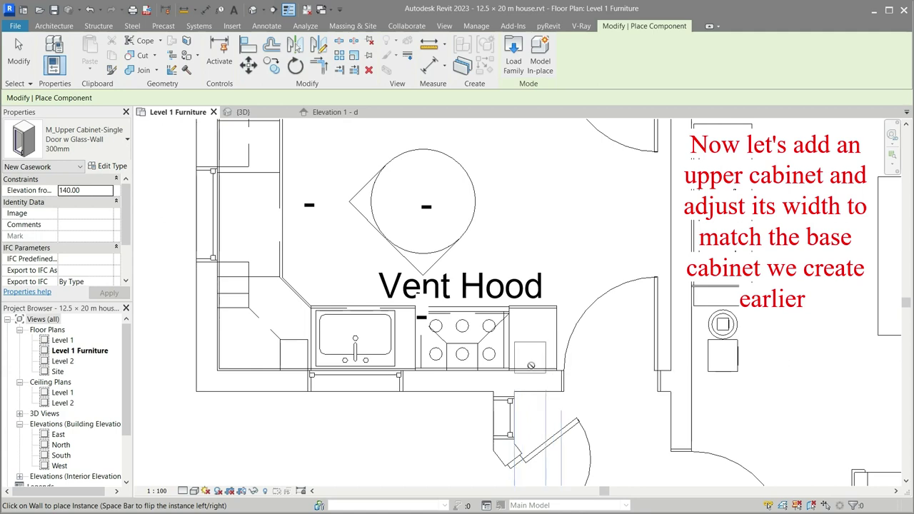
click(532, 367)
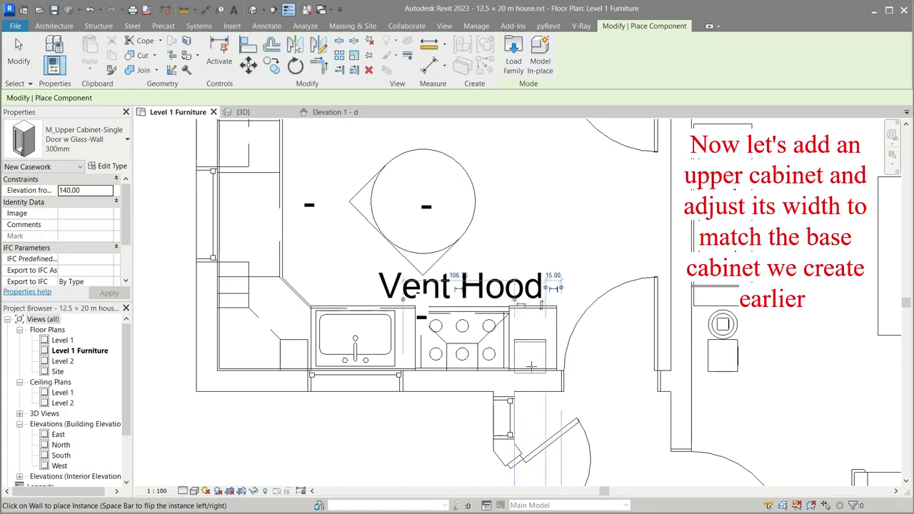
key(Escape)
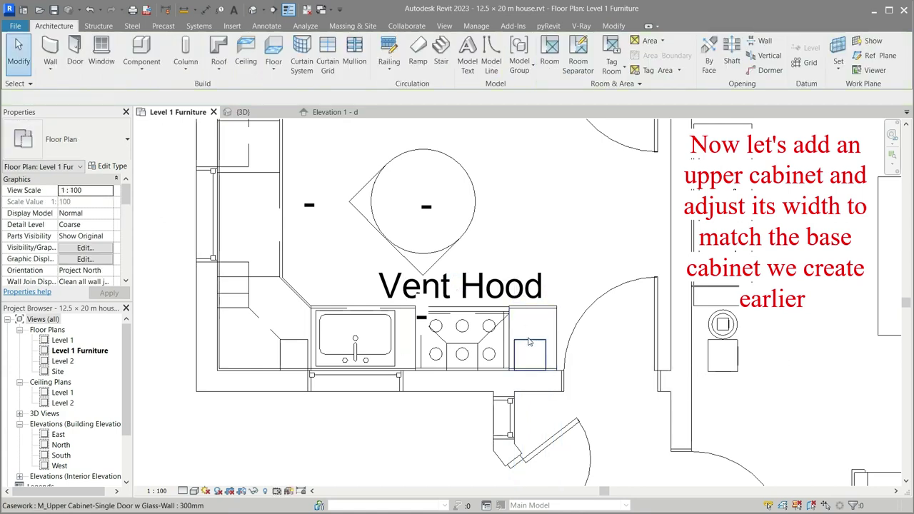
Change the new upper cabinet to the 500mm type and view it in the kitchen elevation.
click(123, 146)
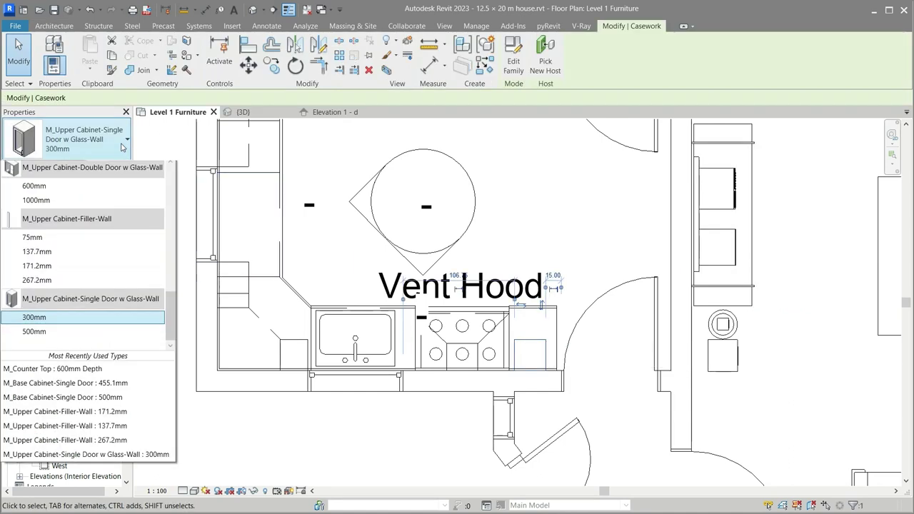
click(34, 351)
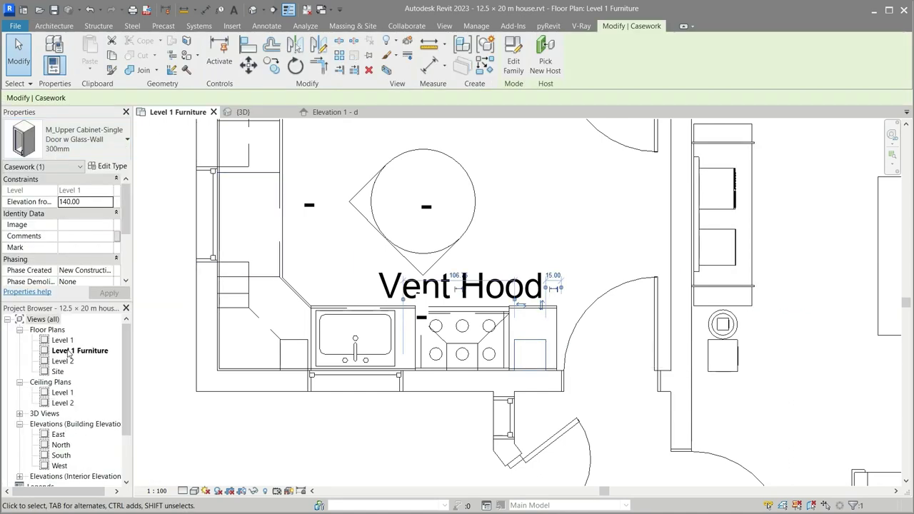
click(329, 113)
scroll(440, 331, up, 1)
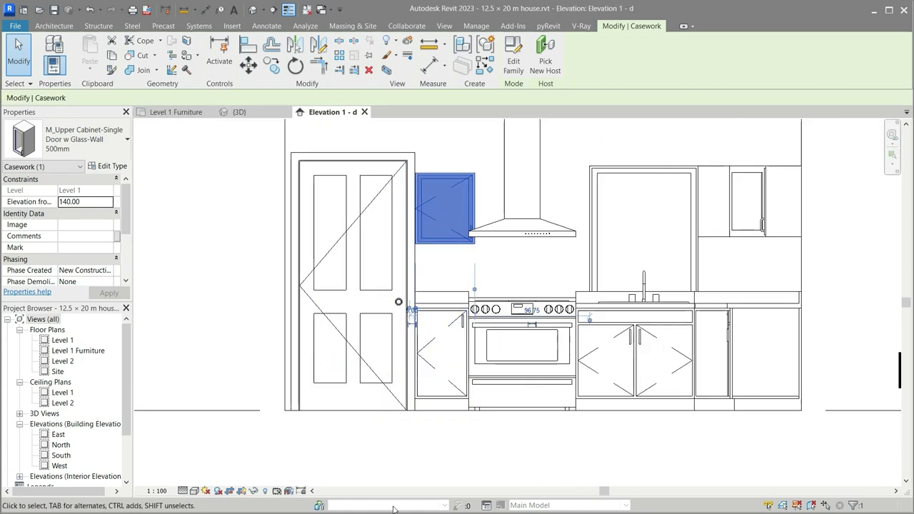
click(463, 473)
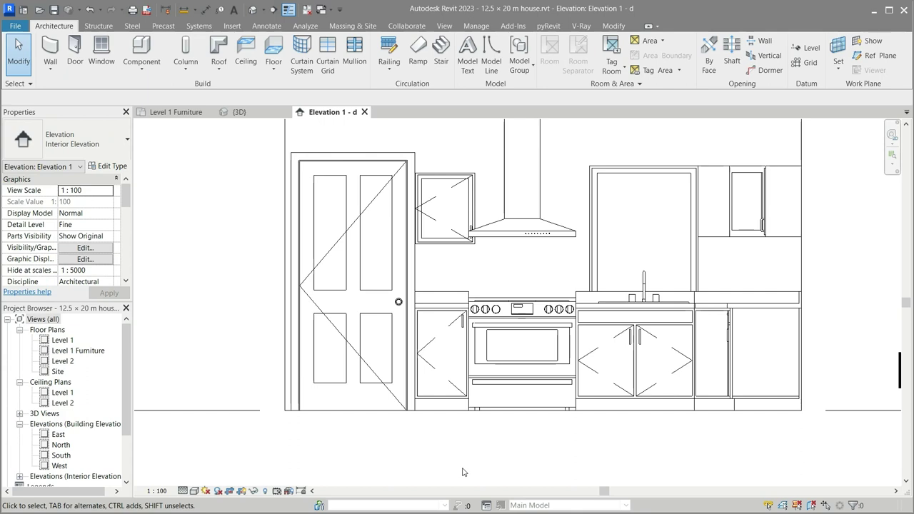
Open the type properties of the base cabinet left of the range and copy its Width 45.51.
click(445, 408)
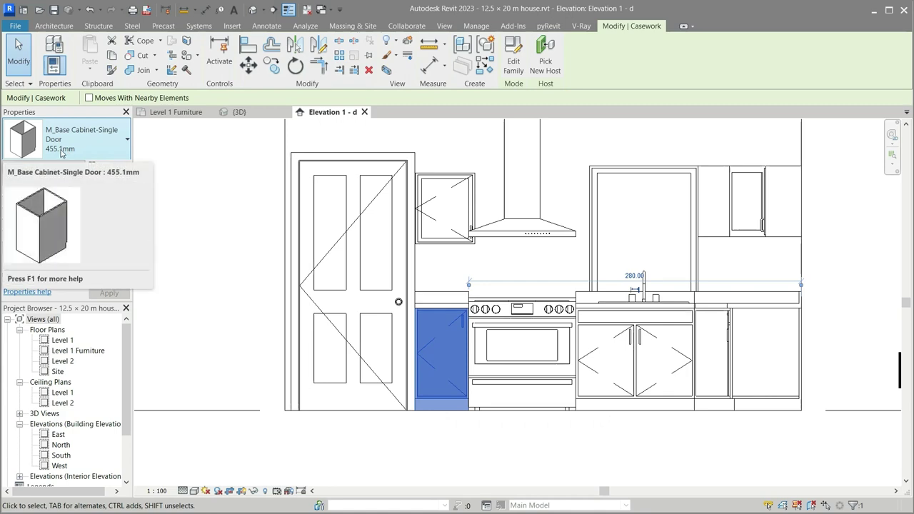
click(108, 167)
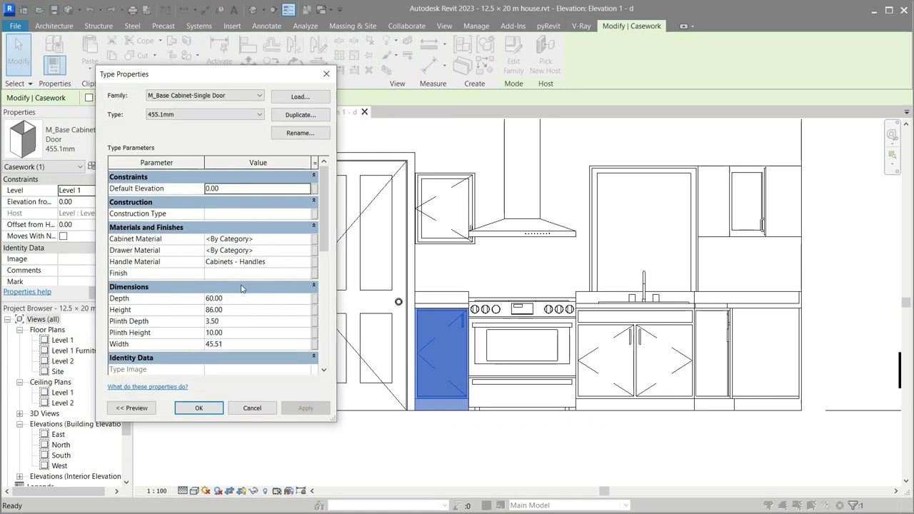
click(242, 344)
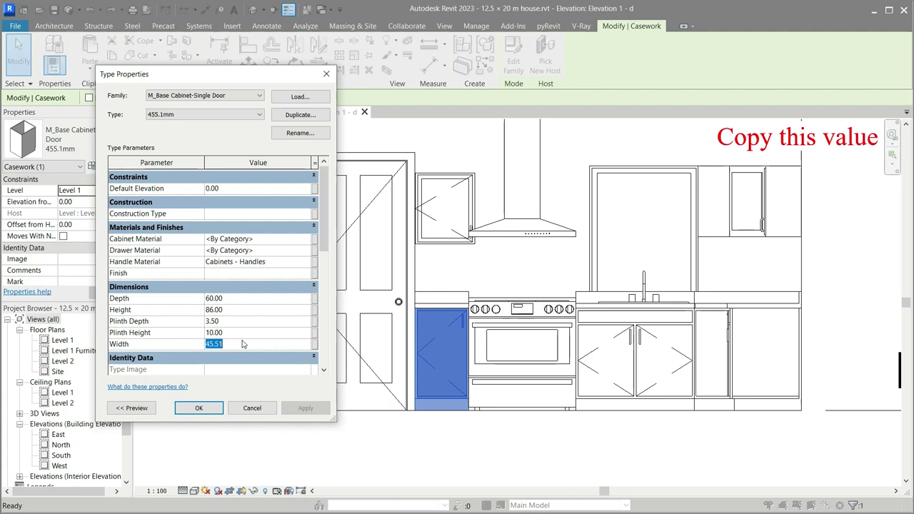
Duplicate the upper cabinet's type as '455.1mm' and set its Width to 45.51.
click(254, 408)
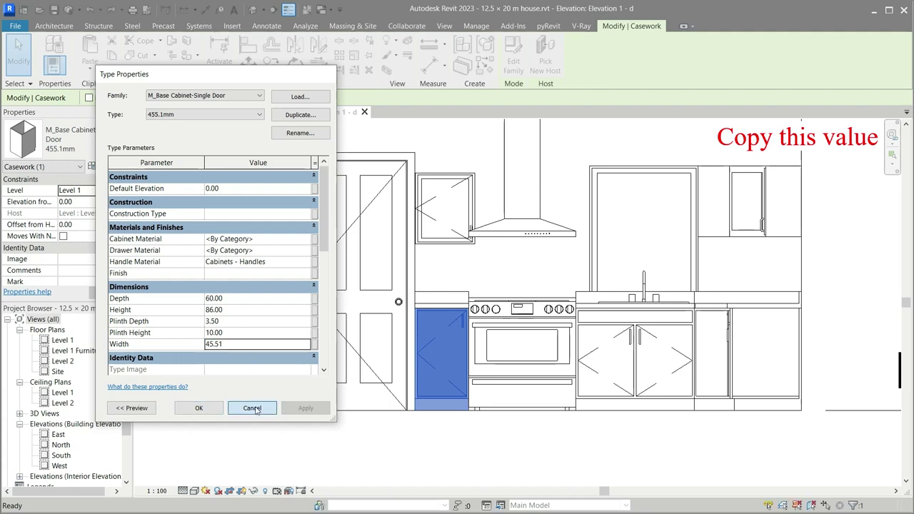
key(Escape)
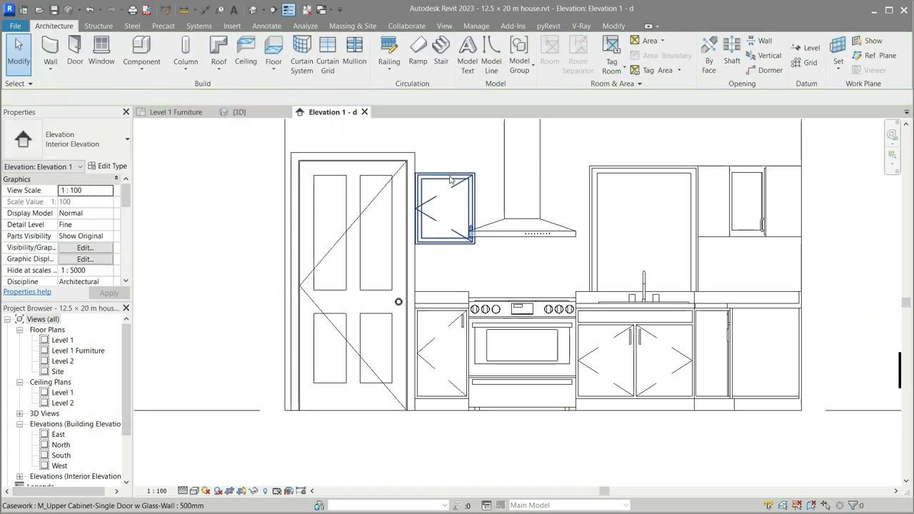
click(450, 177)
click(107, 166)
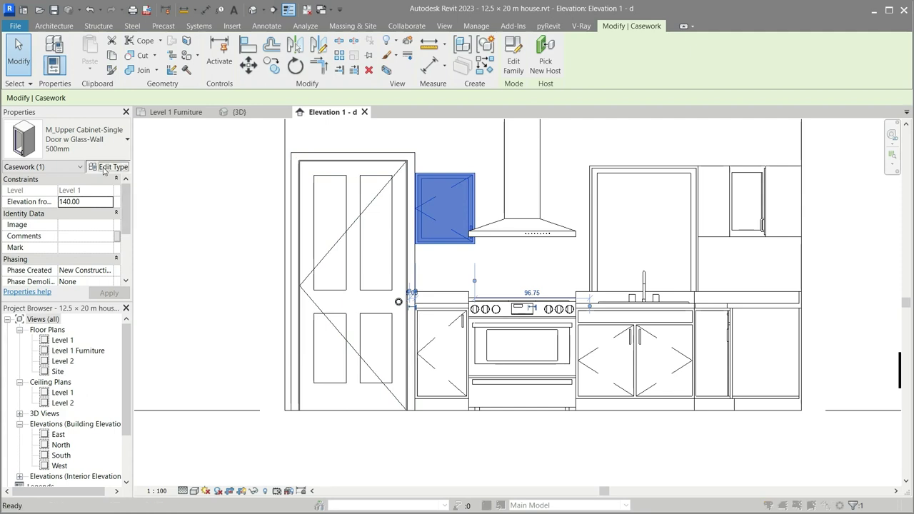
click(288, 116)
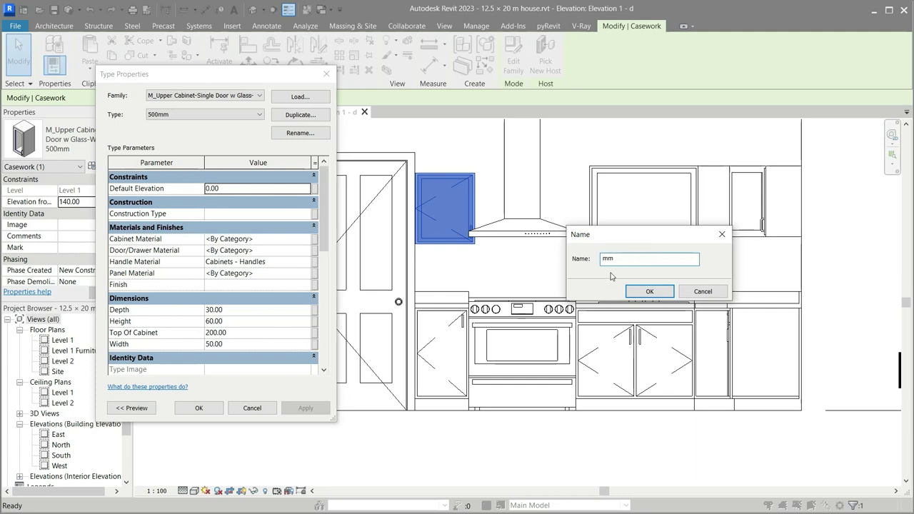
key(ctrl+v)
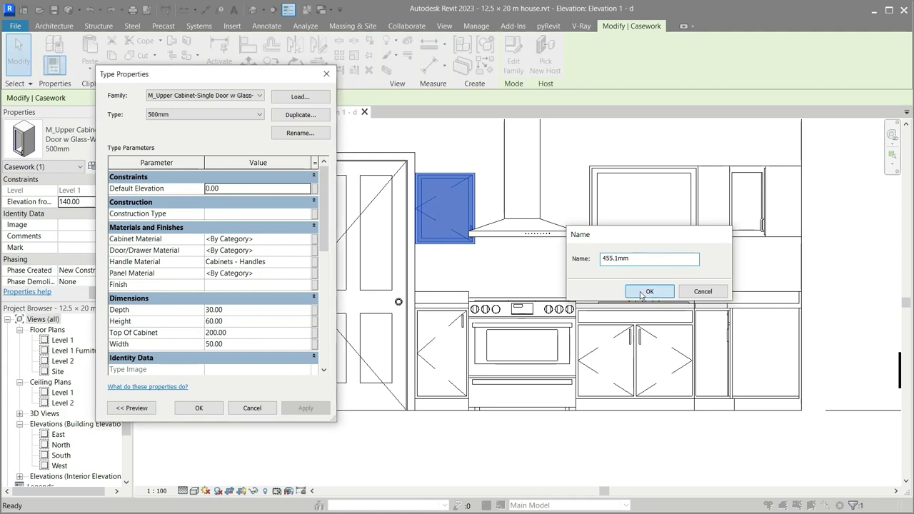
click(639, 299)
click(238, 345)
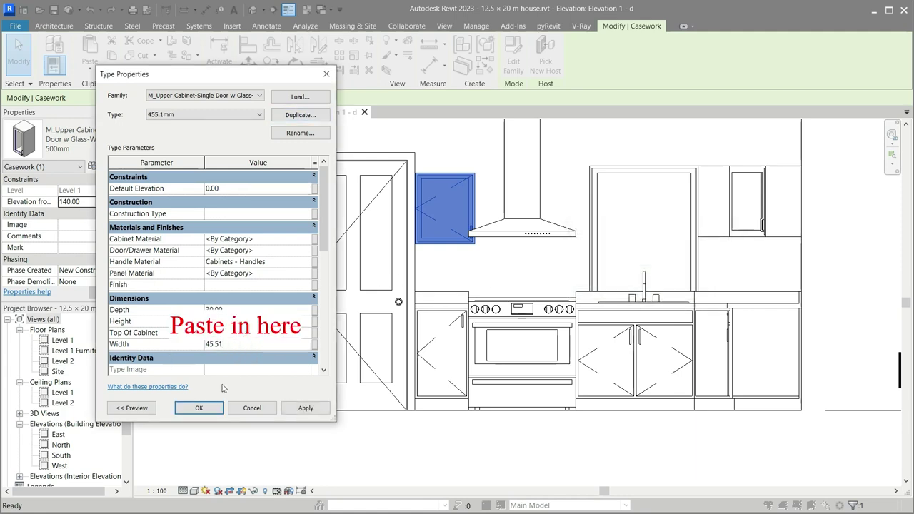
key(Return)
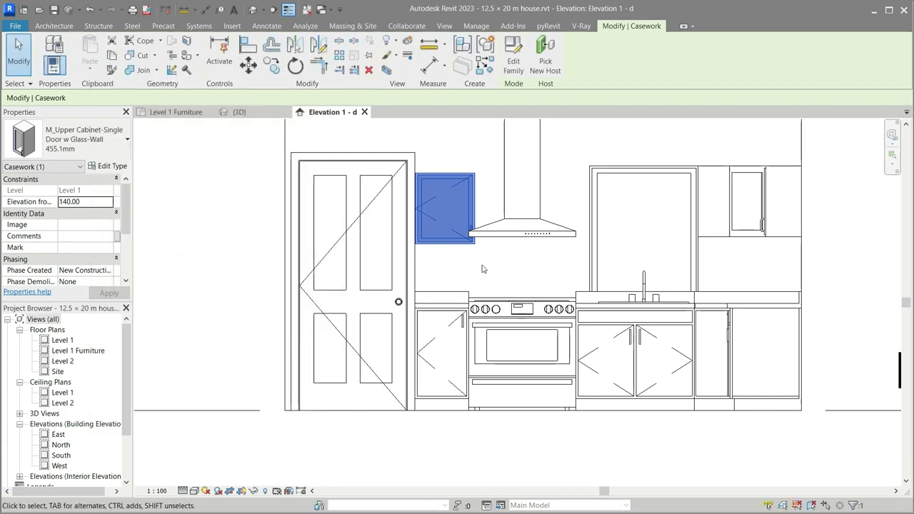
Align the upper cabinet's edge with the range's left edge.
click(255, 50)
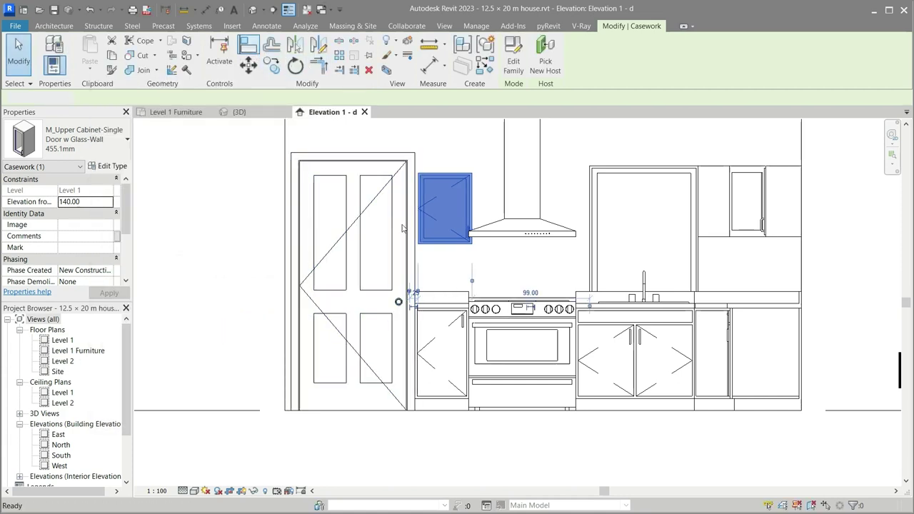
click(469, 335)
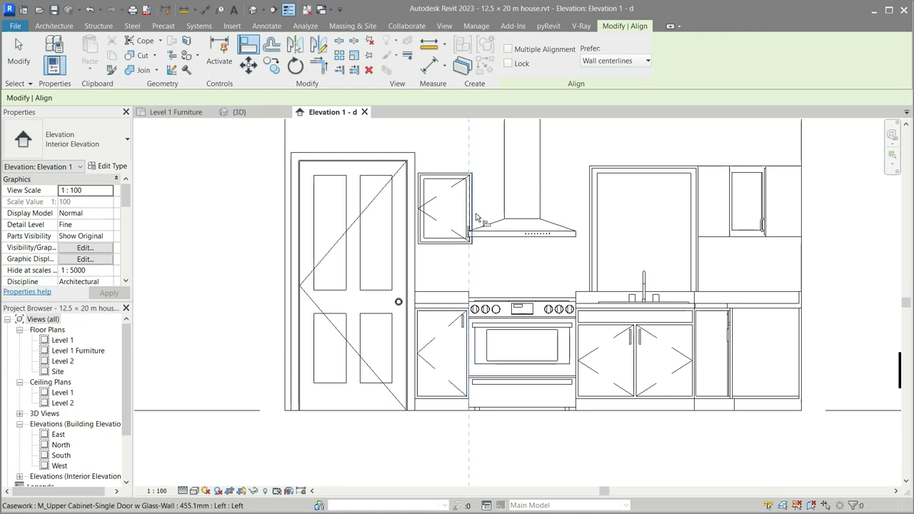
click(471, 213)
key(Escape)
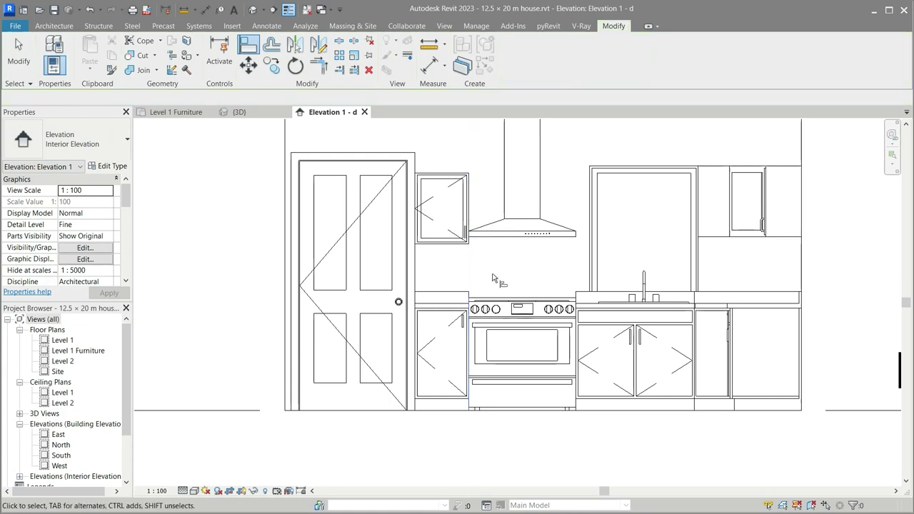
Check the kitchen in the 3D view, then return to the Level 1 Furniture plan.
scroll(452, 259, down, 2)
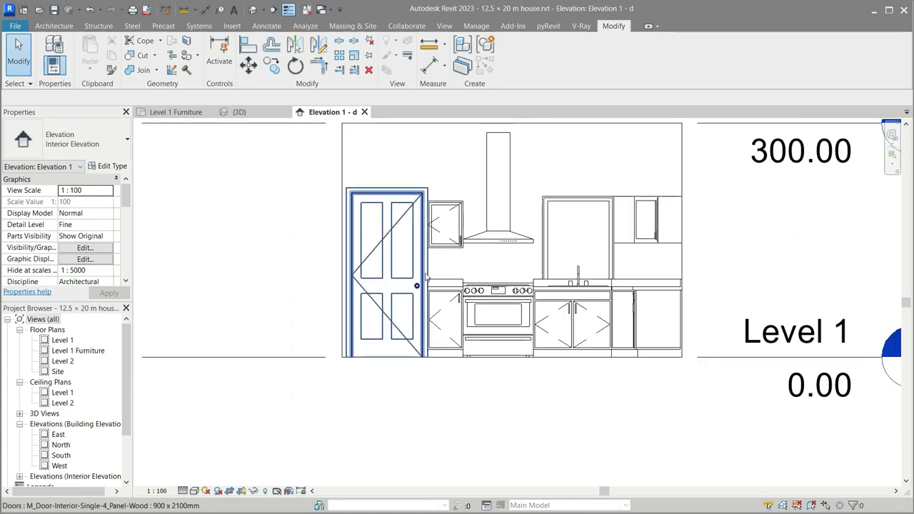
click(240, 112)
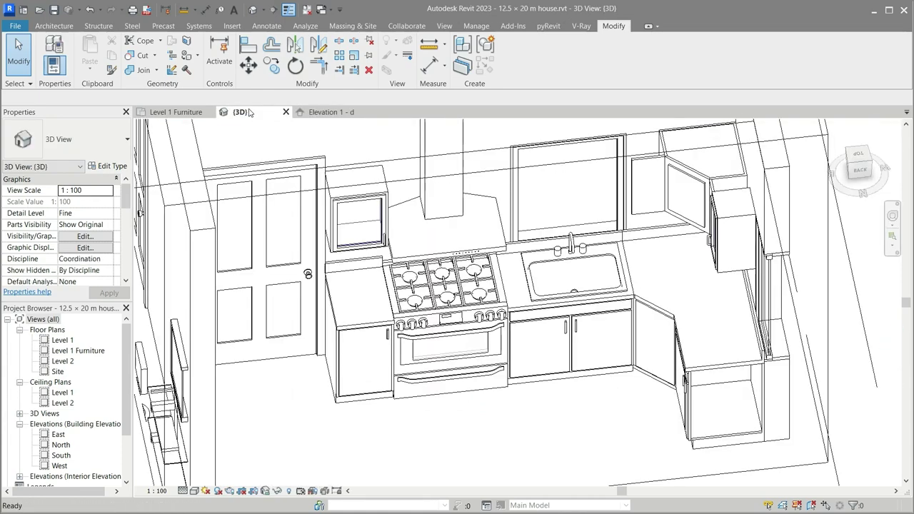
scroll(443, 215, down, 2)
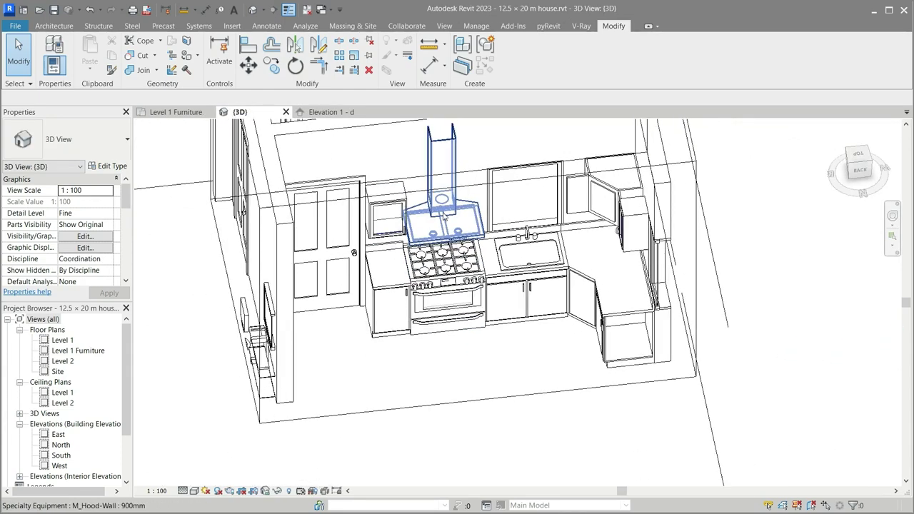
scroll(442, 214, down, 2)
scroll(443, 214, down, 1)
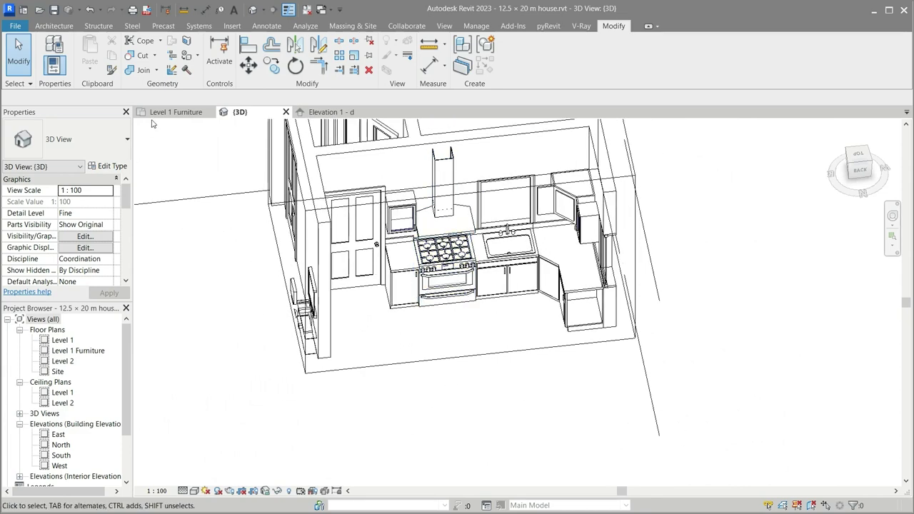
click(171, 113)
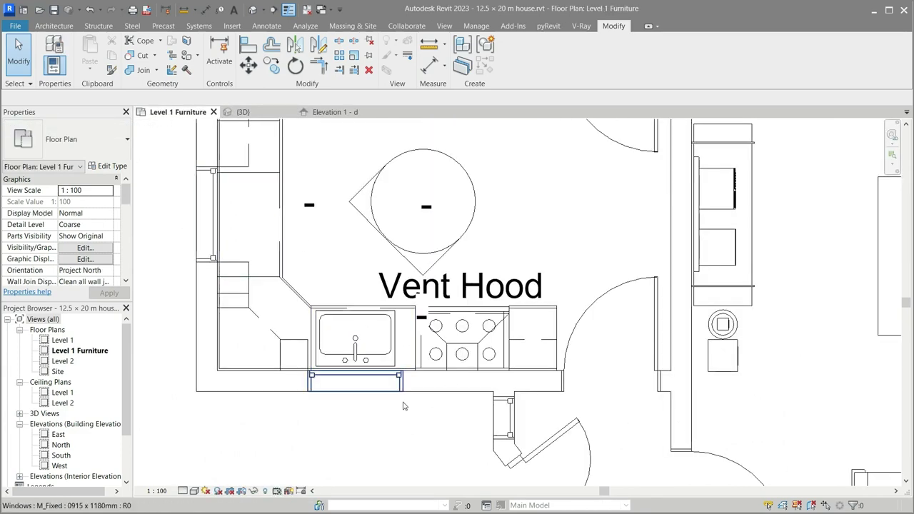
Switch off Show Label in the M_Hood-Wall 900mm type to hide the Vent Hood label.
scroll(405, 349, down, 2)
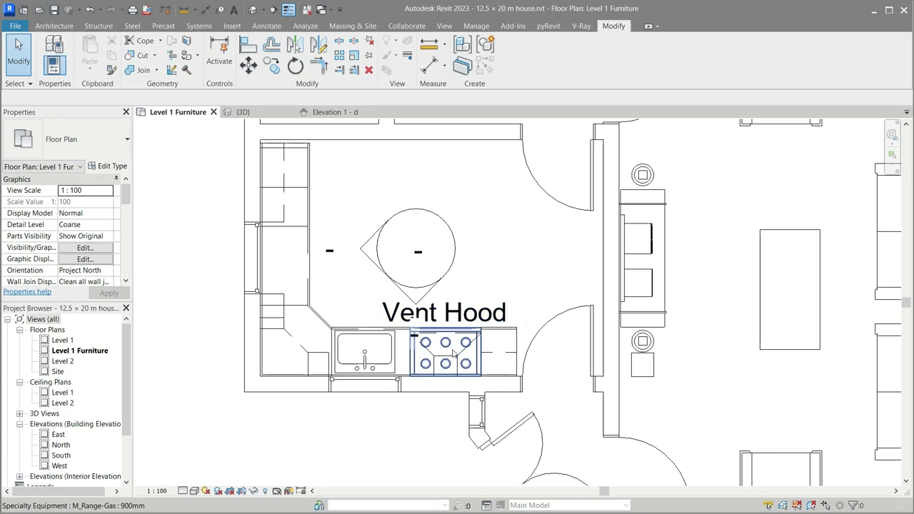
click(454, 359)
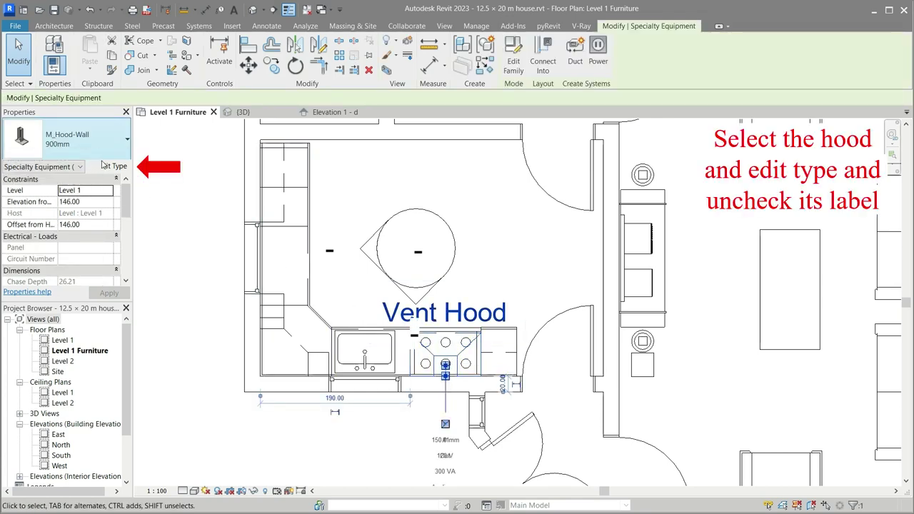
click(126, 167)
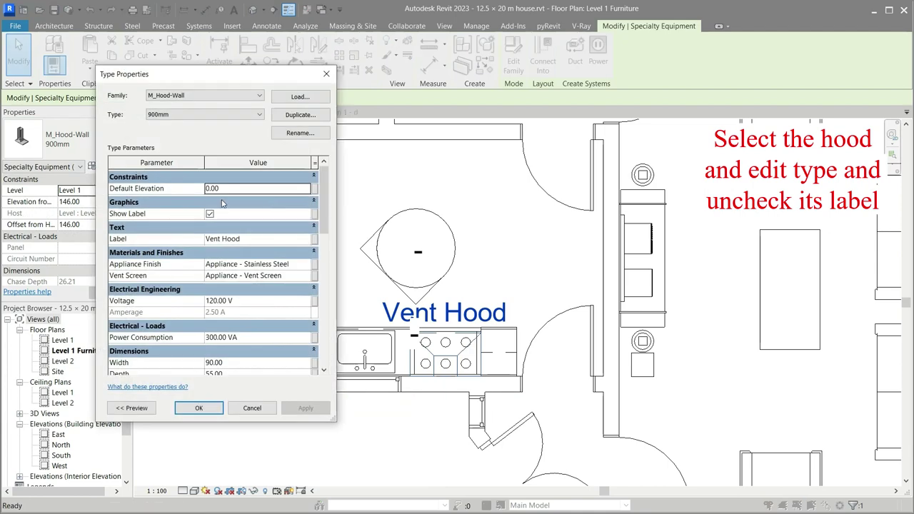
click(210, 214)
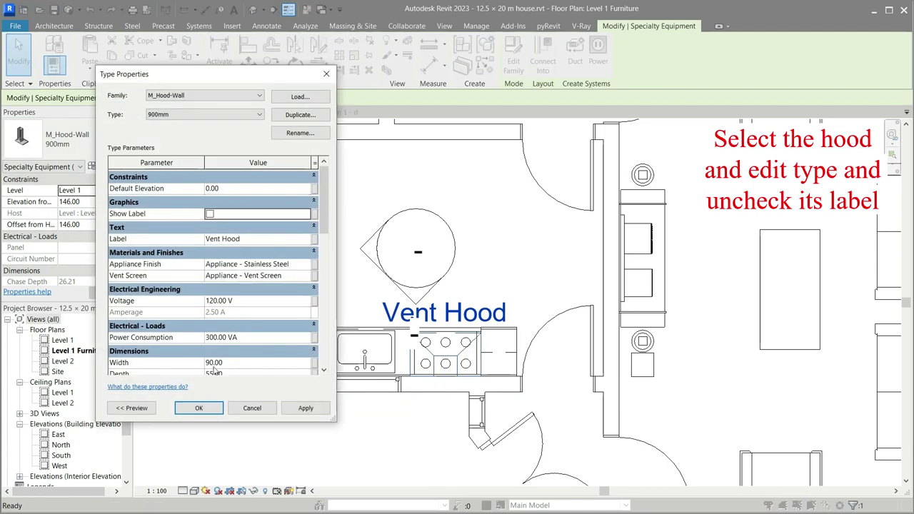
click(372, 446)
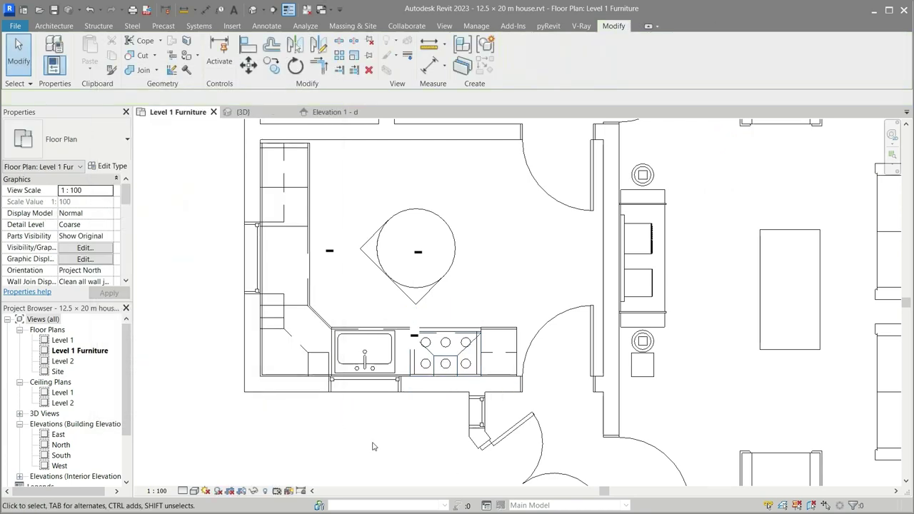
Start a Component placement and open Load Family in the High-End appliance folder.
scroll(370, 444, down, 2)
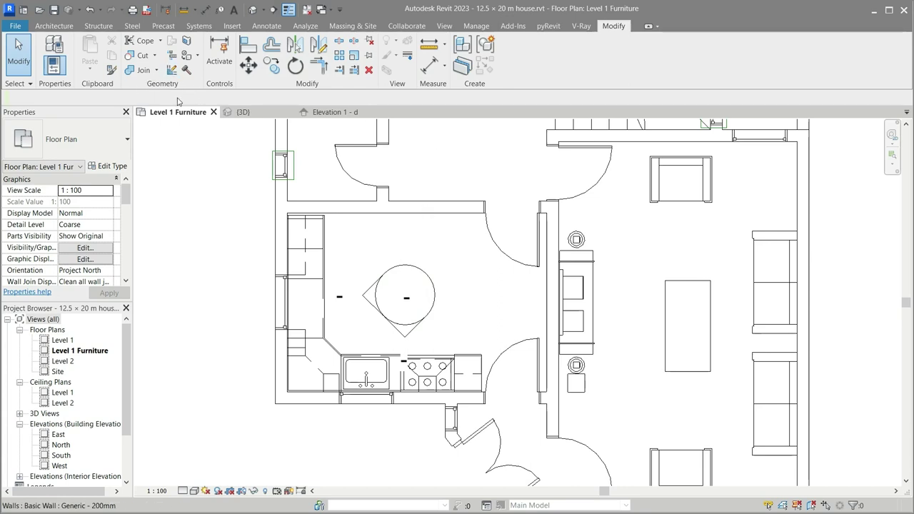
click(69, 27)
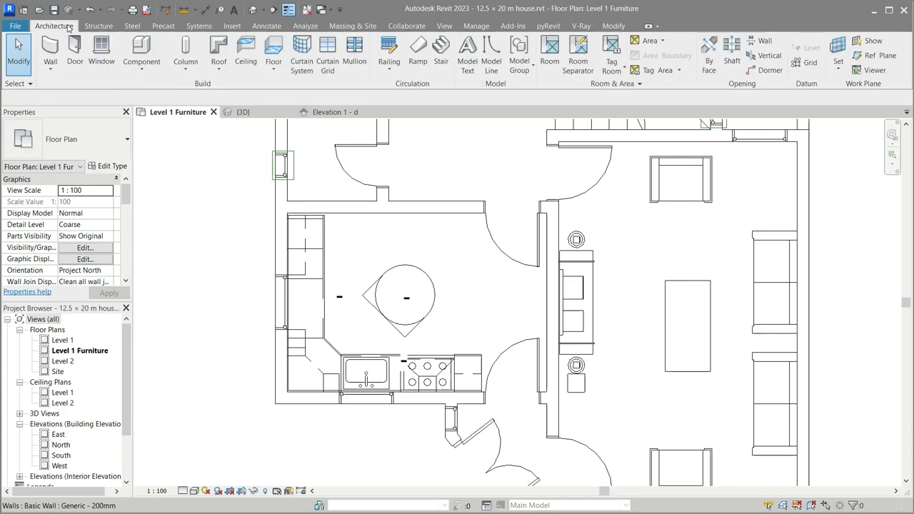
click(163, 58)
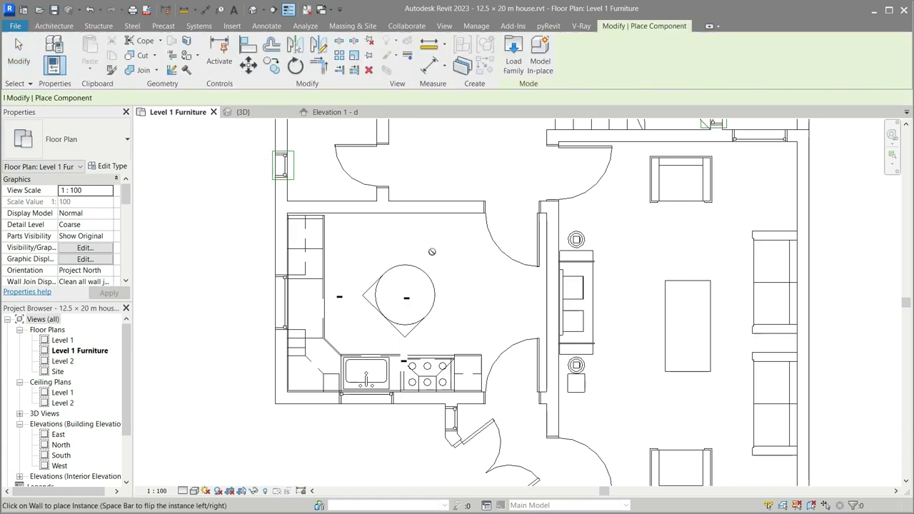
click(508, 57)
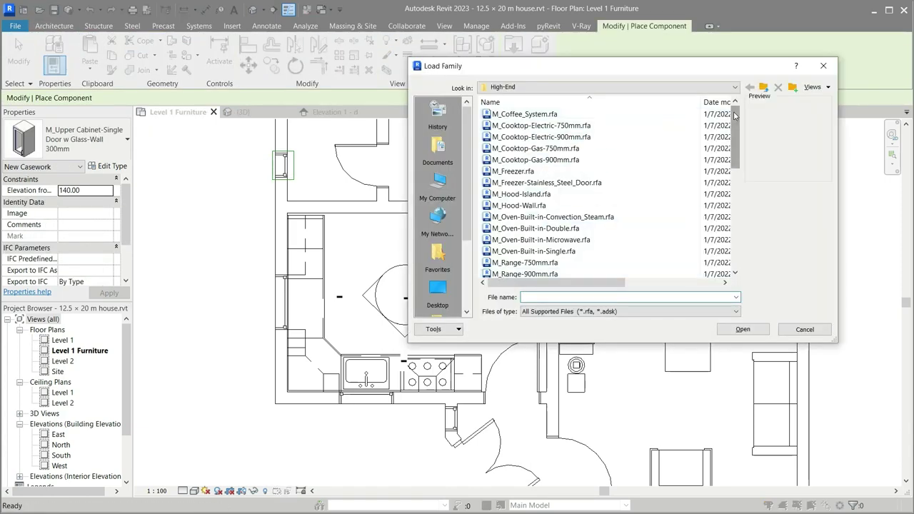
click(614, 117)
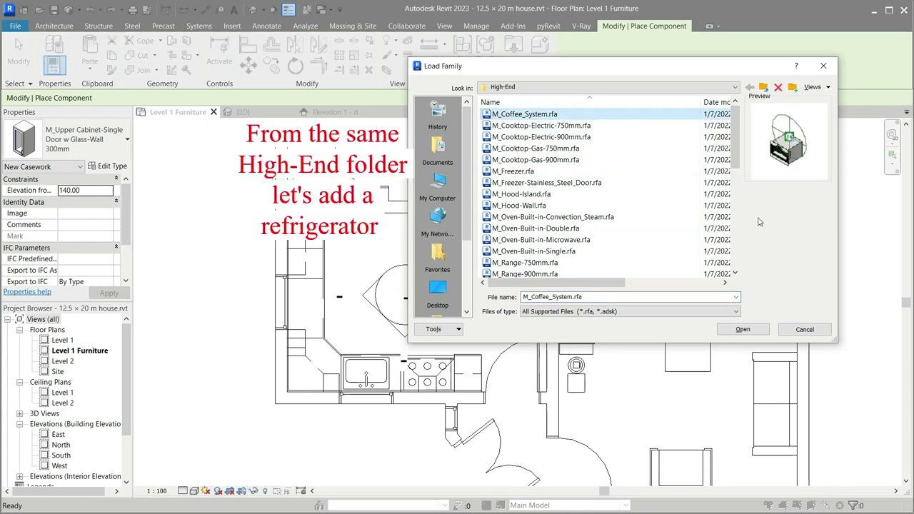
Browse the refrigerator files and load M_Refrigerator-Stainless_Steel_Door.rfa.
key(Down)
key(Down)
key(Down)
key(Down)
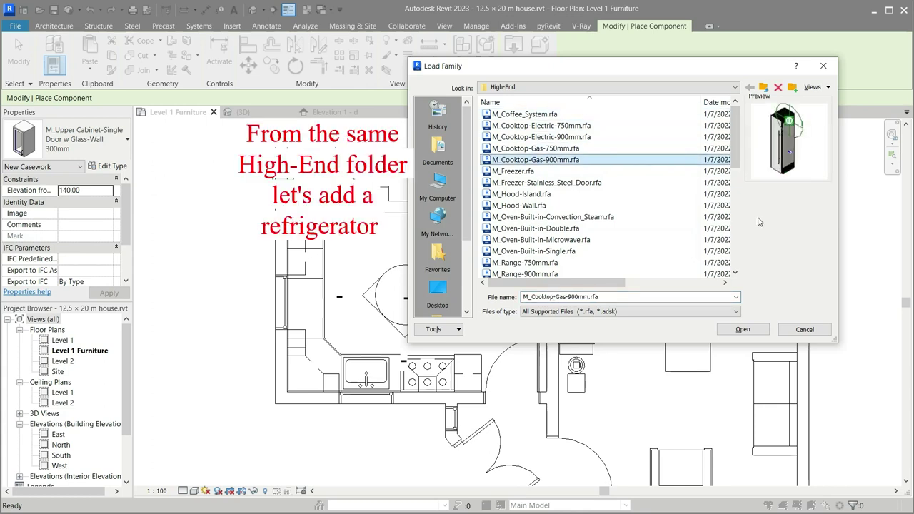
key(Down)
key(Down)
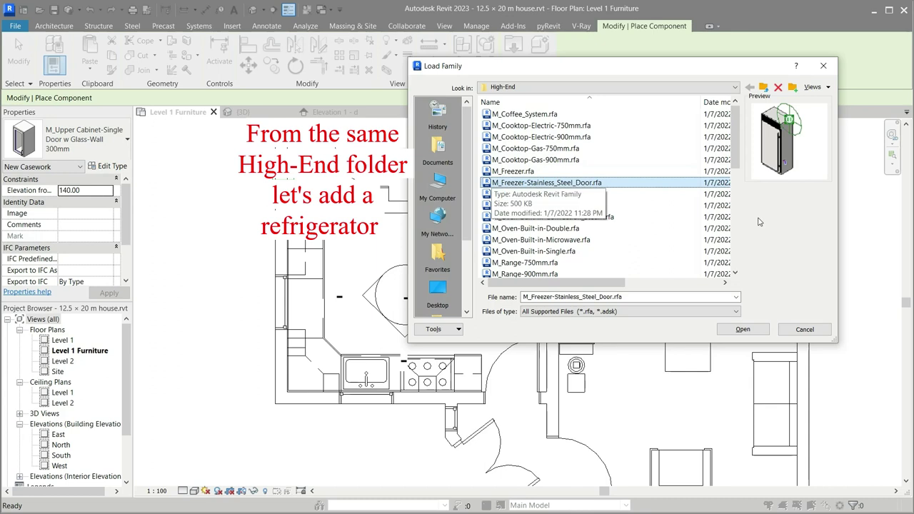
key(Down)
key(Down)
key(Down)
key(Down)
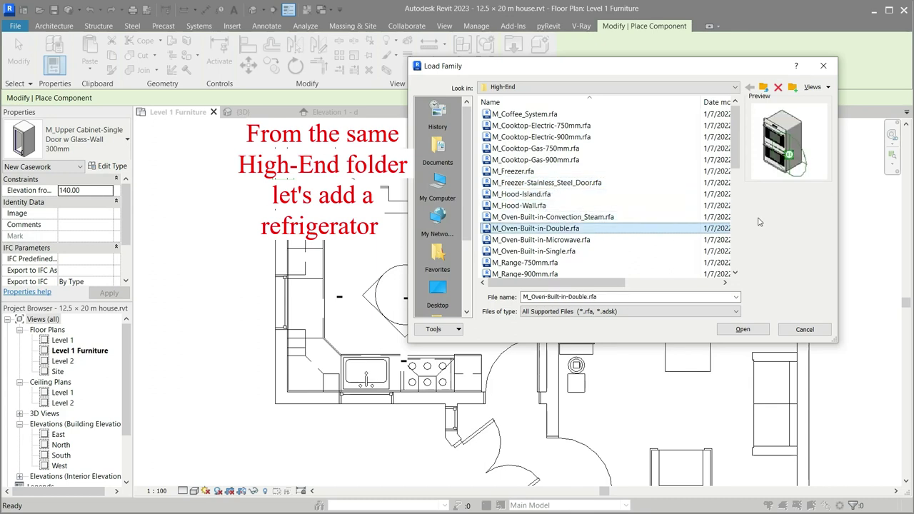
key(Down)
key(Down)
key(Down)
key(Down)
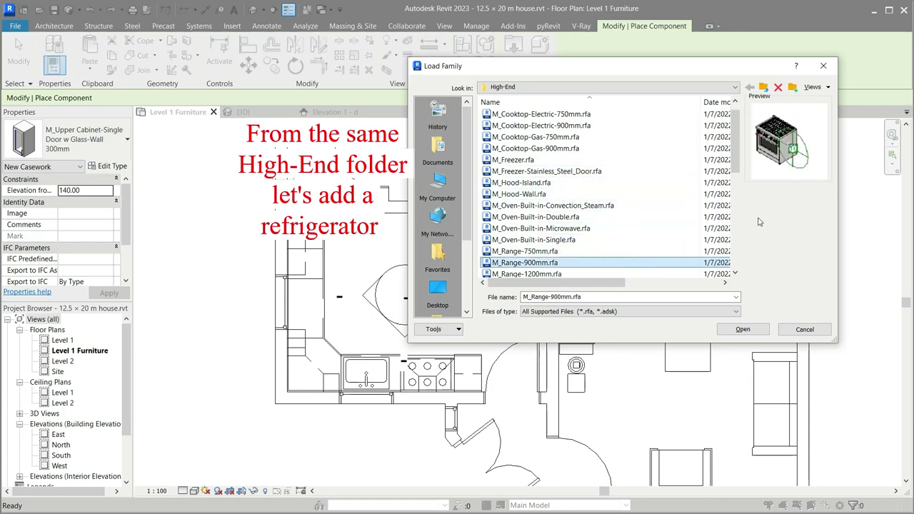
key(Down)
key(Down)
key(Down)
key(Down)
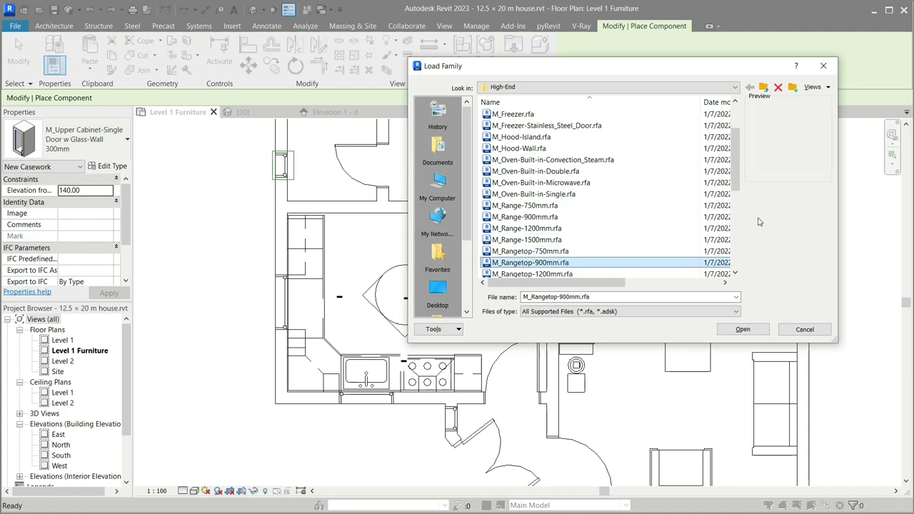
key(Down)
key(Down)
key(Down)
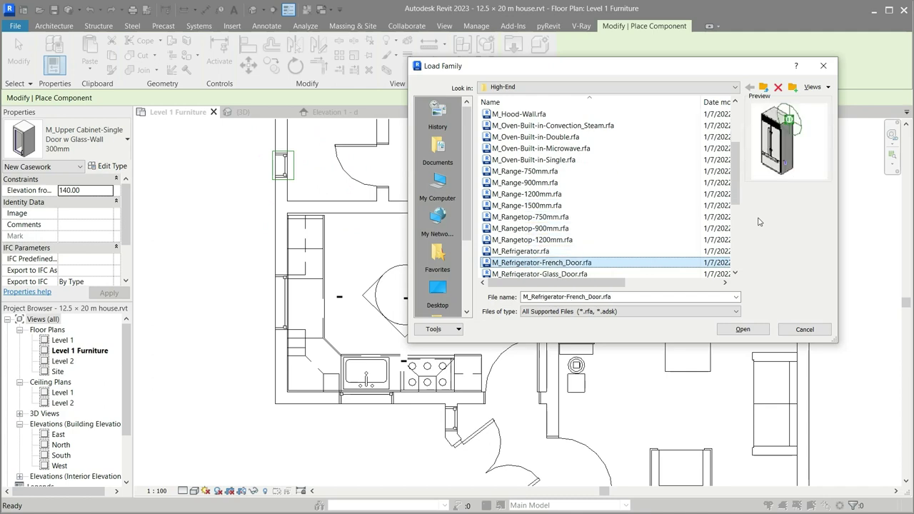
key(Down)
key(Down)
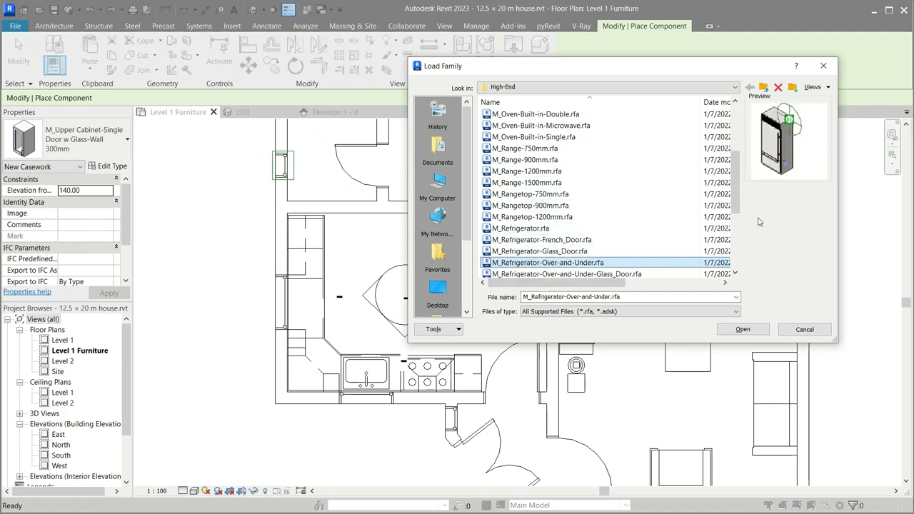
key(Down)
key(Up)
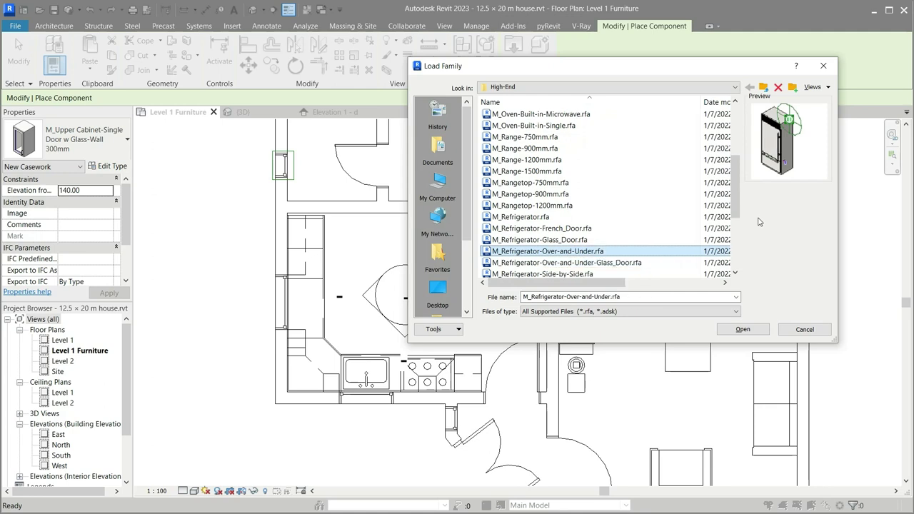
key(Down)
key(Down)
key(Down)
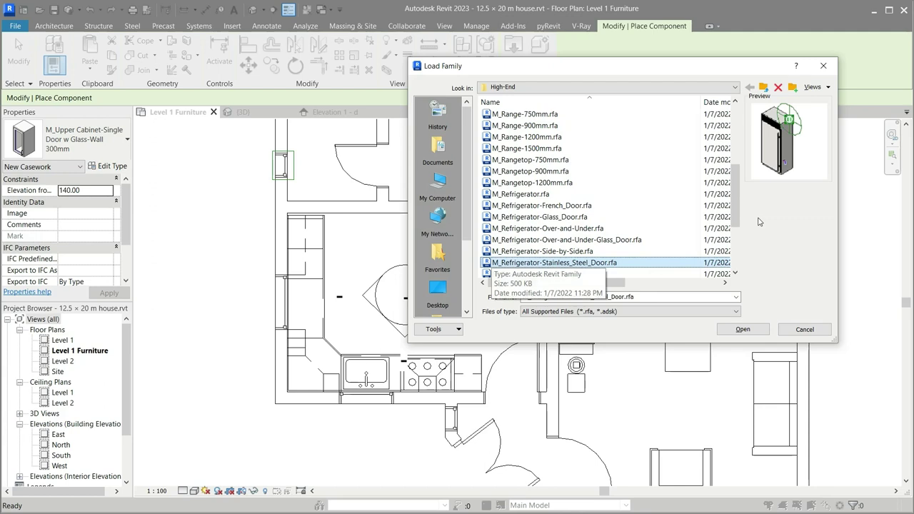
key(Up)
key(Up)
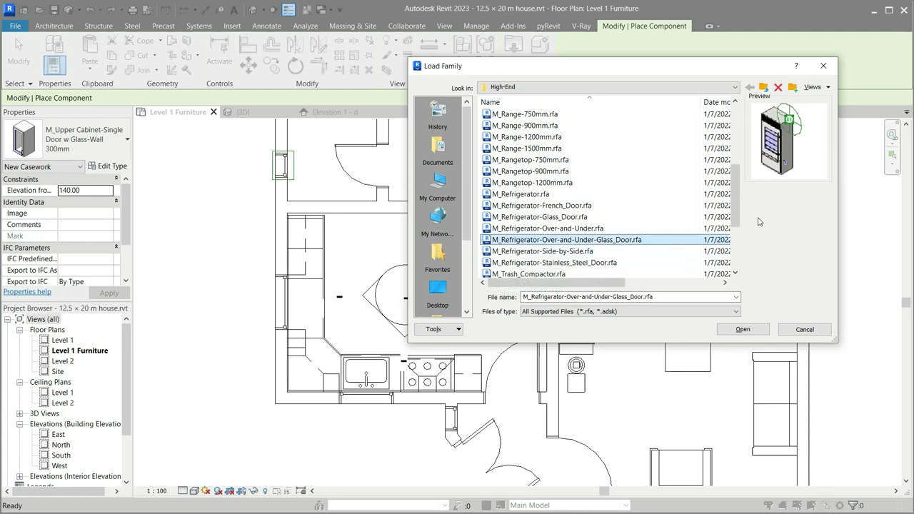
key(Up)
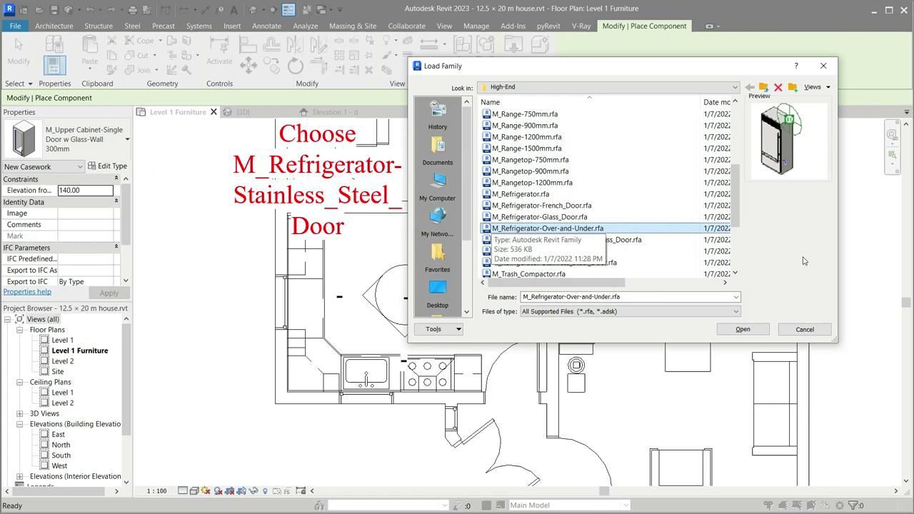
key(Down)
key(Down)
key(Down)
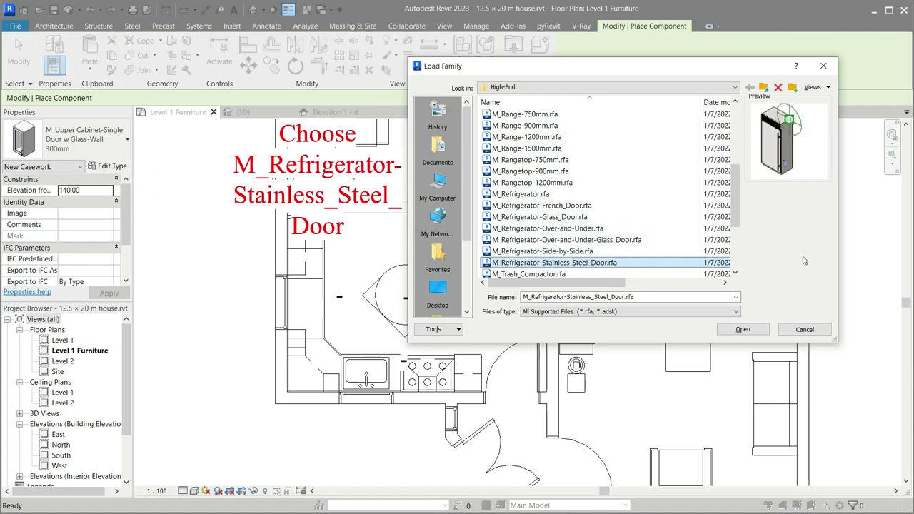
key(Down)
key(Up)
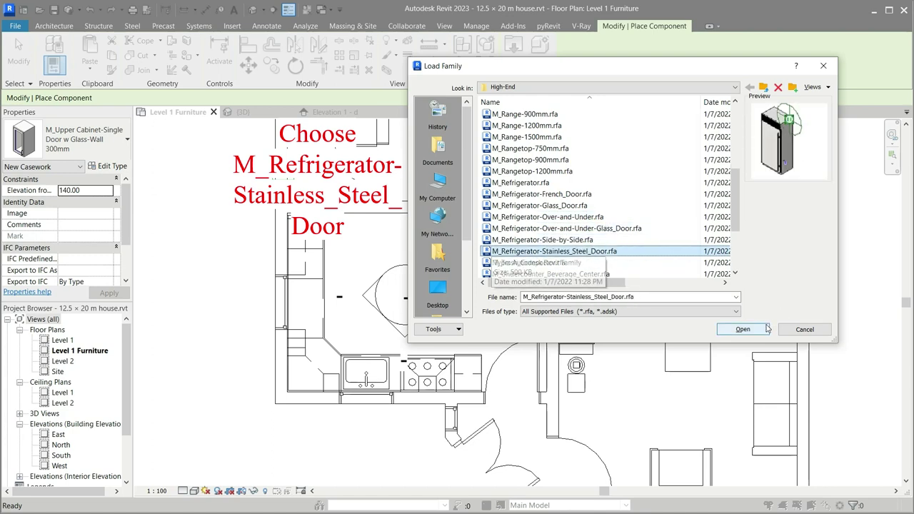
click(742, 330)
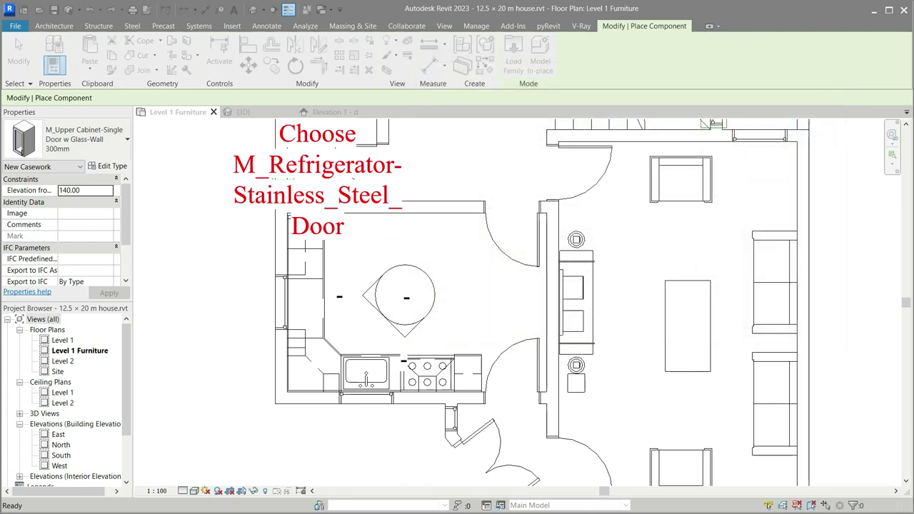
click(103, 156)
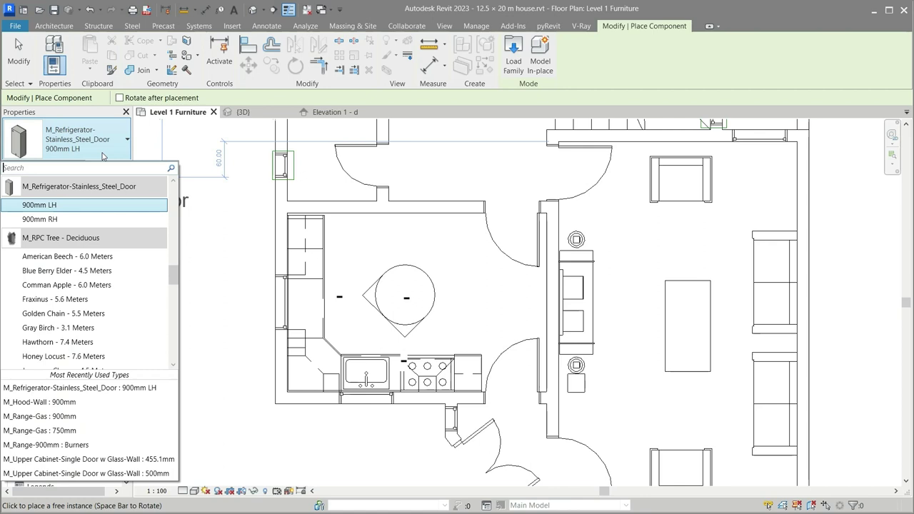
click(103, 156)
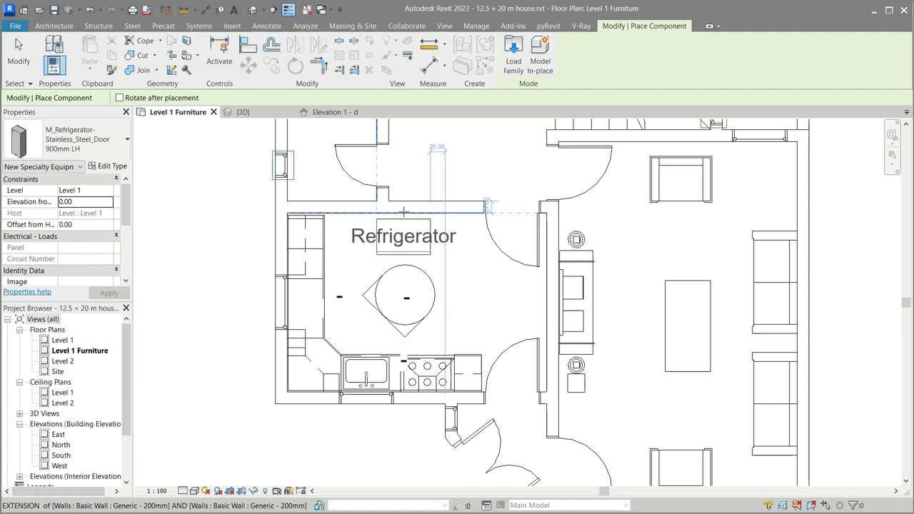
click(403, 211)
key(Escape)
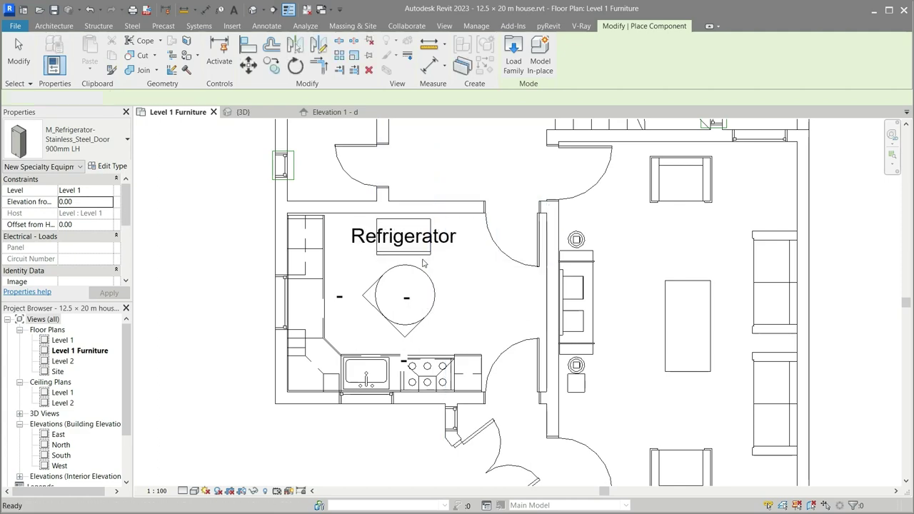
key(Escape)
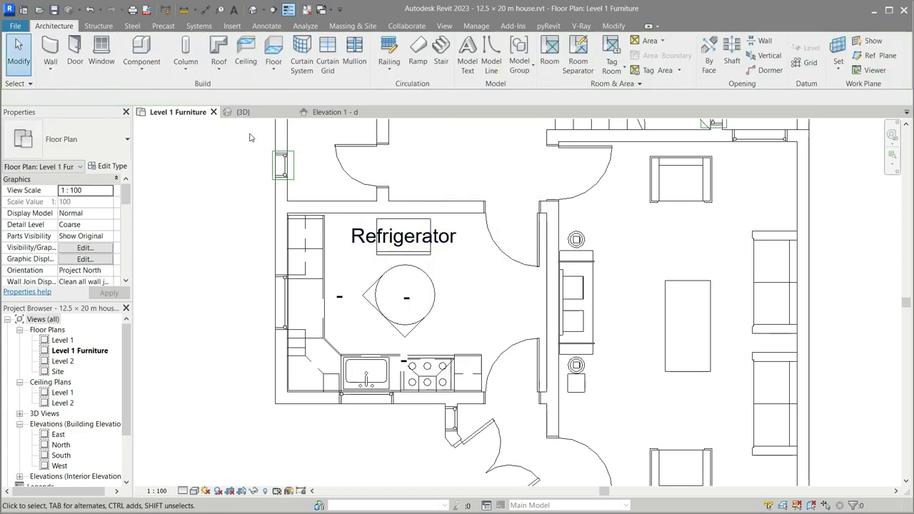
click(242, 112)
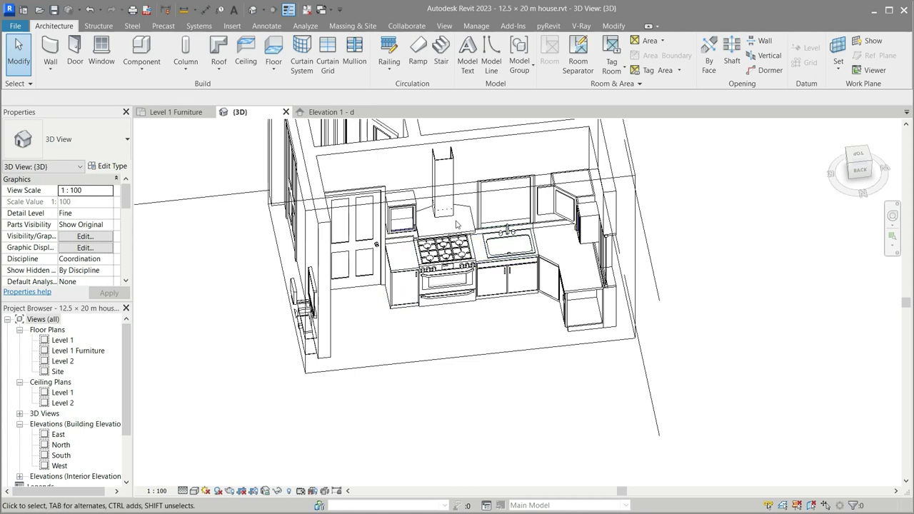
click(457, 354)
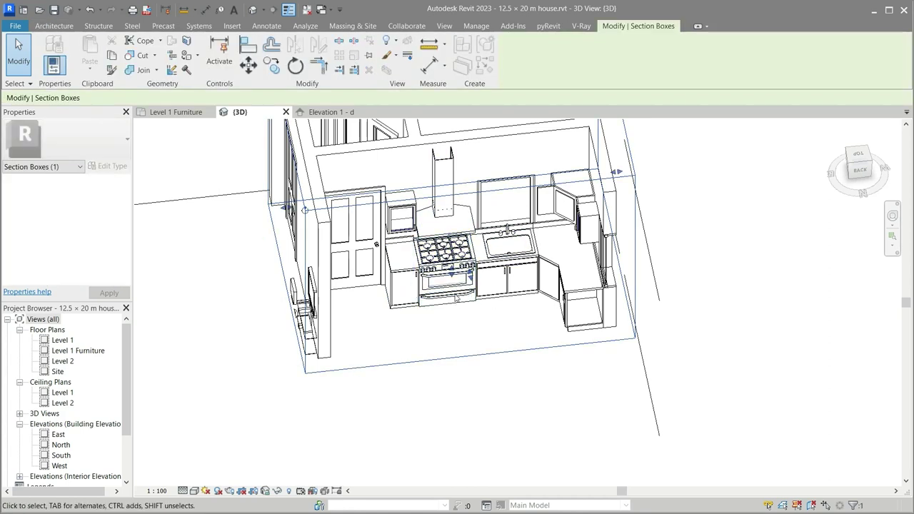
mouse_move(468, 279)
mouse_down()
mouse_move(493, 346)
mouse_move(487, 360)
mouse_move(486, 349)
mouse_up()
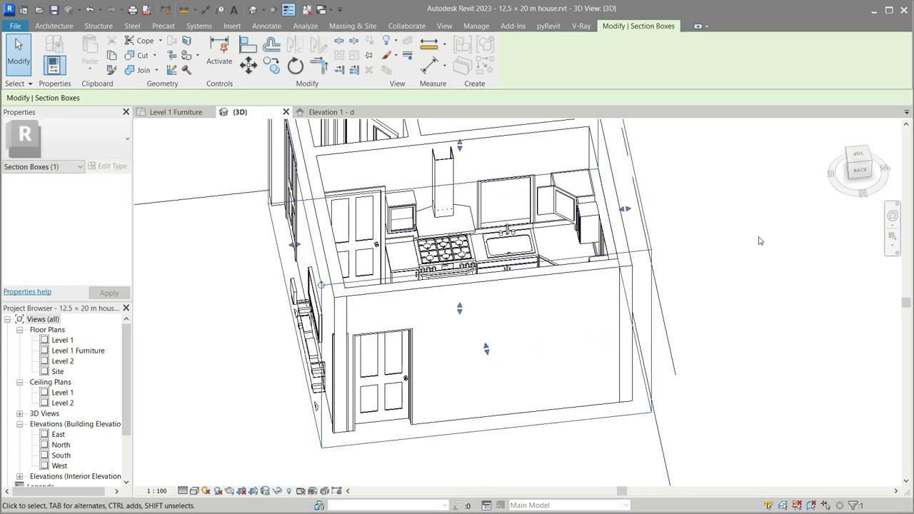
shift+middle_drag(742, 240, 793, 235)
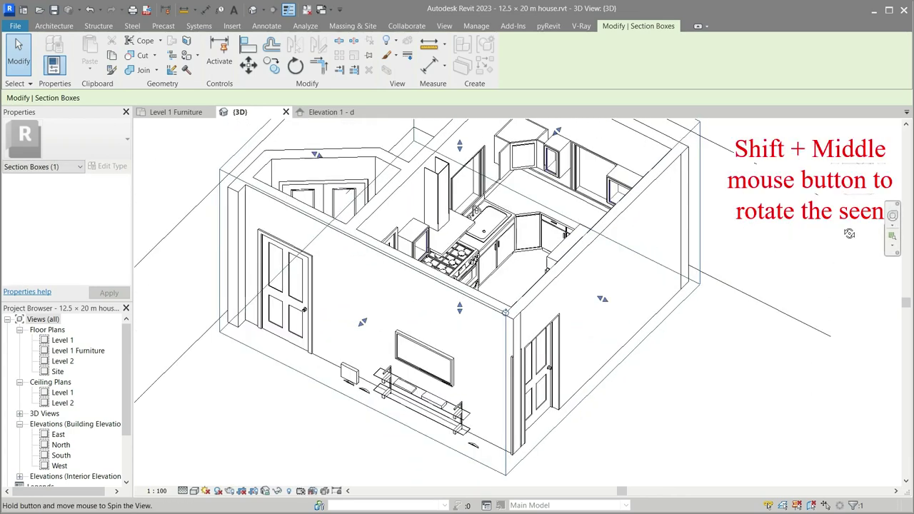
mouse_move(318, 410)
shift+middle_down()
mouse_move(622, 485)
mouse_move(521, 459)
mouse_move(493, 411)
shift+middle_up()
scroll(477, 349, down, 2)
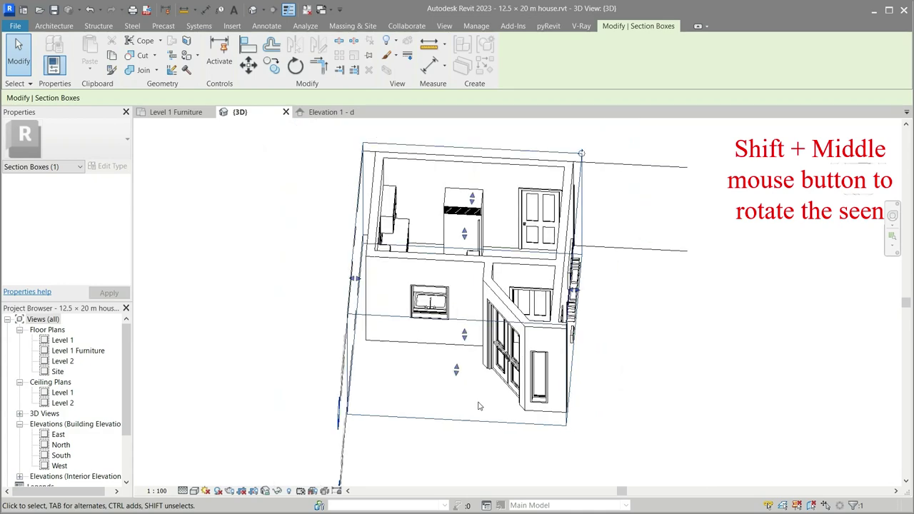
scroll(478, 350, down, 2)
mouse_move(629, 255)
shift+middle_down()
mouse_move(526, 307)
mouse_move(543, 300)
shift+middle_up()
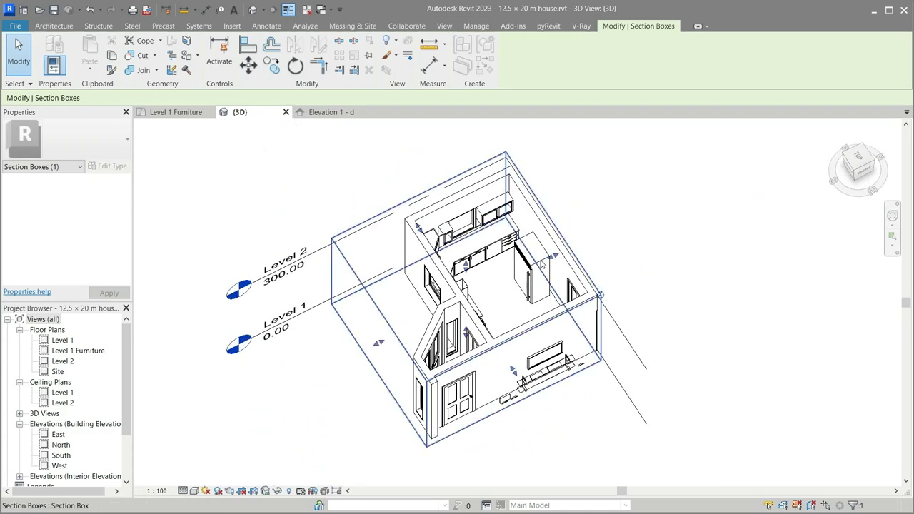
scroll(572, 271, up, 3)
click(672, 245)
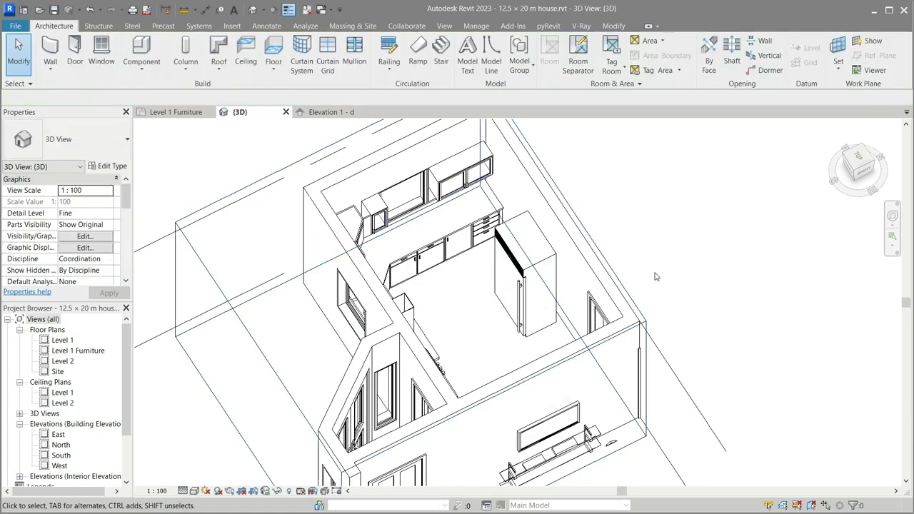
mouse_move(684, 263)
shift+middle_down()
mouse_move(761, 254)
mouse_move(793, 193)
shift+middle_up()
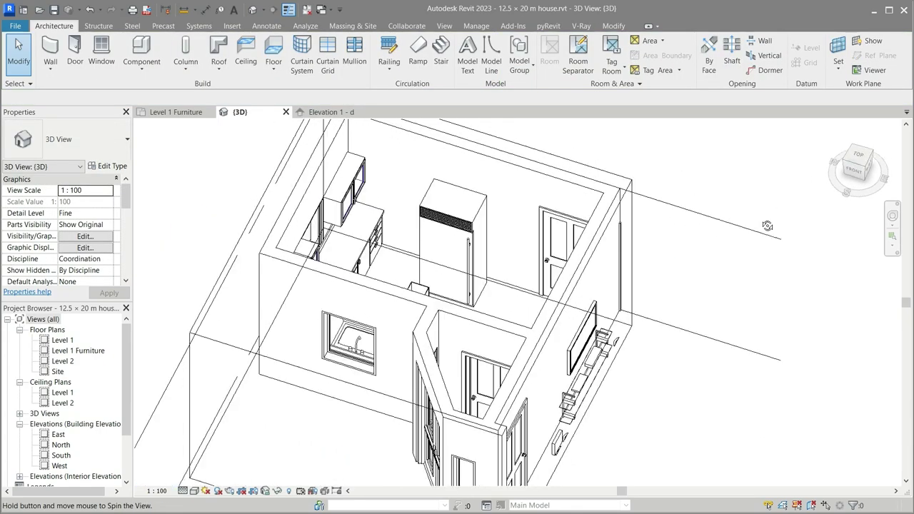
Align the refrigerator flush against the kitchen wall in the Level 1 Furniture plan.
click(177, 113)
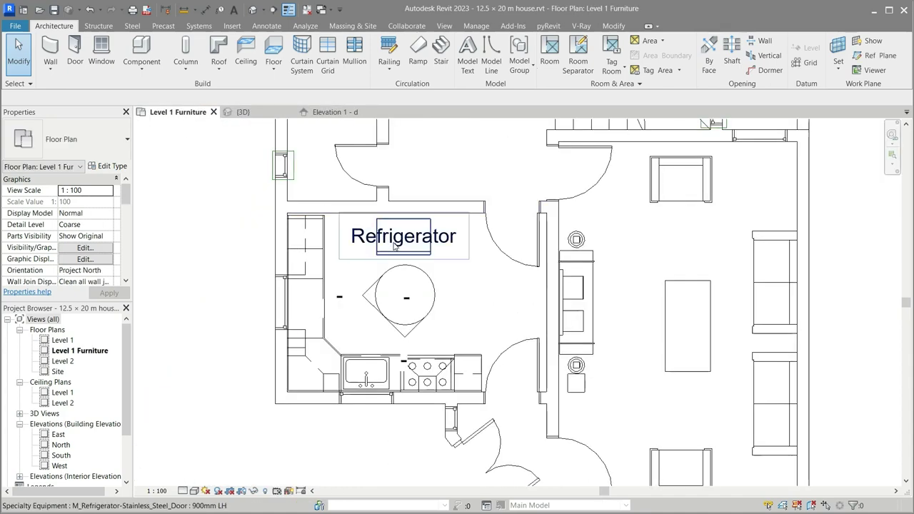
scroll(404, 223, up, 1)
scroll(403, 223, up, 3)
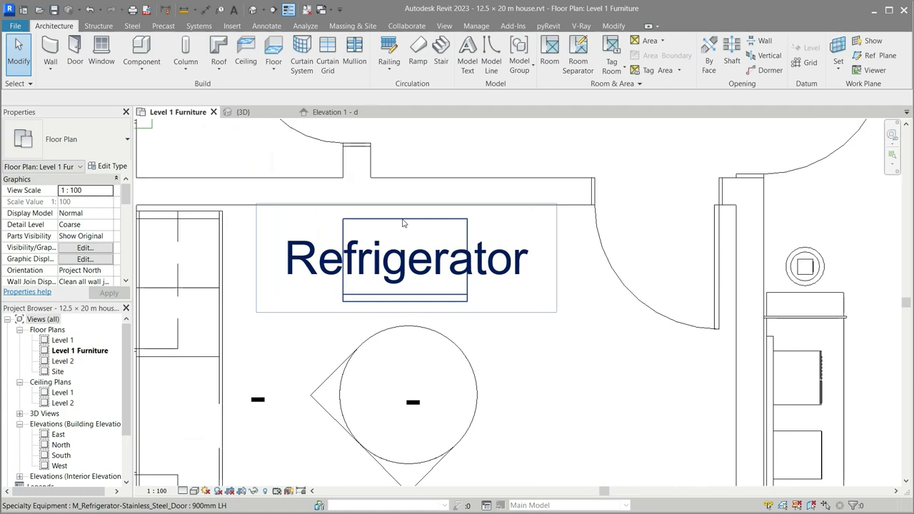
click(312, 264)
click(248, 44)
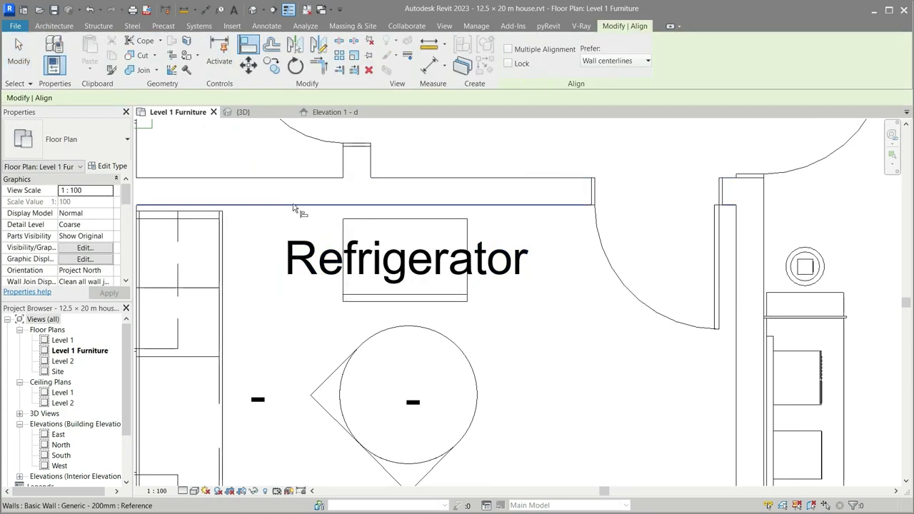
click(368, 219)
key(Escape)
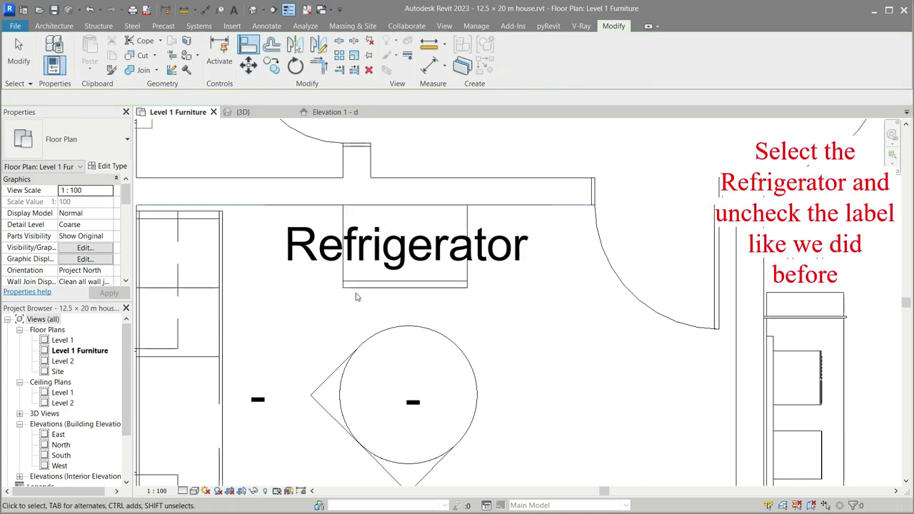
Switch off Show Label for the refrigerator's 900mm LH type.
click(345, 275)
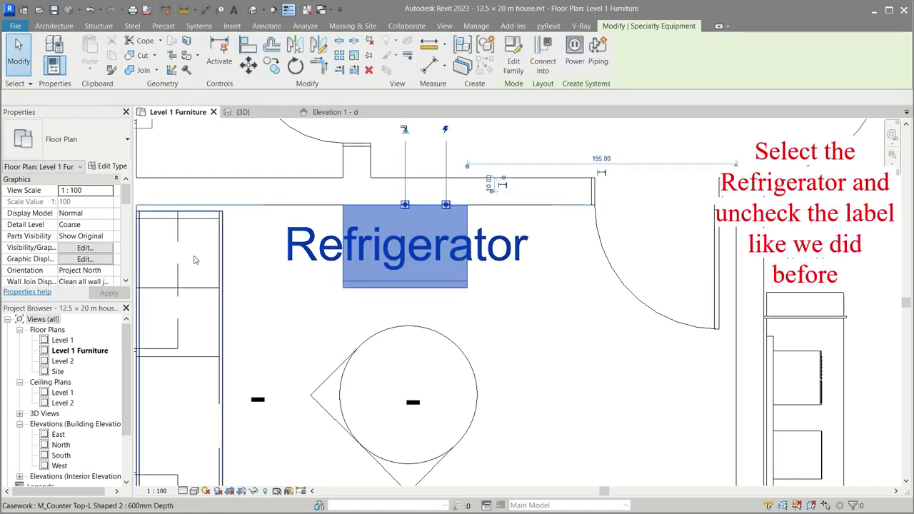
click(106, 166)
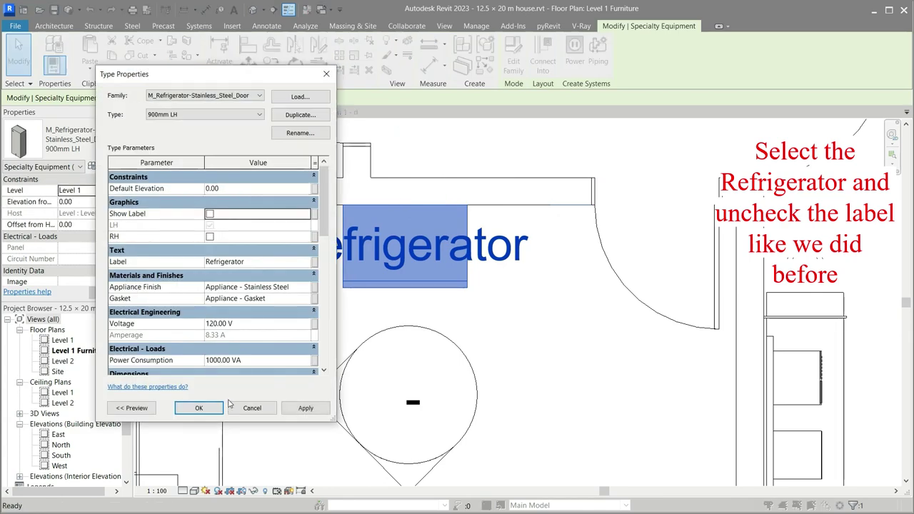
key(Return)
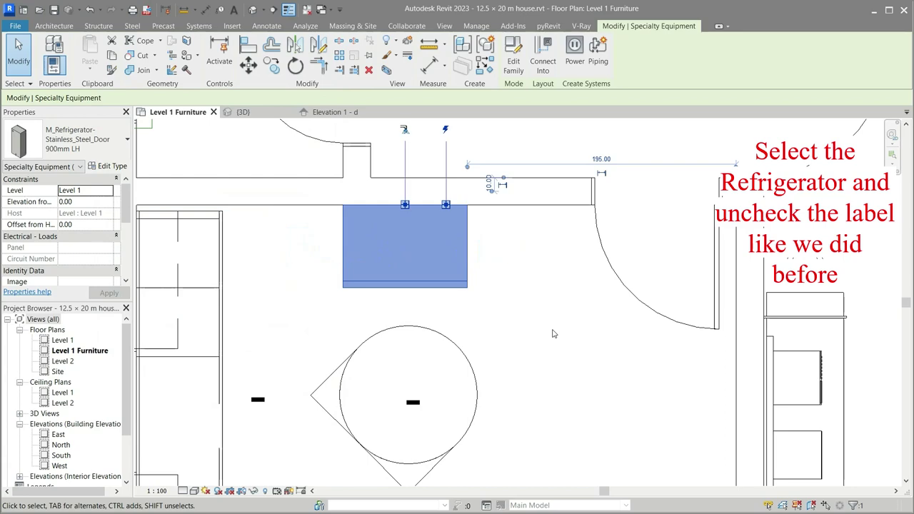
key(Escape)
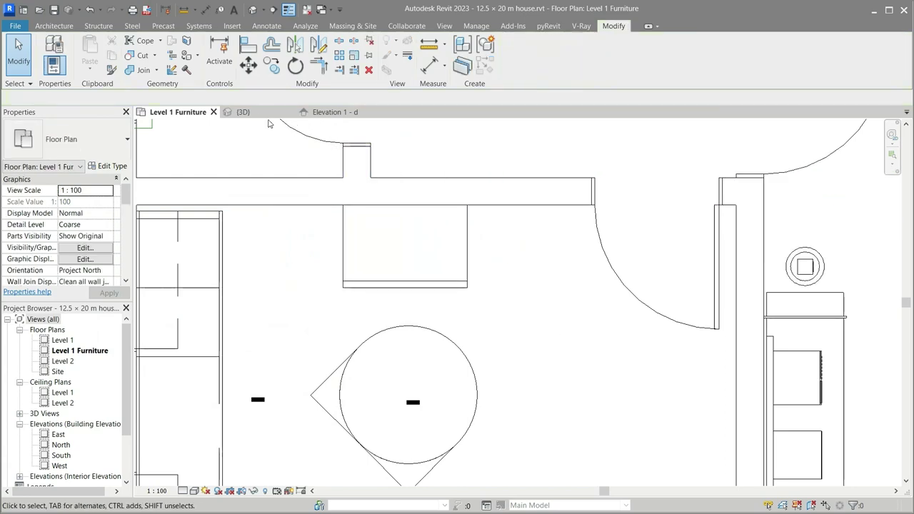
click(243, 112)
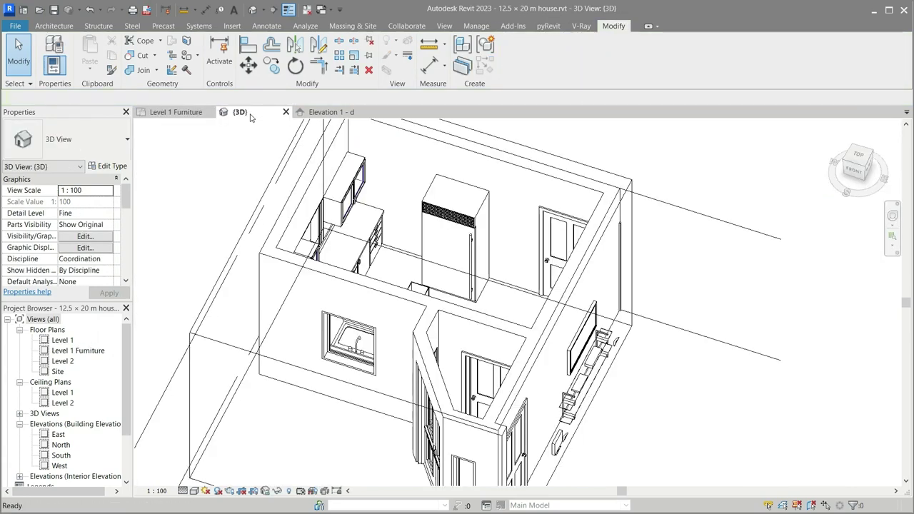
Inspect the kitchen in Shaded style, then restore Hidden Line and return to Level 1 Furniture.
click(192, 492)
click(228, 454)
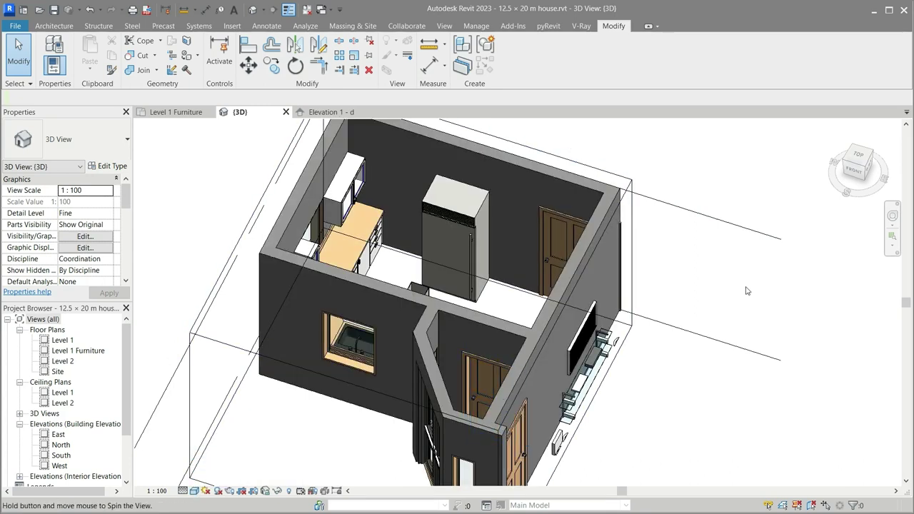
mouse_move(747, 291)
shift+middle_down()
mouse_move(532, 305)
mouse_move(516, 302)
mouse_move(575, 301)
mouse_move(449, 296)
mouse_move(613, 302)
mouse_move(664, 279)
mouse_move(755, 276)
mouse_move(764, 306)
mouse_move(541, 348)
shift+middle_up()
shift+middle_drag(478, 351, 400, 346)
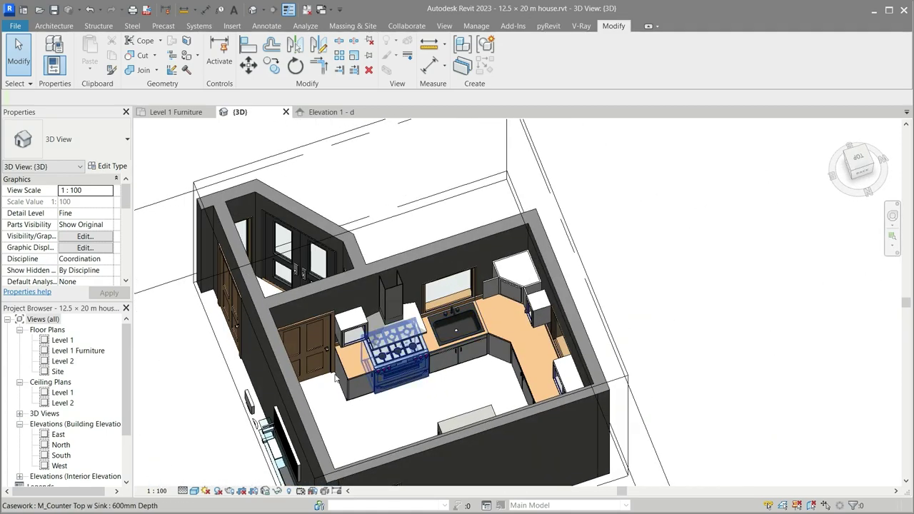
click(194, 492)
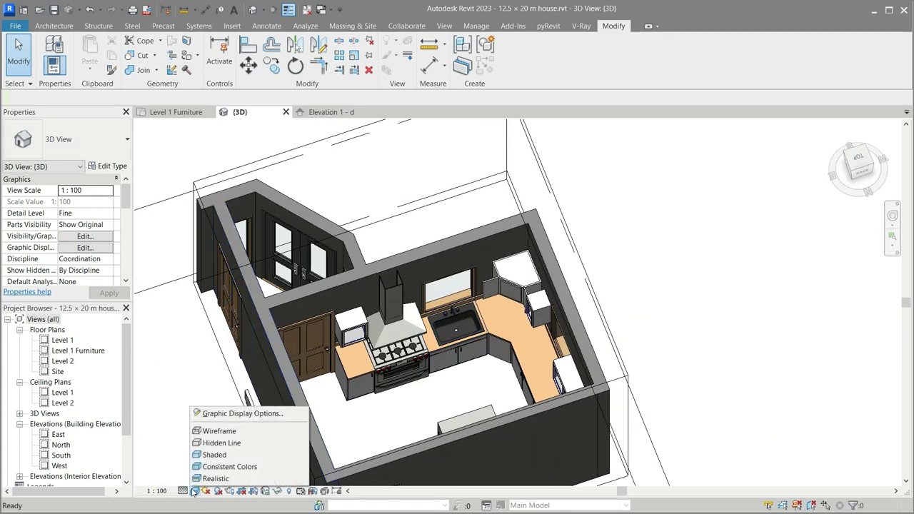
click(193, 443)
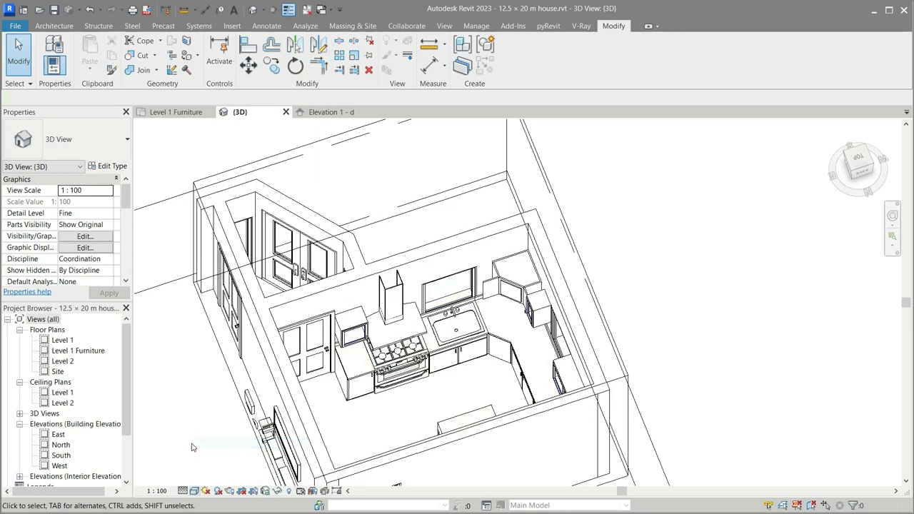
click(176, 114)
Pan and zoom out to bring the whole ground-floor furniture plan into view.
scroll(550, 282, down, 1)
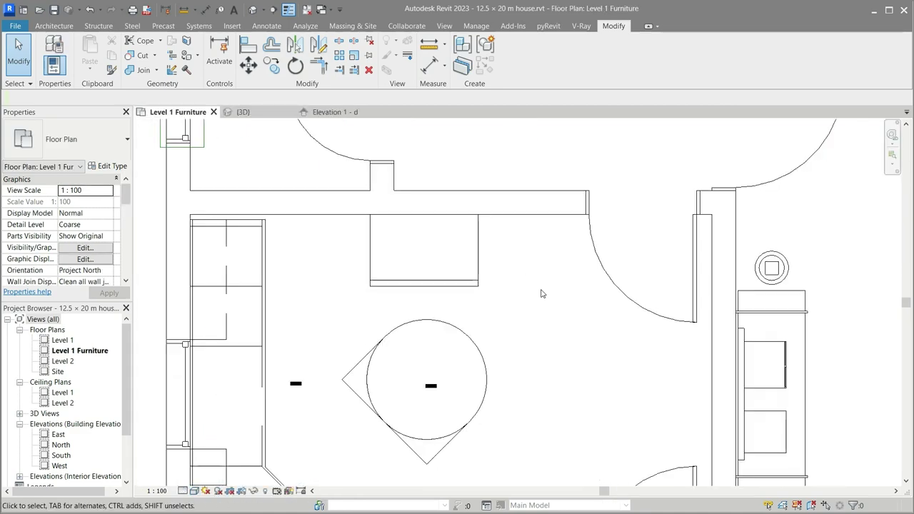
scroll(541, 292, down, 3)
scroll(514, 264, down, 1)
middle_drag(537, 190, 488, 412)
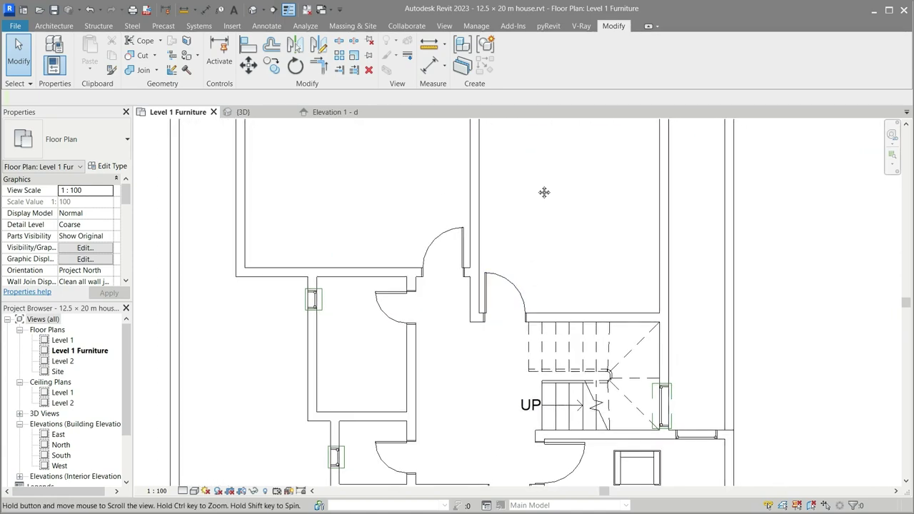
middle_drag(545, 192, 581, 236)
scroll(440, 233, down, 1)
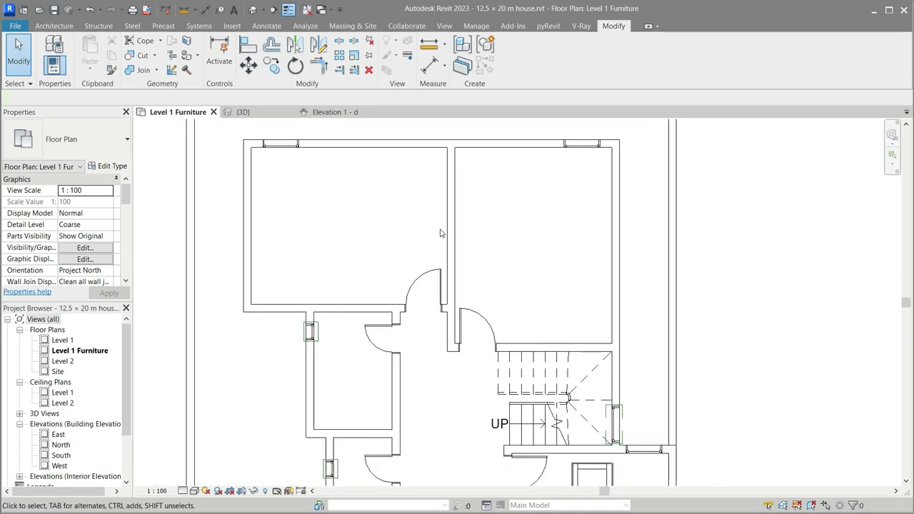
scroll(441, 234, down, 1)
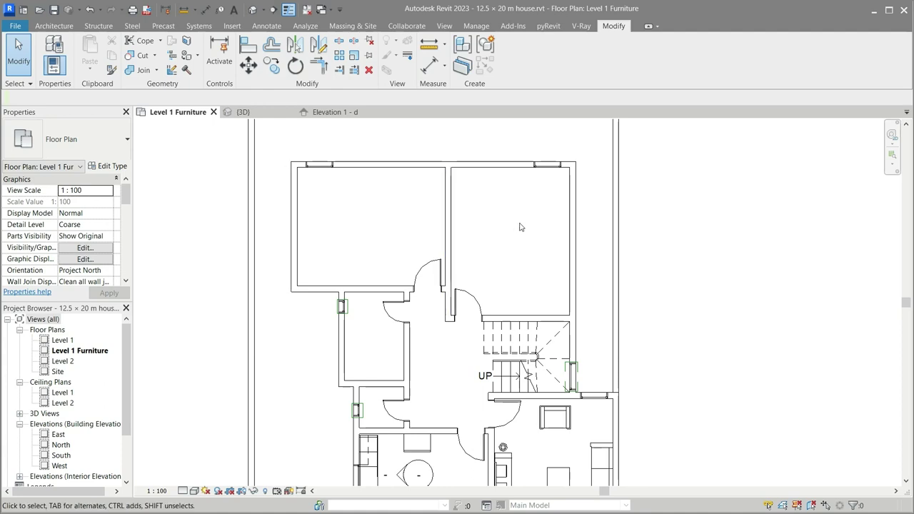
scroll(520, 227, down, 1)
scroll(520, 227, down, 1)
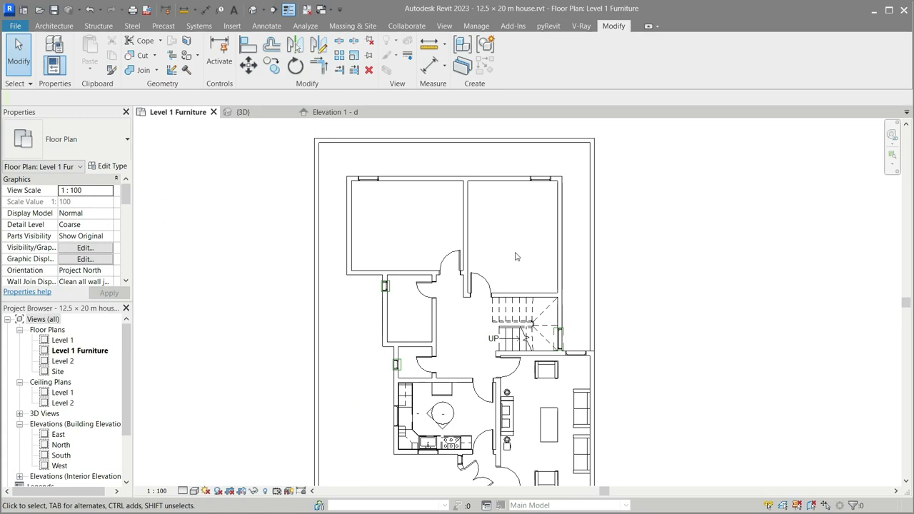
scroll(464, 222, down, 1)
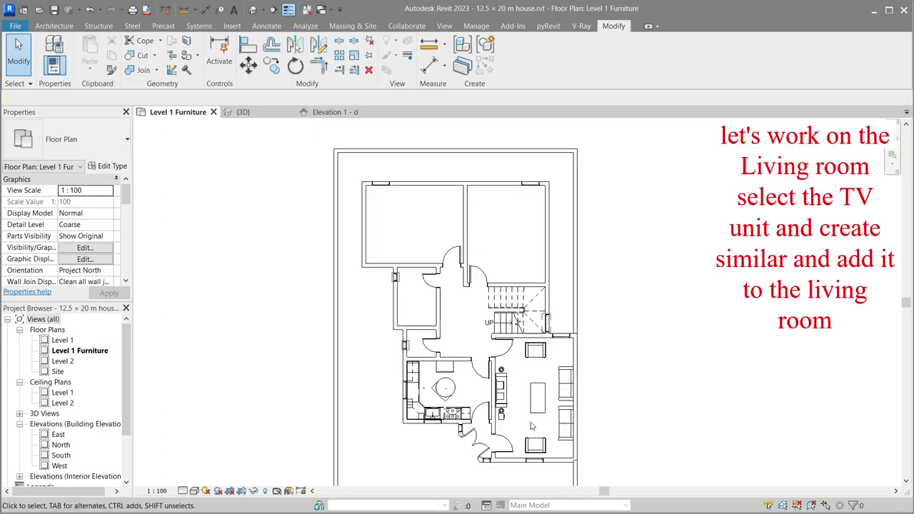
scroll(548, 456, down, 1)
scroll(548, 455, up, 2)
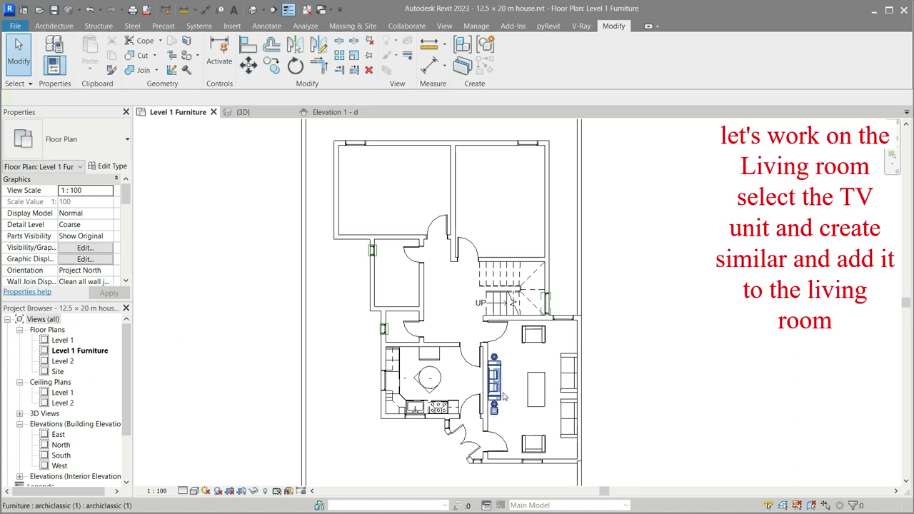
Copy the living-room TV unit, rotated 90°, against the left wall of the upper-right room.
click(501, 390)
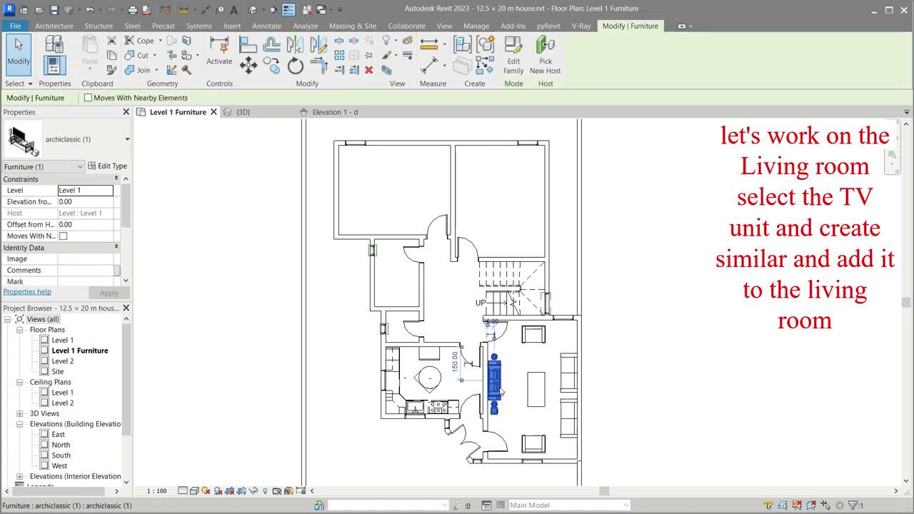
click(484, 66)
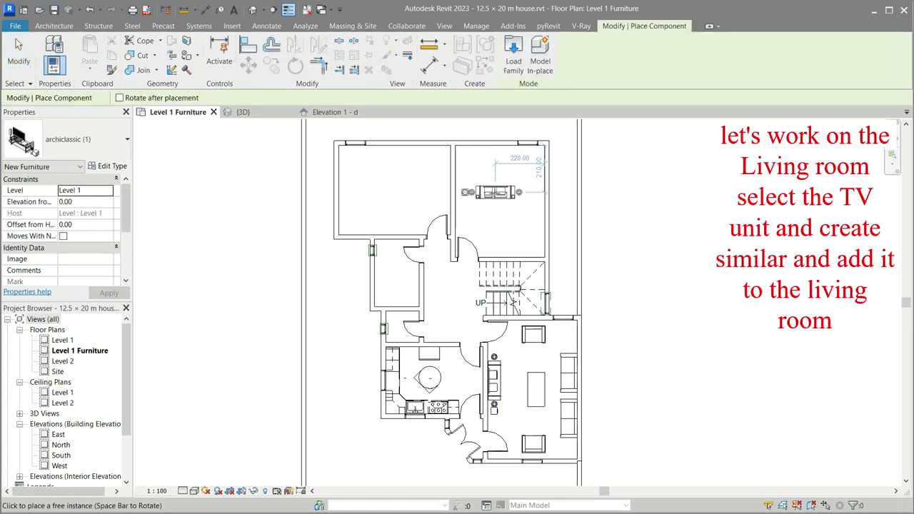
key(space)
scroll(494, 194, up, 3)
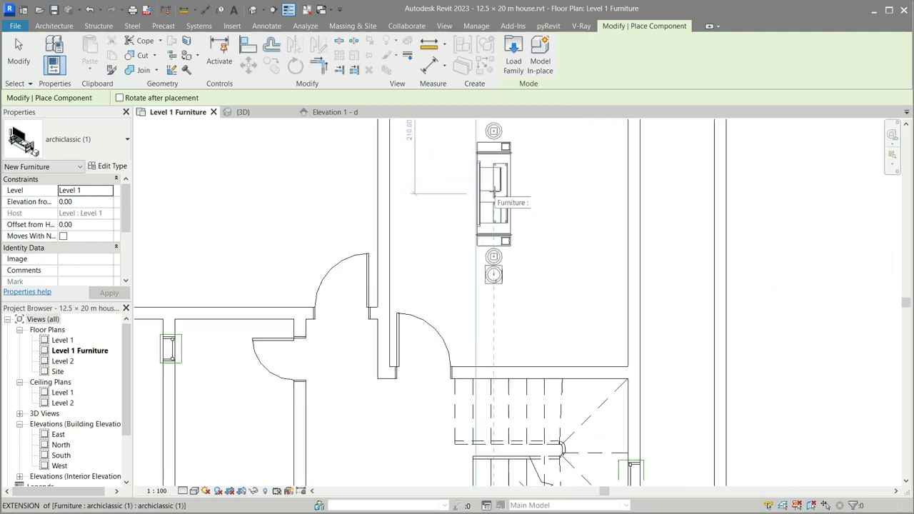
scroll(490, 228, down, 1)
scroll(490, 234, down, 1)
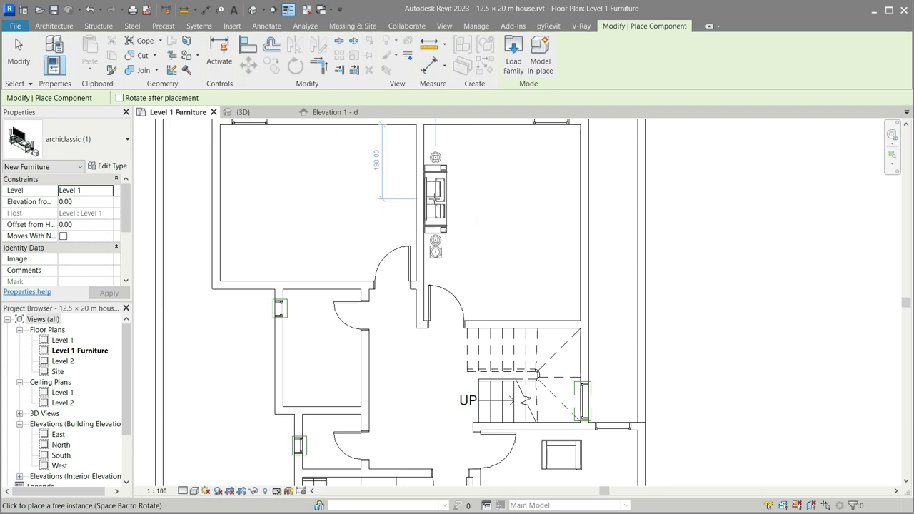
click(437, 200)
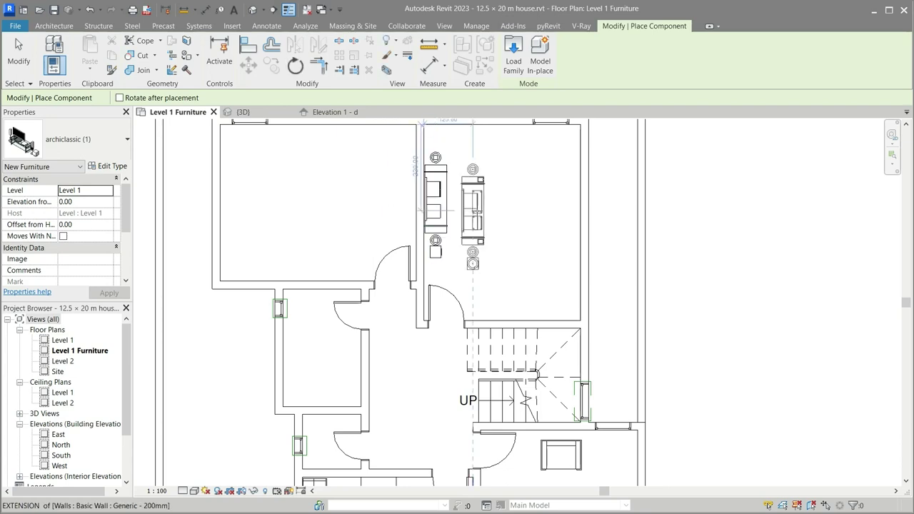
key(Escape)
key(Escape)
scroll(477, 211, down, 3)
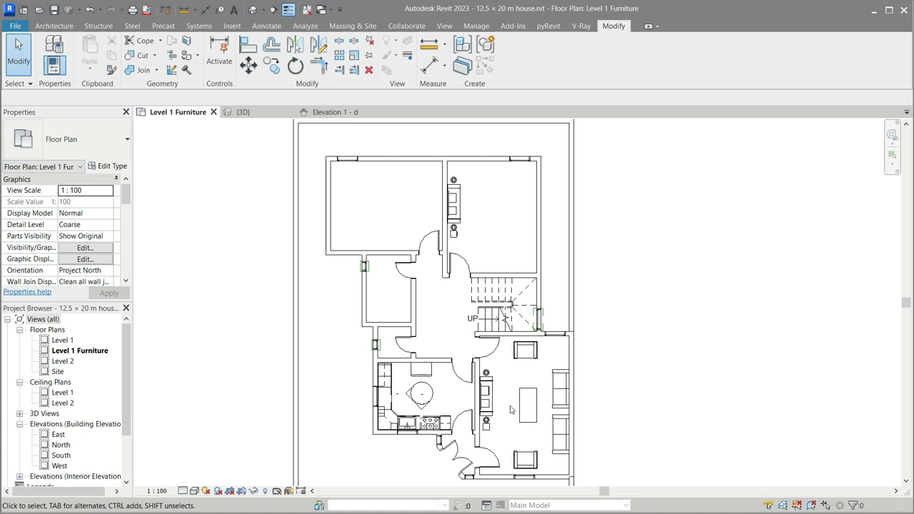
Create Similar from the living-room sofa and place two Corbu sofas: one by the stair wall, one rotated near the top right.
click(557, 397)
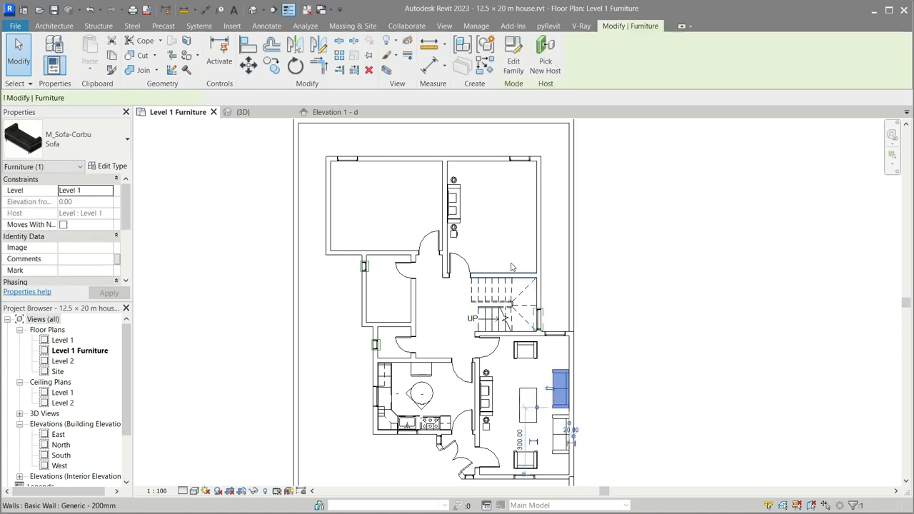
click(485, 67)
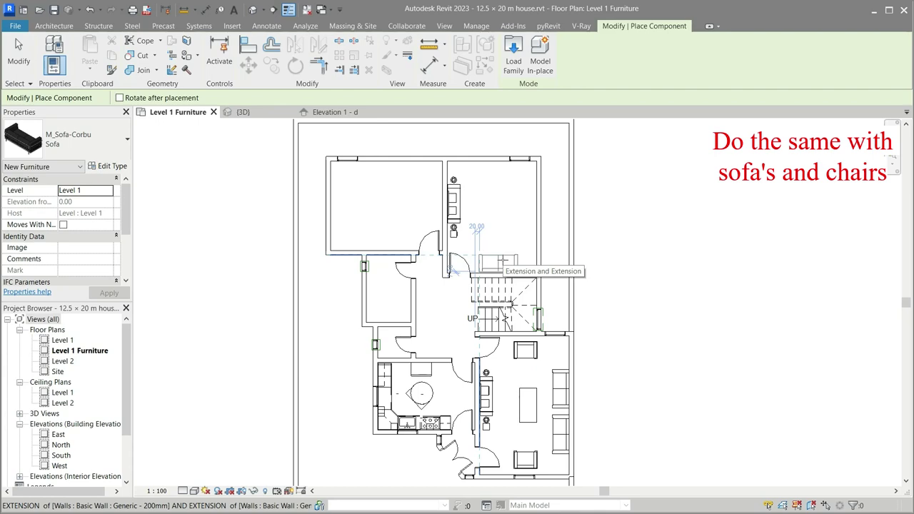
scroll(498, 268, up, 1)
scroll(493, 275, up, 1)
scroll(490, 284, up, 2)
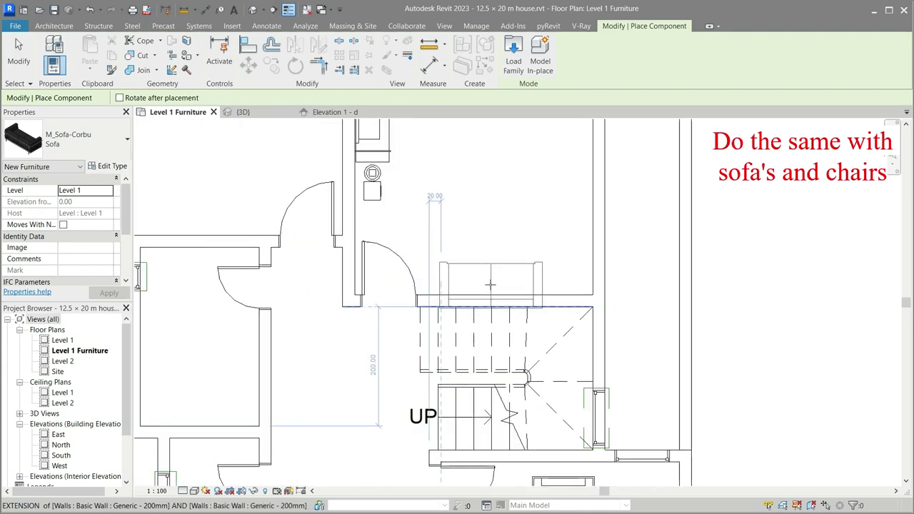
click(491, 266)
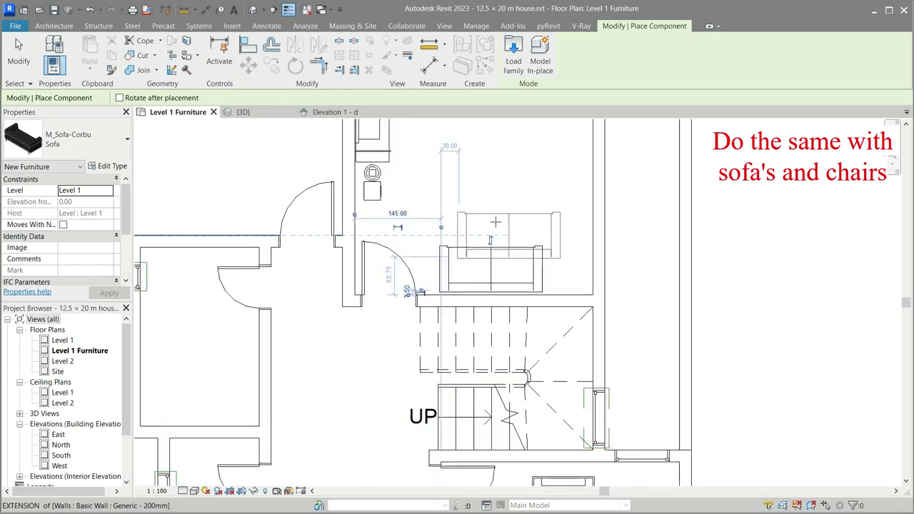
scroll(479, 230, down, 1)
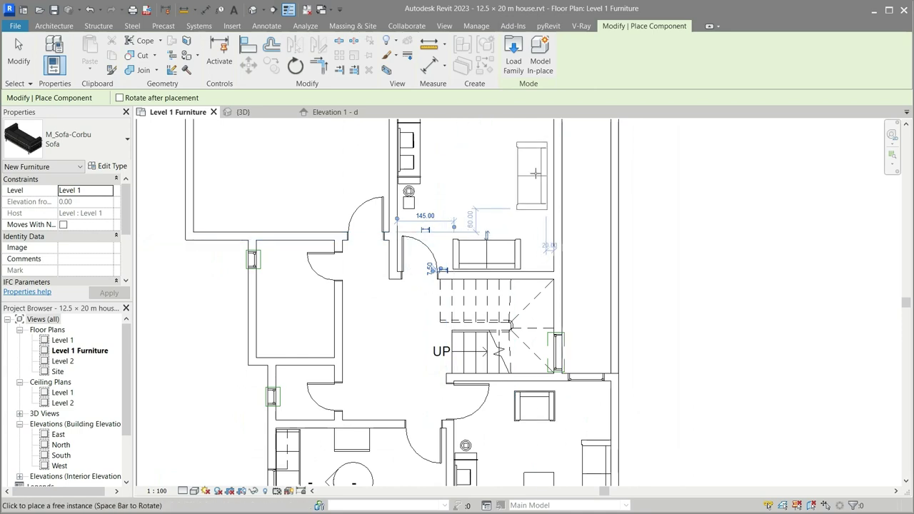
key(space)
click(539, 175)
key(Escape)
key(Escape)
Align the stair-side sofa's back with the wall using AL.
scroll(532, 243, up, 2)
scroll(532, 243, up, 1)
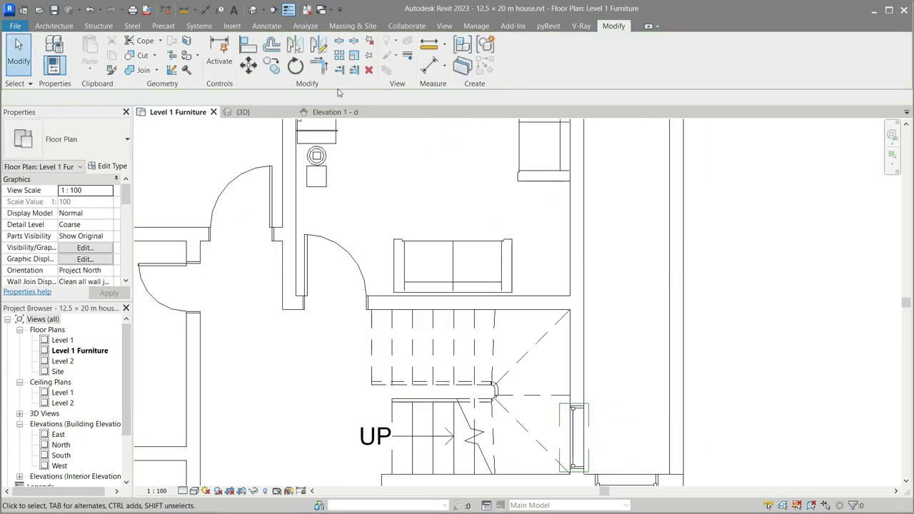
key(a)
key(l)
scroll(412, 297, up, 4)
scroll(412, 296, up, 1)
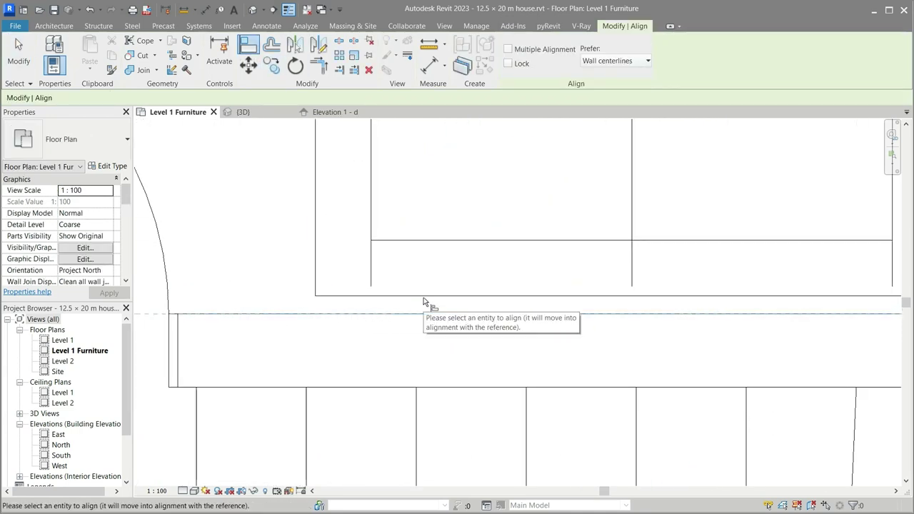
scroll(409, 305, down, 2)
click(414, 310)
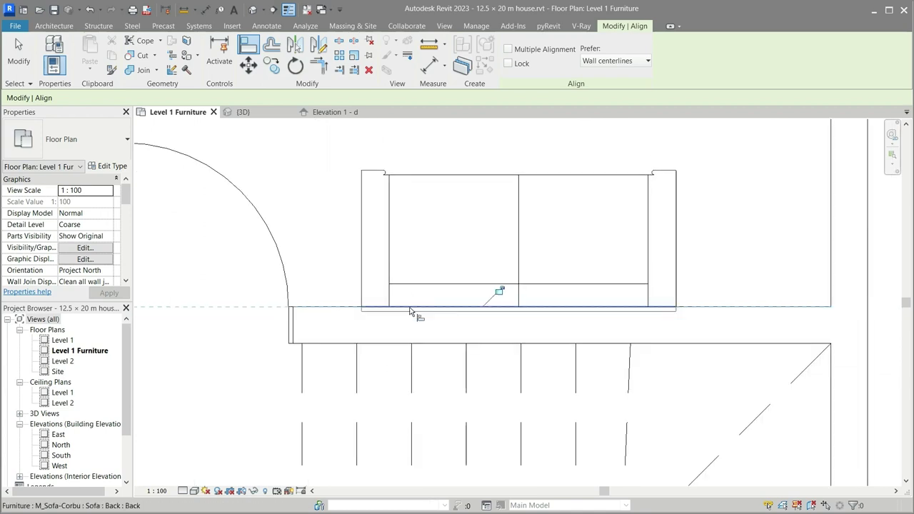
scroll(414, 312, down, 1)
key(Escape)
key(Escape)
Nudge the stair-side sofa up from the wall, then abandon a second alignment.
click(480, 256)
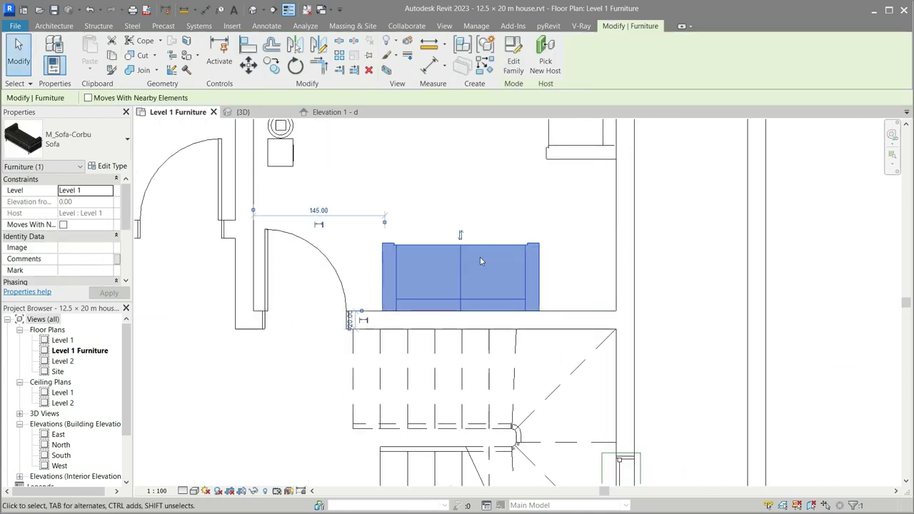
drag(480, 257, 480, 221)
click(509, 301)
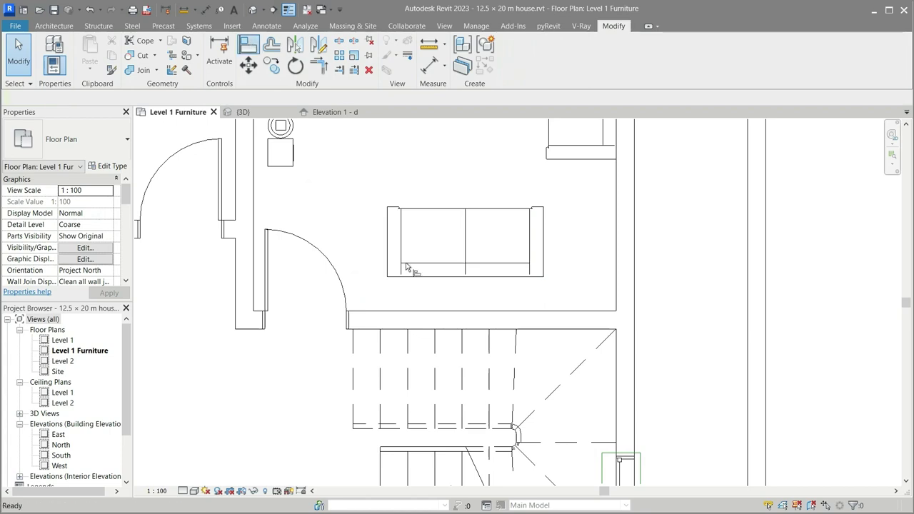
key(a)
key(l)
click(415, 310)
key(Escape)
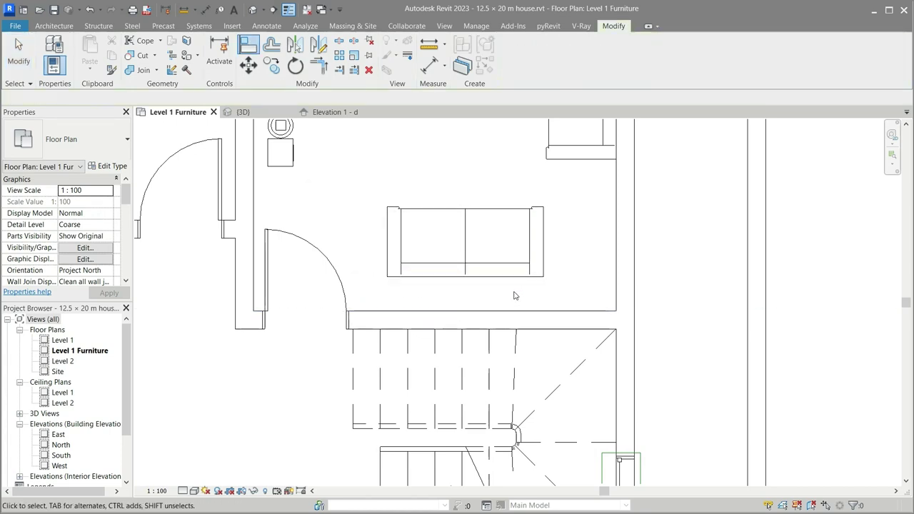
key(Escape)
Move the stair-side sofa back down so it sits against the wall.
click(520, 280)
click(248, 66)
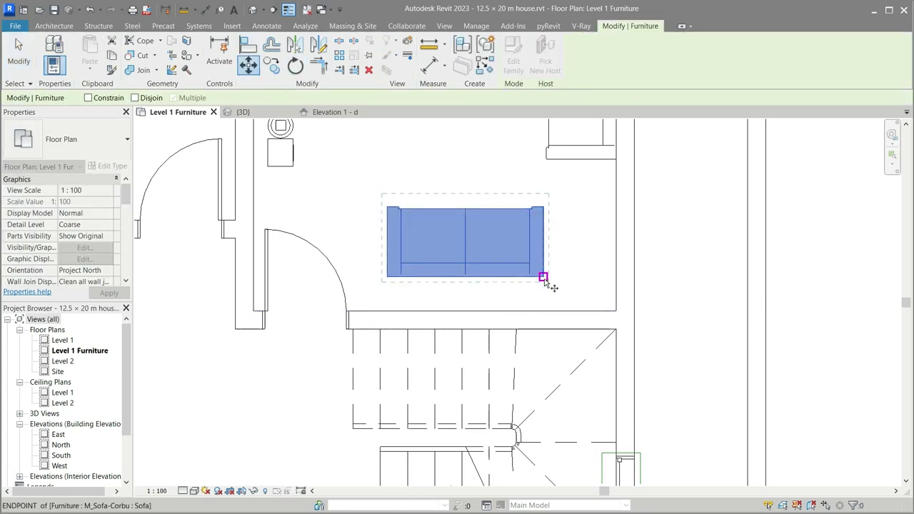
click(545, 277)
click(545, 309)
key(Escape)
scroll(520, 230, down, 2)
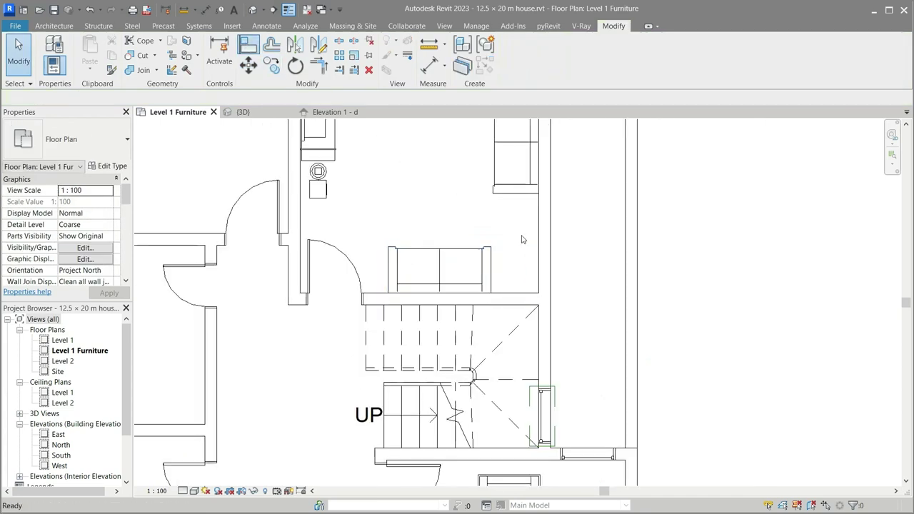
scroll(522, 240, up, 3)
Align the sofa's back and right end flush with the walls.
key(a)
key(l)
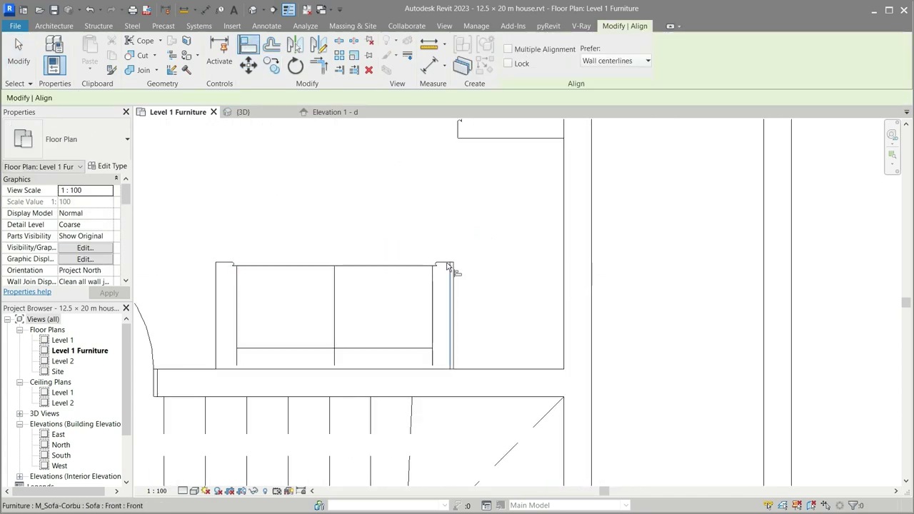
click(506, 143)
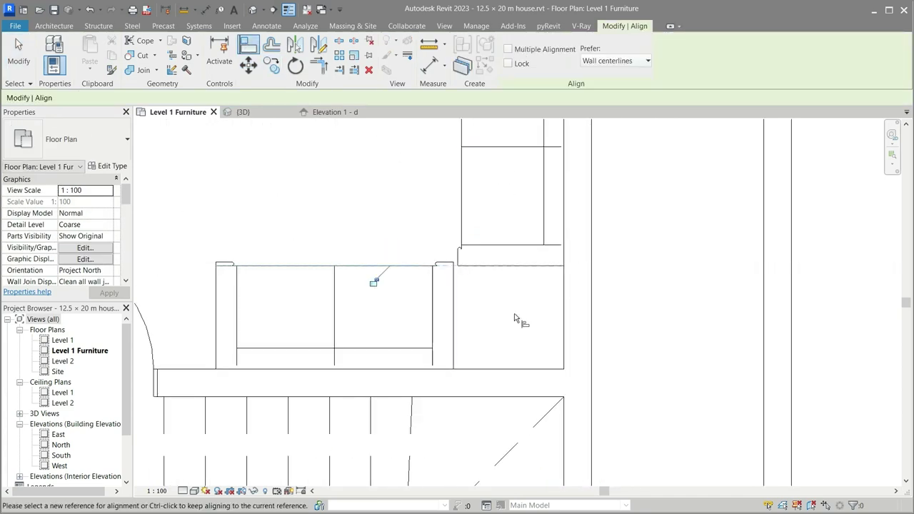
click(457, 308)
key(Escape)
scroll(460, 286, up, 2)
Move the rotated sofa into the corner, flush against the right wall.
key(m)
key(v)
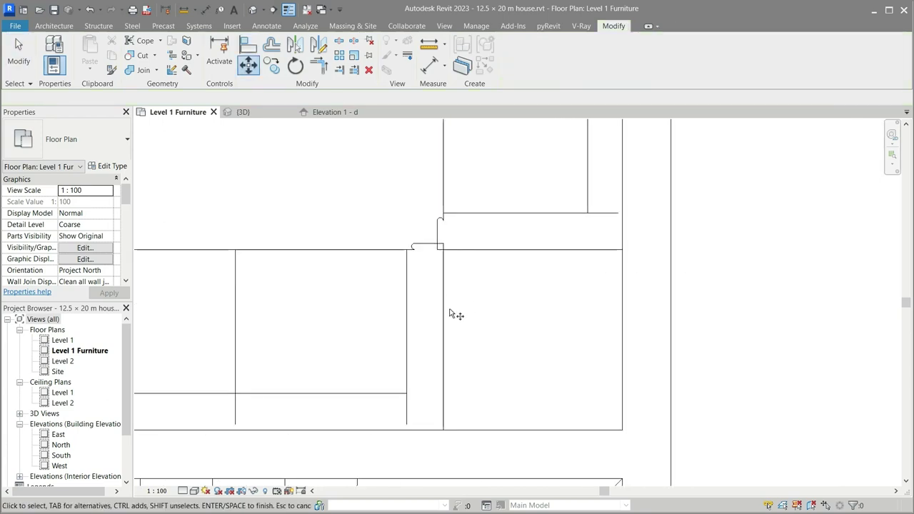
click(447, 311)
key(Return)
scroll(453, 245, up, 2)
click(415, 250)
click(433, 293)
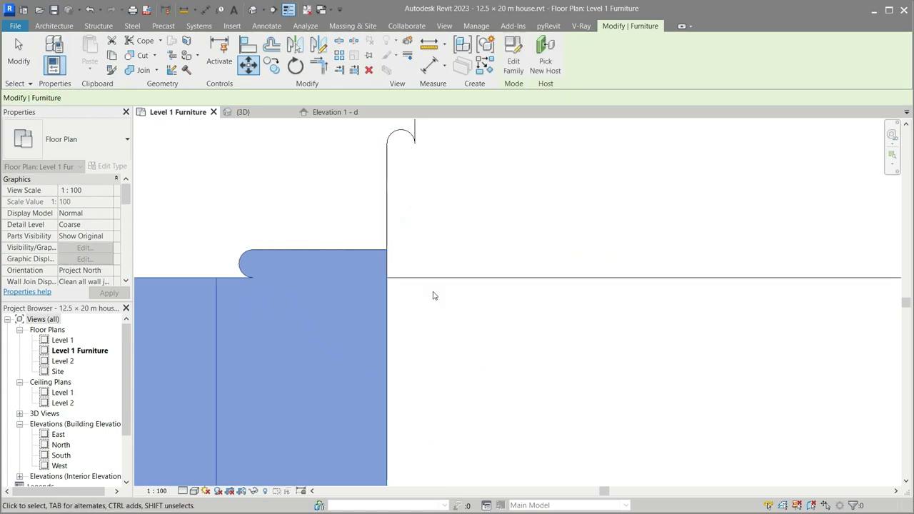
key(m)
key(v)
click(386, 278)
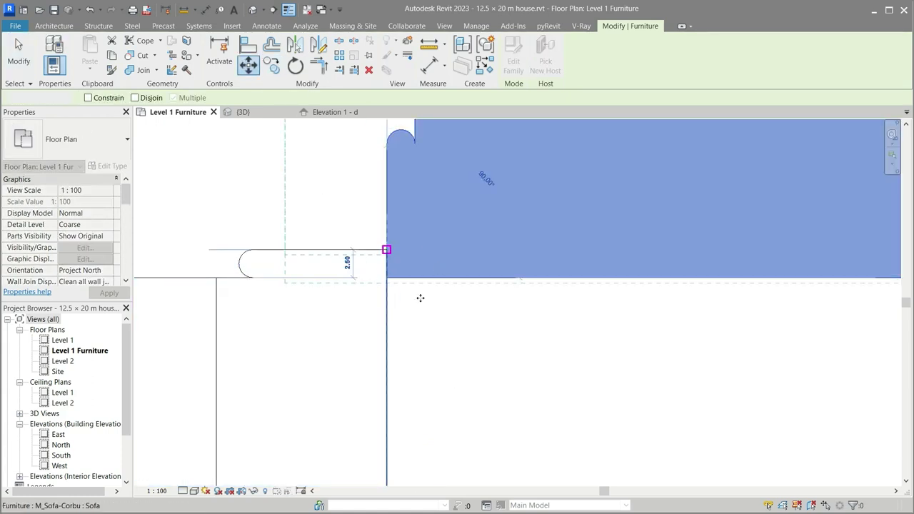
scroll(471, 320, down, 5)
key(Escape)
key(Escape)
Create Similar a second Corbu sofa below the first along the right wall.
click(503, 332)
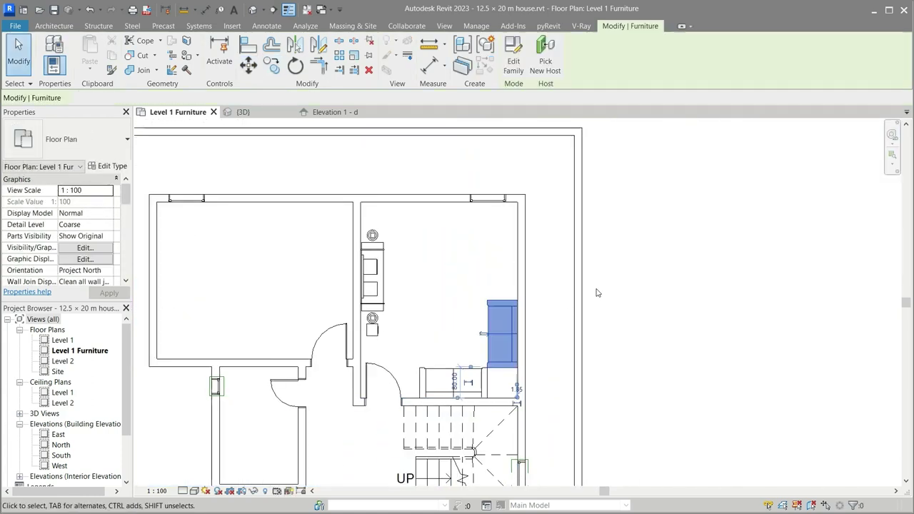
key(c)
key(s)
scroll(493, 258, up, 2)
scroll(489, 257, up, 1)
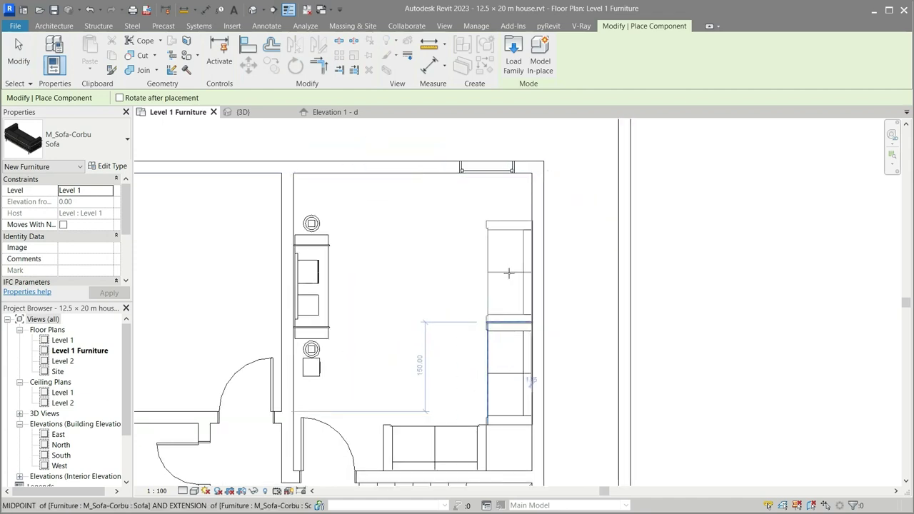
click(509, 269)
key(Escape)
key(Escape)
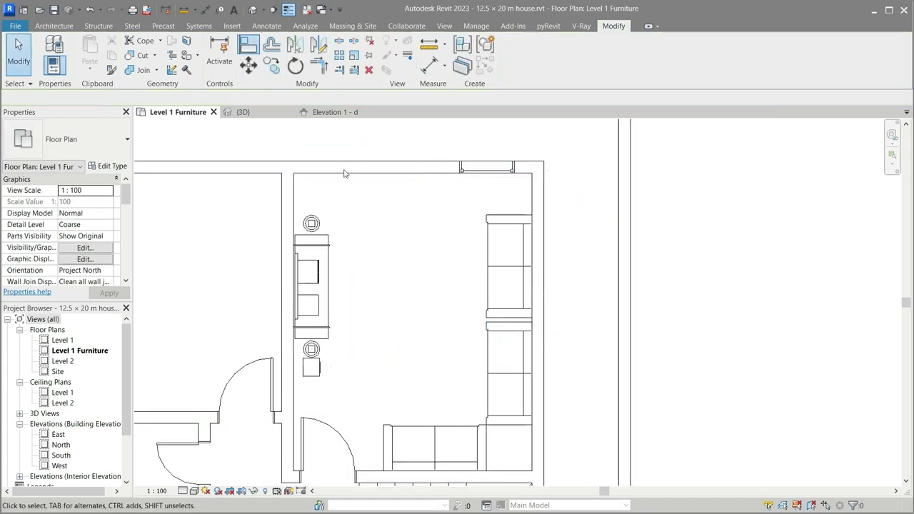
key(a)
key(l)
key(Escape)
scroll(468, 333, up, 3)
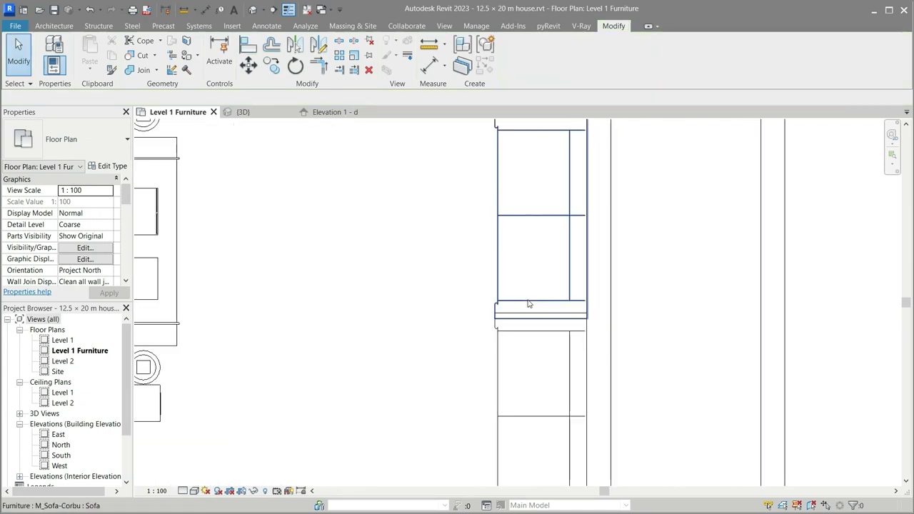
Move the new sofa so it butts end-to-end against the first.
click(529, 306)
key(m)
key(v)
scroll(483, 331, up, 3)
click(510, 320)
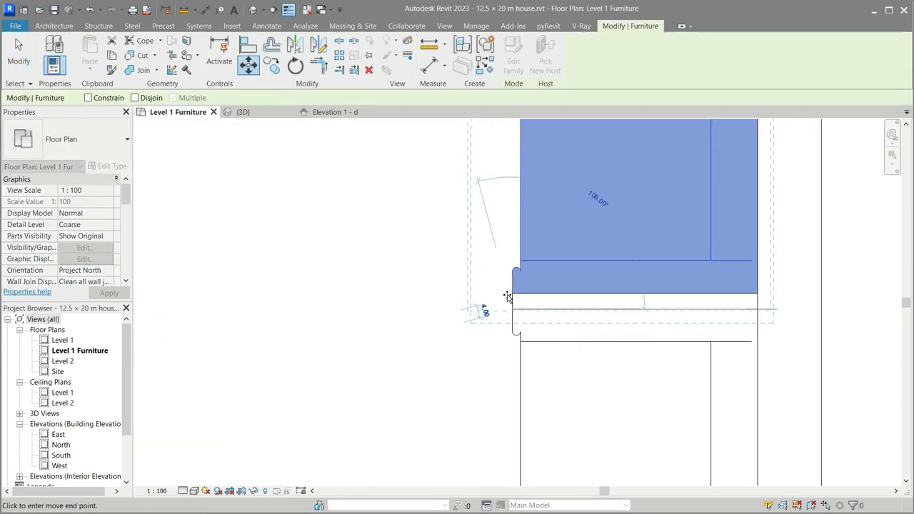
click(482, 310)
key(Escape)
scroll(470, 315, down, 4)
scroll(469, 315, down, 3)
scroll(462, 288, down, 2)
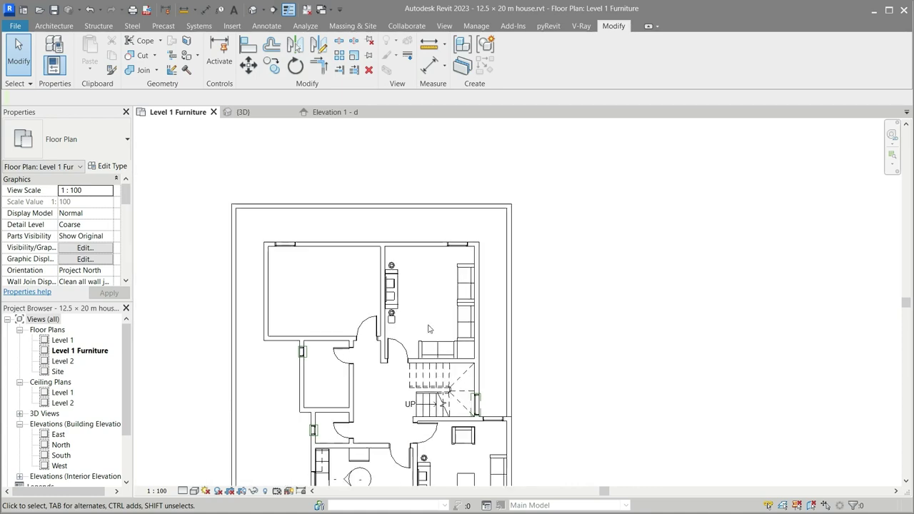
Pick the M_Chair-Corbu and start Create Similar (CS) for a new chair.
key(ctrl+Left)
key(c)
key(s)
scroll(418, 265, up, 3)
Place a Corbu chair and drag it up against the room's top wall.
scroll(428, 245, up, 2)
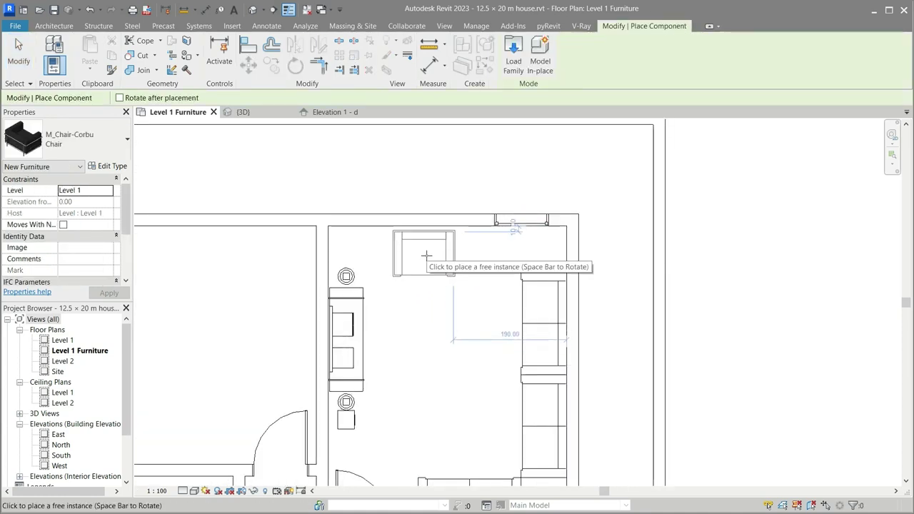
click(437, 254)
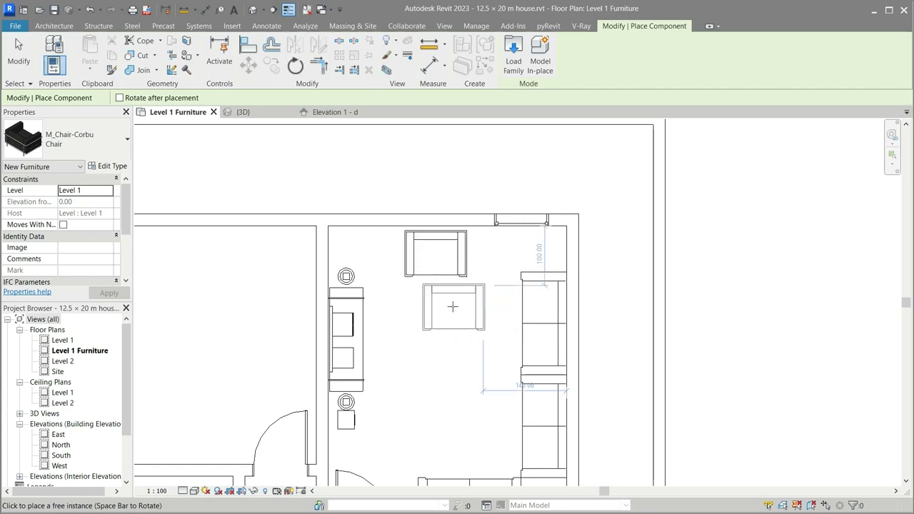
key(Escape)
scroll(451, 266, up, 3)
click(452, 222)
drag(452, 222, 465, 187)
scroll(464, 192, up, 4)
scroll(459, 282, down, 5)
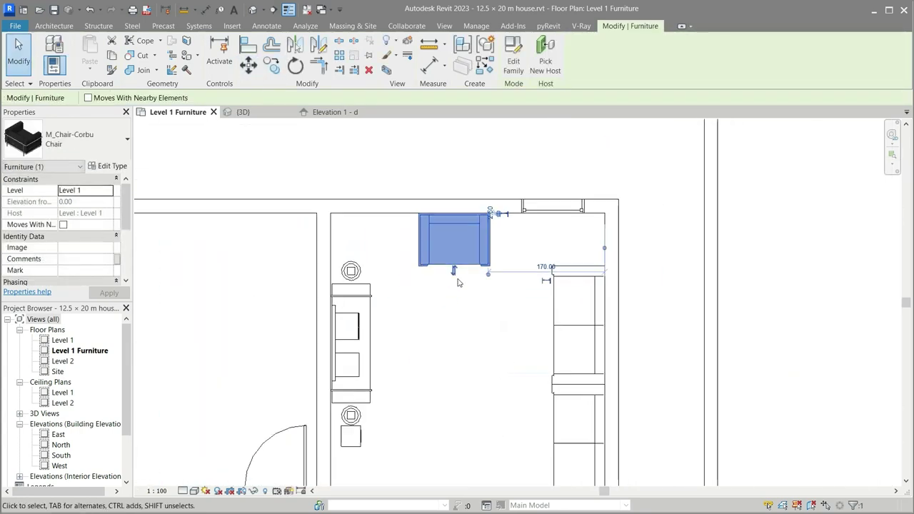
Window-select the upper-right room's furniture and show it in a cropped 3D view.
key(Escape)
scroll(435, 217, down, 3)
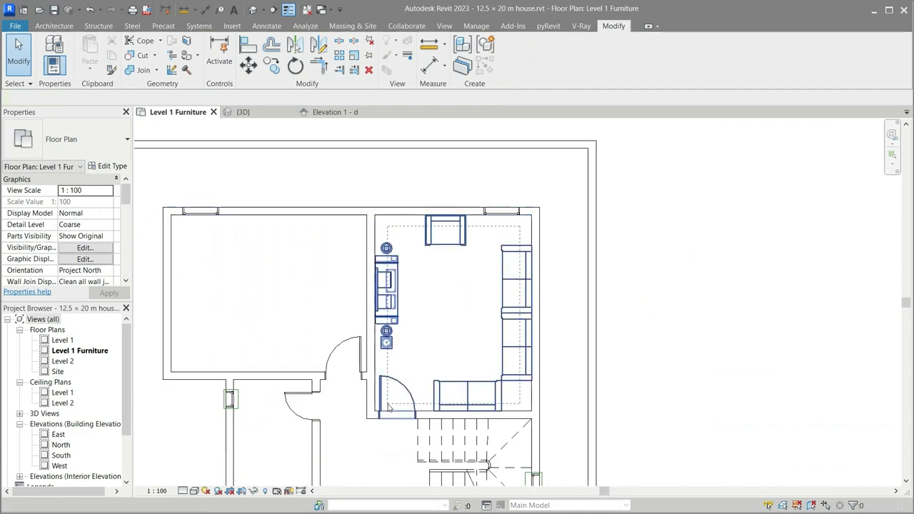
drag(520, 227, 388, 407)
click(386, 70)
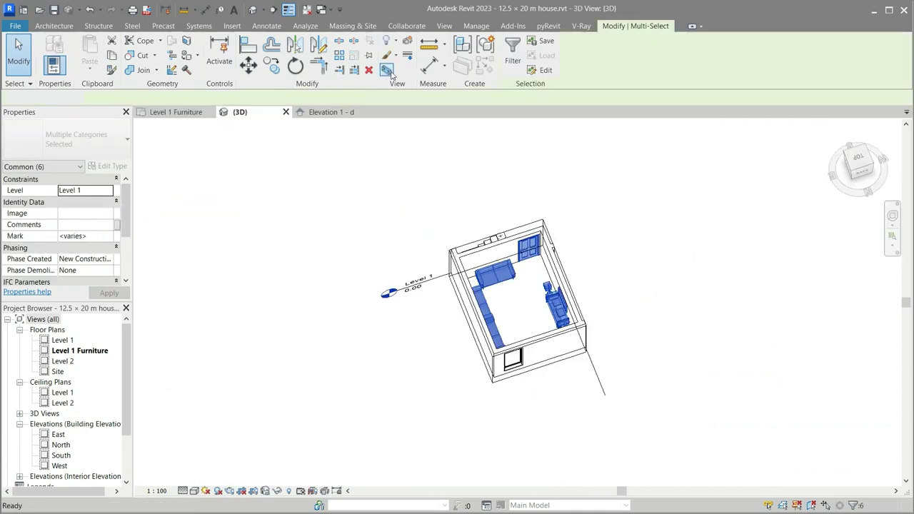
Orbit the 3D view to inspect the furnished room's sofas and chair.
click(663, 285)
scroll(658, 289, up, 3)
mouse_move(658, 289)
shift+middle_down()
mouse_move(757, 262)
mouse_move(622, 302)
mouse_move(318, 188)
shift+middle_up()
click(622, 303)
click(319, 189)
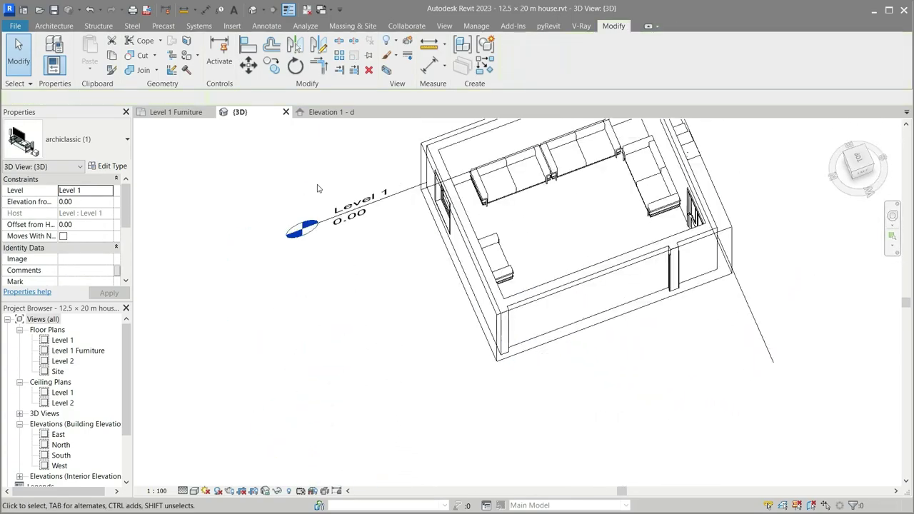
Close the Elevation 1 - d view and return to the Level 1 Furniture plan.
click(362, 112)
click(176, 112)
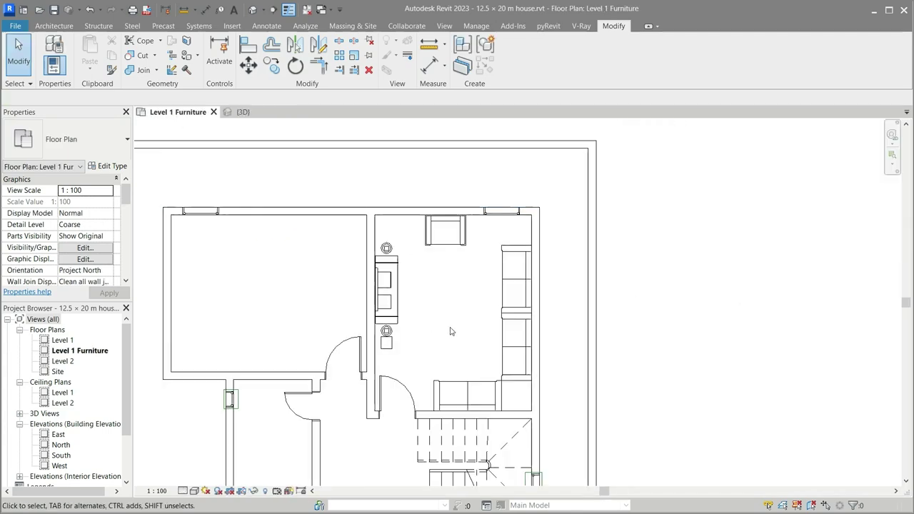
click(410, 300)
click(461, 317)
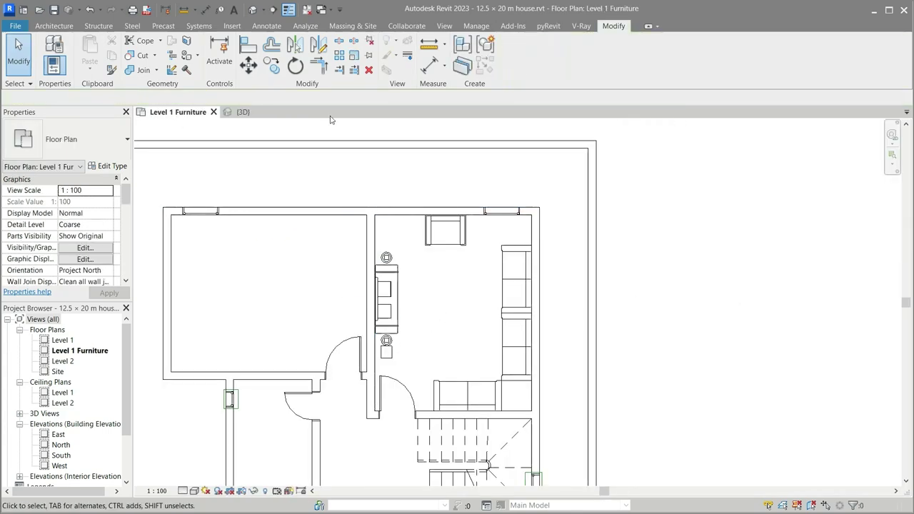
click(55, 27)
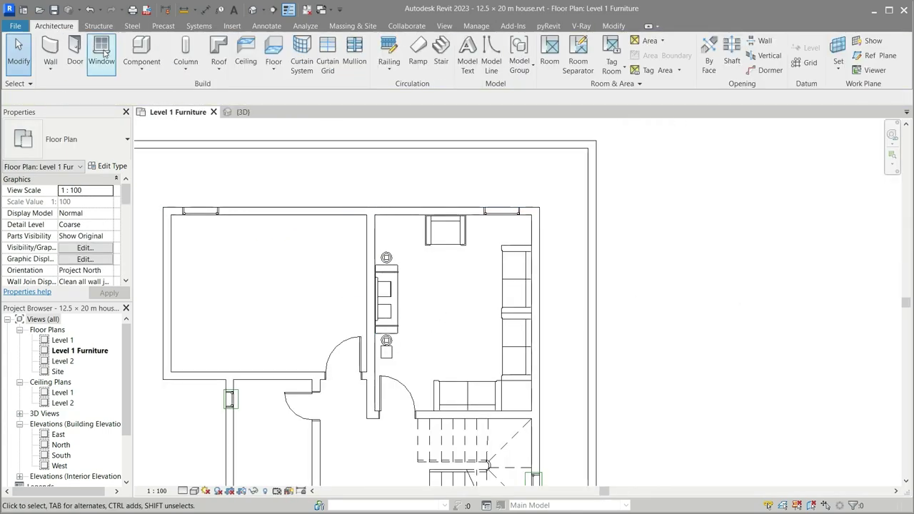
Start Component (CM) and load M_Table-Dining Oval.rfa from US > Furniture > Tables.
key(c)
key(m)
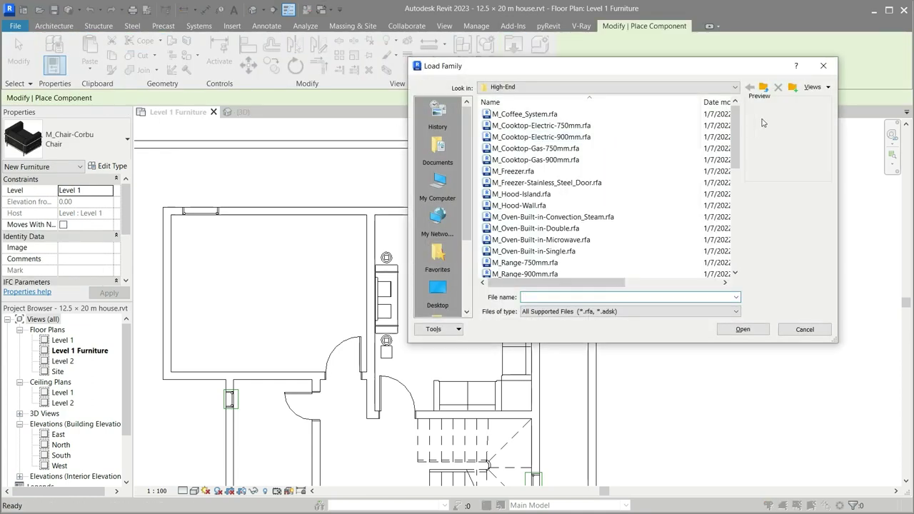
click(764, 87)
click(765, 87)
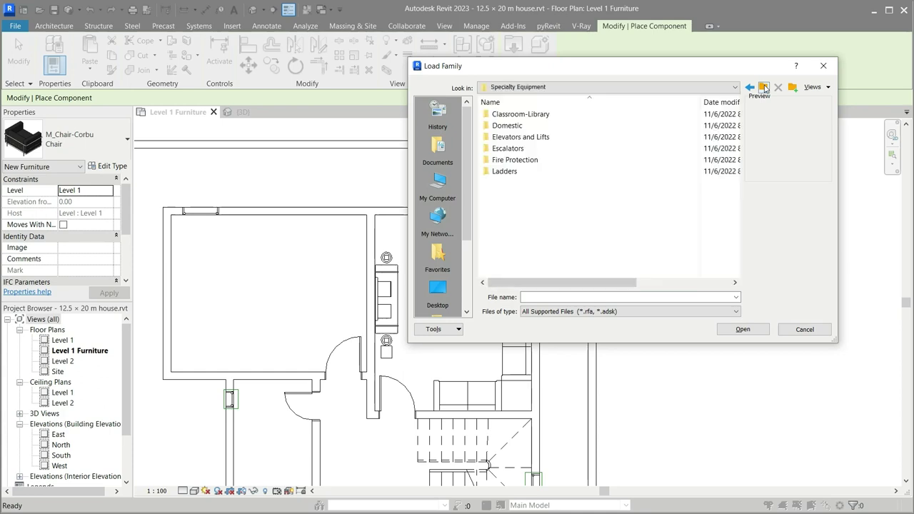
click(767, 87)
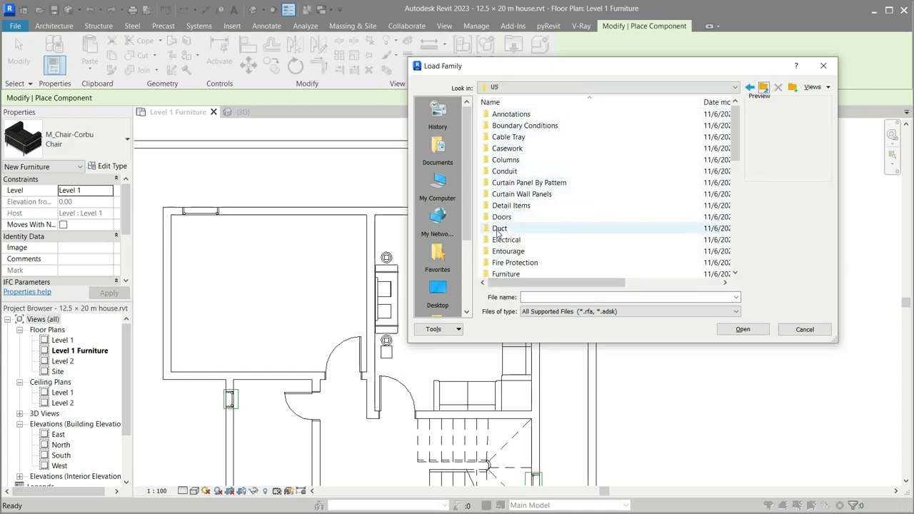
scroll(501, 232, down, 1)
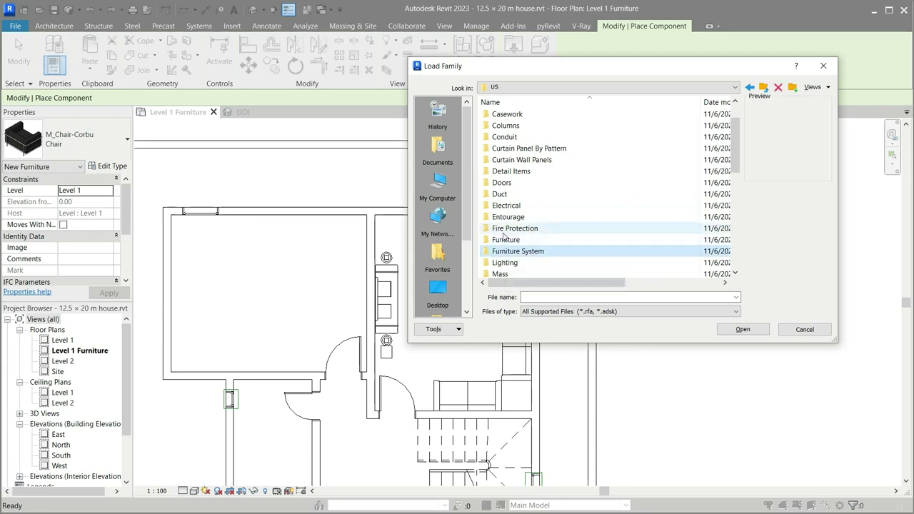
double_click(502, 241)
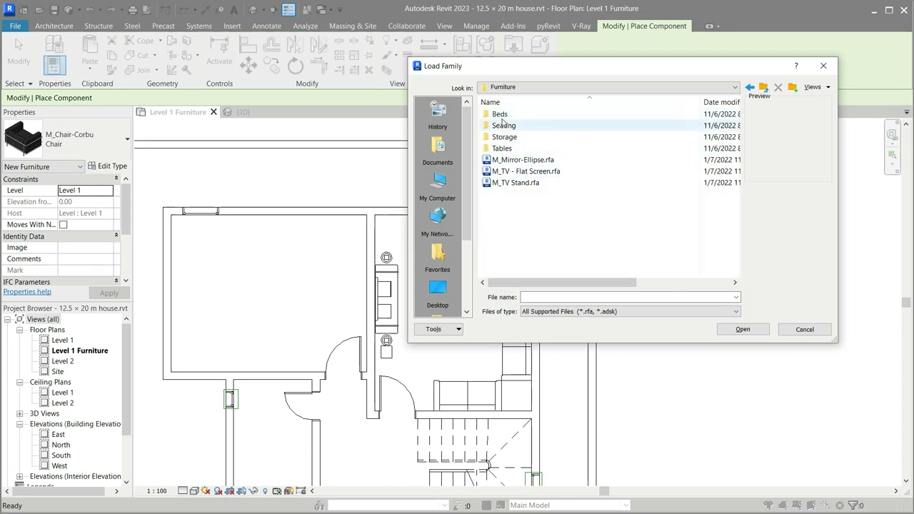
double_click(508, 150)
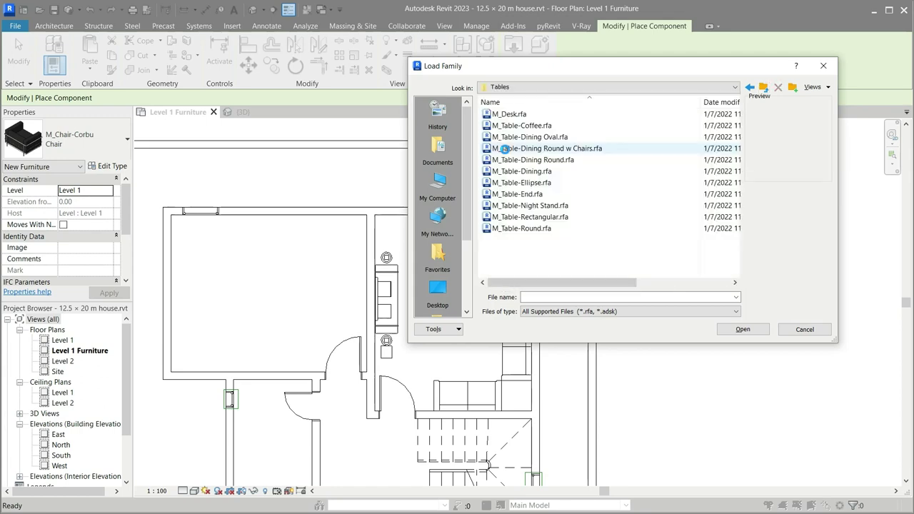
click(506, 115)
click(508, 126)
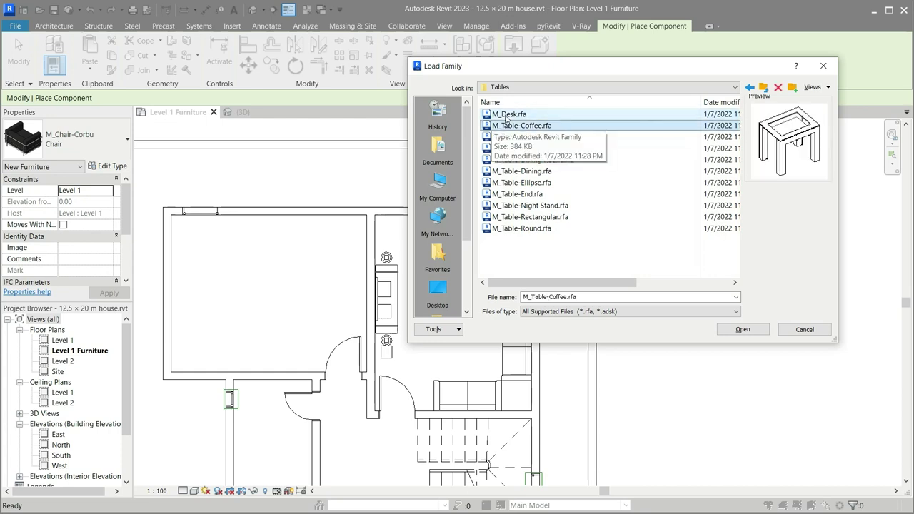
key(Down)
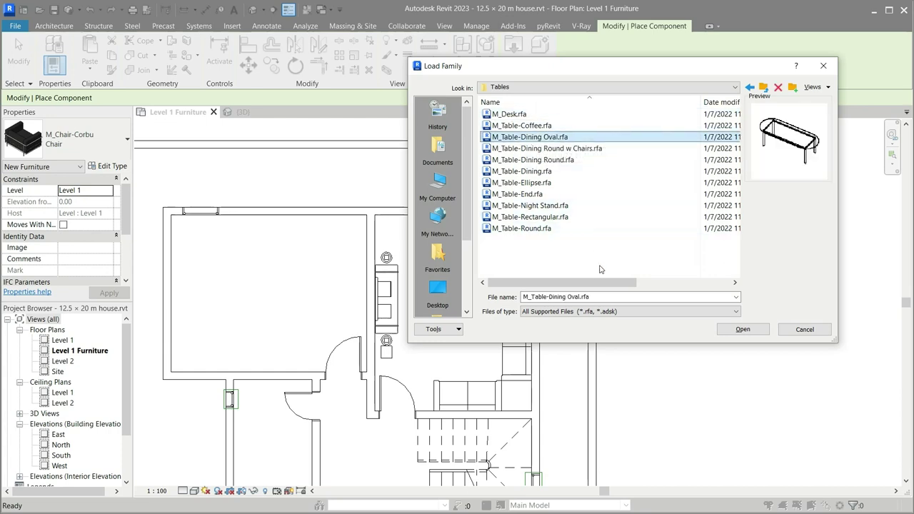
click(739, 332)
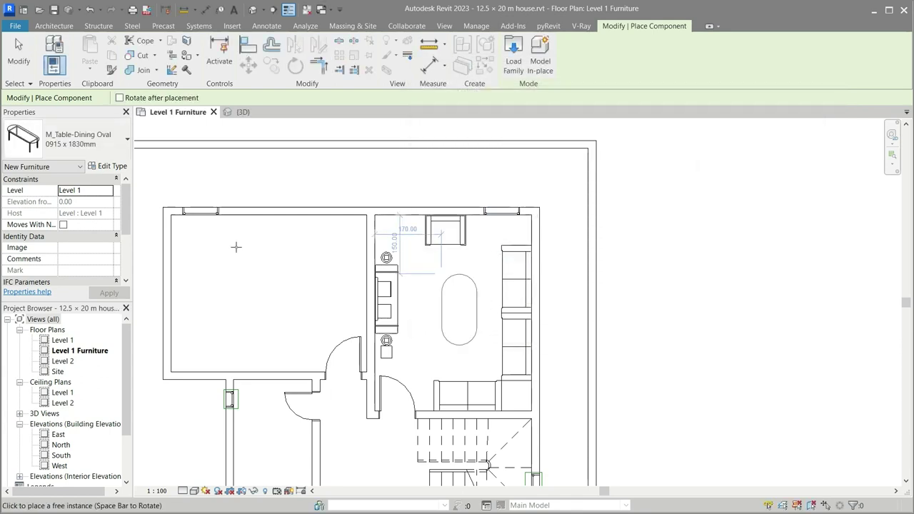
Place the M_Table-Dining Oval 0915 x 1830mm table in the centre of the living room.
click(95, 143)
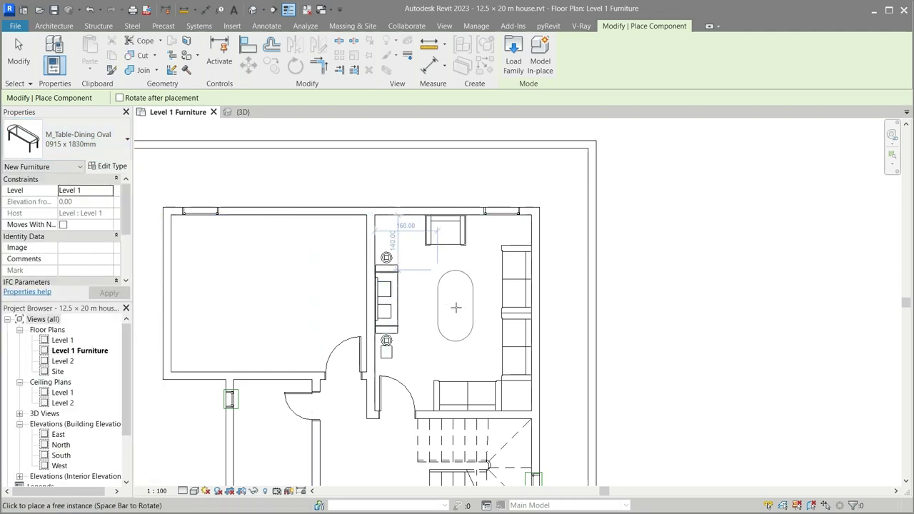
click(452, 306)
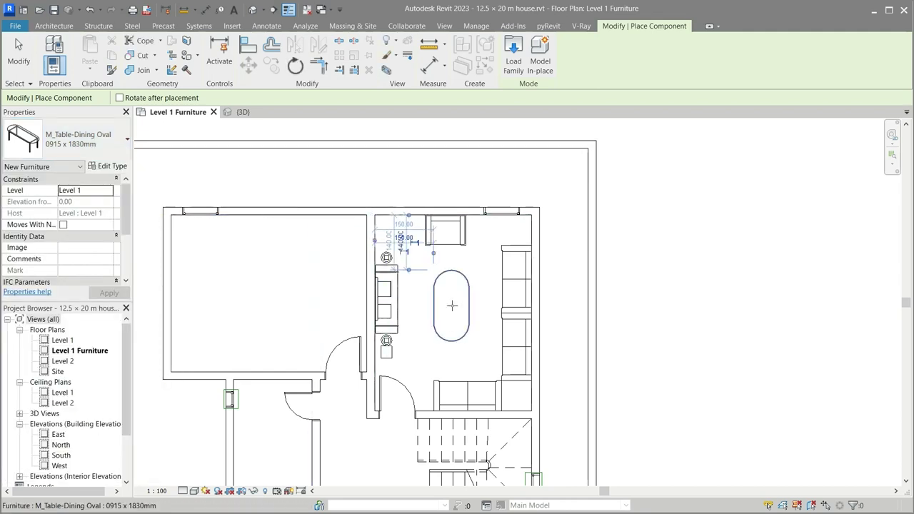
Preview the table families and load M_Table-Night Stand.rfa.
click(514, 54)
click(510, 114)
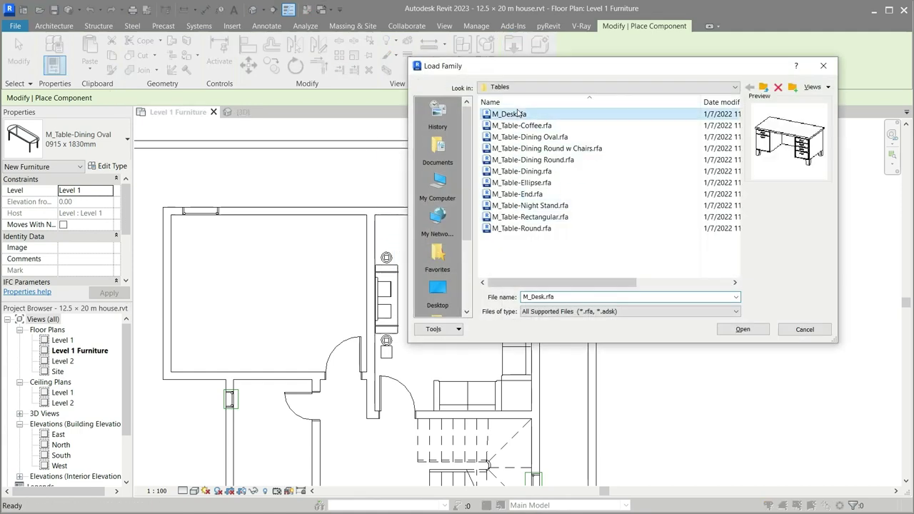
click(518, 125)
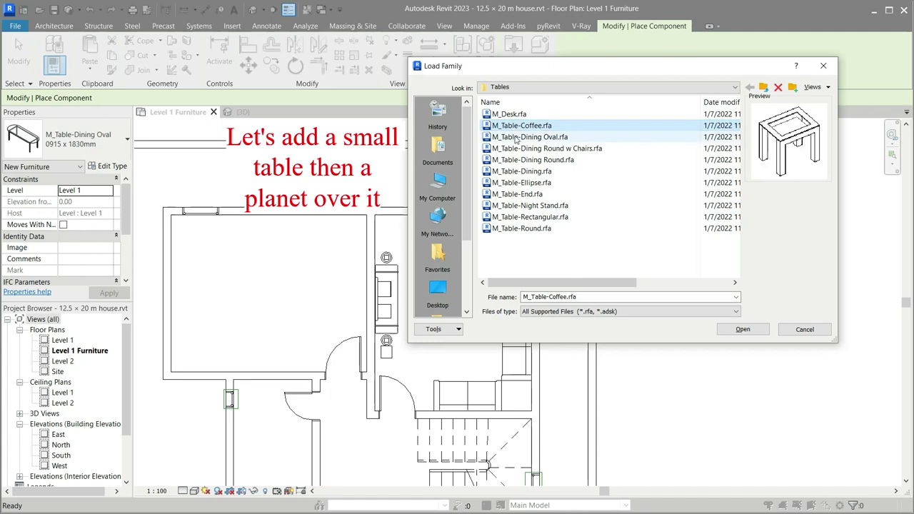
click(516, 137)
click(514, 149)
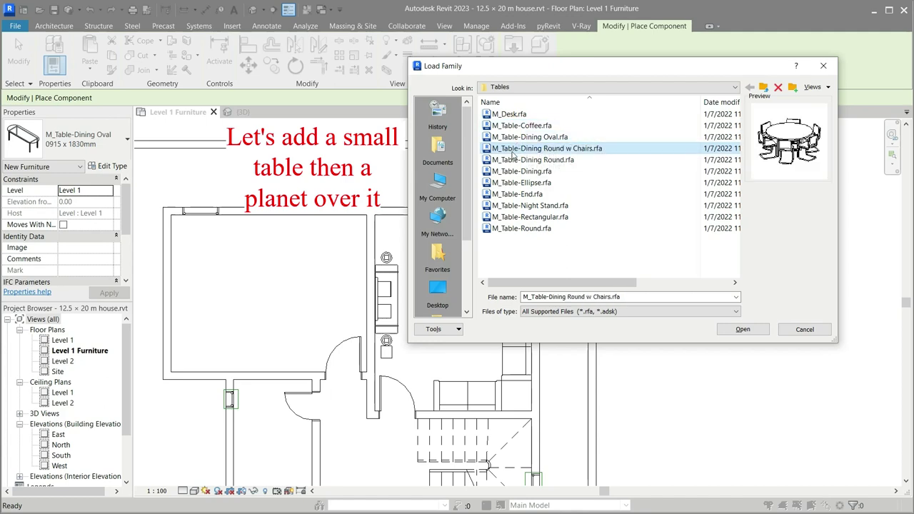
click(513, 160)
click(511, 172)
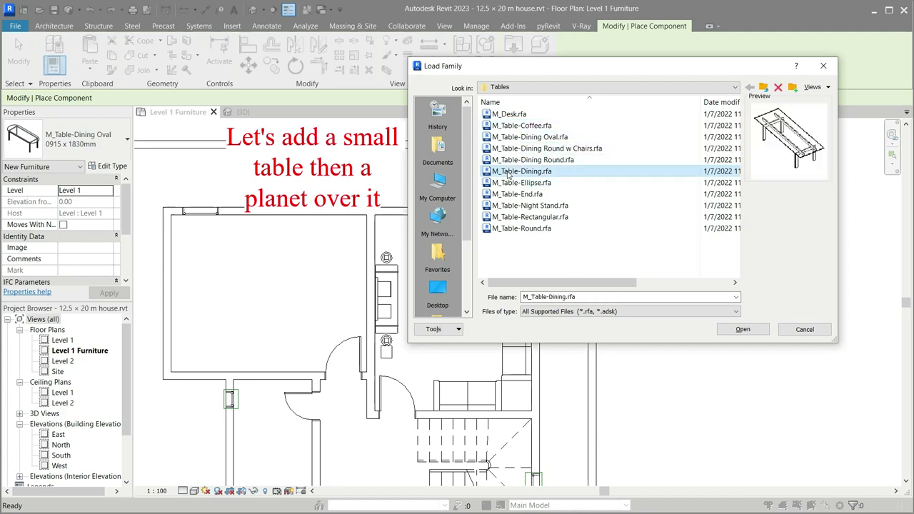
click(509, 185)
click(510, 195)
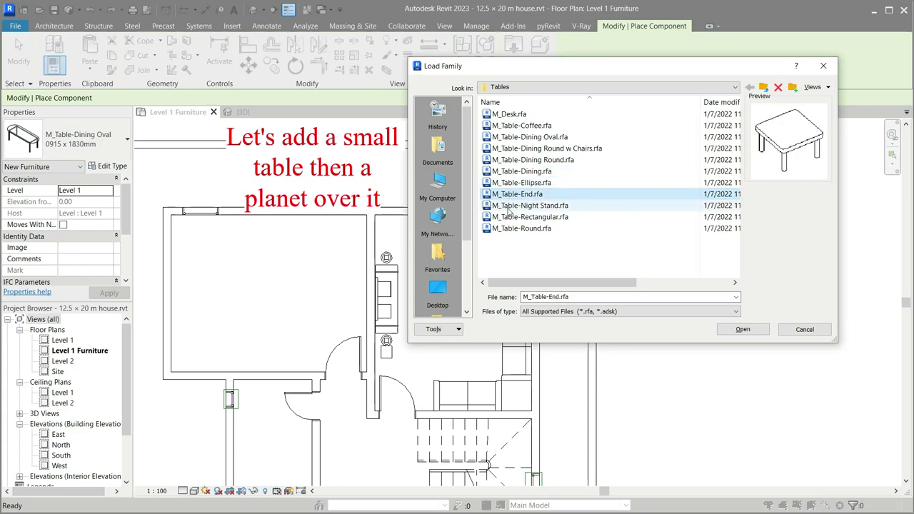
click(508, 206)
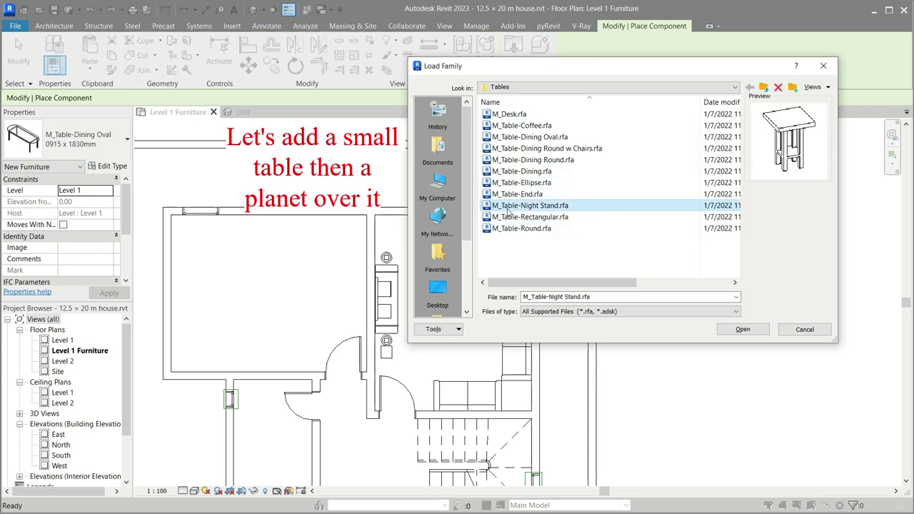
double_click(508, 206)
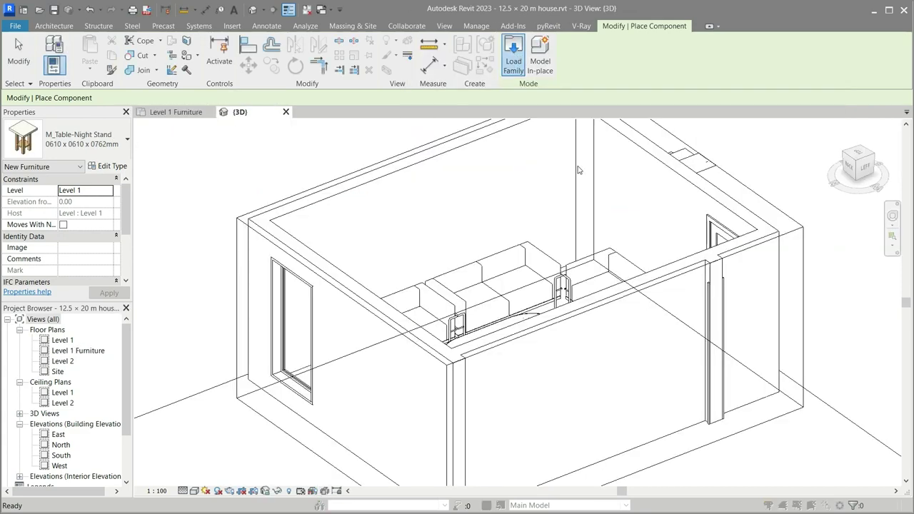
Load M_Table-End.rfa and return to the Level 1 Furniture plan.
click(527, 116)
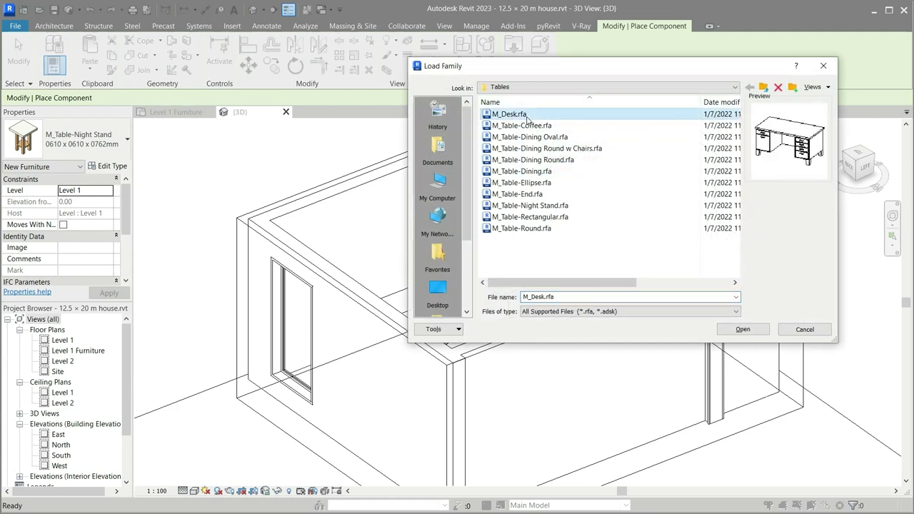
click(526, 126)
key(Down)
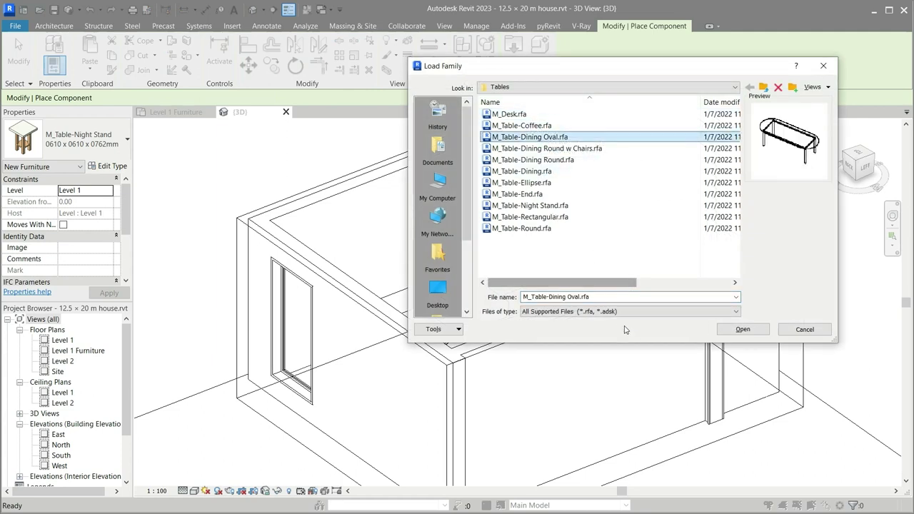
key(Down)
key(Down)
key(Down)
key(Down)
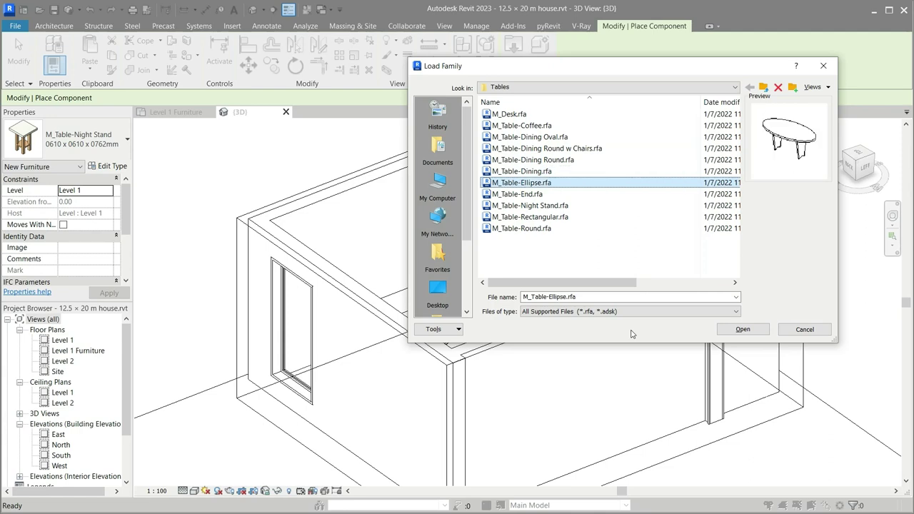
key(Down)
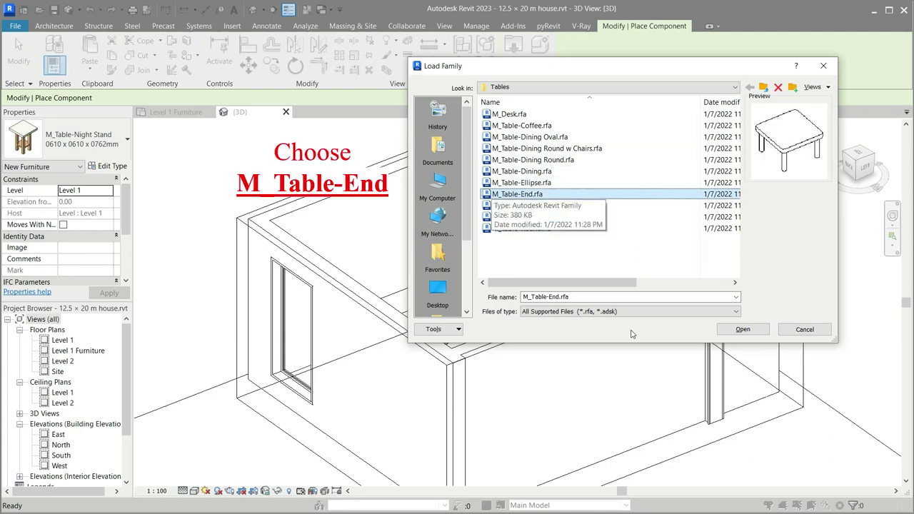
click(743, 331)
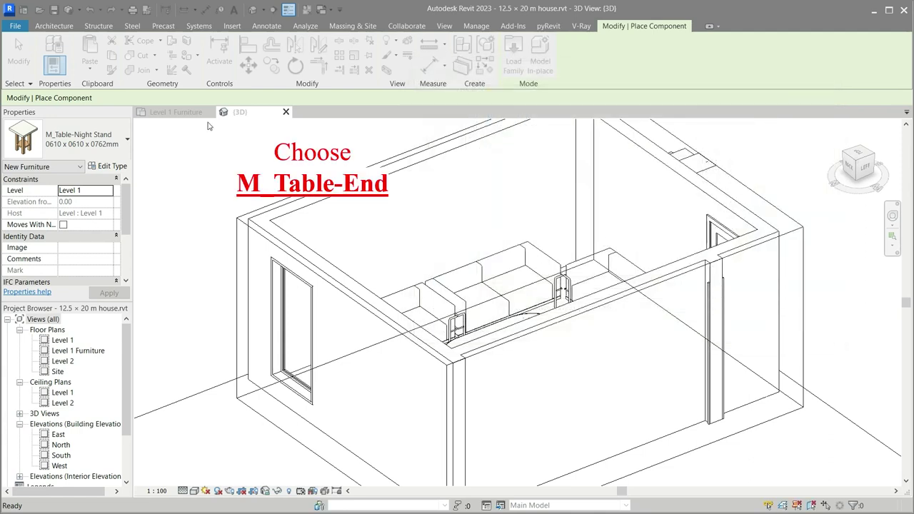
click(177, 115)
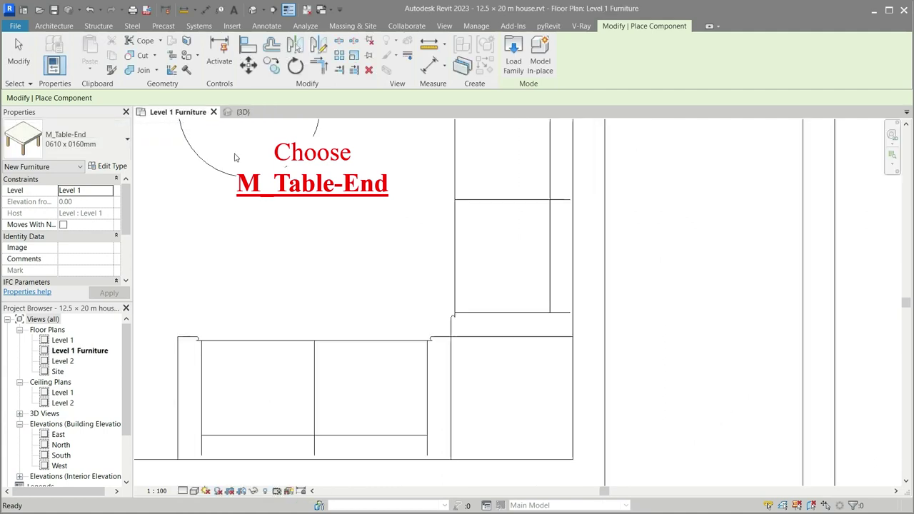
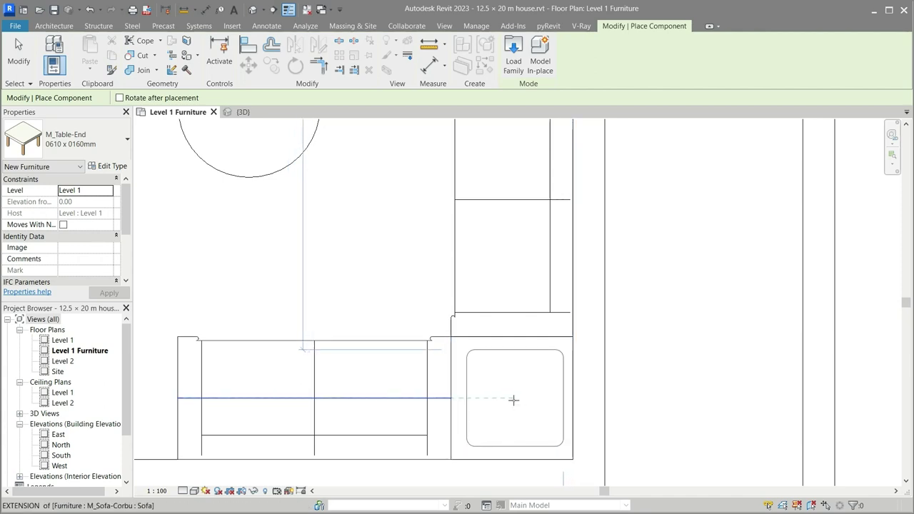
Place the end table in the sofa's corner square and select it in the 3D view.
click(510, 398)
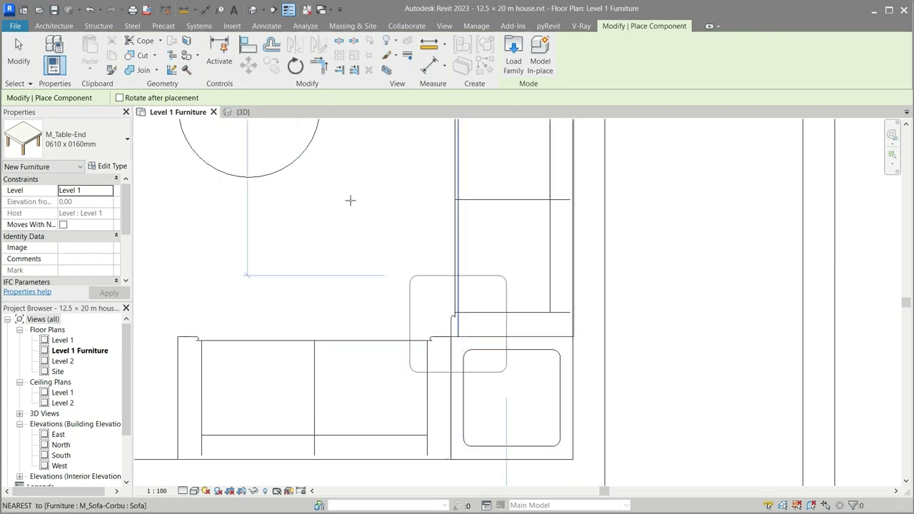
key(Escape)
key(Escape)
click(239, 112)
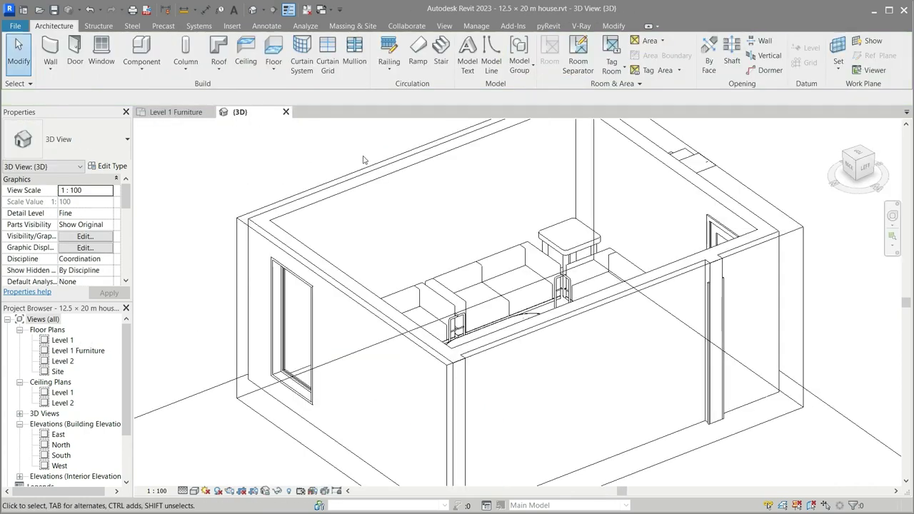
click(569, 235)
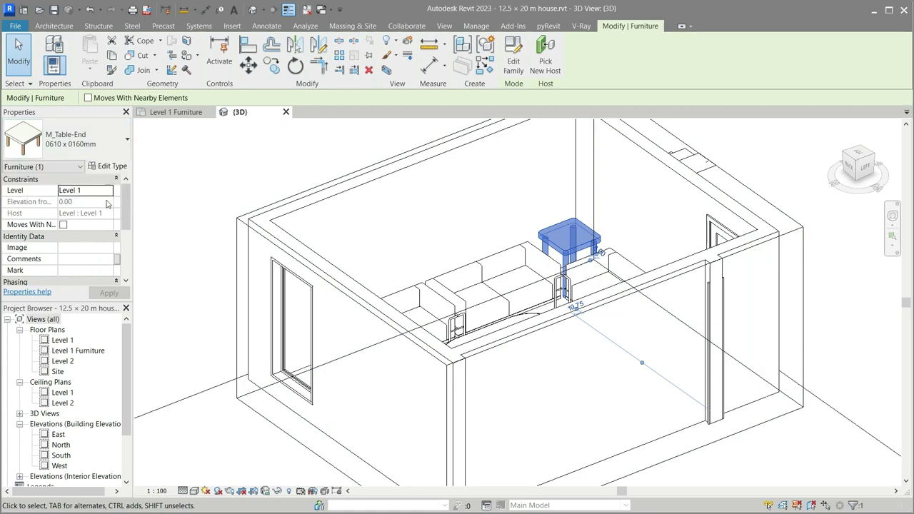
scroll(106, 205, down, 5)
scroll(106, 213, up, 5)
Set the end table type to 0762 x 0762mm after briefly trying 0610 x 0915mm.
click(114, 146)
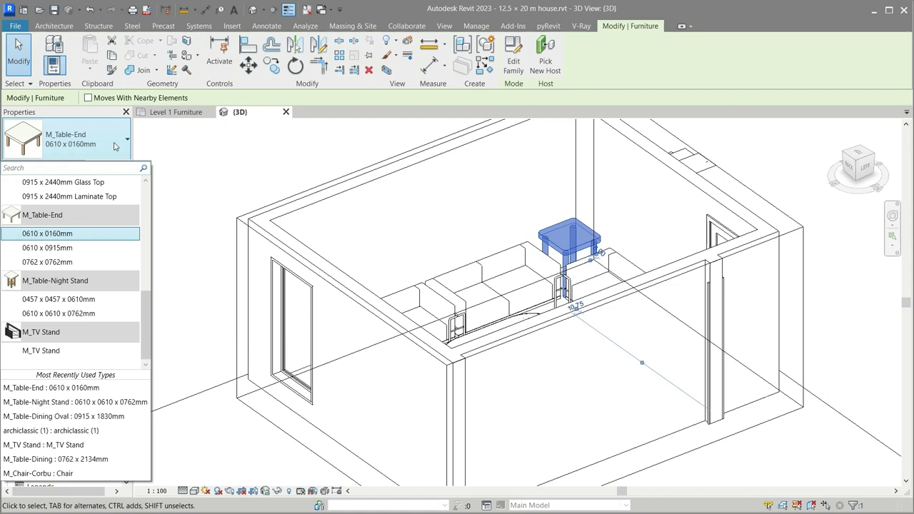
click(85, 262)
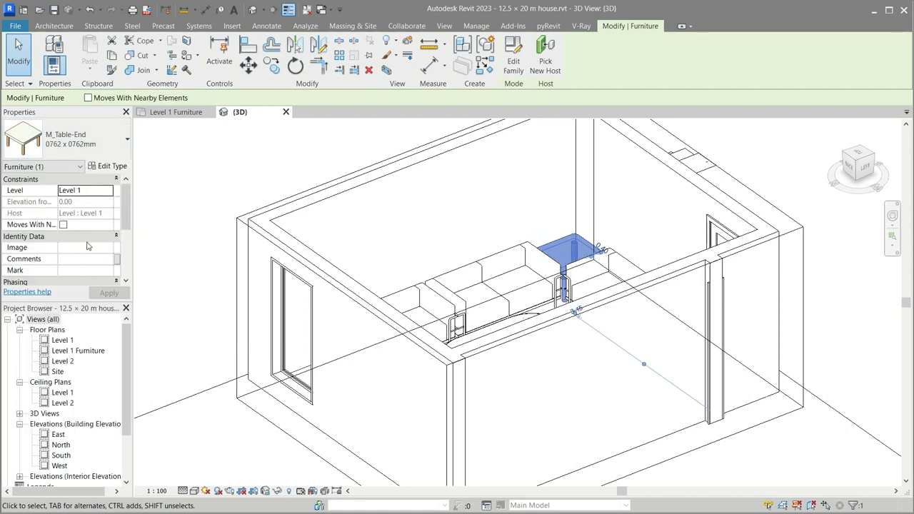
click(113, 149)
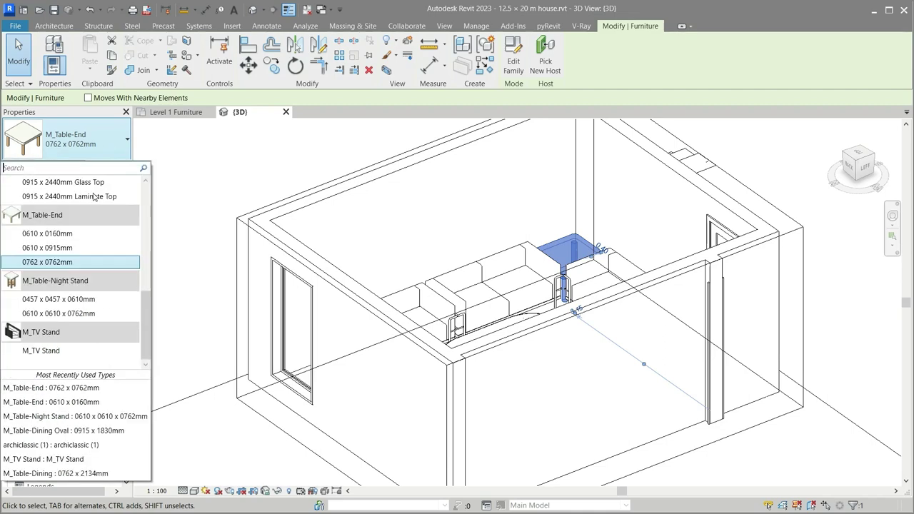
click(71, 249)
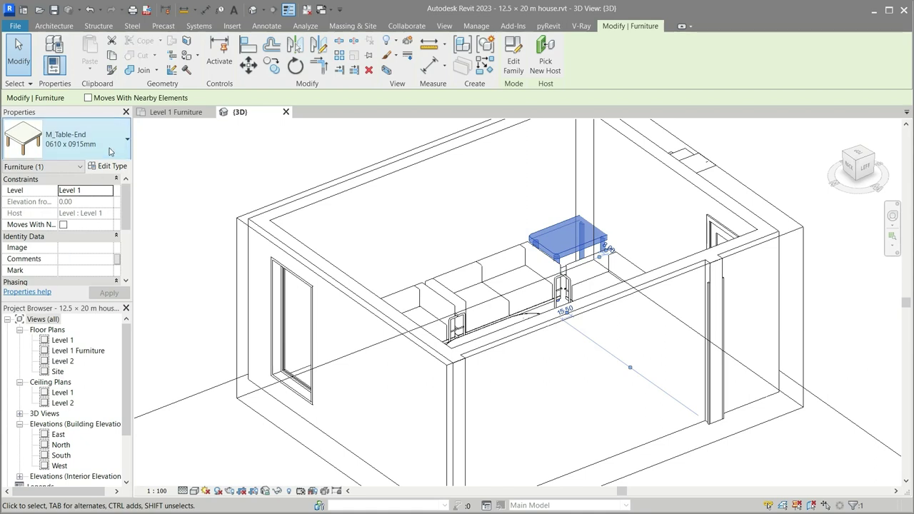
click(79, 143)
click(85, 263)
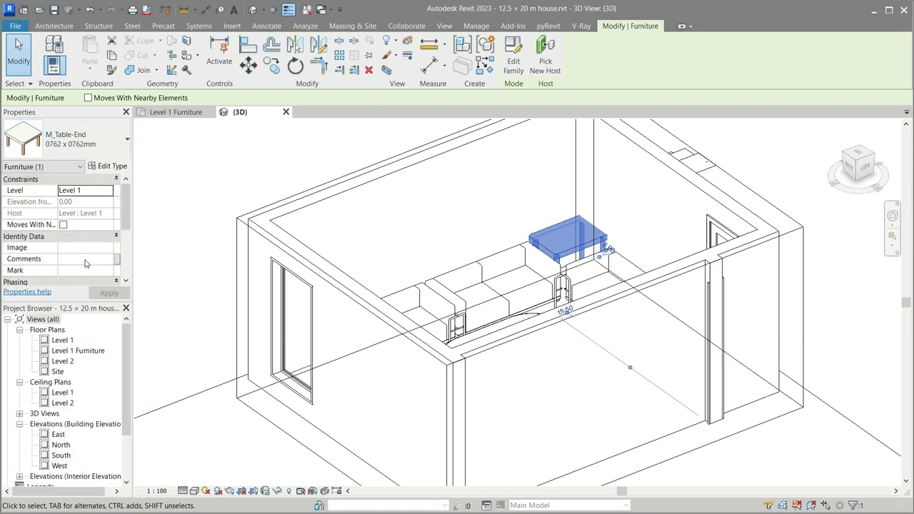
Go back to the Level 1 Furniture plan, deselect the end table and show the Massing & Site tools.
click(176, 112)
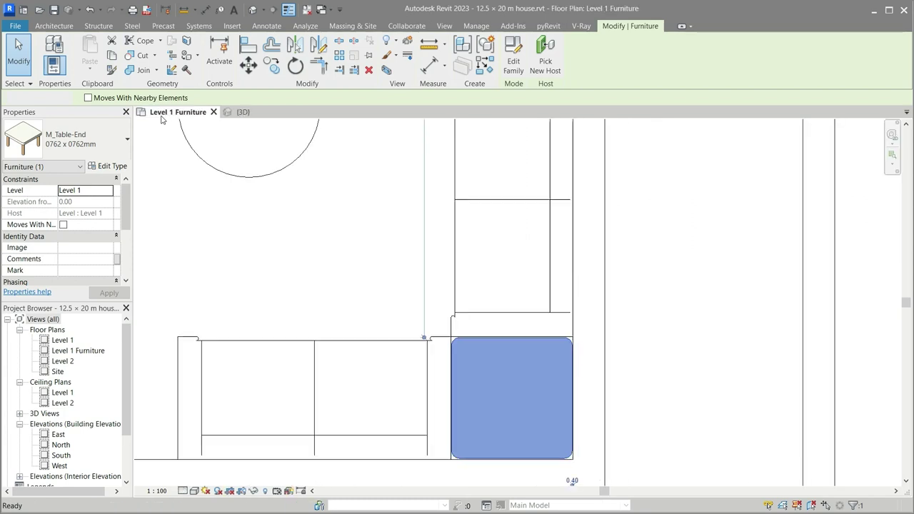
key(Escape)
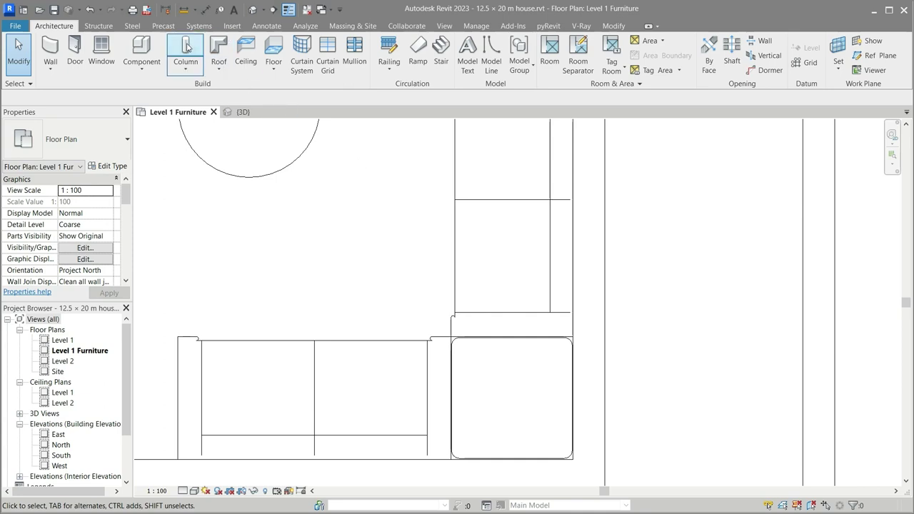
click(350, 27)
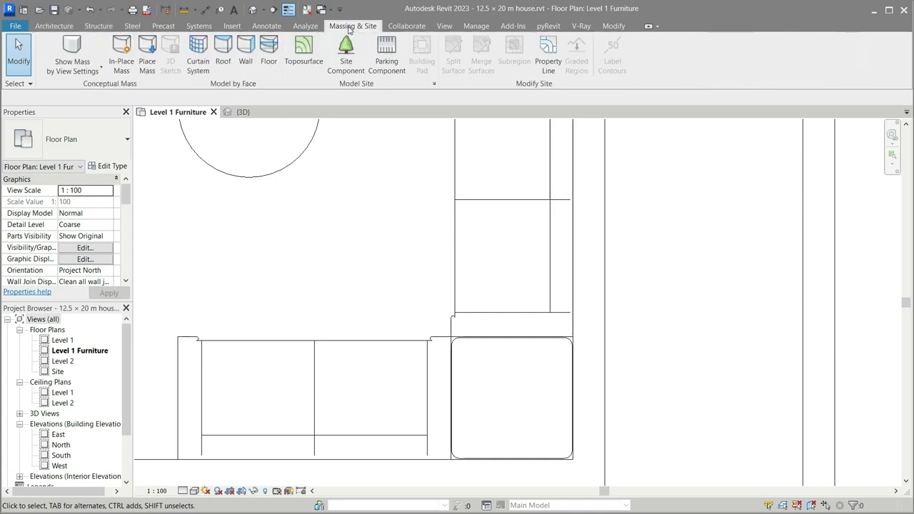
Start a Site Component and browse the plant families in the 3D plants folder.
click(338, 62)
click(527, 217)
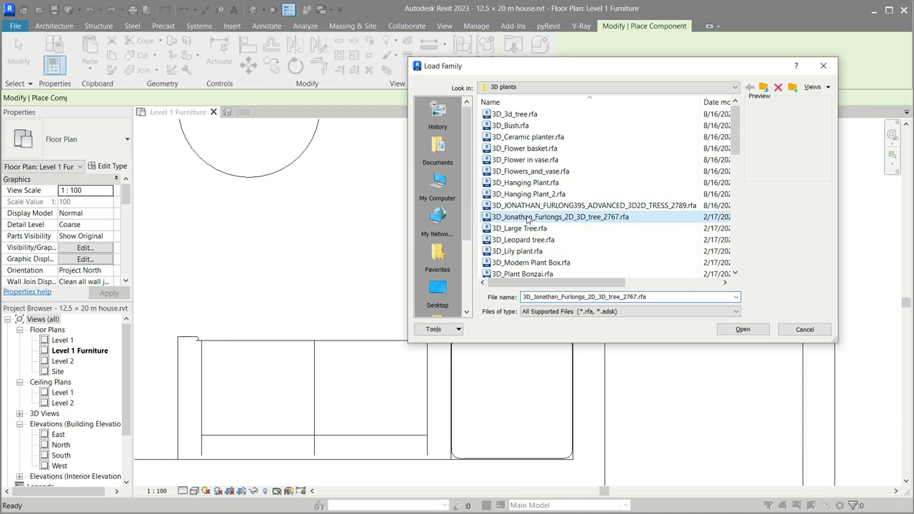
key(Down)
key(Down)
key(Down)
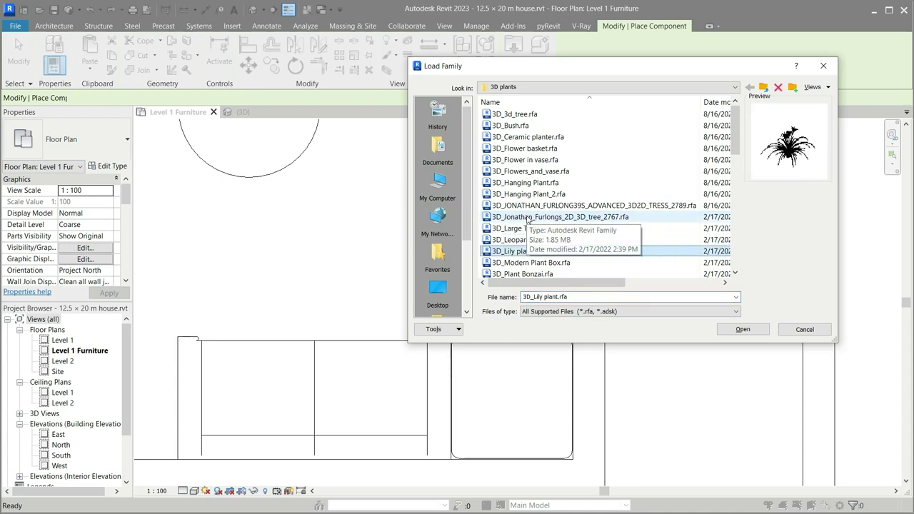
key(Down)
key(Down)
key(Down)
key(Down)
key(Down)
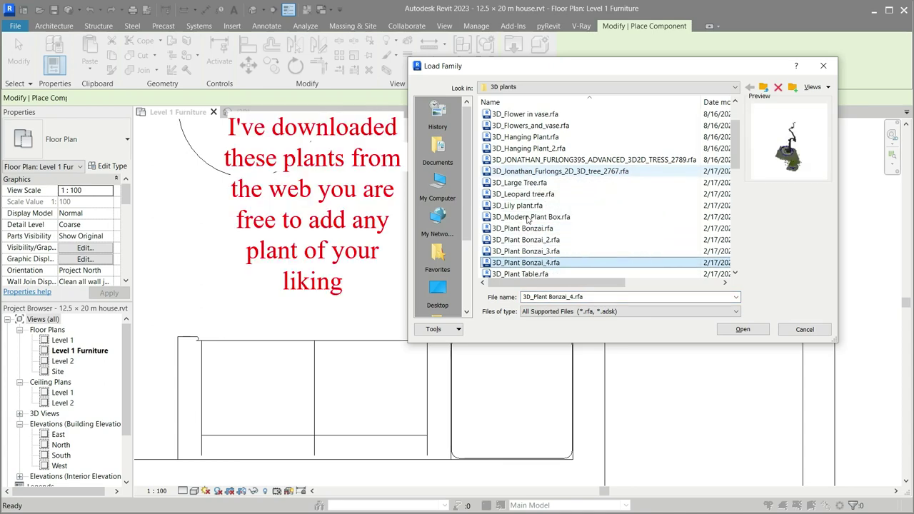
key(Down)
key(Down)
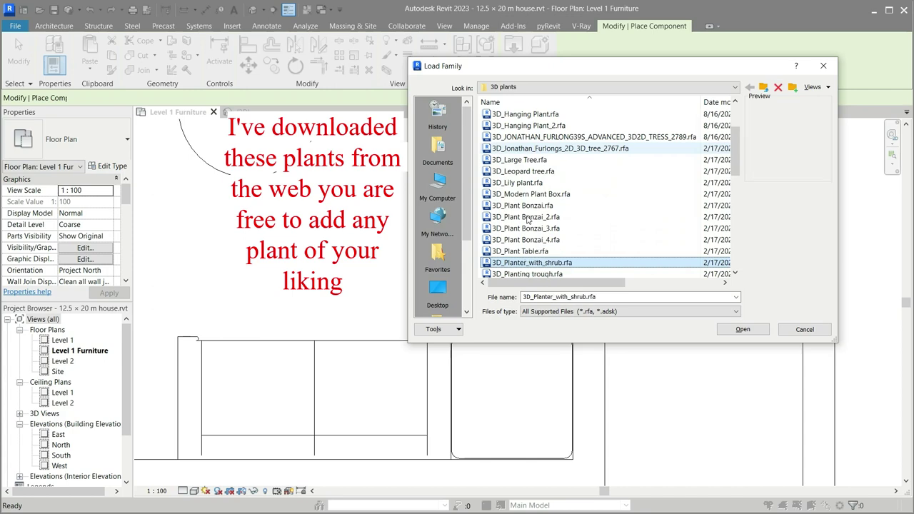
key(Down)
key(Down)
key(Down)
key(Down)
key(Down)
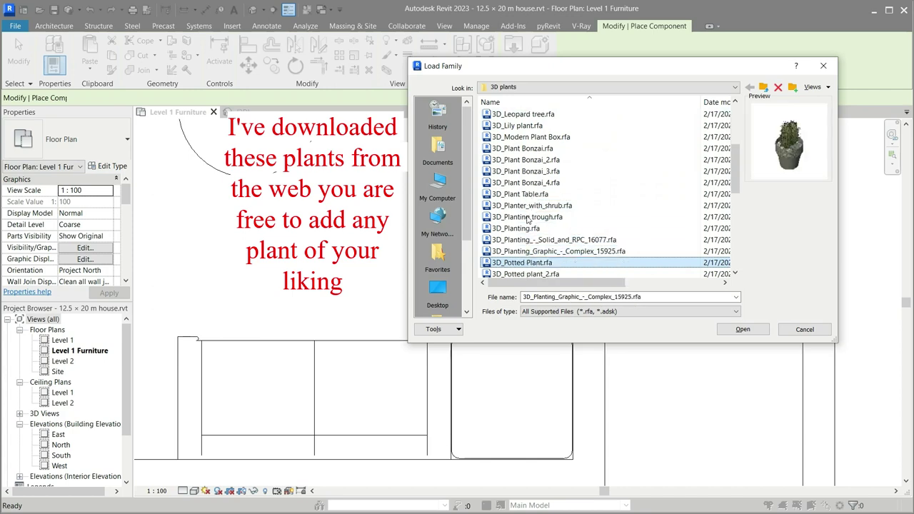
key(Down)
key(Down)
key(Down)
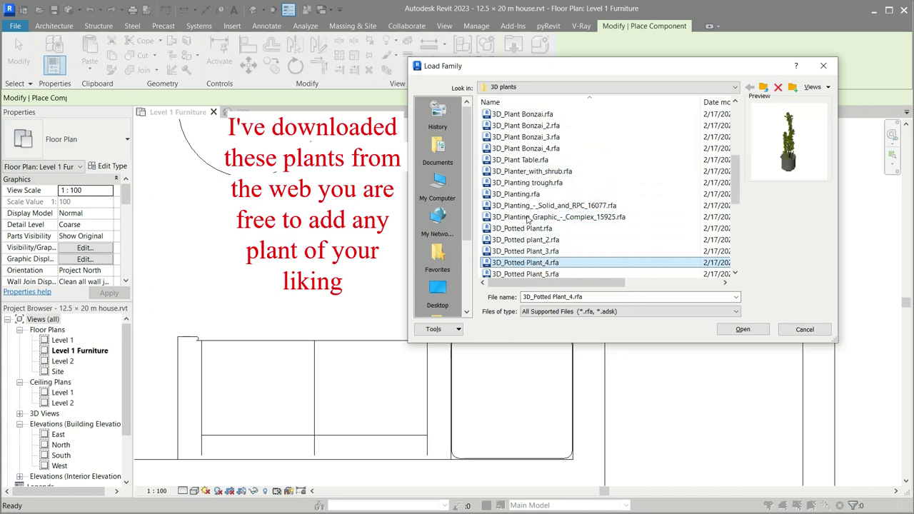
key(Down)
key(Down)
key(Down)
key(Down)
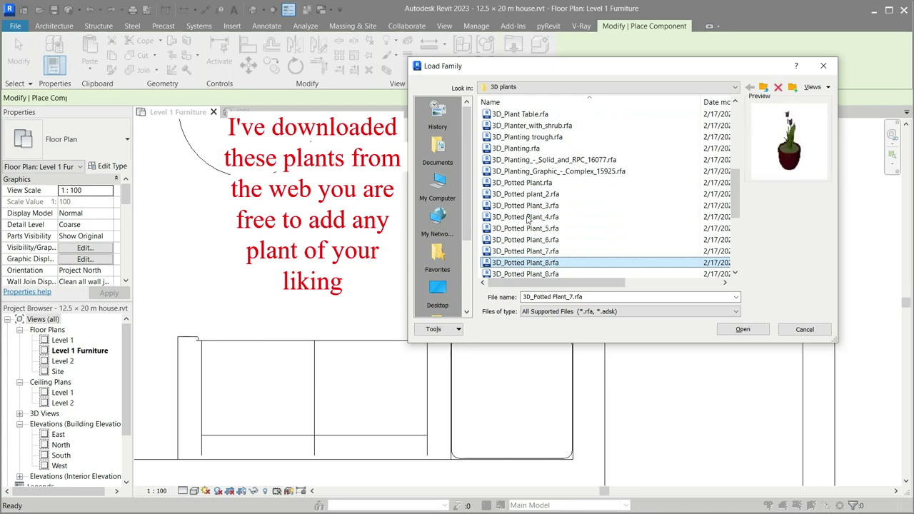
key(Down)
key(Down)
key(Down)
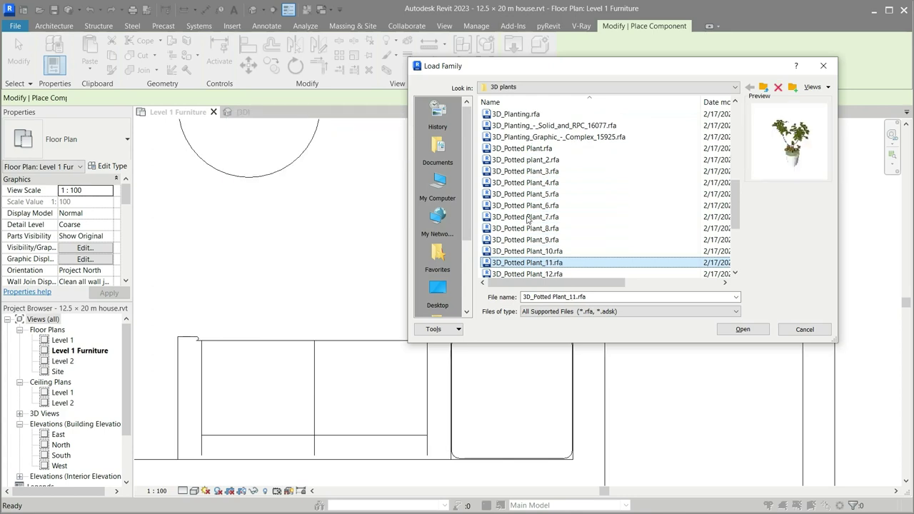
Choose 3D_Vase (2).rfa from the plant families and load it into the project.
key(Down)
key(Up)
key(Up)
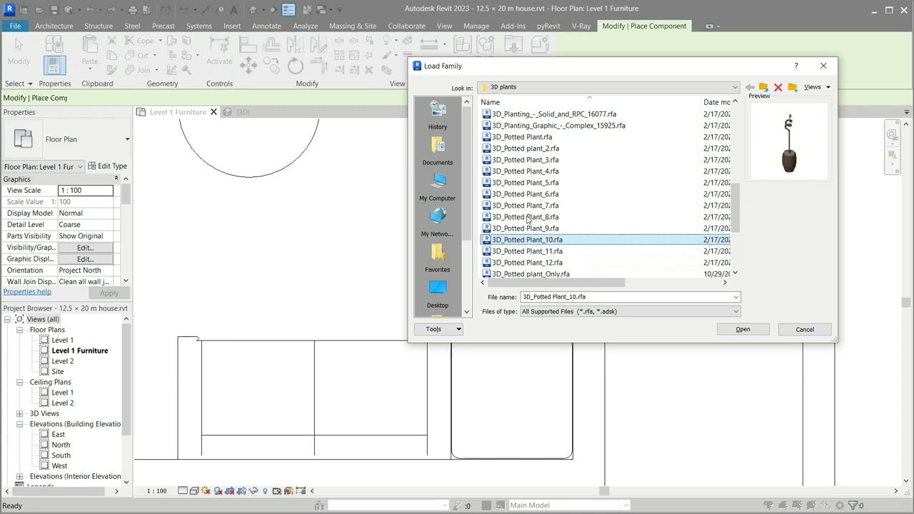
key(Up)
key(Down)
key(Down)
key(Down)
key(Down)
key(Down)
key(Down)
key(Down)
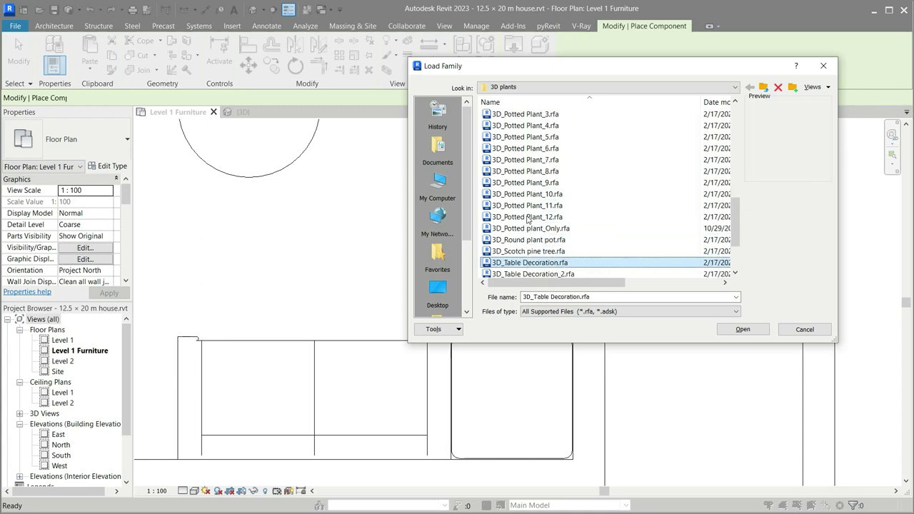
key(Down)
key(Down)
key(Down)
key(Down)
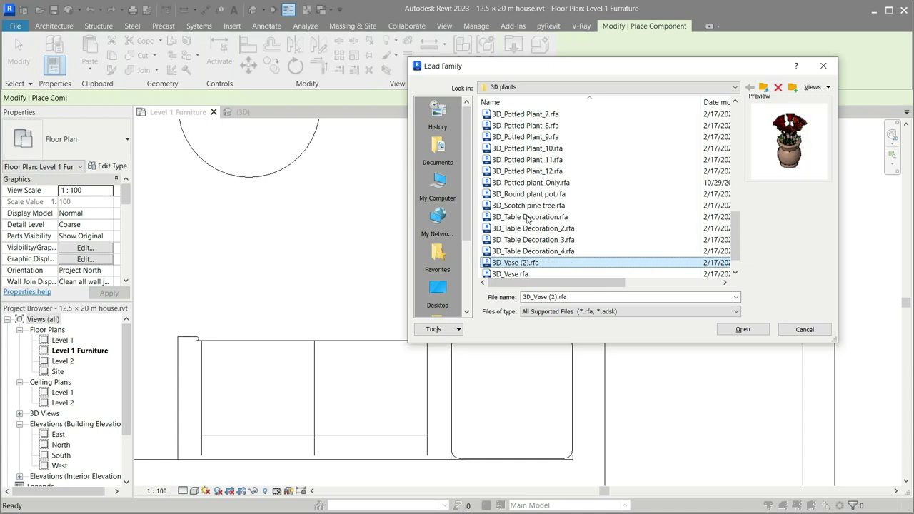
key(Down)
key(Up)
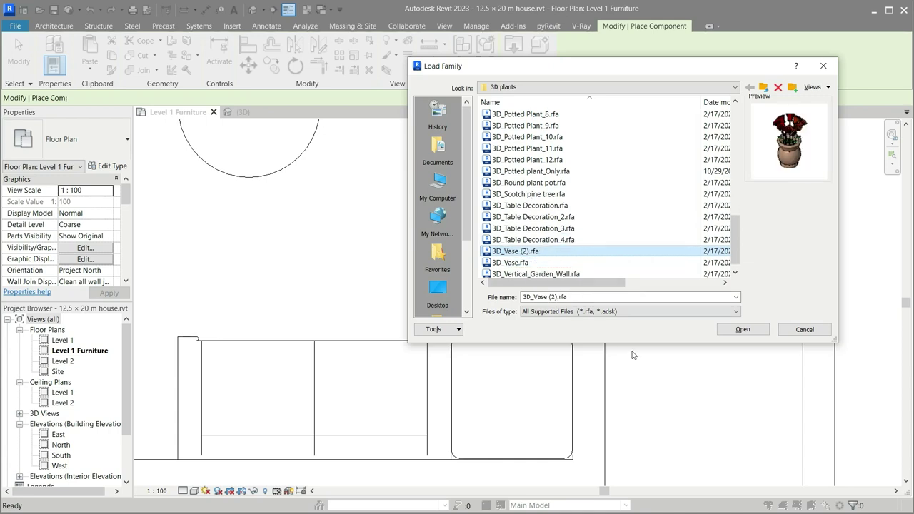
click(743, 330)
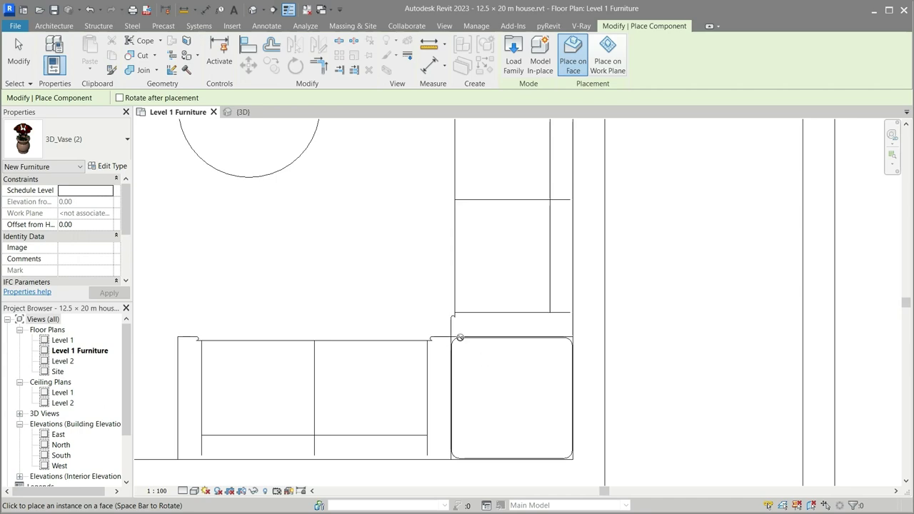
Place the 3D_Vase (2) on the corner end table beside the sofa, on the level work plane.
click(608, 53)
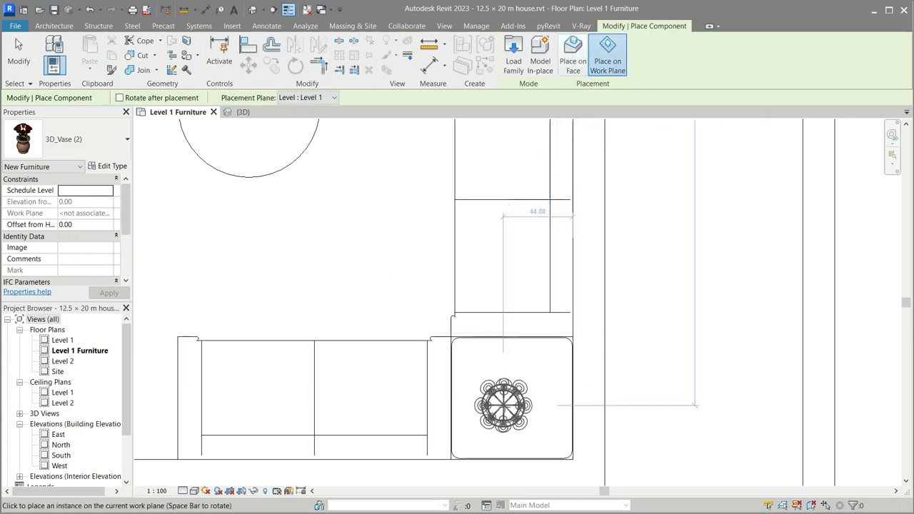
click(511, 397)
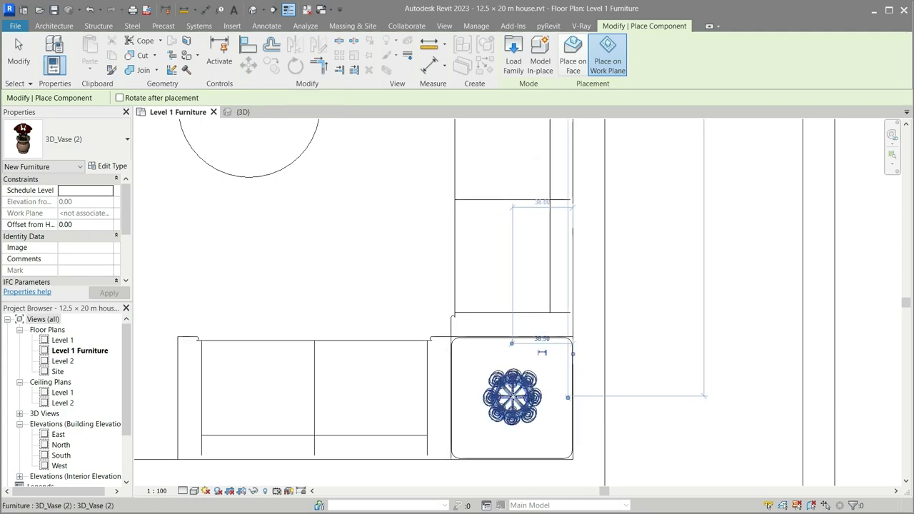
key(Escape)
key(Escape)
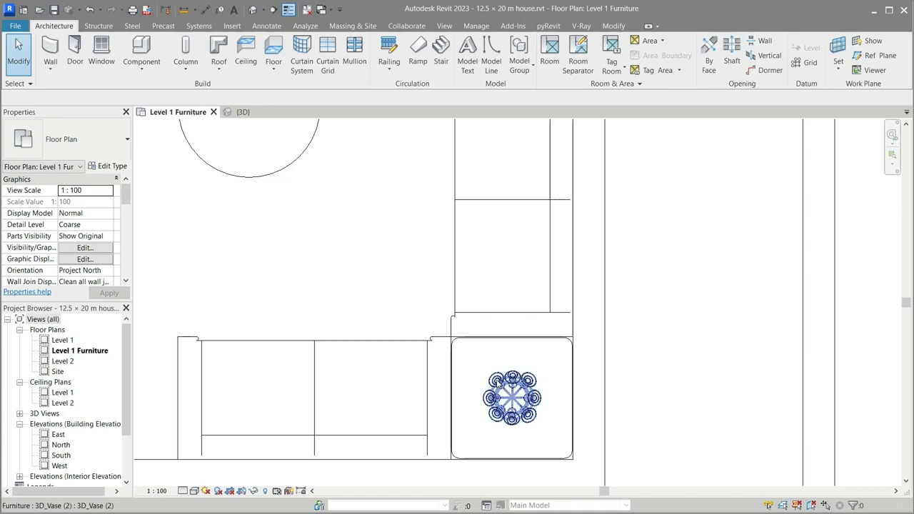
click(497, 384)
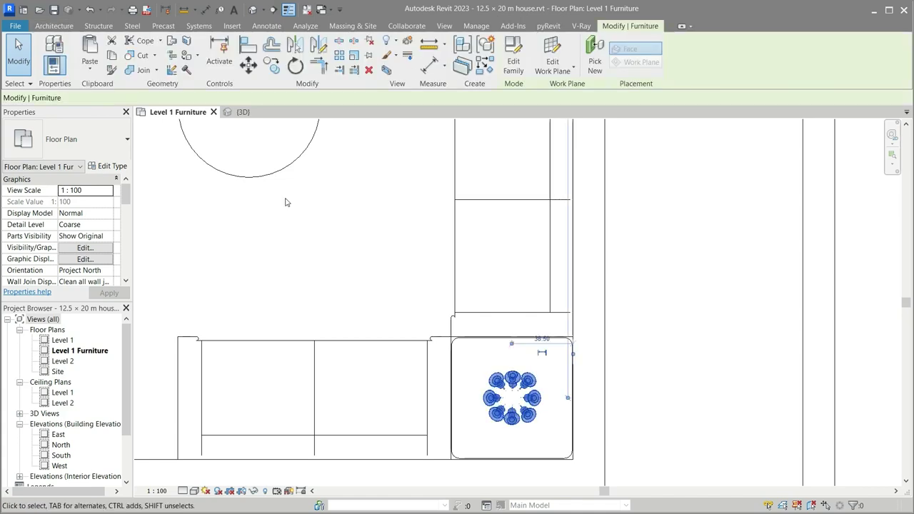
Inspect the vase and end table in 3D, then return to the Level 1 Furniture plan.
click(242, 112)
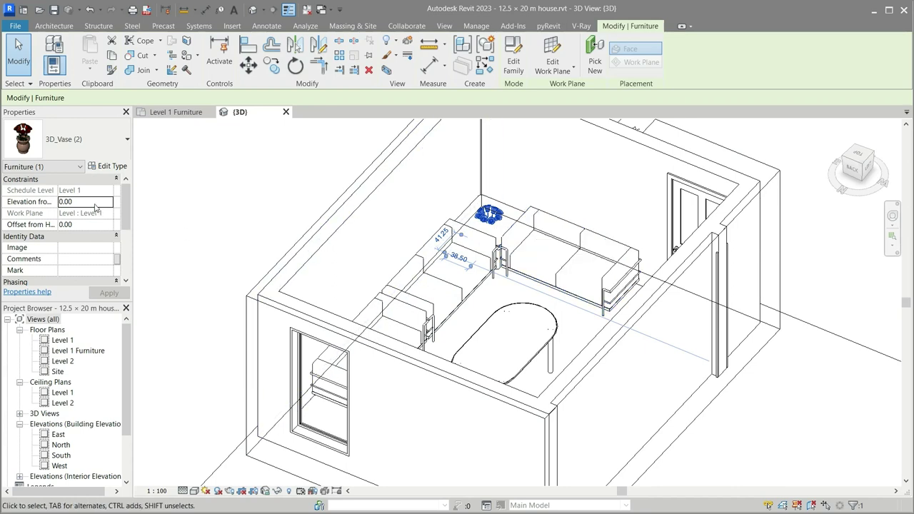
key(Escape)
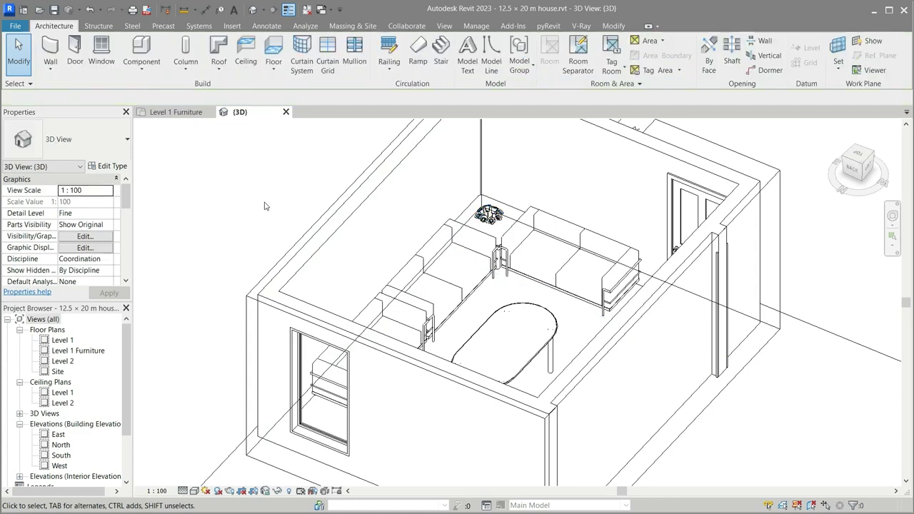
click(499, 207)
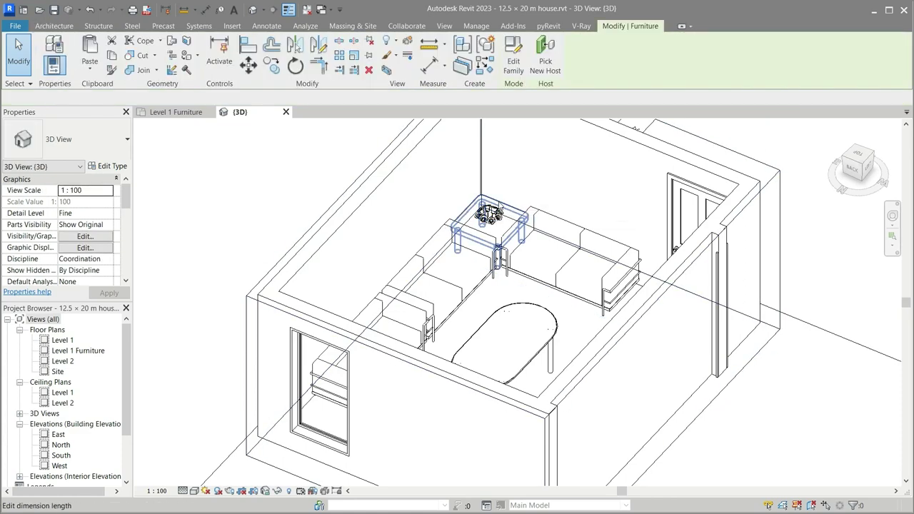
click(525, 175)
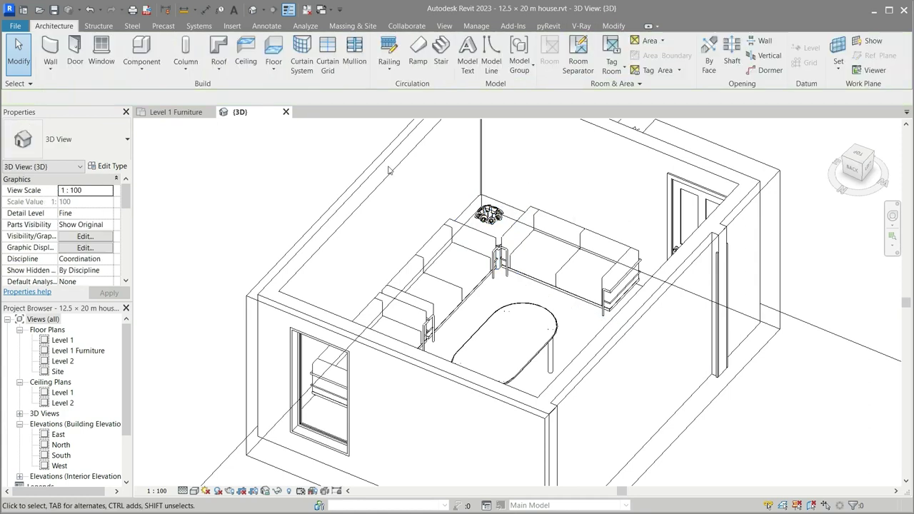
click(172, 112)
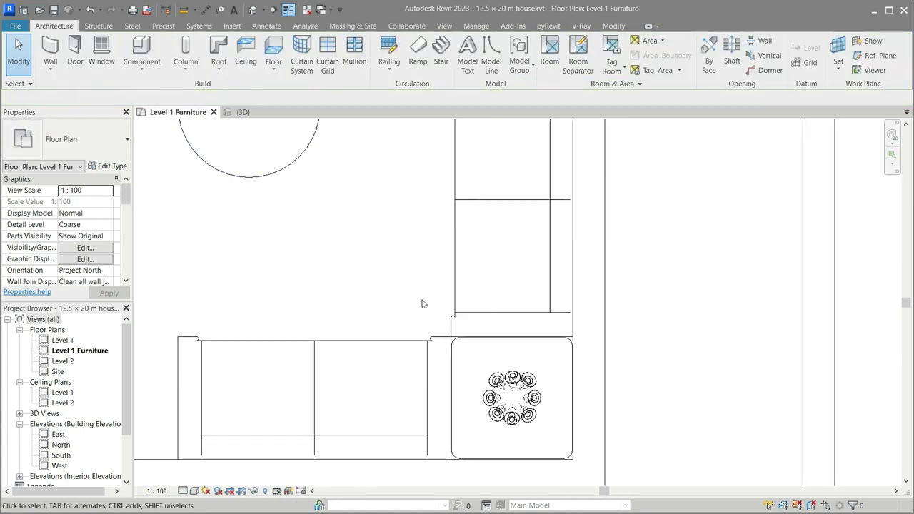
Draw a horizontal section line from right to left through the end table and vase.
scroll(463, 290, down, 2)
scroll(499, 295, down, 1)
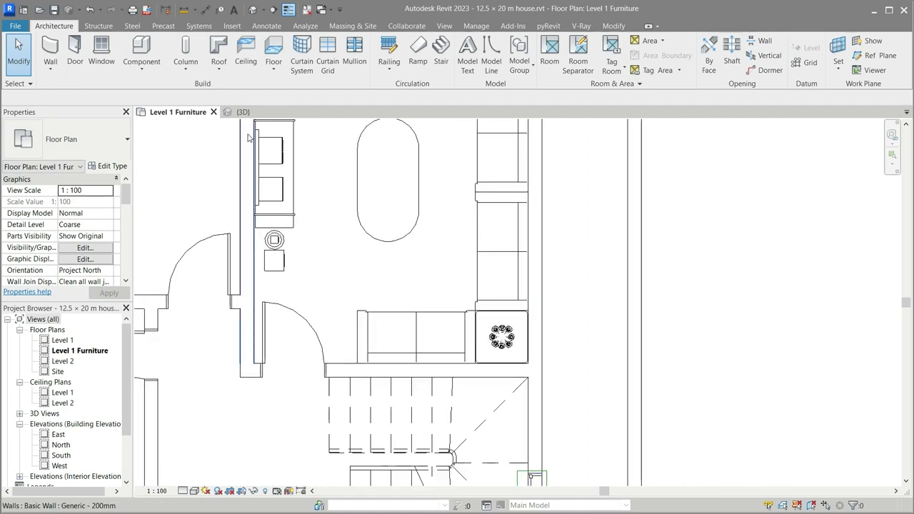
scroll(440, 263, down, 1)
scroll(444, 263, down, 1)
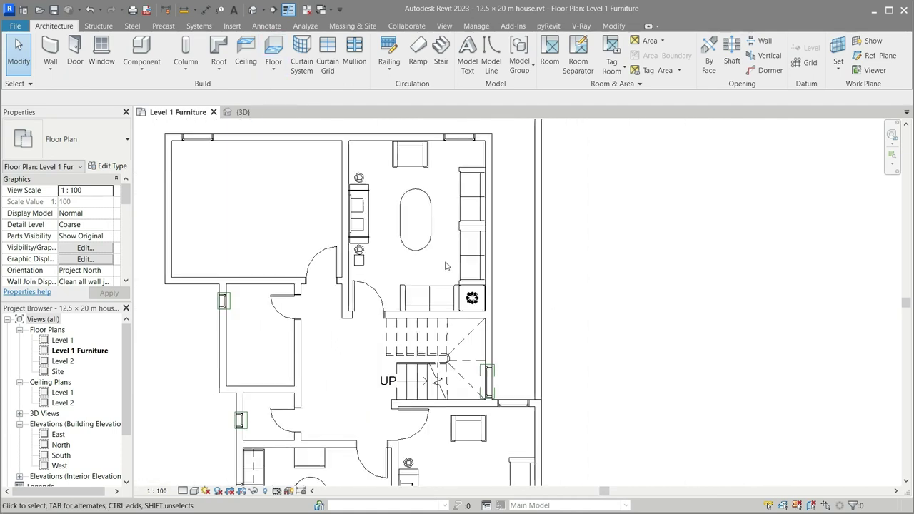
scroll(445, 265, down, 1)
scroll(445, 265, up, 1)
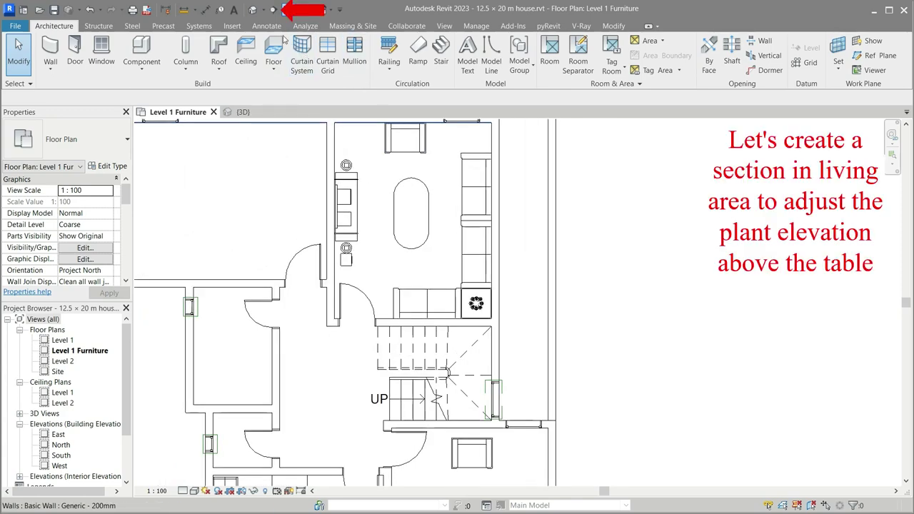
scroll(486, 353, up, 2)
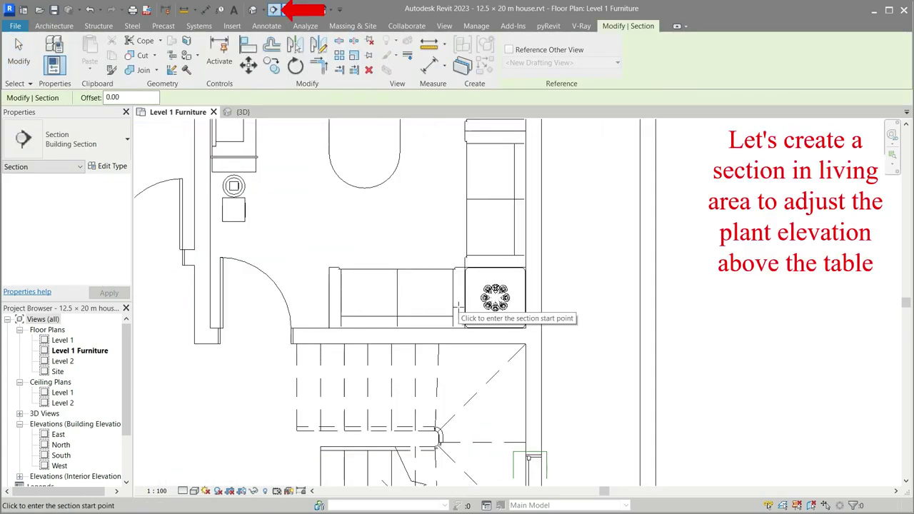
scroll(475, 285, up, 2)
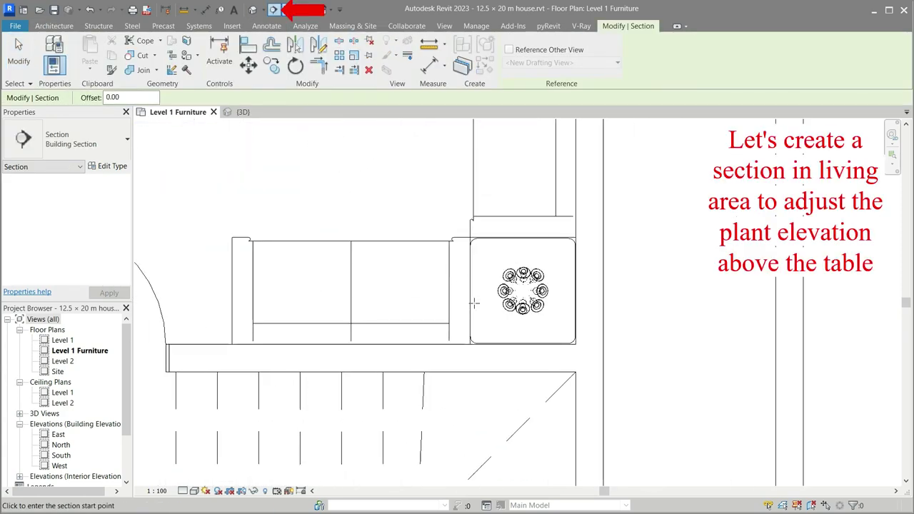
click(671, 256)
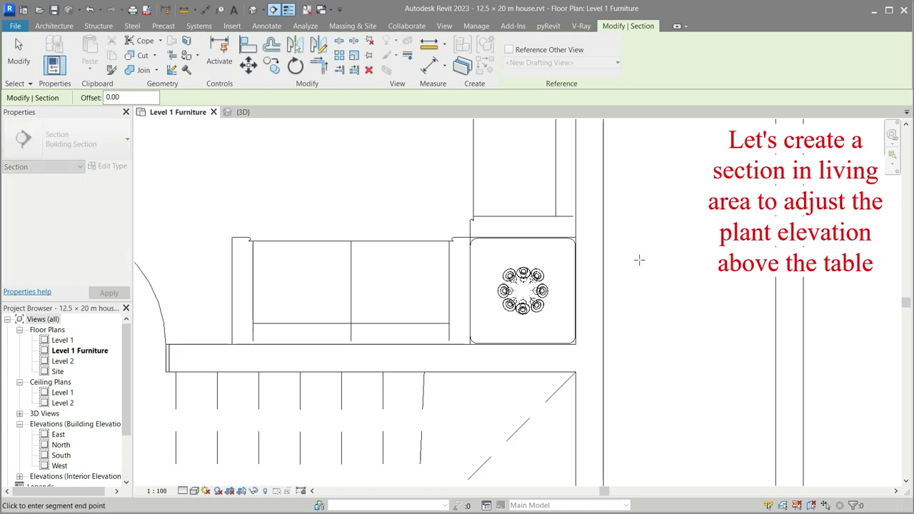
click(361, 256)
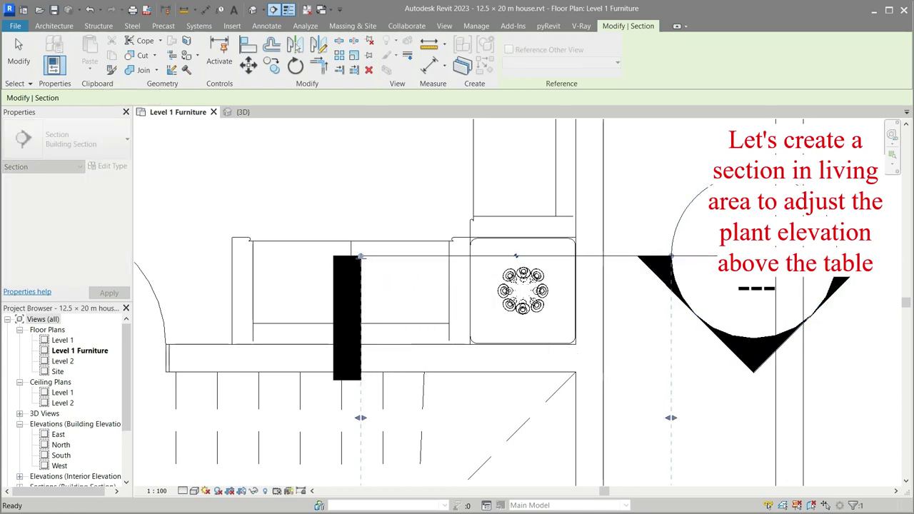
key(Escape)
key(Escape)
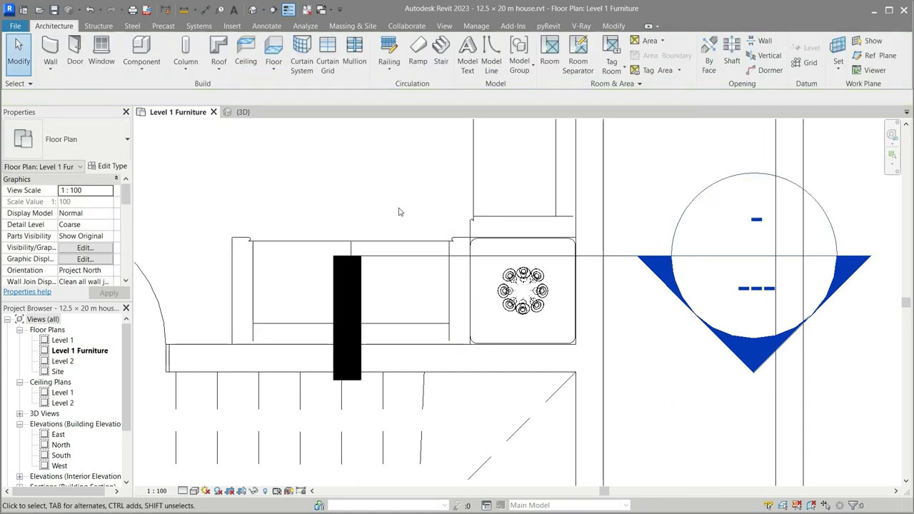
scroll(406, 255, down, 2)
scroll(405, 255, down, 1)
scroll(405, 256, down, 1)
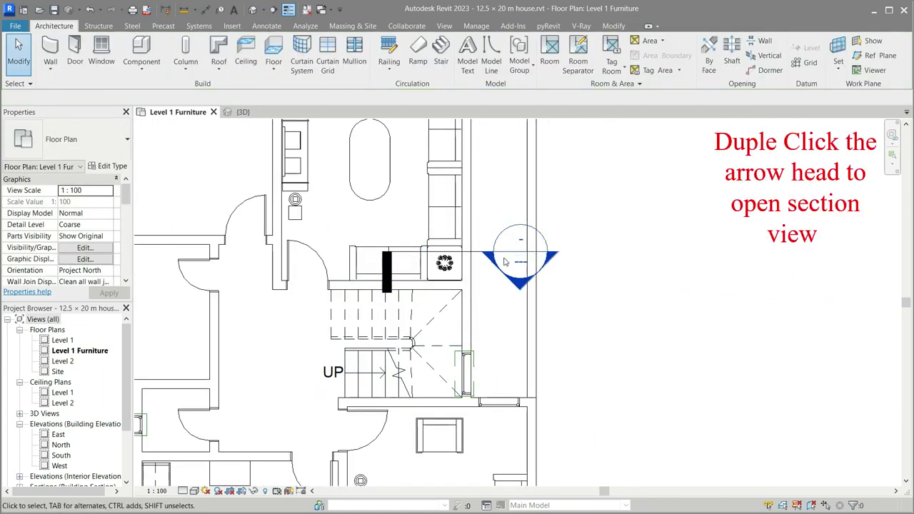
scroll(453, 339, down, 2)
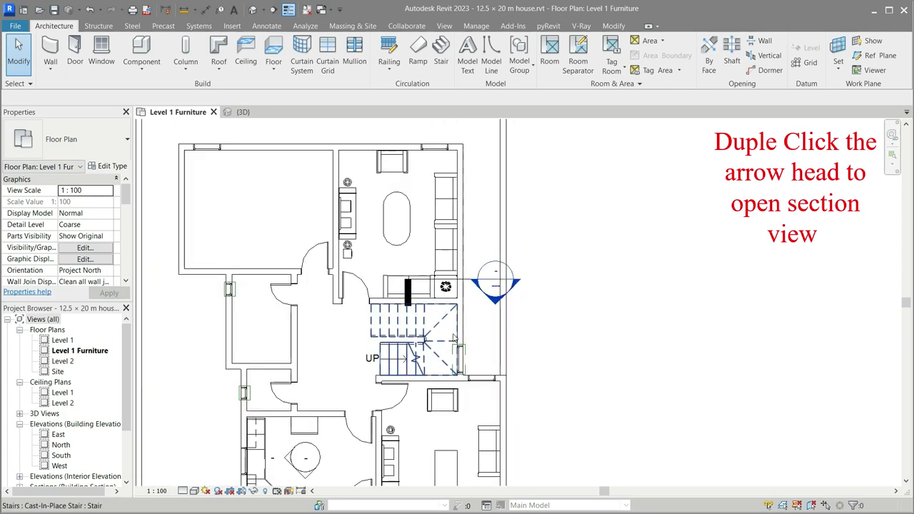
scroll(453, 339, down, 1)
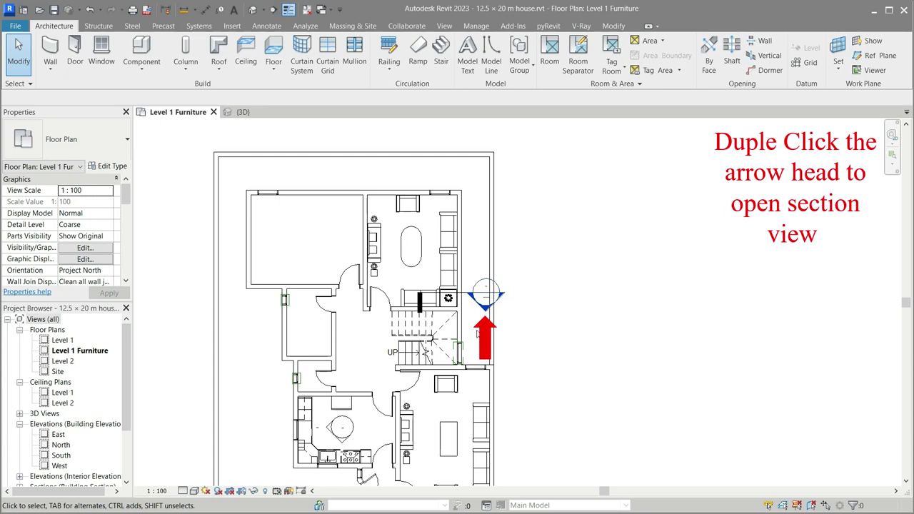
Open Section 1 and zoom in on the vase below the end-table top.
double_click(485, 307)
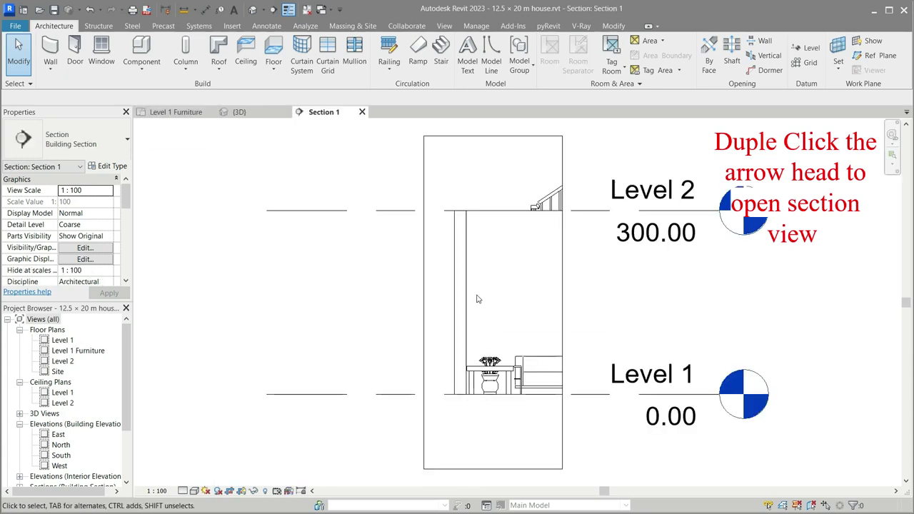
scroll(492, 407, up, 2)
scroll(491, 407, up, 2)
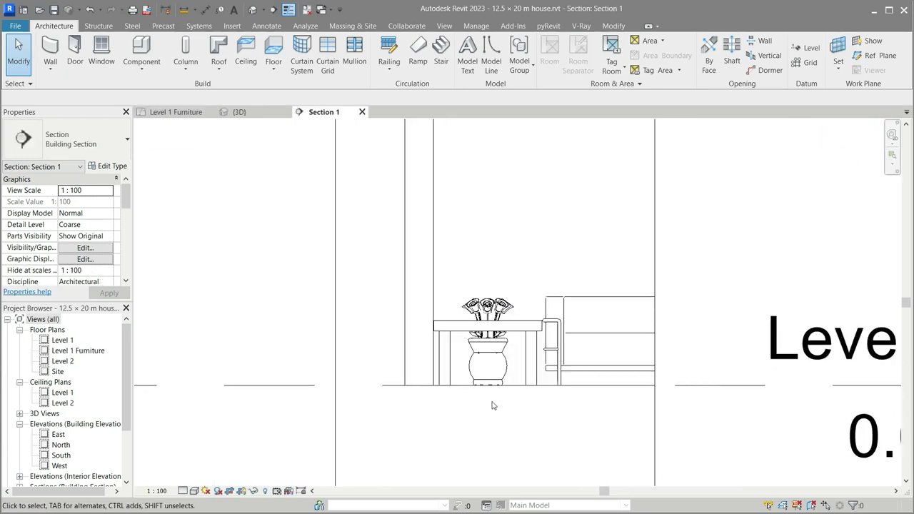
scroll(491, 407, up, 2)
click(507, 336)
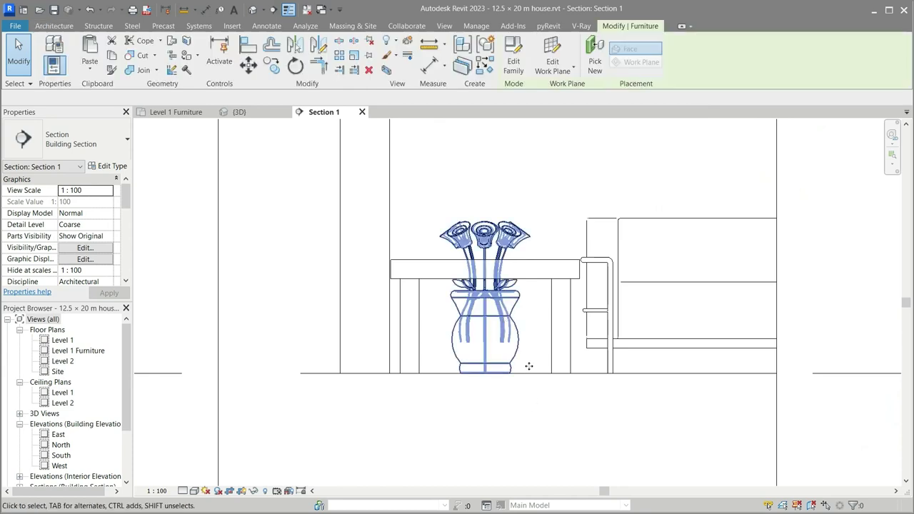
key(Escape)
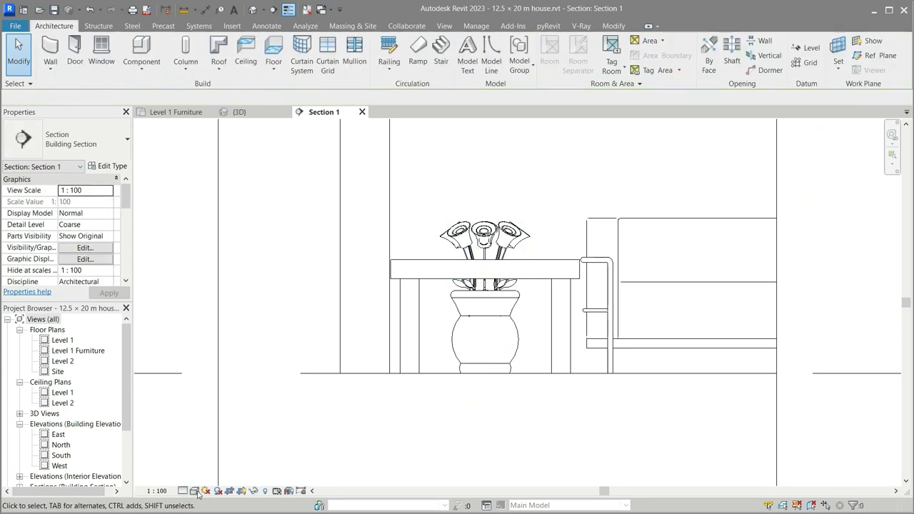
Preview the section in Shaded visual style, then return it to Hidden Line.
click(194, 492)
click(210, 454)
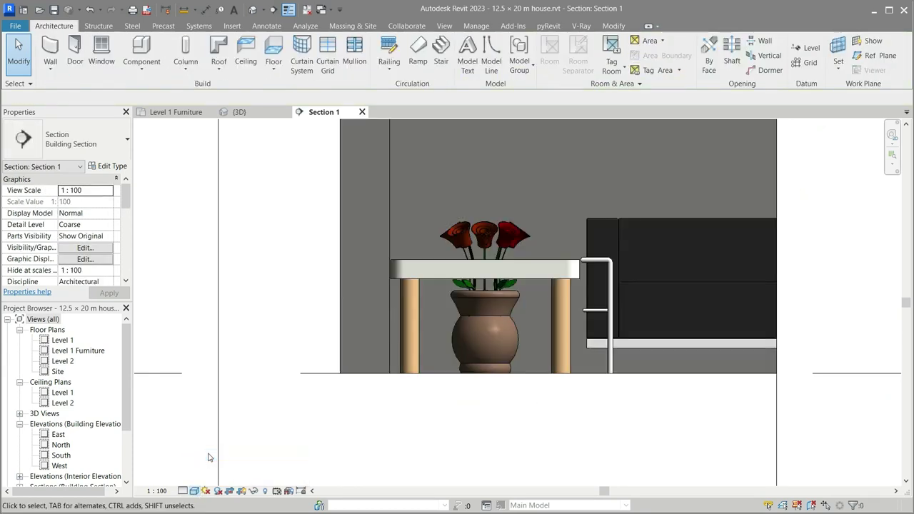
click(194, 493)
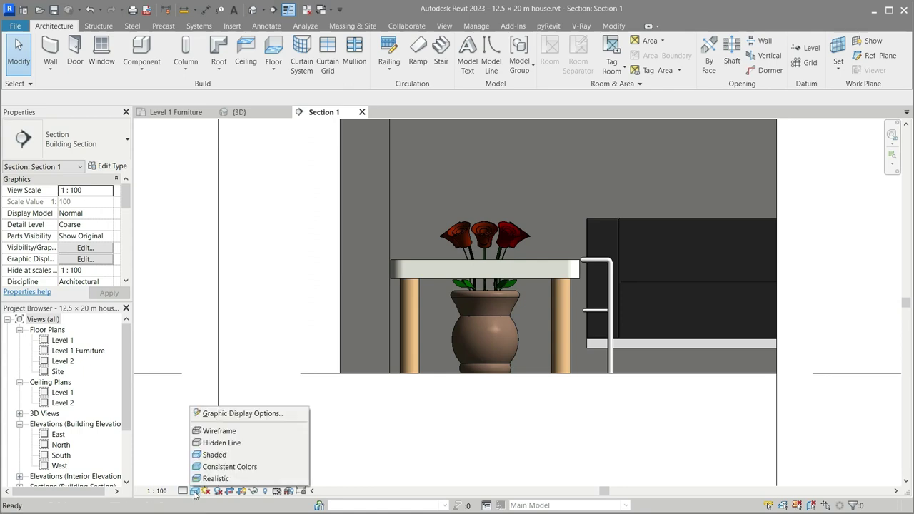
click(210, 442)
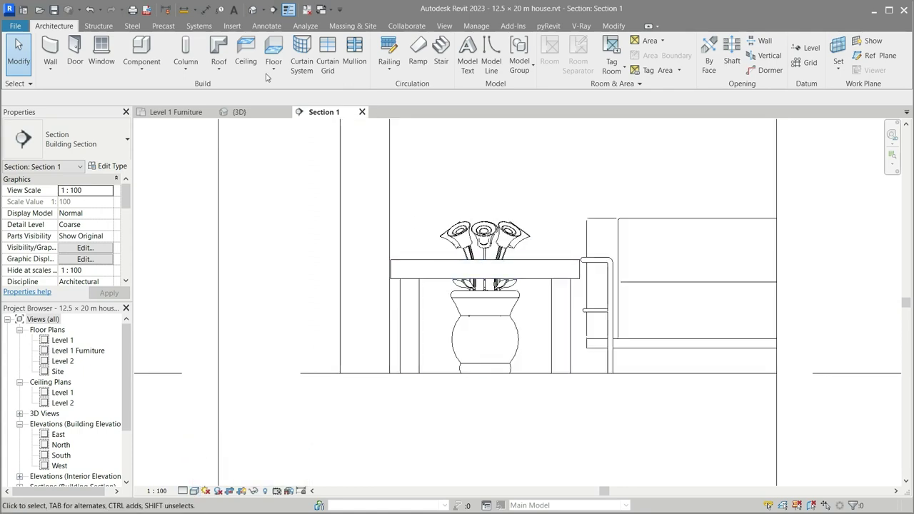
Align the vase base onto the end-table top, then check the result in 3D.
click(452, 266)
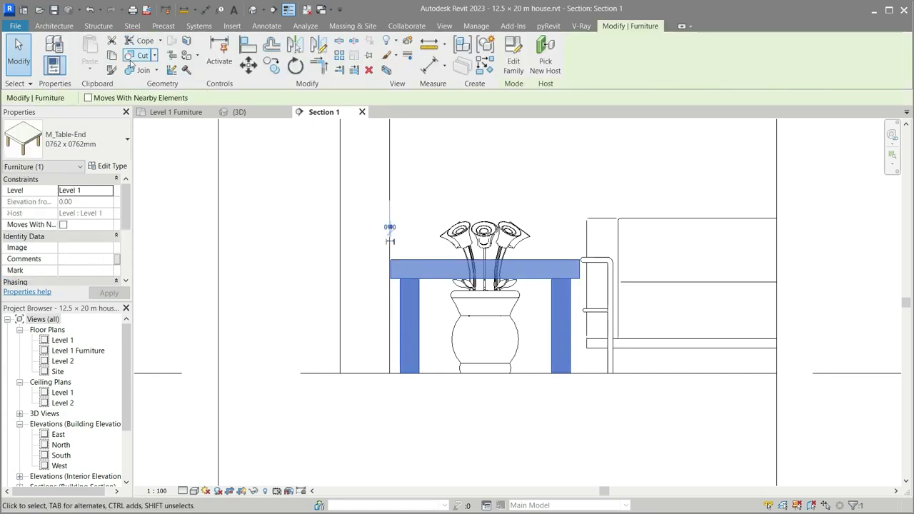
click(250, 45)
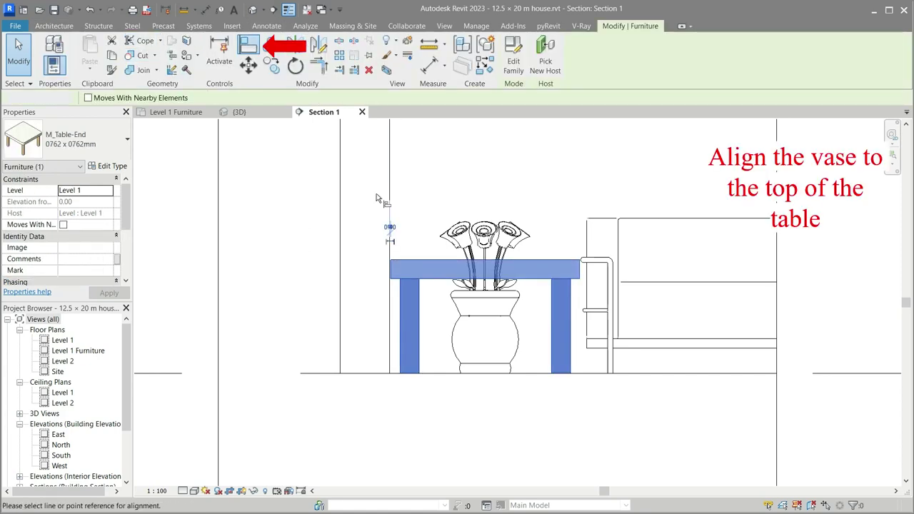
click(428, 257)
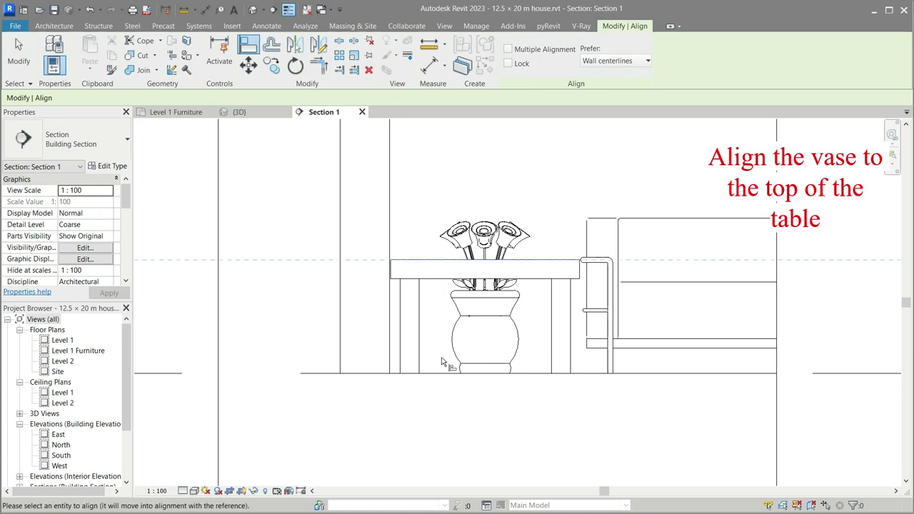
click(492, 378)
key(Escape)
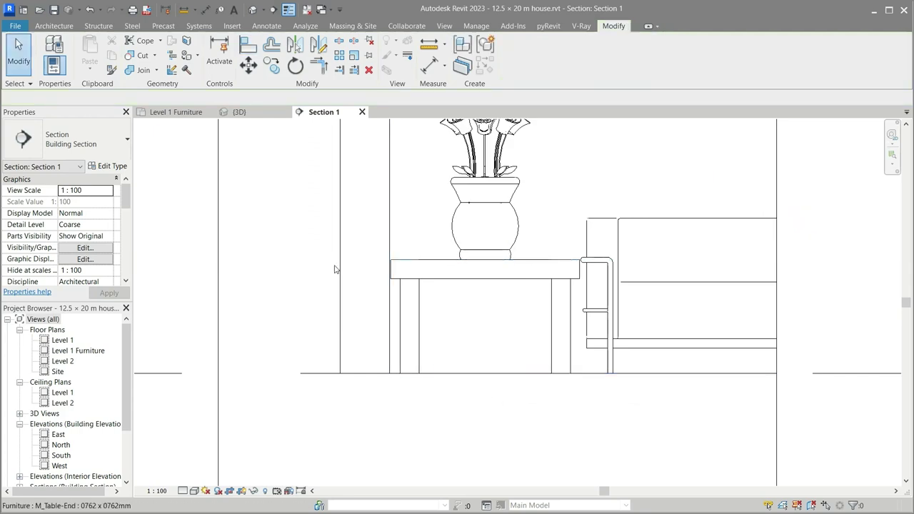
click(242, 112)
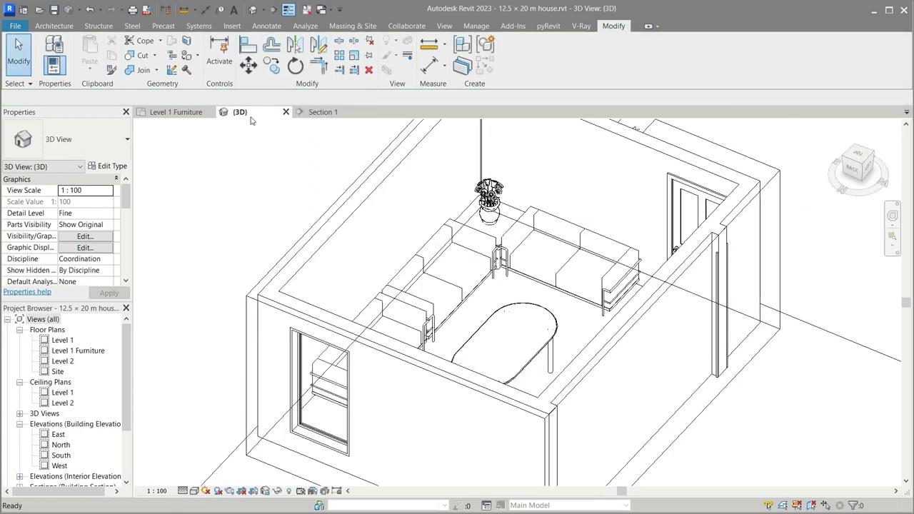
Set the 3D view to Hidden Line after trying Shaded, then close Section 1 and return to Level 1 Furniture.
click(194, 491)
click(206, 454)
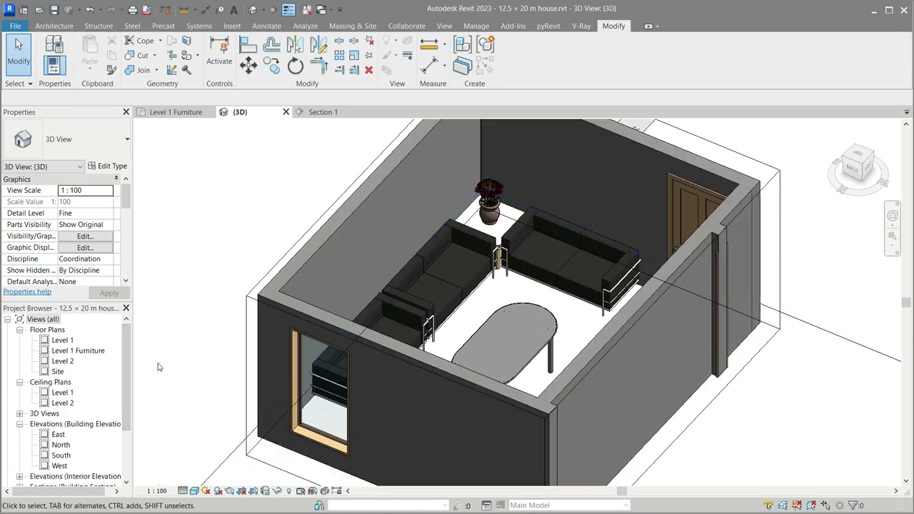
click(193, 491)
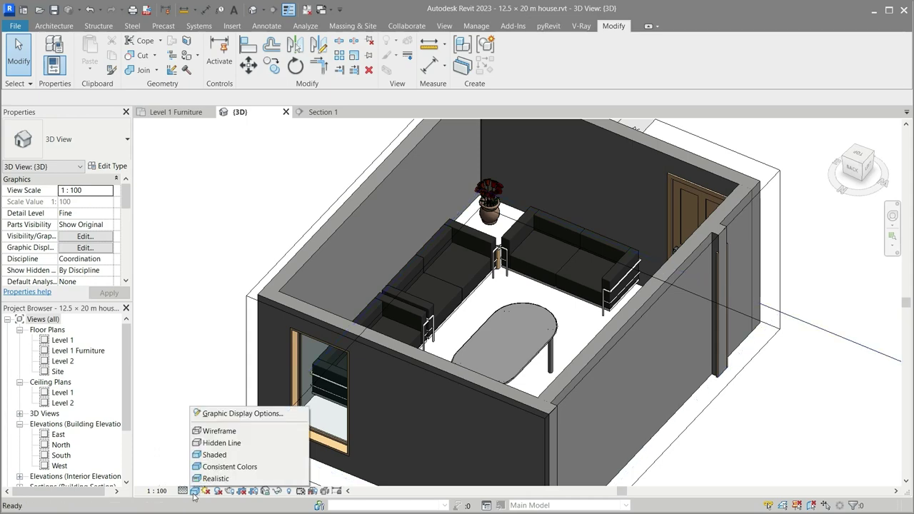
click(205, 444)
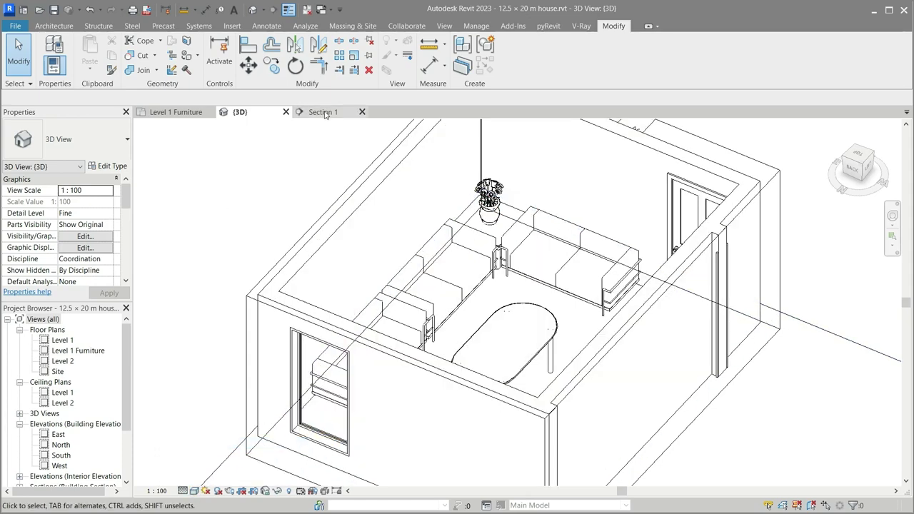
click(361, 112)
click(176, 112)
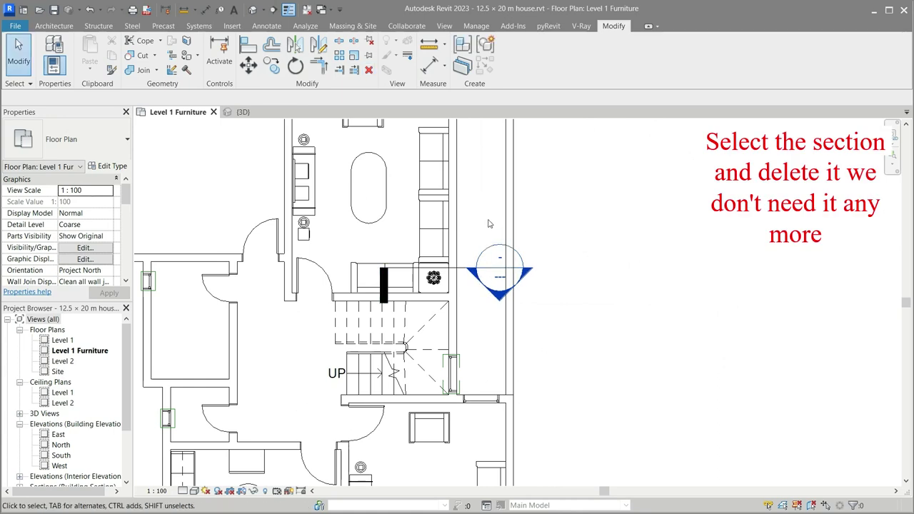
Delete the Section 1 marker beside the stairs and confirm the warning.
click(480, 272)
click(464, 324)
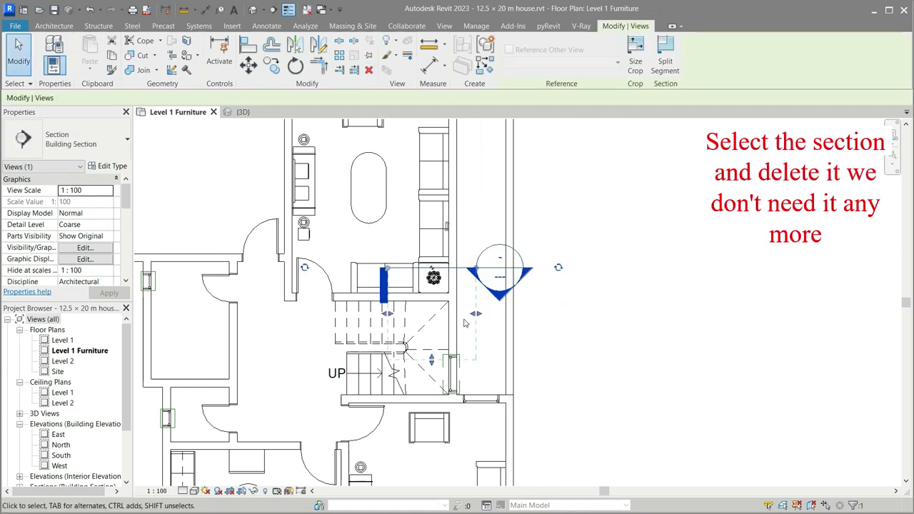
key(Delete)
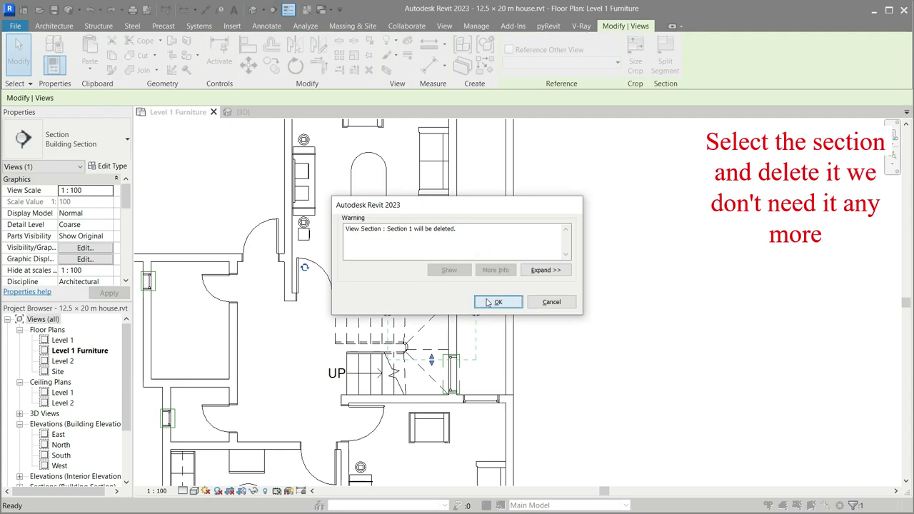
click(487, 303)
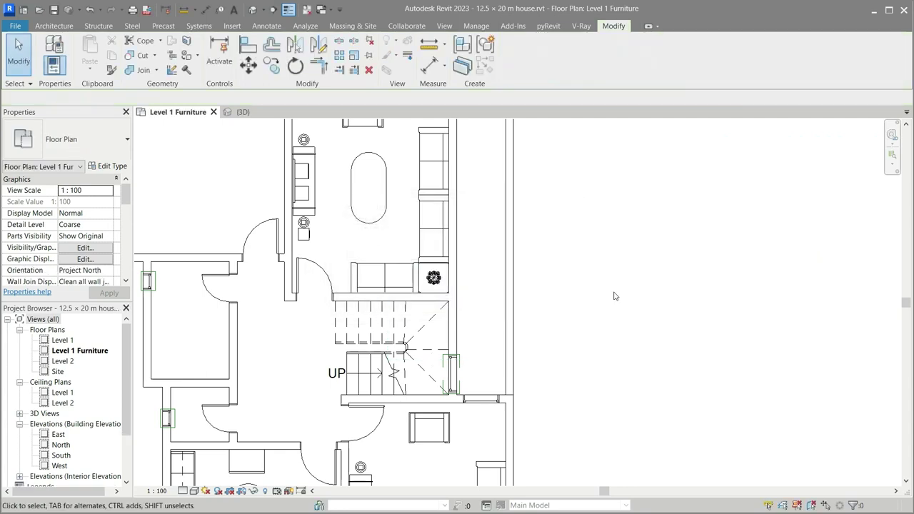
scroll(631, 332, down, 2)
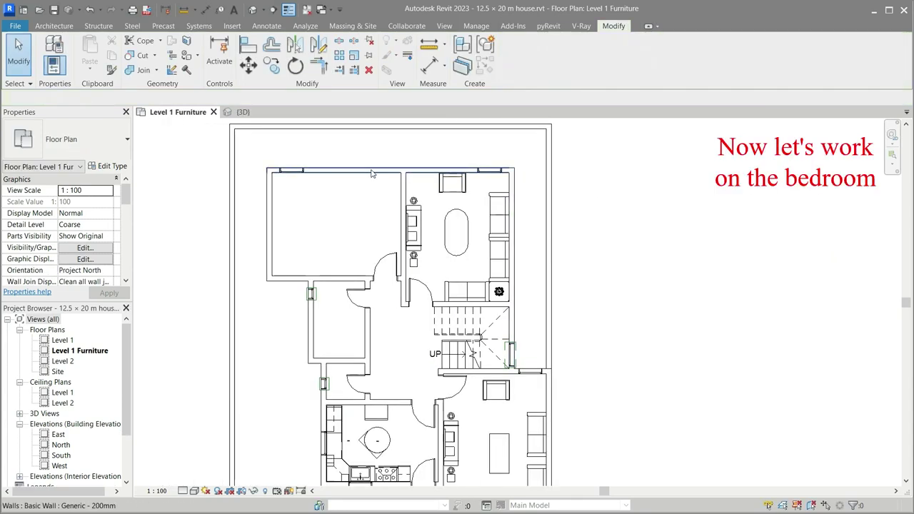
Start placing an Architecture Component and browse to the US metric family library.
click(54, 27)
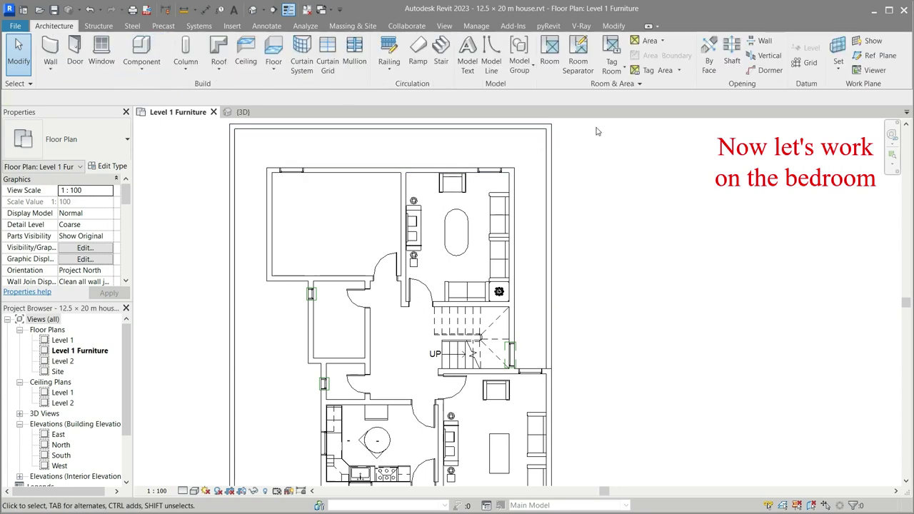
click(133, 46)
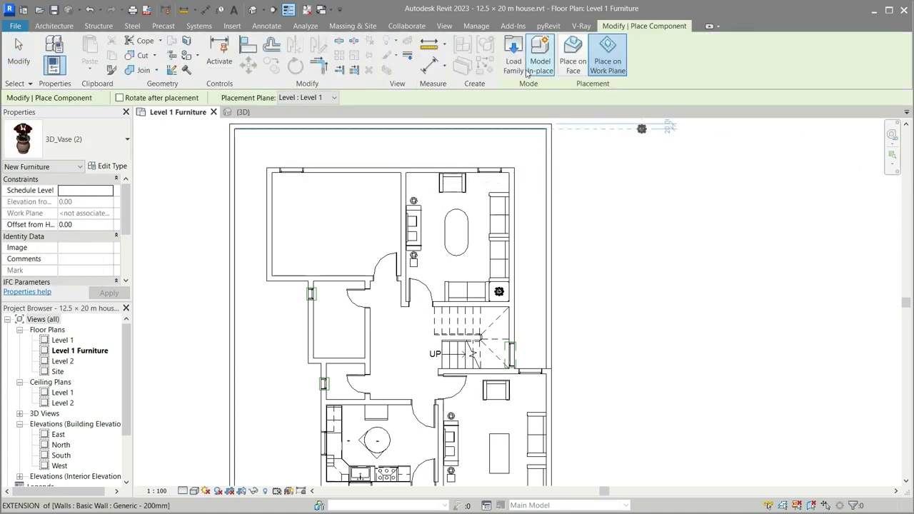
click(513, 49)
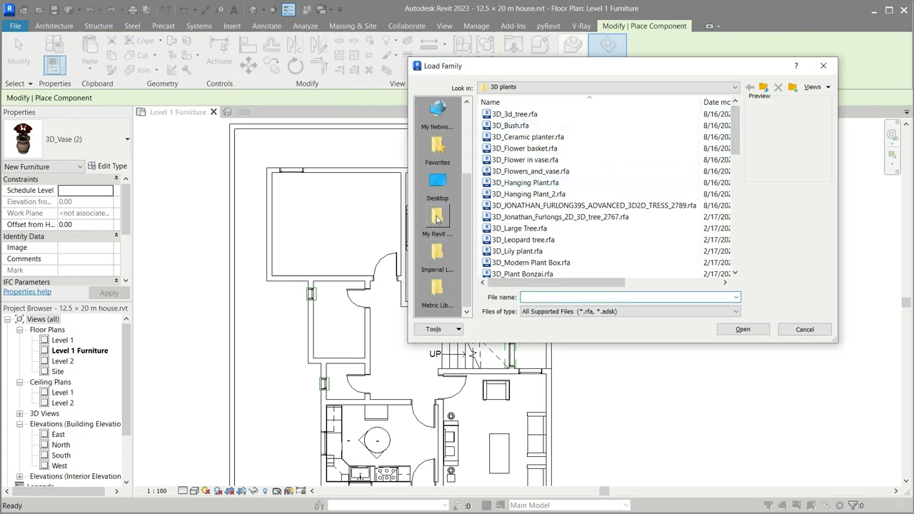
click(439, 287)
double_click(503, 148)
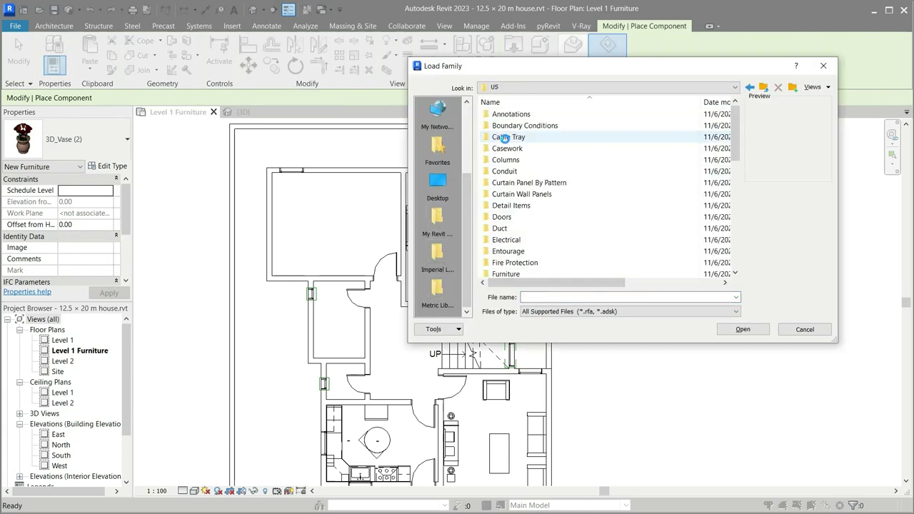
scroll(596, 251, down, 1)
scroll(586, 246, down, 2)
scroll(547, 229, down, 1)
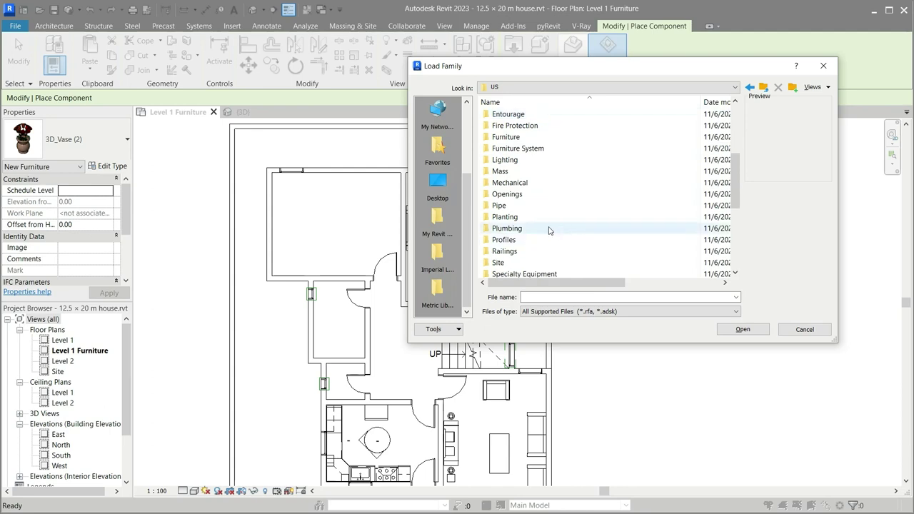
scroll(548, 233, down, 3)
scroll(548, 233, down, 2)
scroll(543, 236, up, 4)
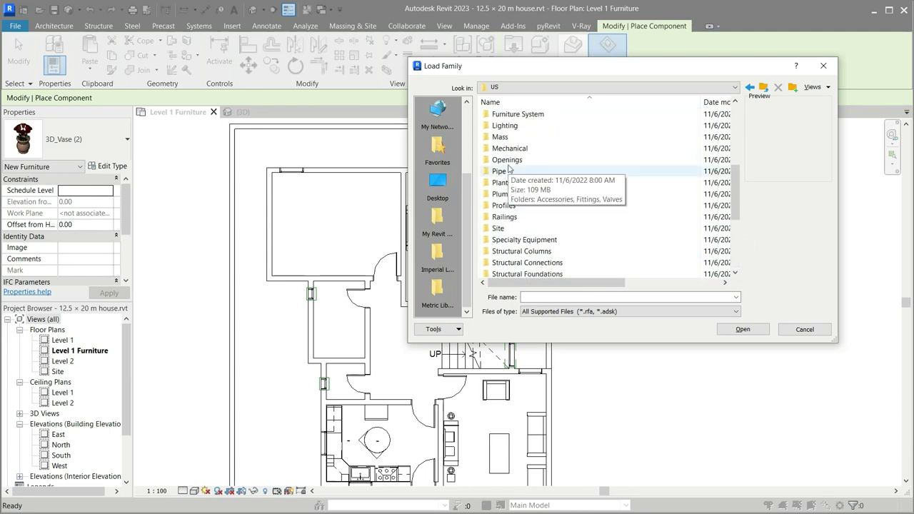
scroll(508, 167, up, 1)
Load M_Bed-Box.rfa from Furniture > Beds into the project.
double_click(506, 137)
double_click(501, 113)
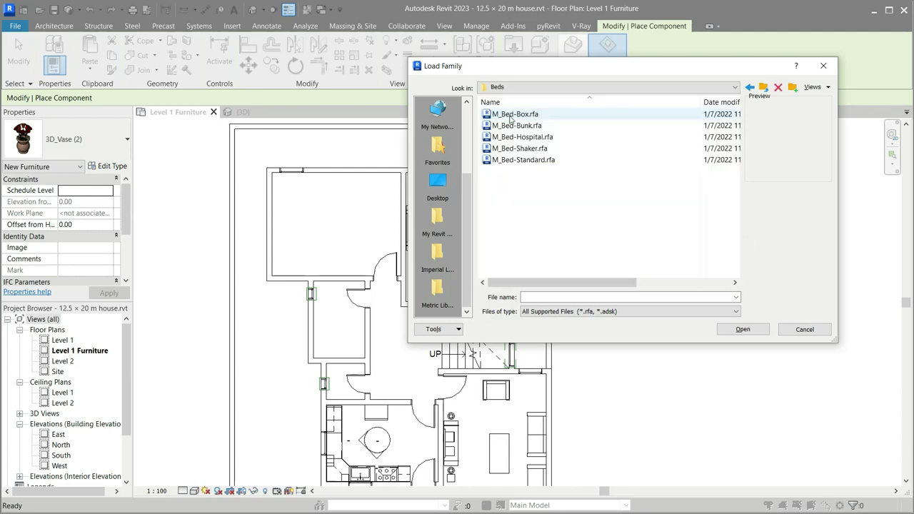
click(516, 125)
key(Down)
key(Down)
key(Down)
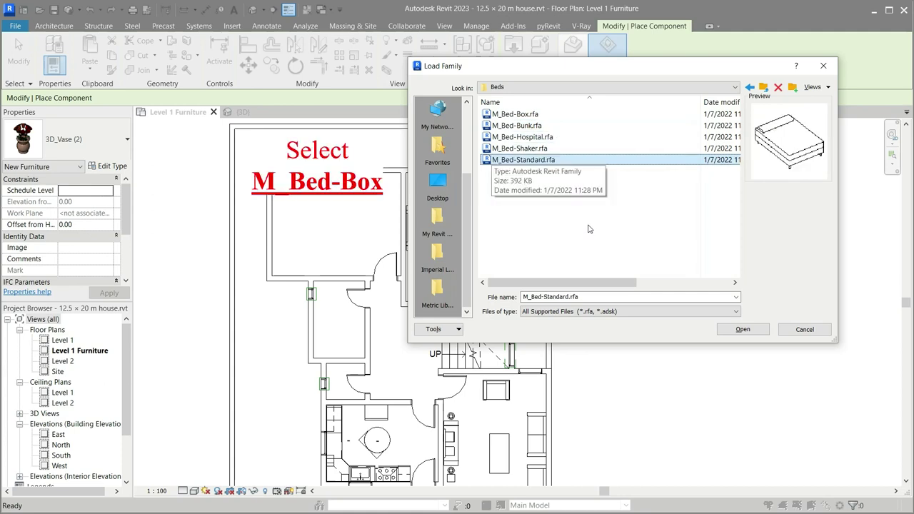
key(Up)
key(Up)
key(Up)
key(Up)
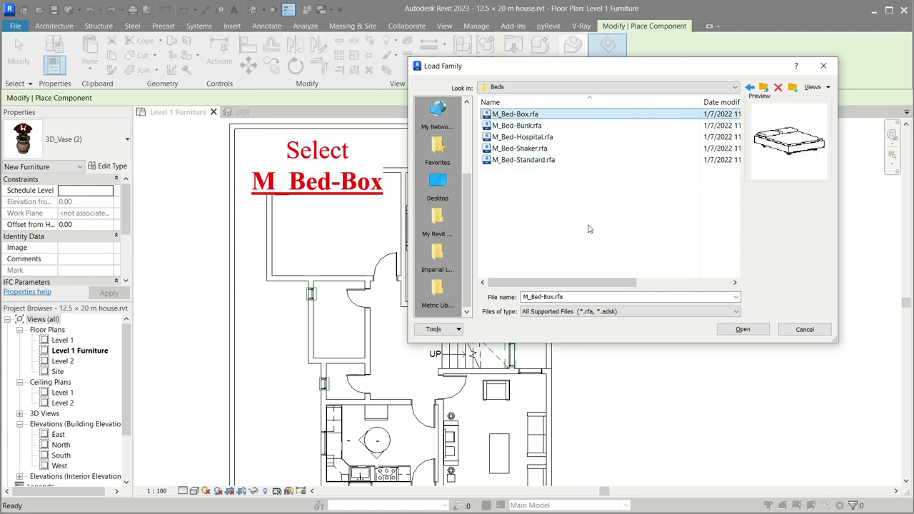
key(Down)
key(Down)
key(Down)
key(Down)
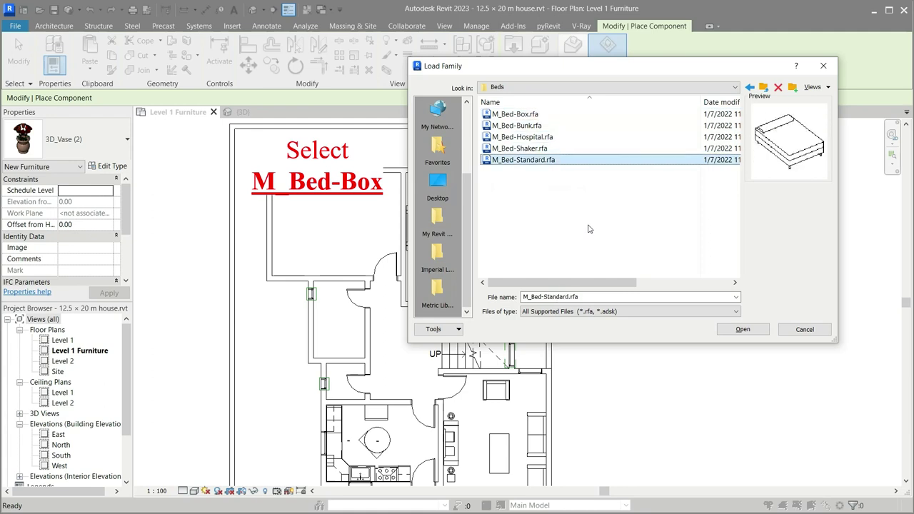
key(Up)
key(Up)
key(Up)
key(Up)
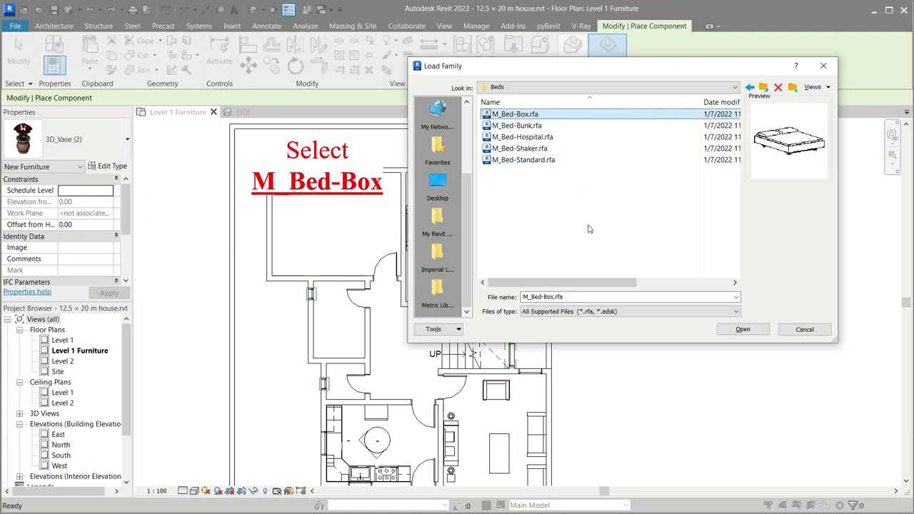
click(740, 333)
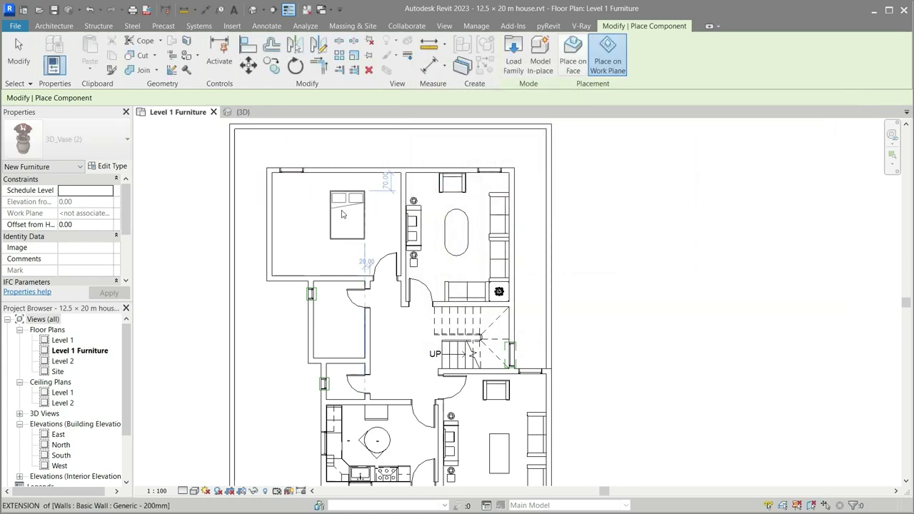
Place a rotated 1525 x 2007mm Queen M_Bed-Box bed against the top-left bedroom's left wall.
click(114, 147)
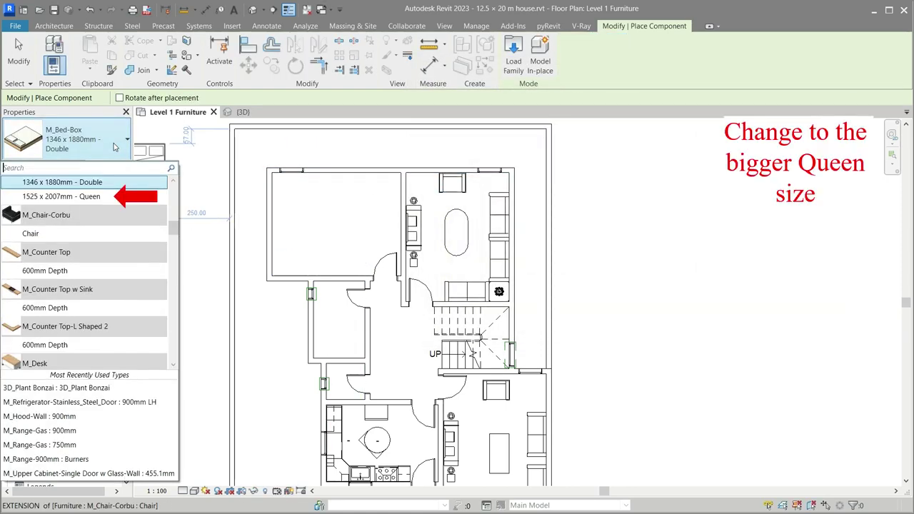
click(84, 197)
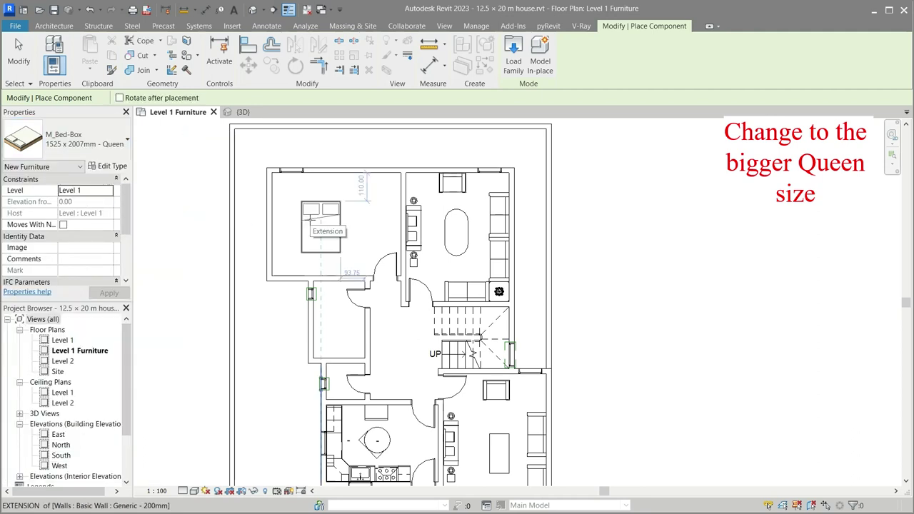
key(space)
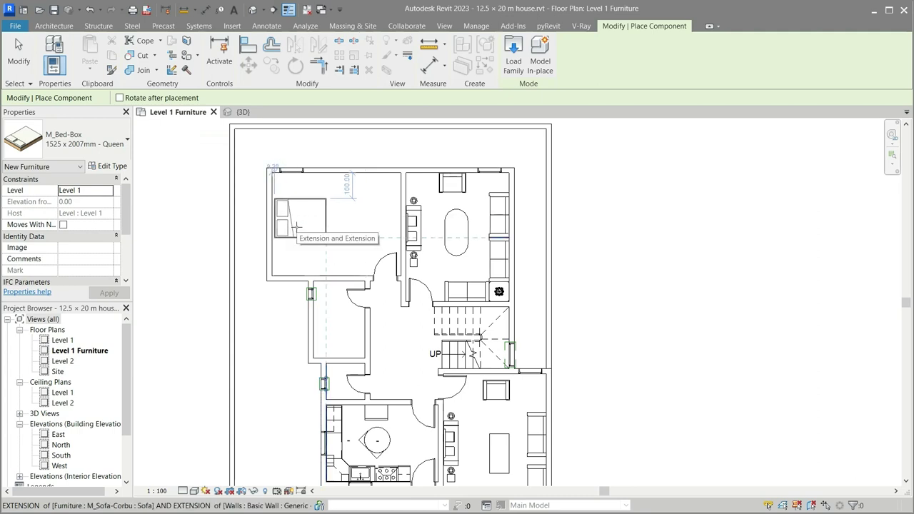
scroll(294, 226, up, 2)
scroll(294, 226, up, 2)
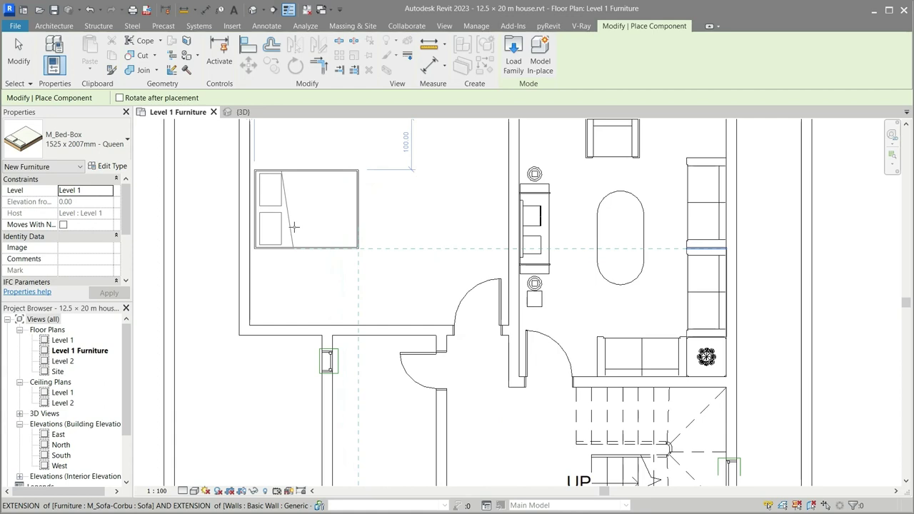
scroll(294, 226, up, 1)
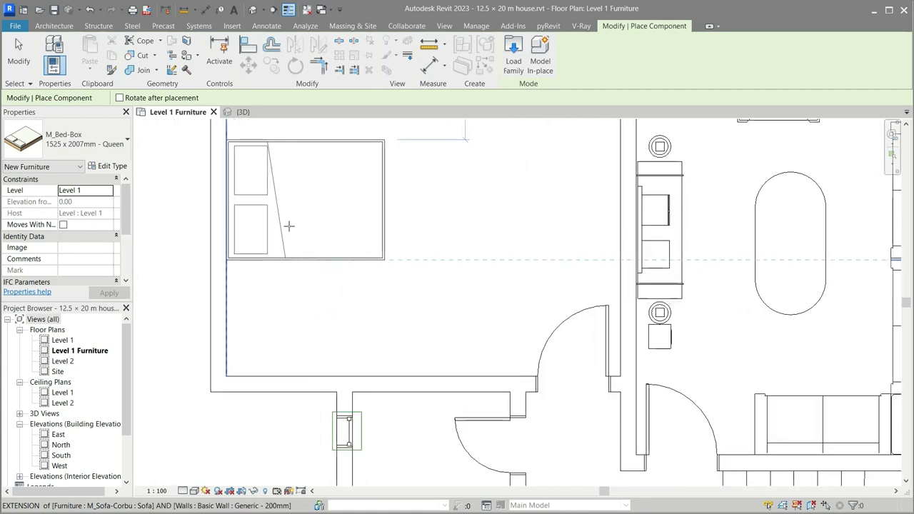
click(289, 227)
scroll(339, 276, down, 1)
scroll(343, 282, down, 1)
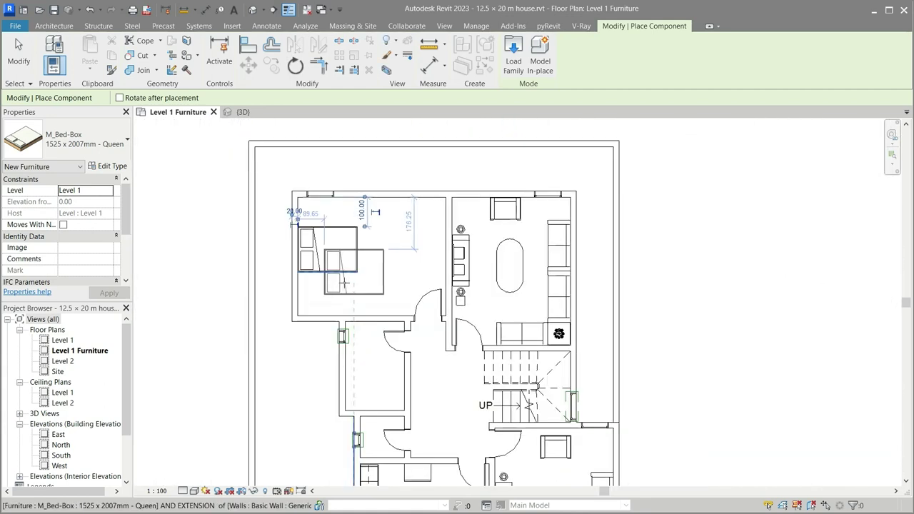
key(Escape)
key(Escape)
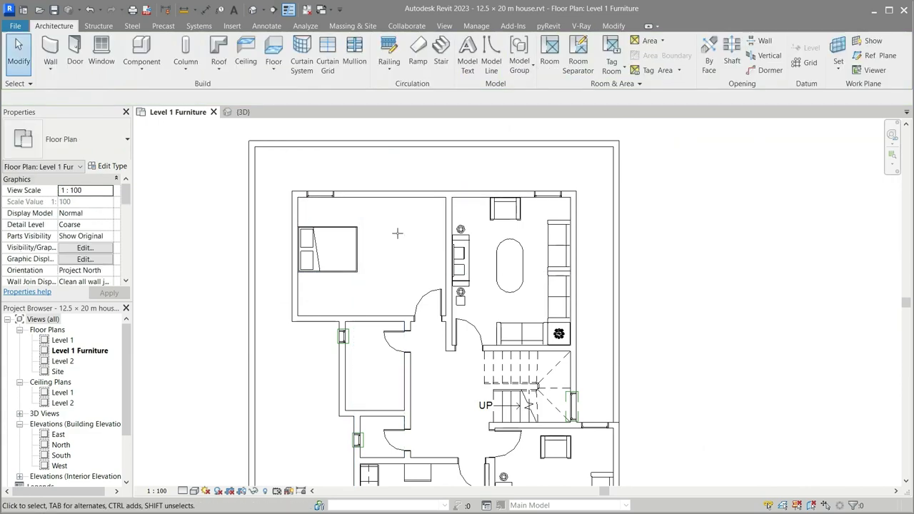
Load the M_Dresser family from the library's Furniture > Storage folder.
click(139, 55)
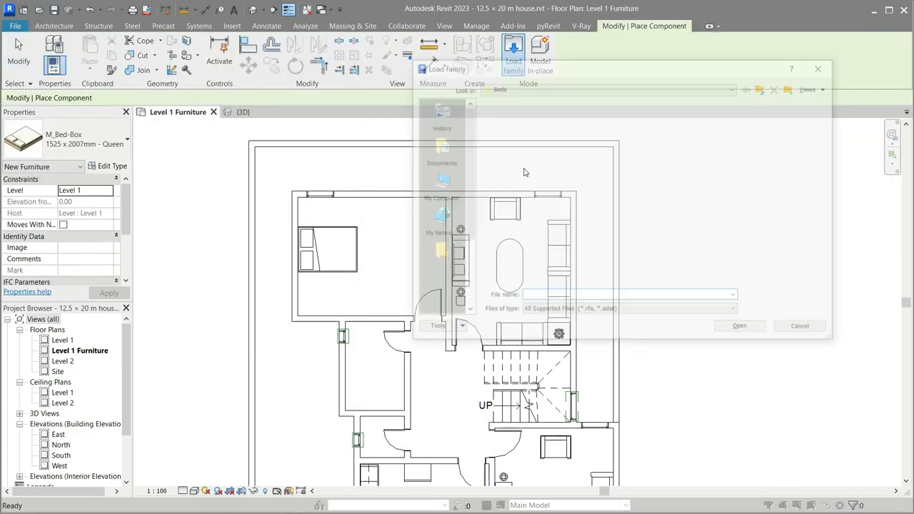
click(765, 87)
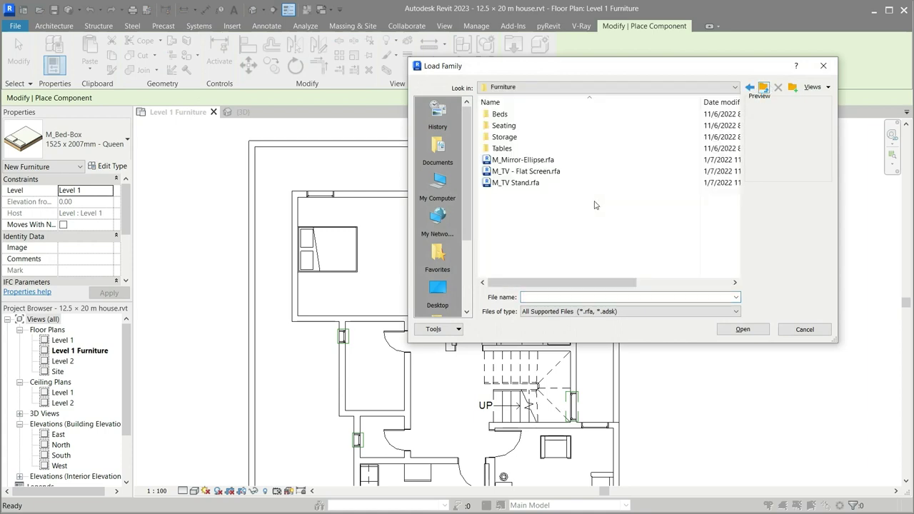
double_click(518, 137)
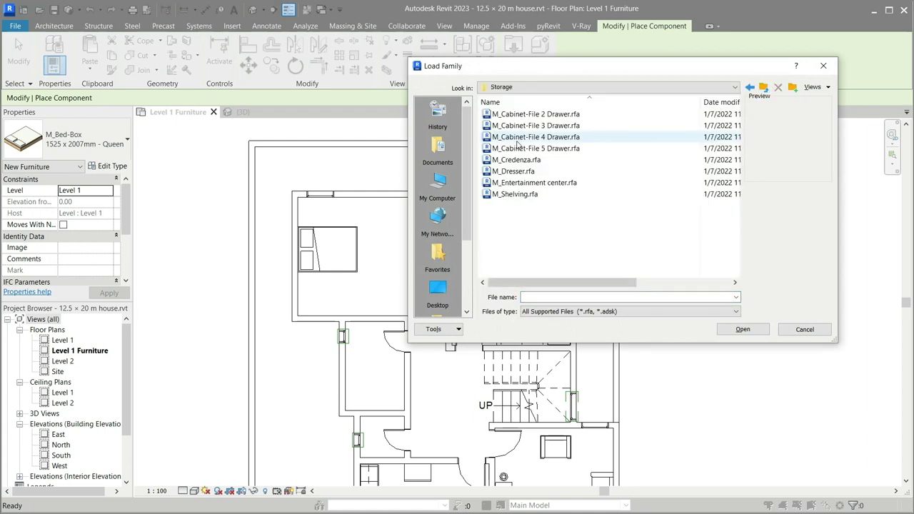
click(536, 115)
key(Down)
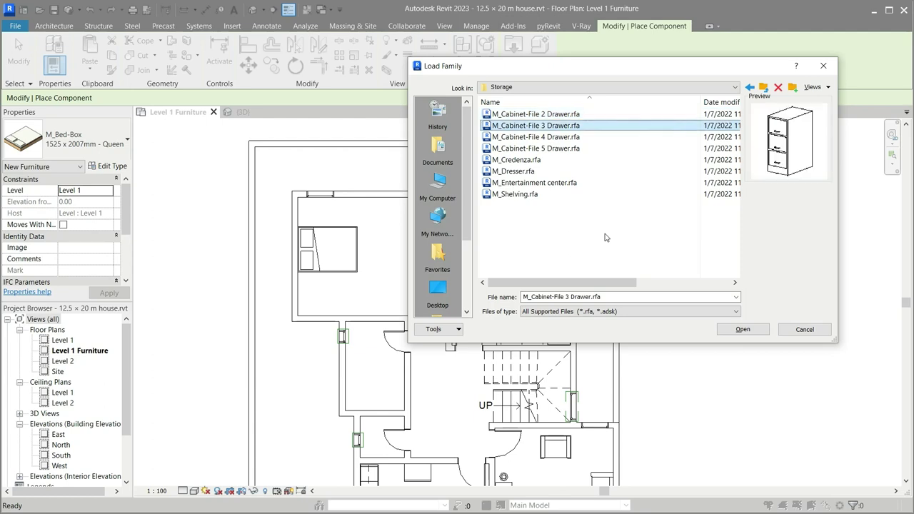
key(Down)
key(Down)
key(Down)
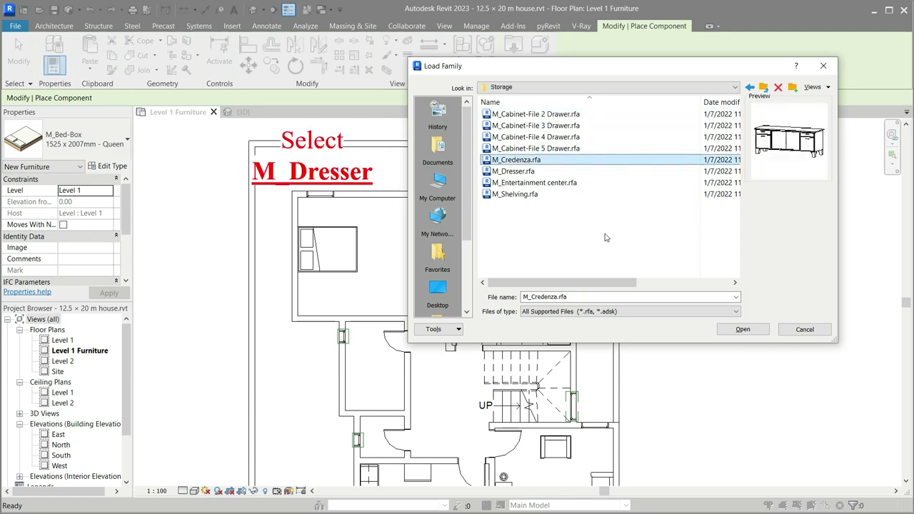
key(Down)
key(Down)
key(Up)
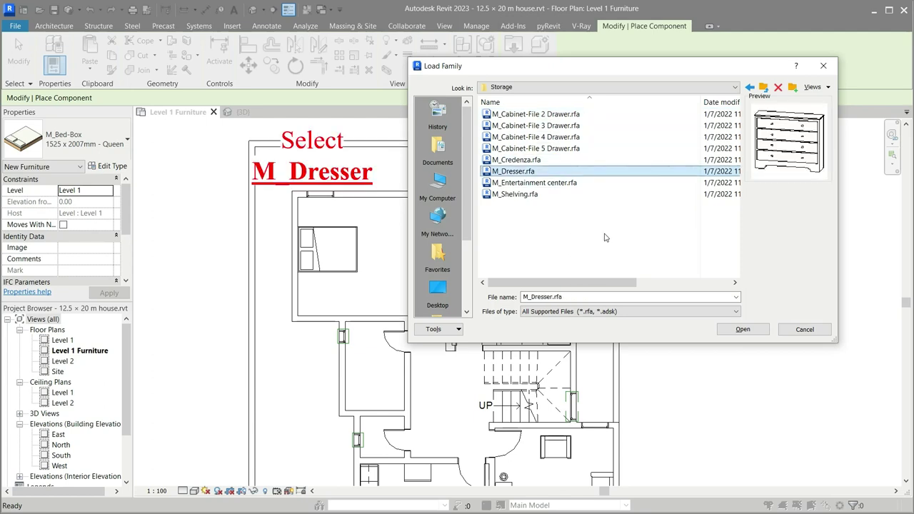
key(Down)
key(Down)
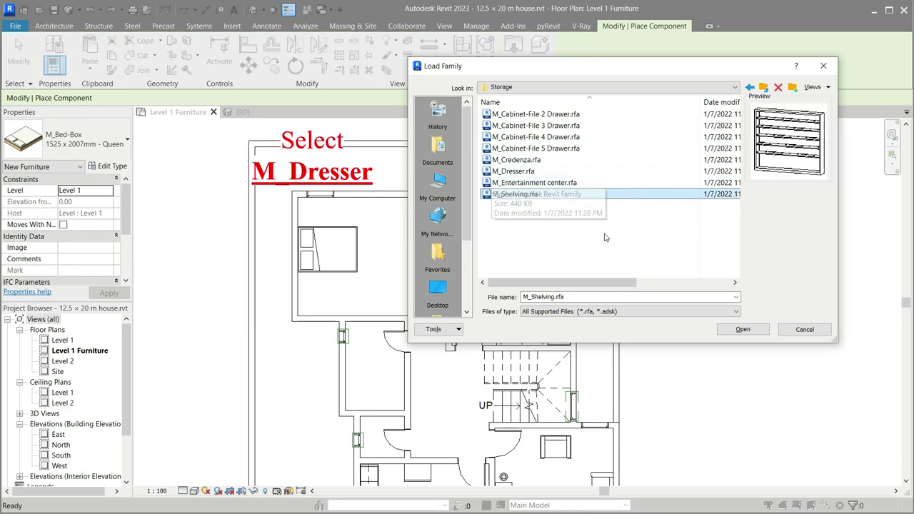
key(Up)
key(Up)
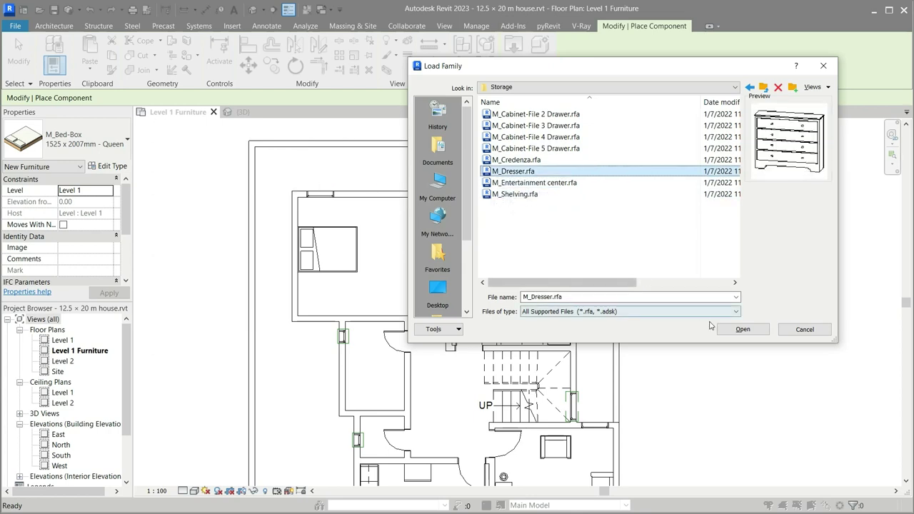
click(743, 329)
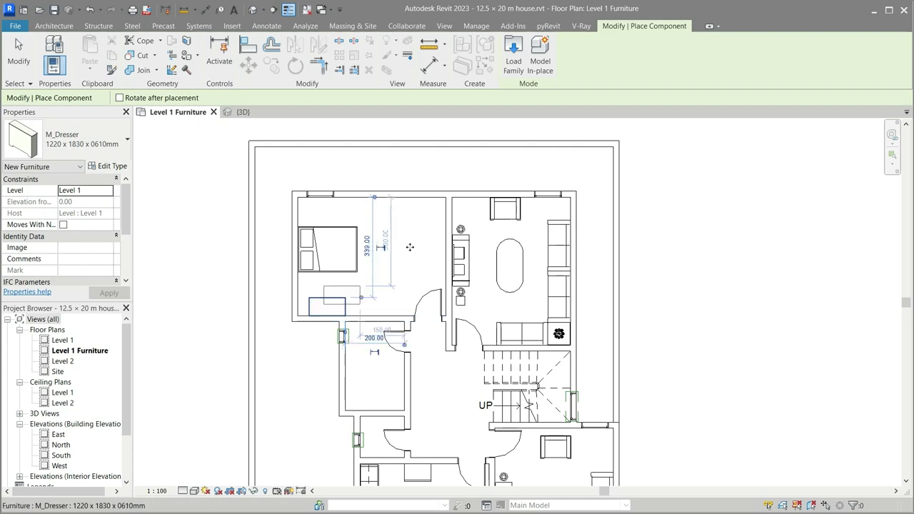
Place the M_Dresser below the bed and view the bed and dresser in a 3D section box.
click(328, 307)
key(Escape)
key(Escape)
click(329, 250)
ctrl+click(328, 307)
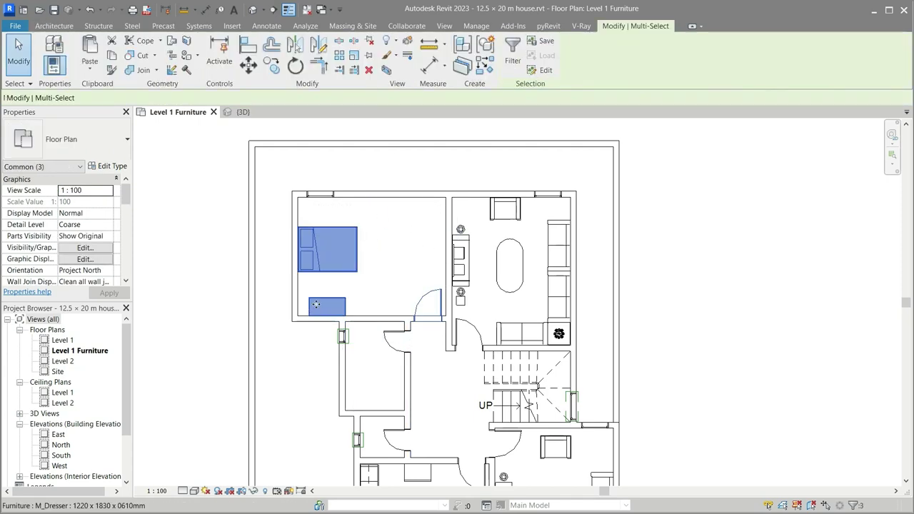
key(b)
key(x)
shift+middle_drag(472, 417, 559, 422)
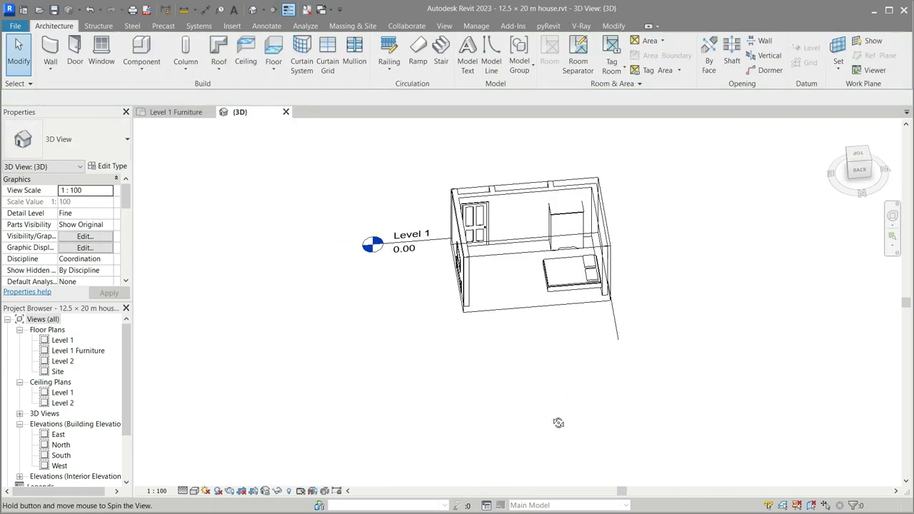
click(565, 218)
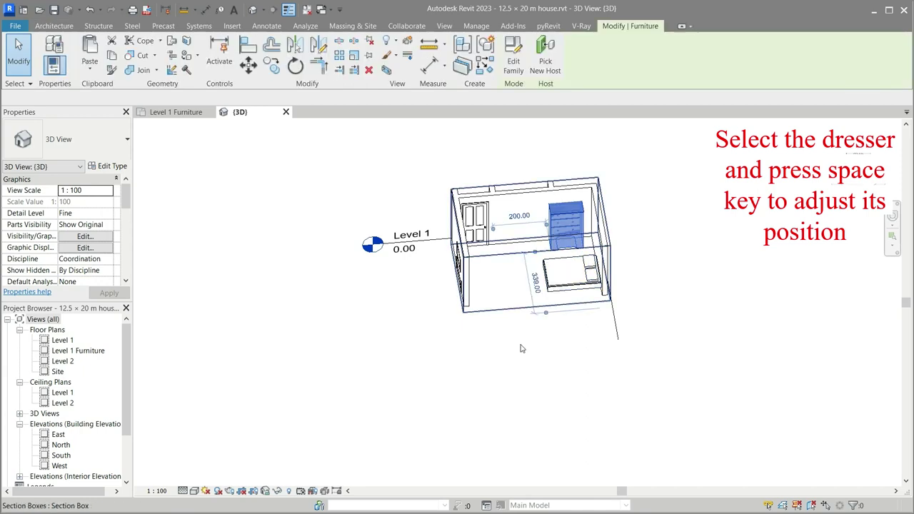
click(176, 112)
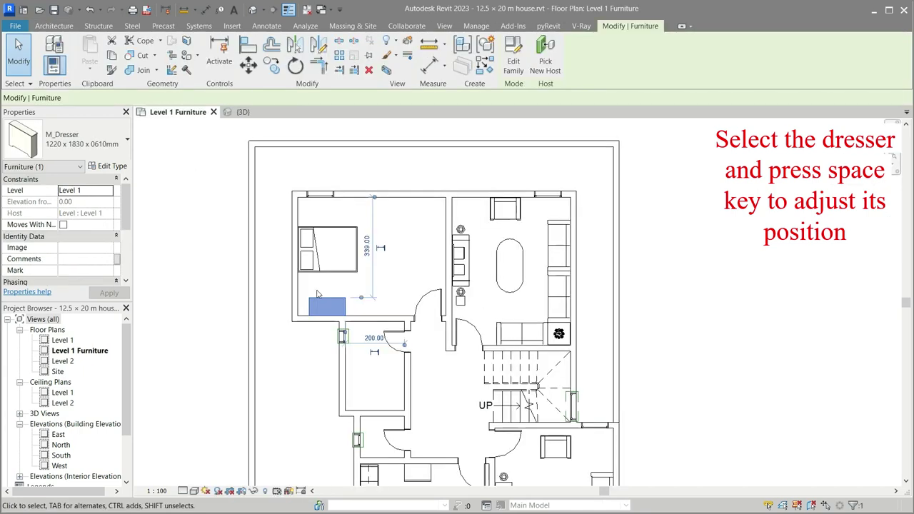
Turn the dresser 180° to face into the room and check it in 3D.
key(space)
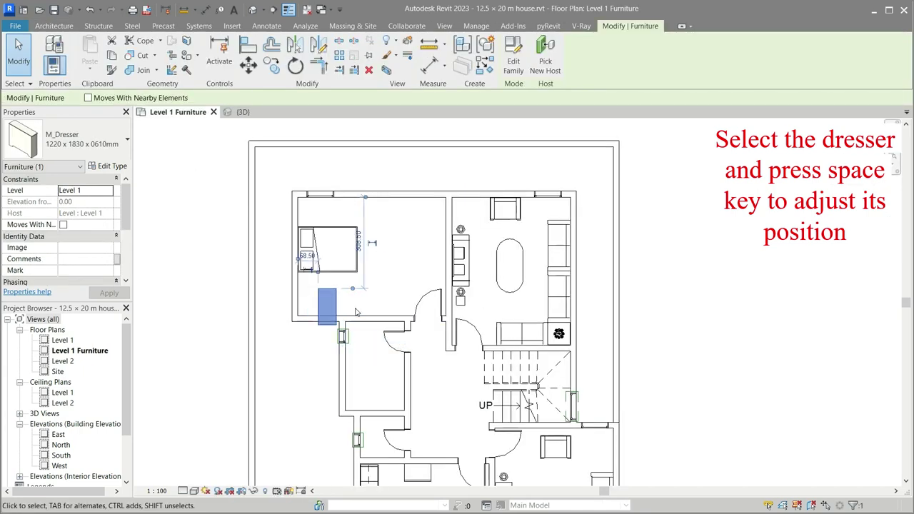
key(space)
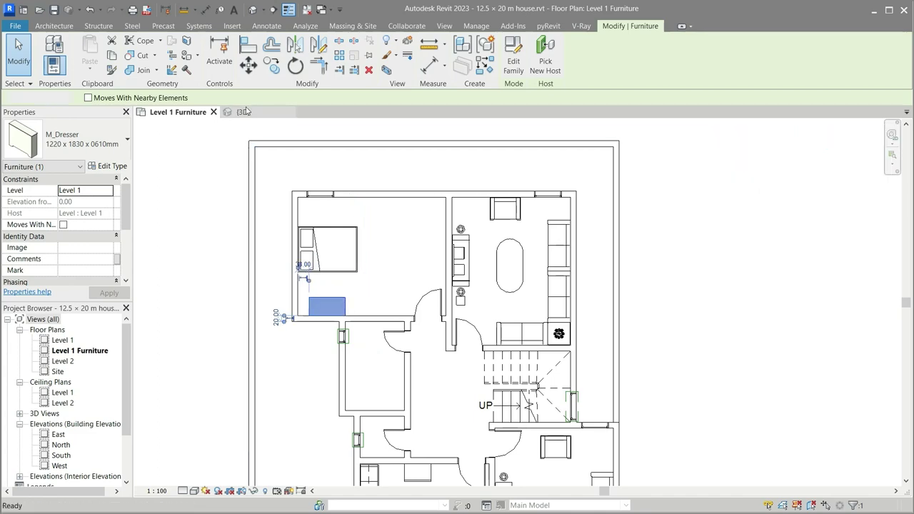
click(243, 112)
key(Escape)
click(178, 113)
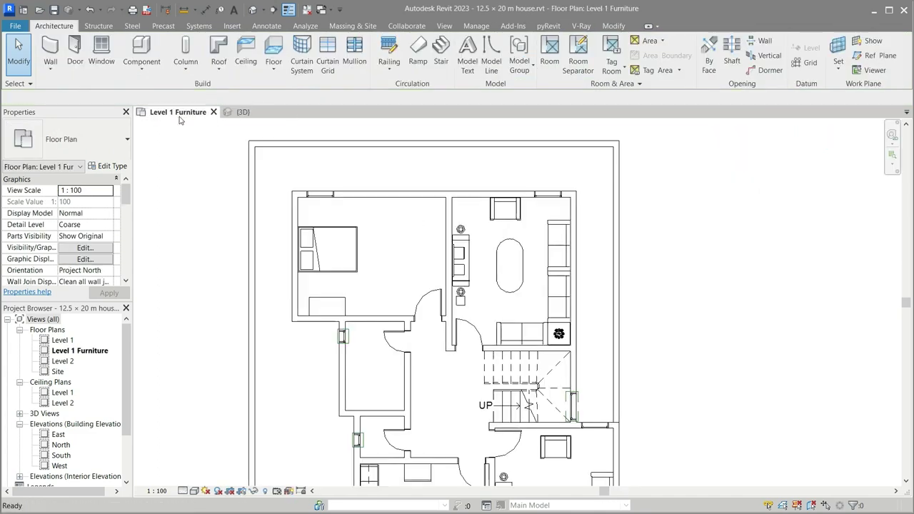
click(155, 63)
Browse the Furniture Seating and Storage folders in the family library.
click(514, 60)
key(BackSpace)
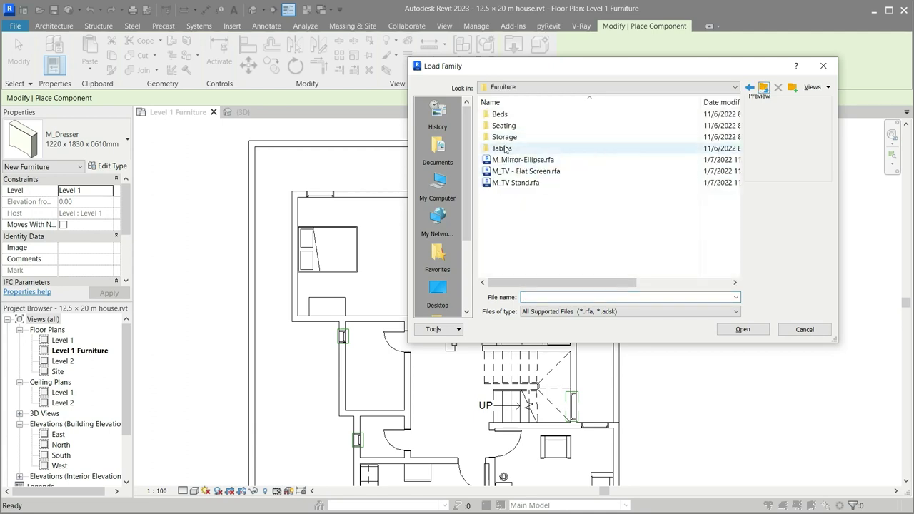
click(504, 127)
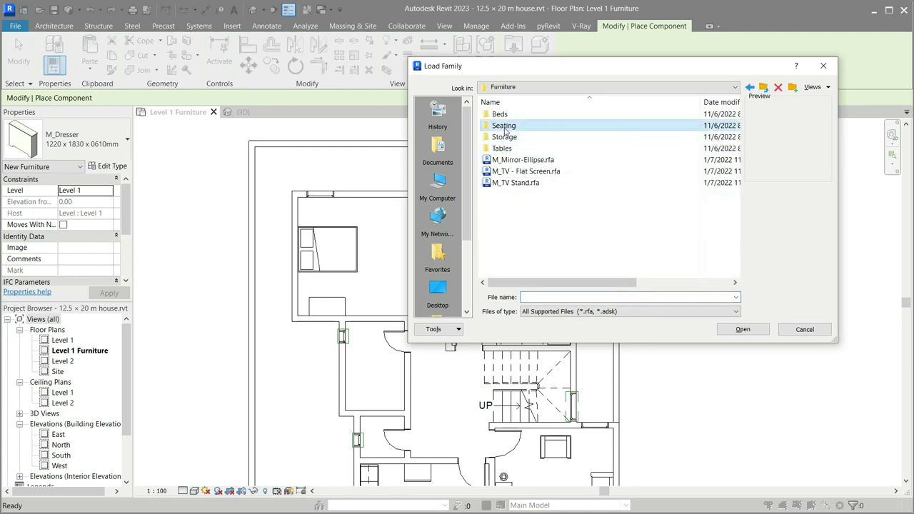
double_click(504, 125)
click(528, 171)
key(BackSpace)
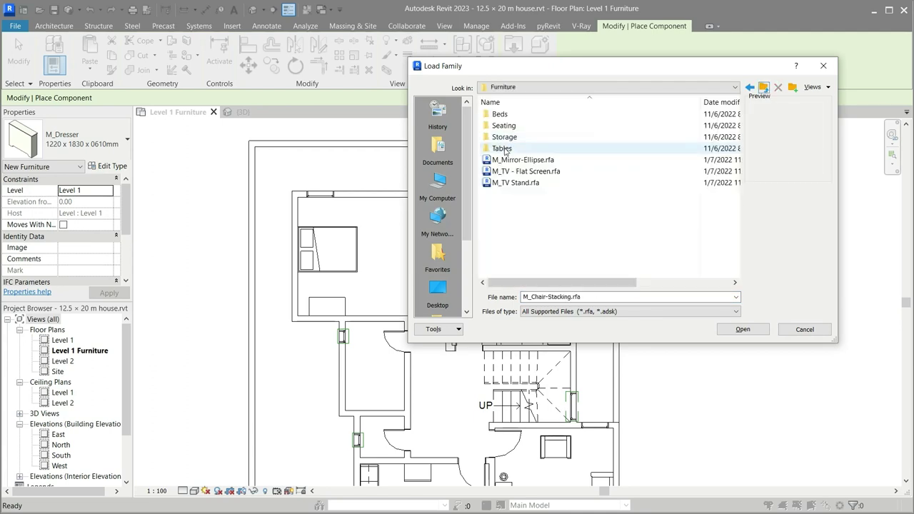
double_click(504, 137)
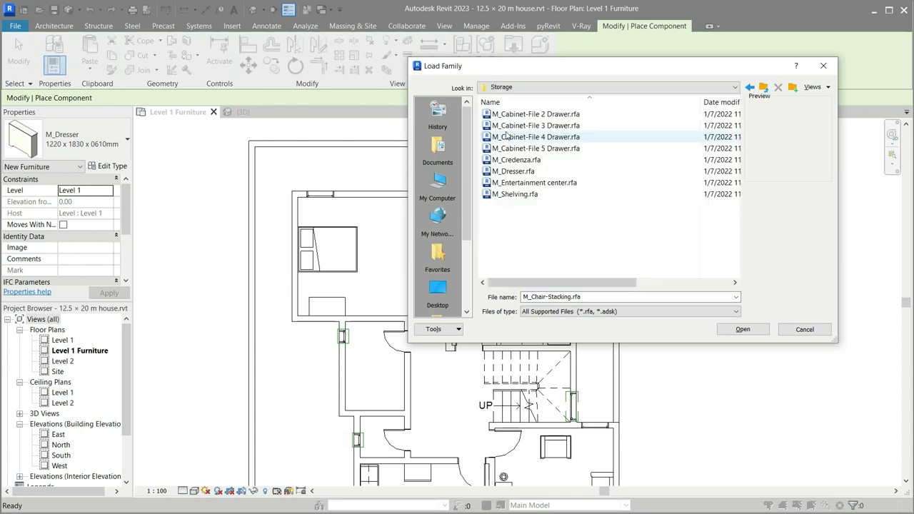
key(Down)
key(Down)
key(Down)
key(Down)
key(Down)
key(Down)
key(Down)
key(Up)
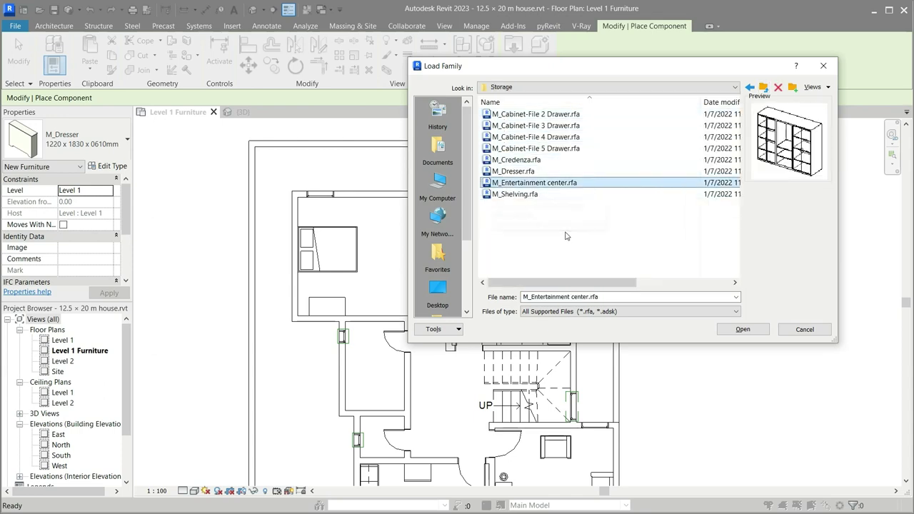
Select M_Furniture_System-Storage-Cabinet-2_Drawer.rfa in the Furniture System > Storage folder.
click(764, 86)
click(764, 86)
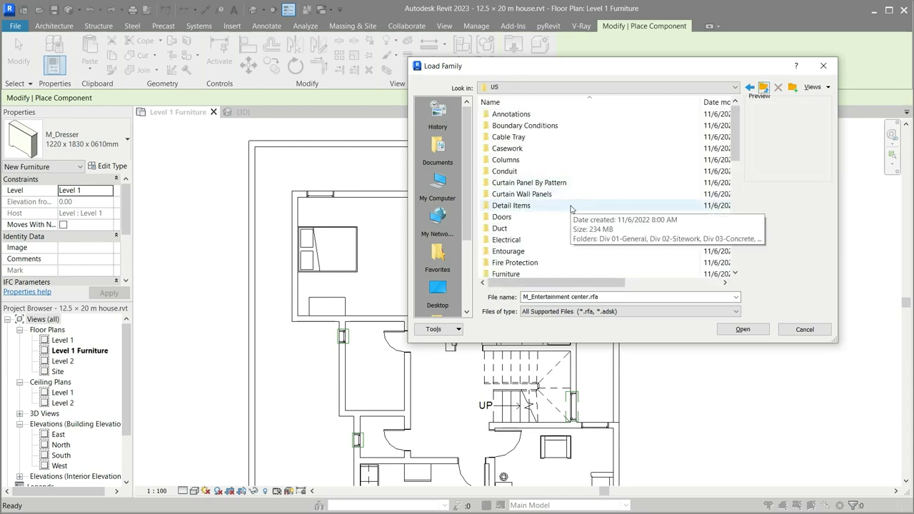
scroll(551, 214, down, 2)
double_click(541, 216)
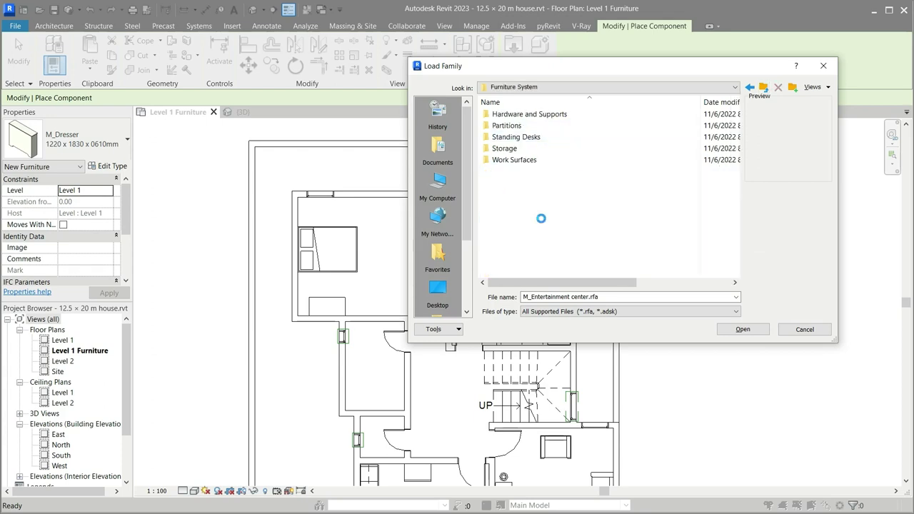
double_click(504, 148)
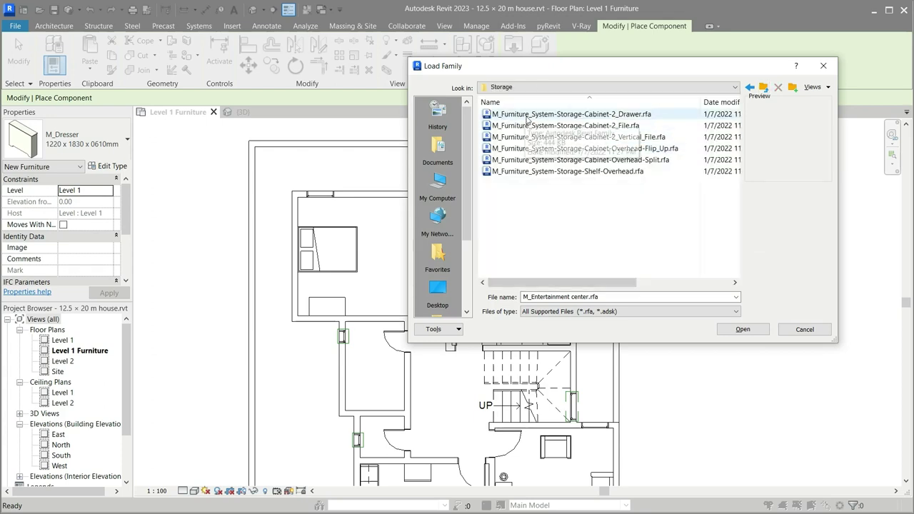
key(Down)
key(Down)
key(Down)
key(Down)
key(Down)
key(Up)
key(Up)
key(Up)
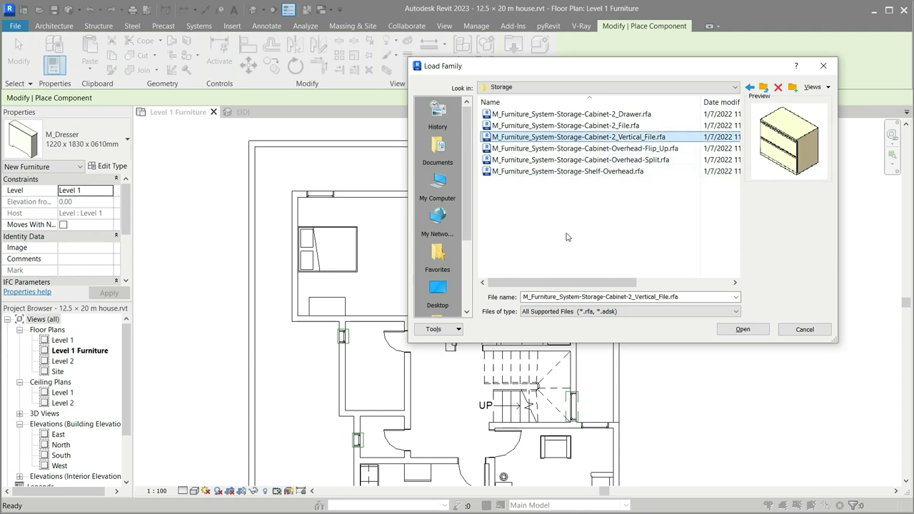
key(Up)
key(Up)
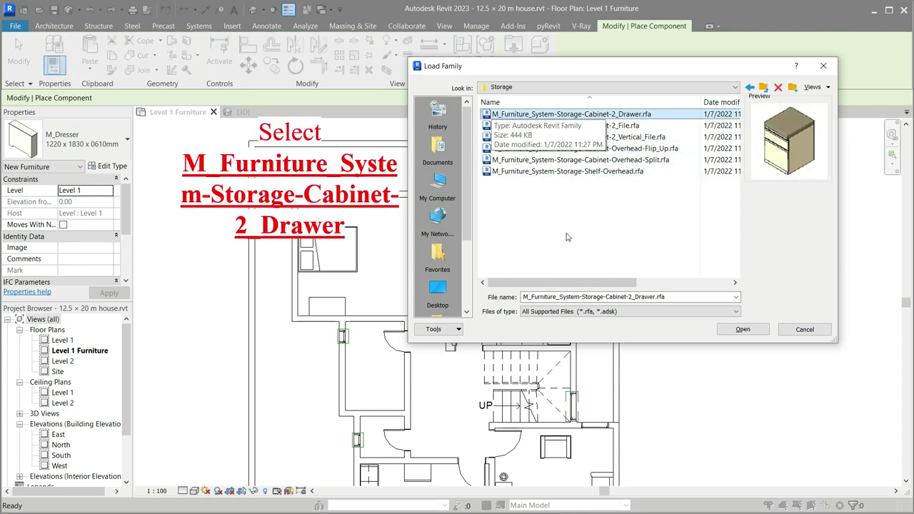
key(Down)
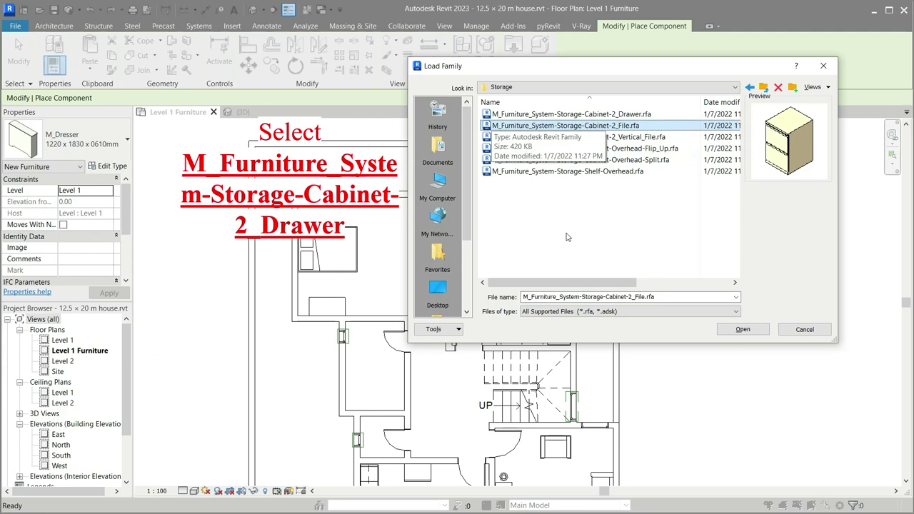
key(Up)
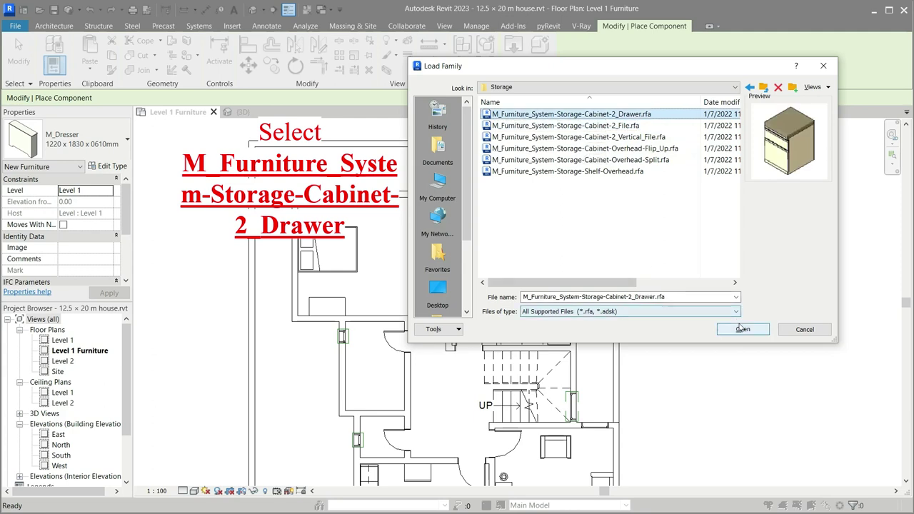
Load the two-drawer cabinet family and place one cabinet in the bedroom's top-left corner.
click(742, 329)
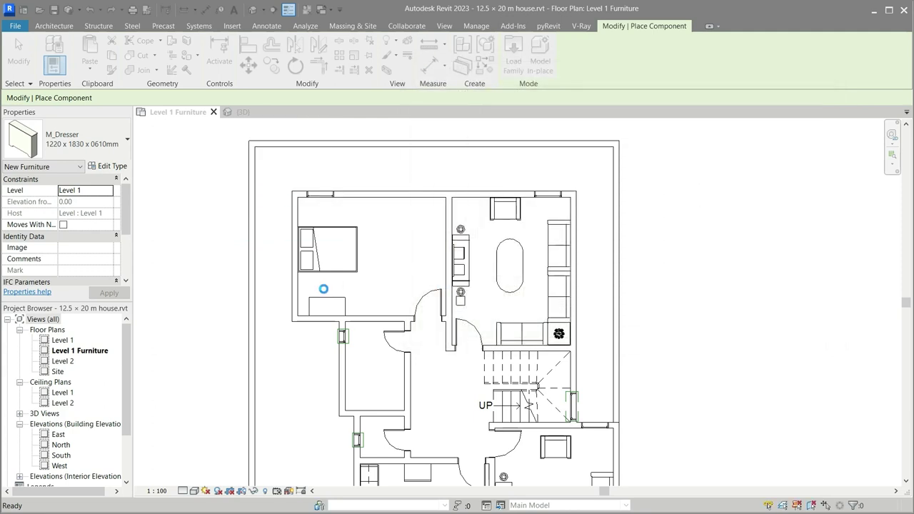
scroll(318, 287, up, 3)
scroll(318, 287, up, 3)
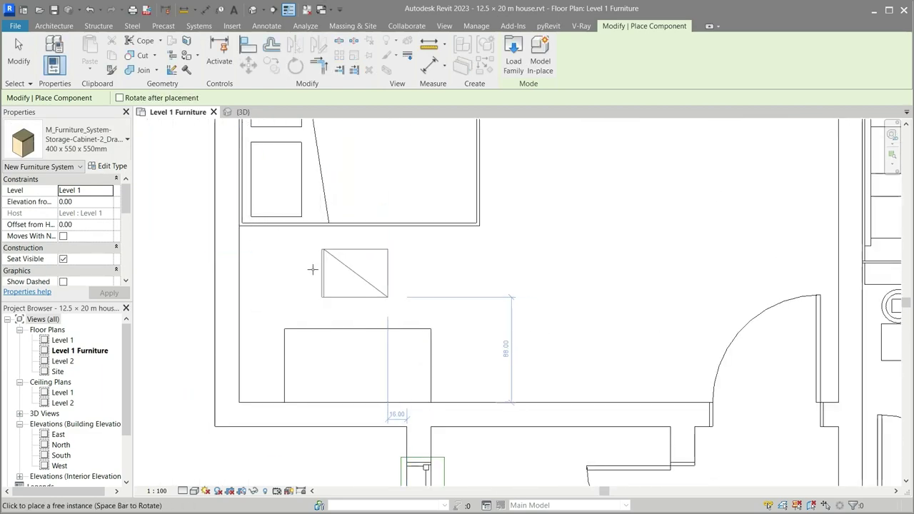
click(240, 250)
key(Escape)
key(Escape)
click(256, 114)
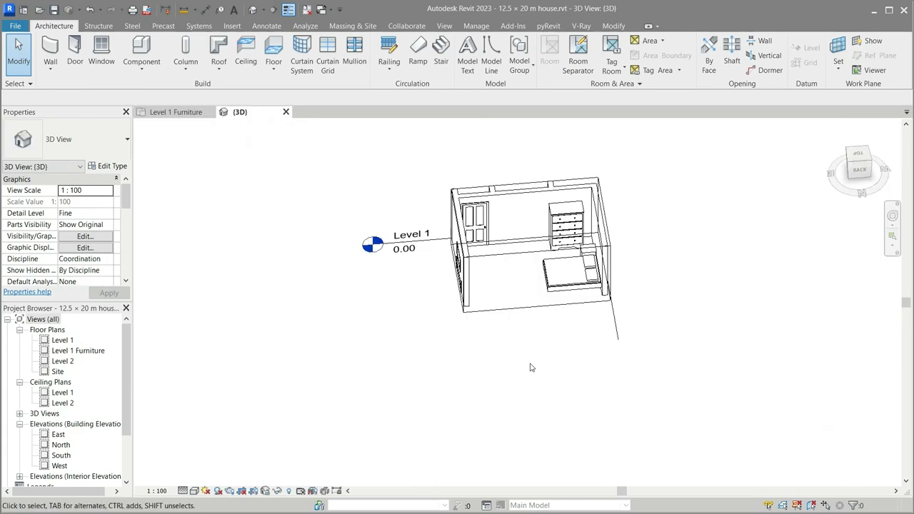
mouse_move(533, 370)
shift+middle_down()
mouse_move(641, 392)
mouse_move(699, 300)
mouse_move(447, 262)
shift+middle_up()
click(395, 184)
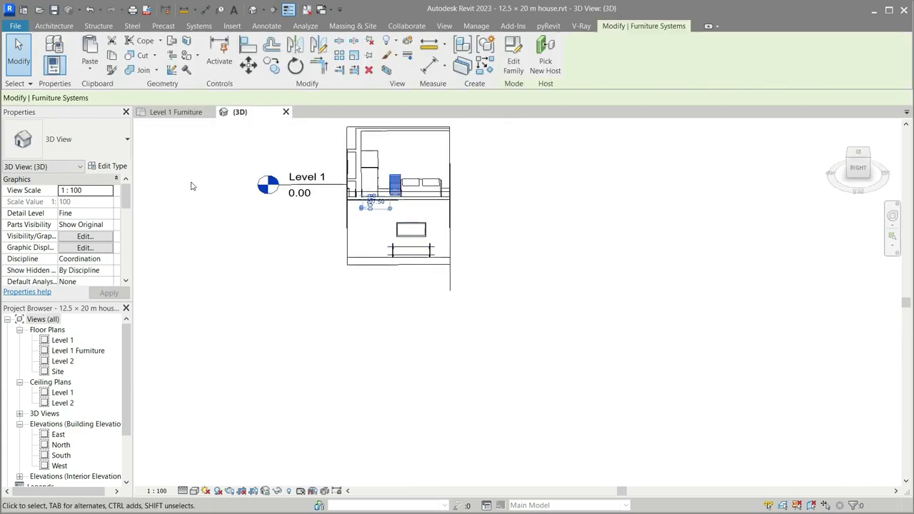
Change the cabinet's type to 450 x 550 x 550mm.
click(86, 139)
click(162, 174)
click(85, 139)
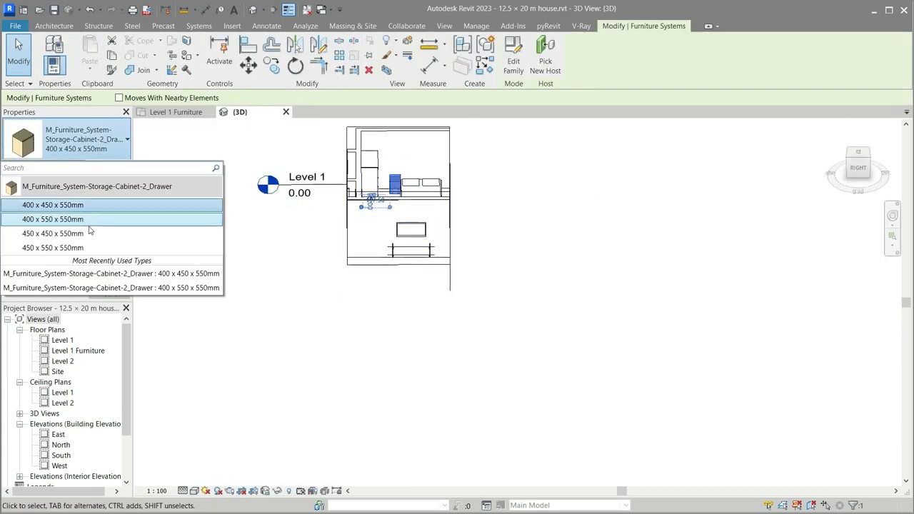
click(64, 231)
click(86, 139)
click(64, 216)
scroll(386, 196, up, 3)
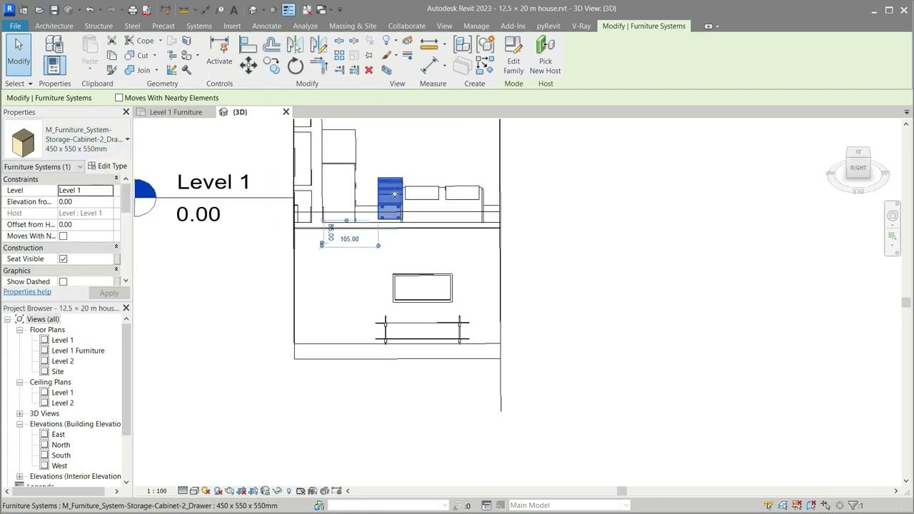
scroll(386, 196, up, 2)
key(ctrl+Tab)
drag(259, 244, 321, 257)
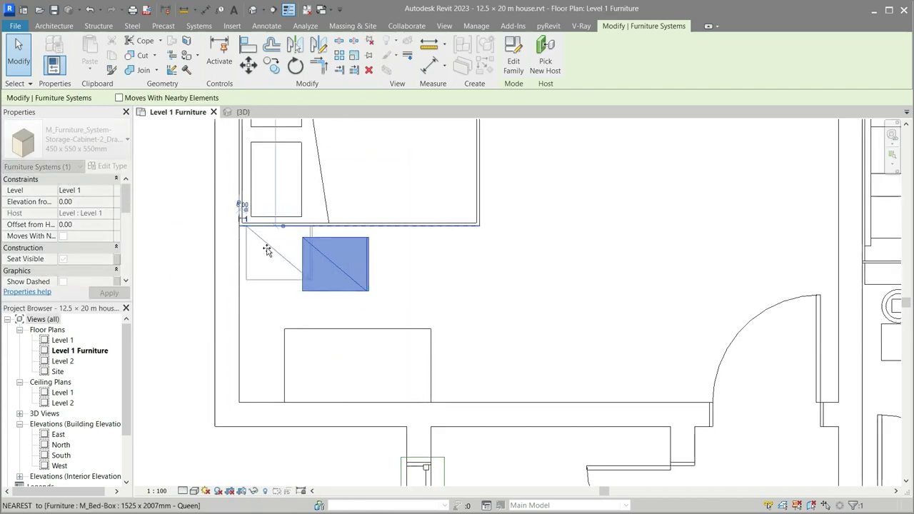
key(ctrl+z)
Switch the 3D bedroom view to the Realistic visual style.
key(ctrl+Tab)
click(639, 285)
mouse_move(639, 286)
shift+middle_down()
mouse_move(641, 262)
mouse_move(681, 290)
mouse_move(724, 257)
mouse_move(679, 172)
mouse_move(689, 175)
shift+middle_up()
click(483, 261)
key(Escape)
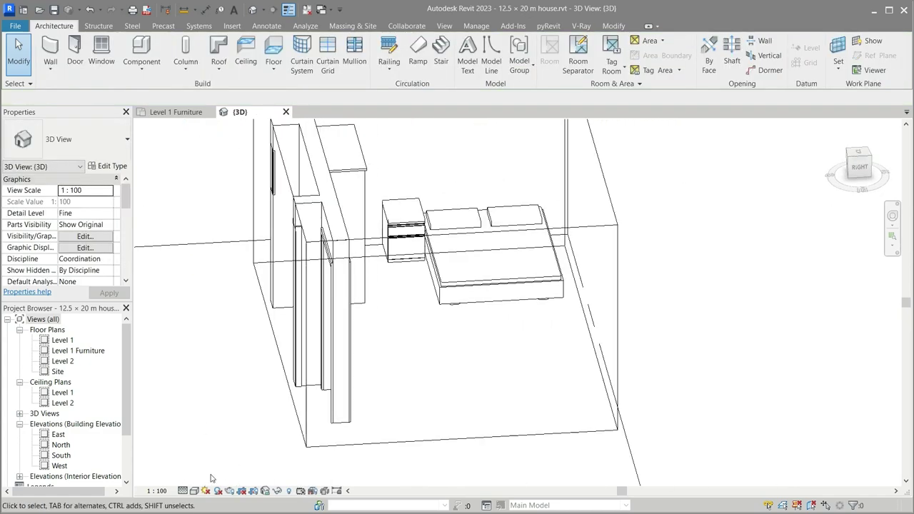
click(194, 491)
click(208, 458)
click(360, 264)
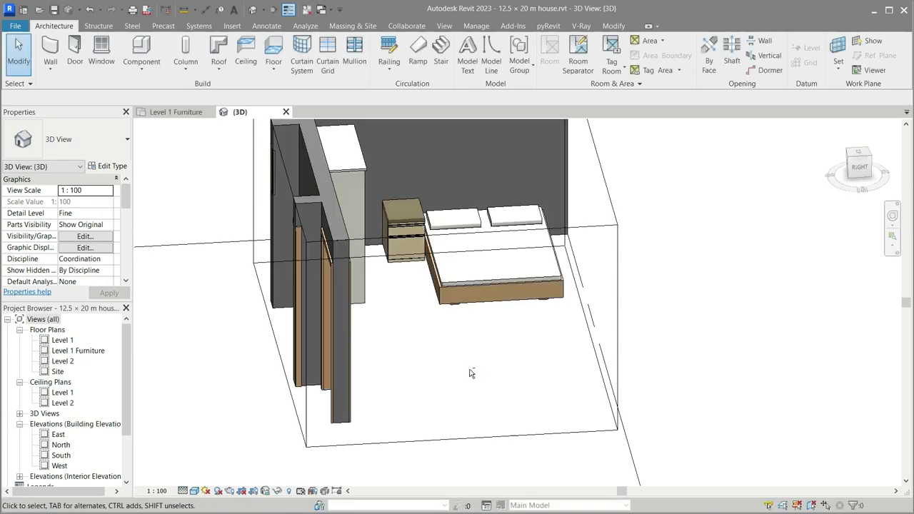
mouse_move(470, 373)
shift+middle_down()
mouse_move(434, 359)
mouse_move(467, 373)
mouse_move(433, 372)
shift+middle_up()
Create a matching second cabinet on the bed's other side.
key(ctrl+Tab)
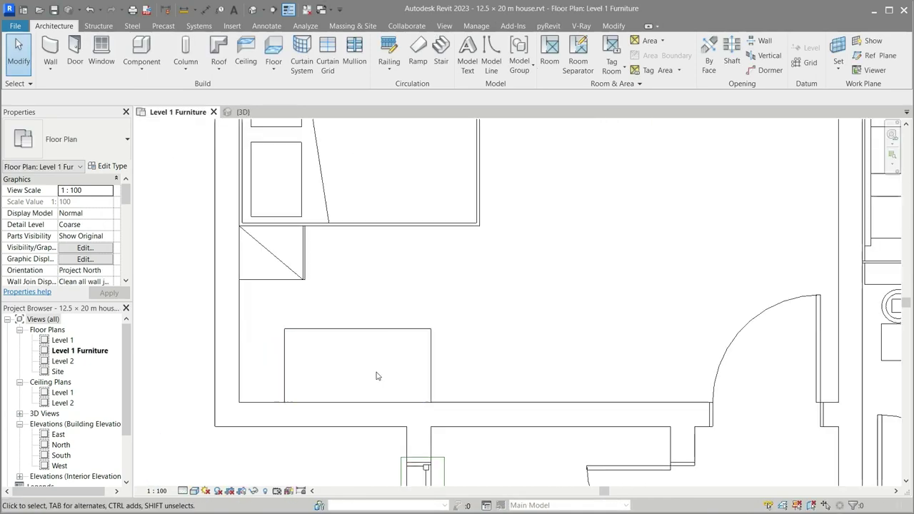
scroll(393, 375, down, 3)
click(356, 336)
click(543, 45)
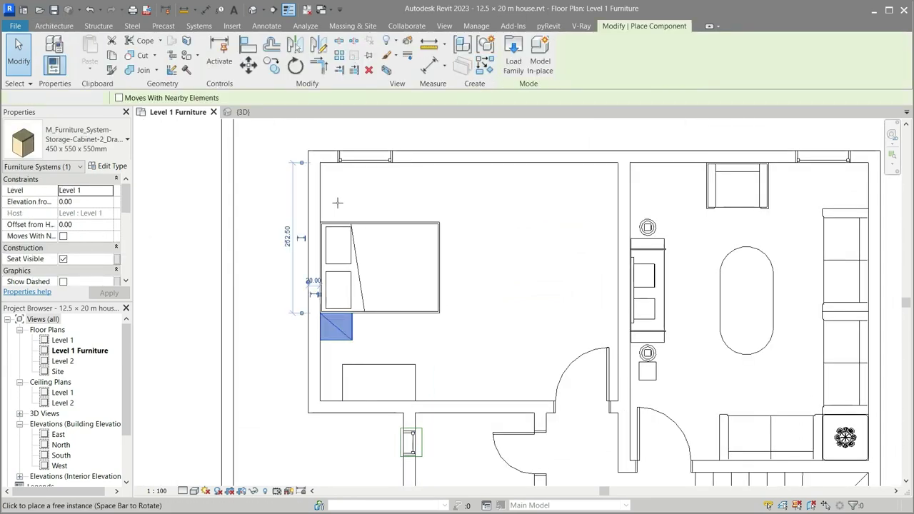
click(357, 210)
key(Escape)
key(Escape)
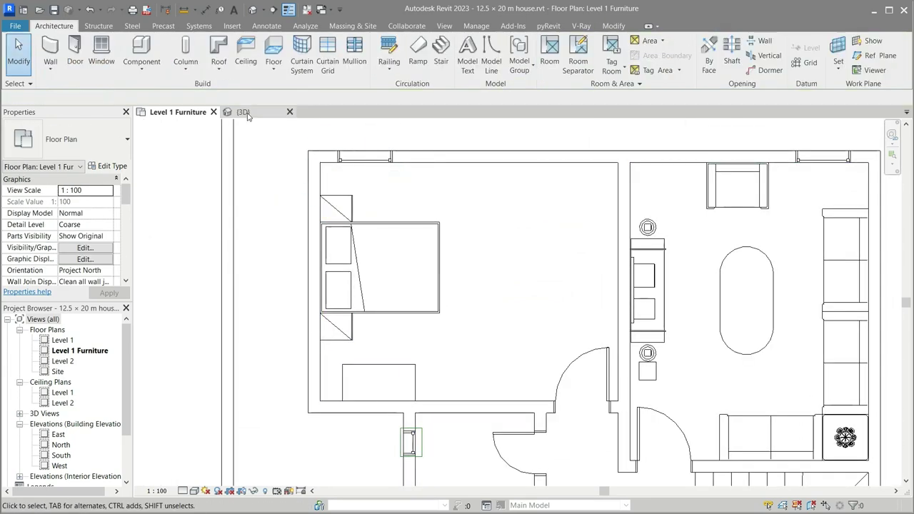
Stretch the 3D section box rightward to include the new cabinet.
key(ctrl+Tab)
click(600, 242)
drag(601, 241, 644, 242)
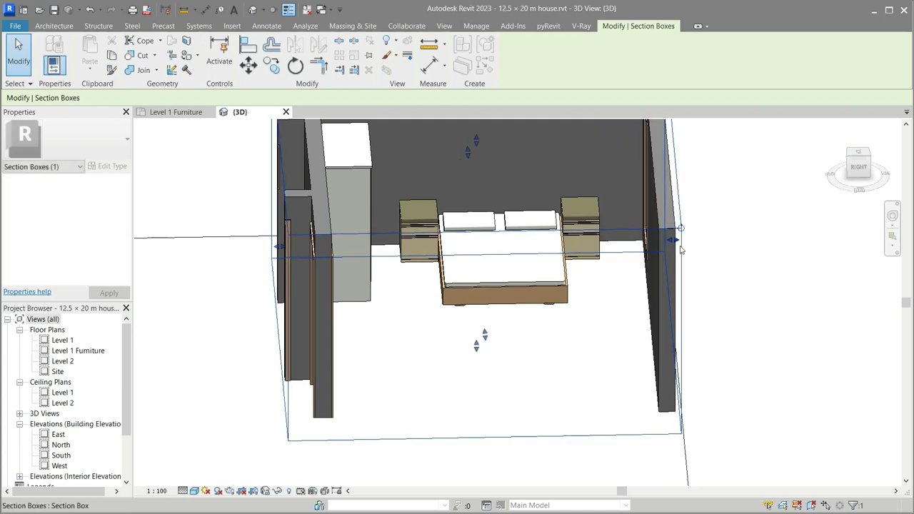
drag(643, 242, 679, 240)
key(ctrl+Tab)
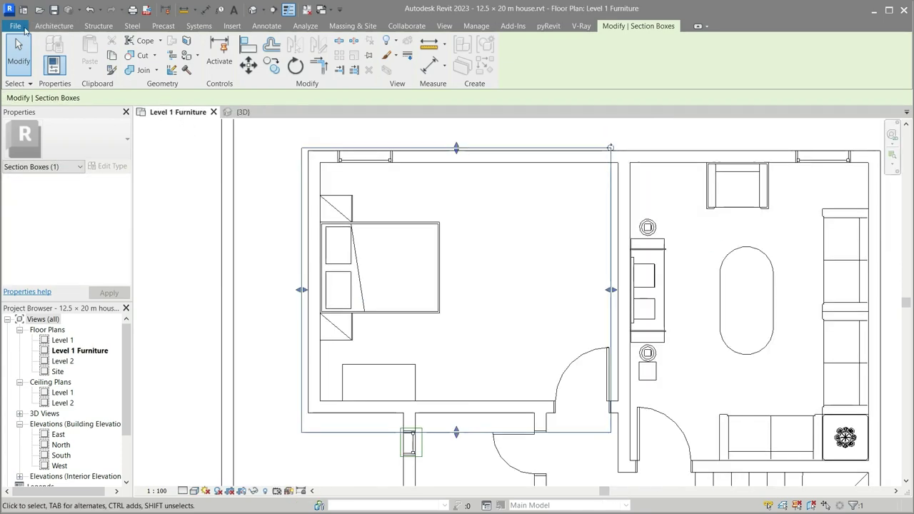
click(53, 25)
Load M_Tall Cabinet-Double Door(4) from the Casework > Tall Cabinets folder.
click(141, 50)
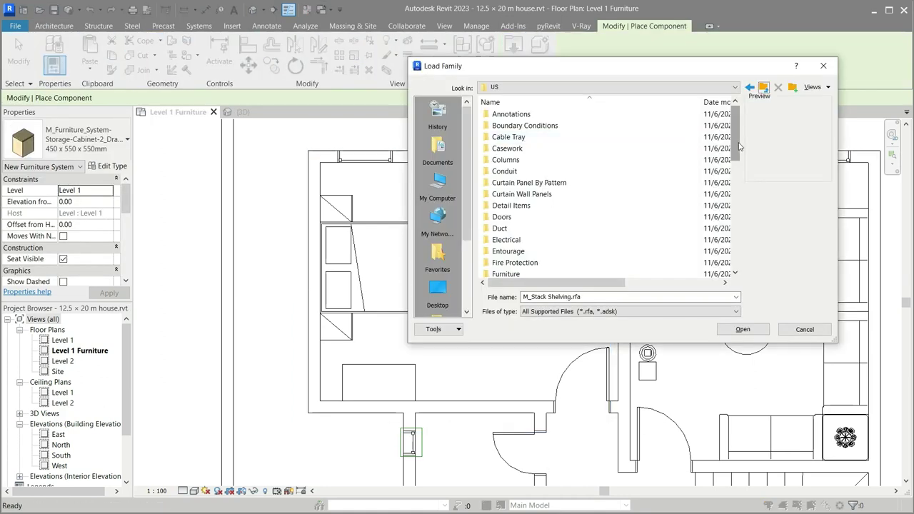
double_click(539, 149)
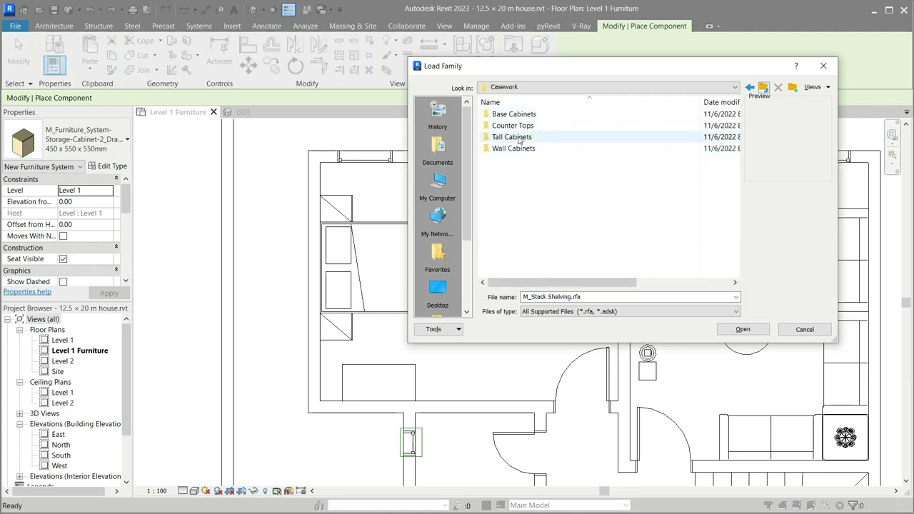
double_click(517, 137)
click(518, 116)
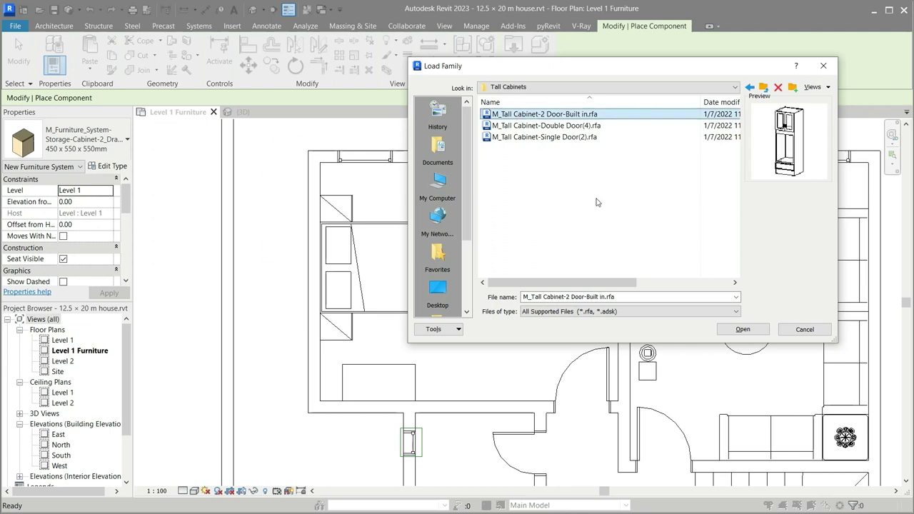
key(Down)
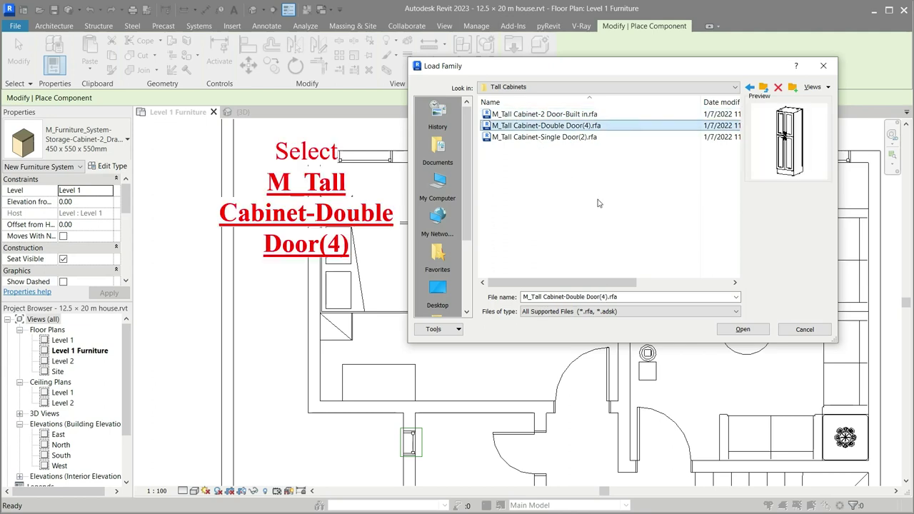
key(Down)
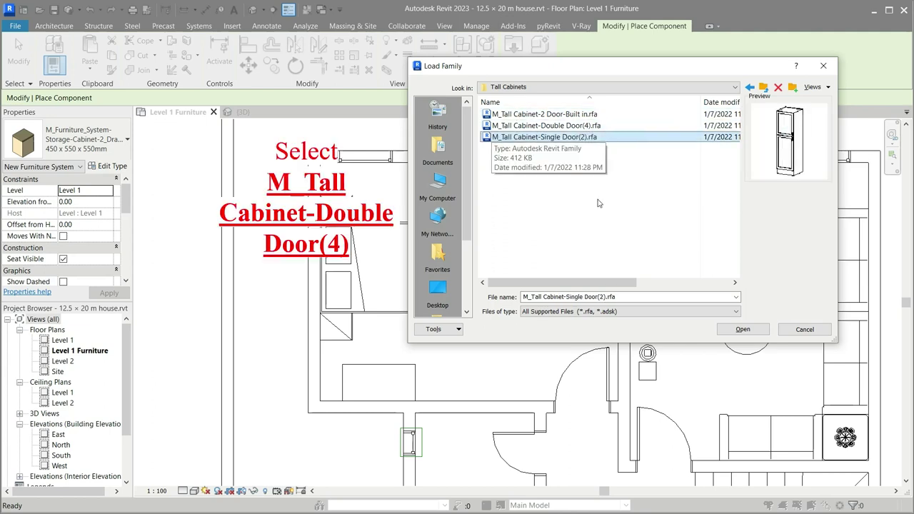
key(Up)
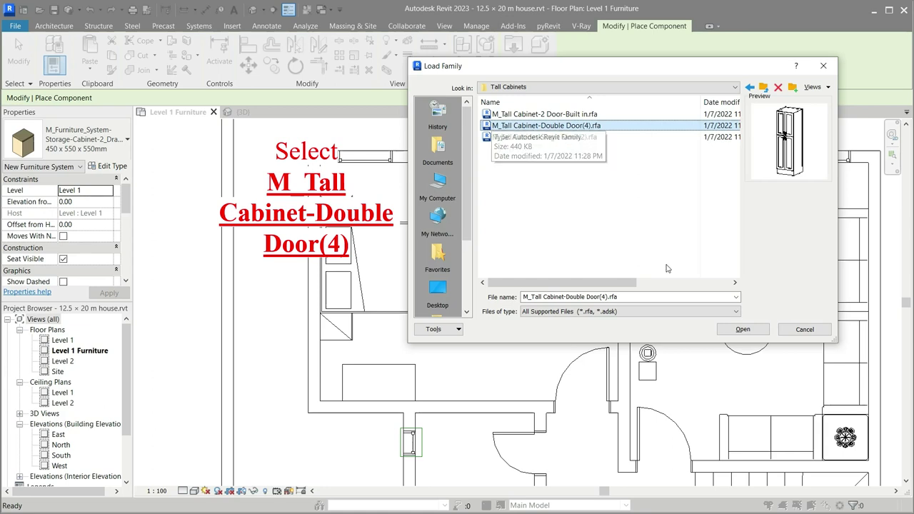
click(734, 330)
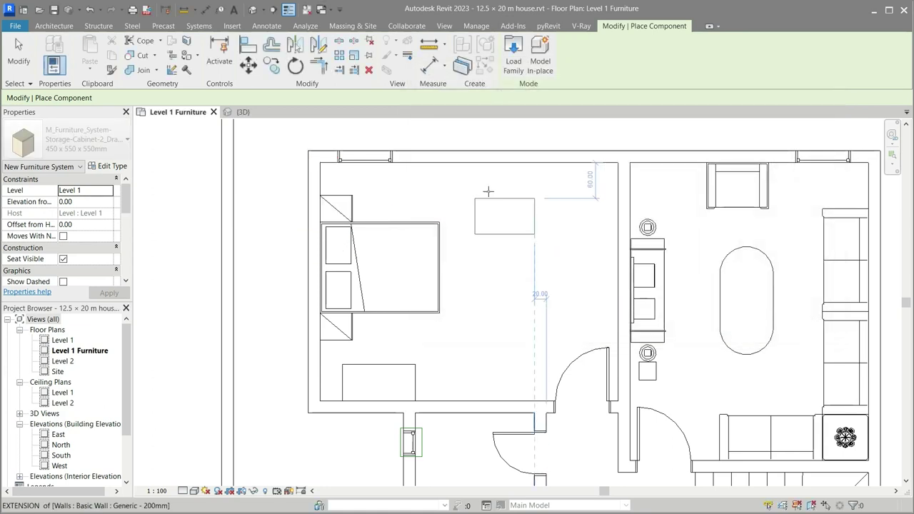
Choose the 1000mm tall cabinet type and place cabinets along the bedroom's top wall.
click(125, 149)
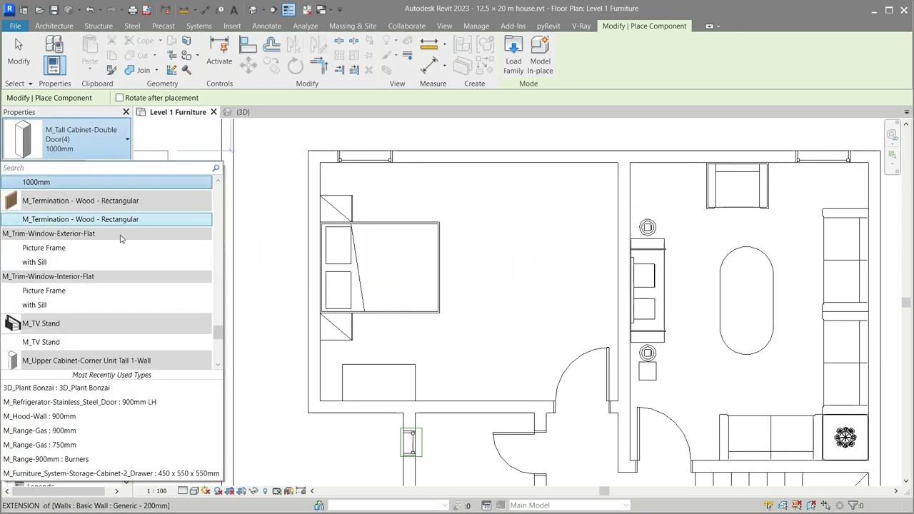
scroll(120, 237, up, 1)
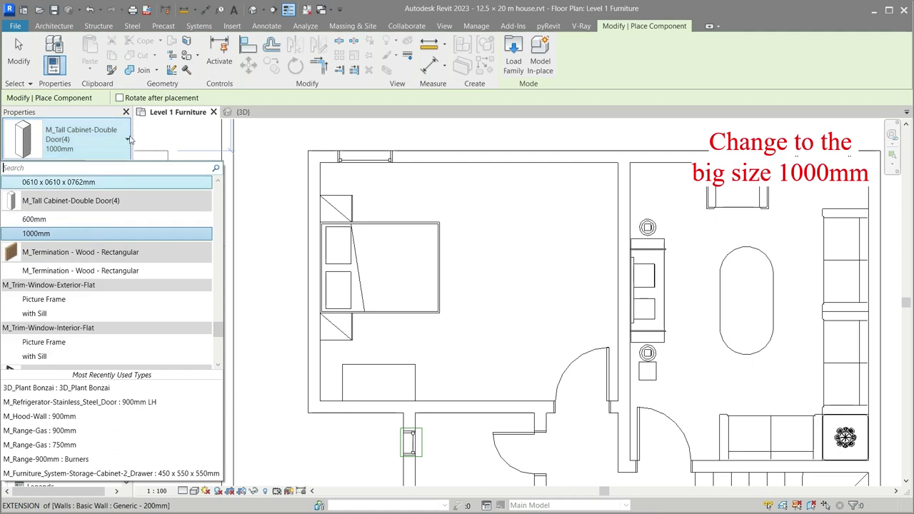
click(69, 233)
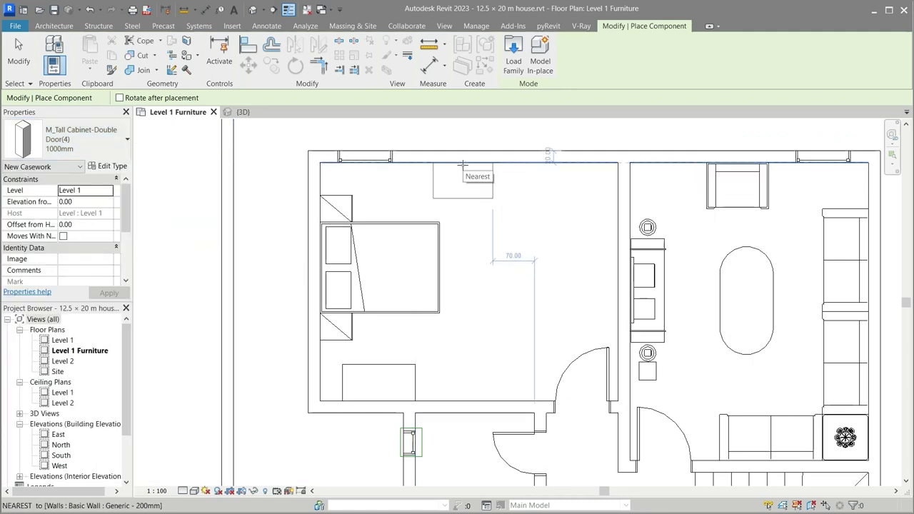
click(463, 165)
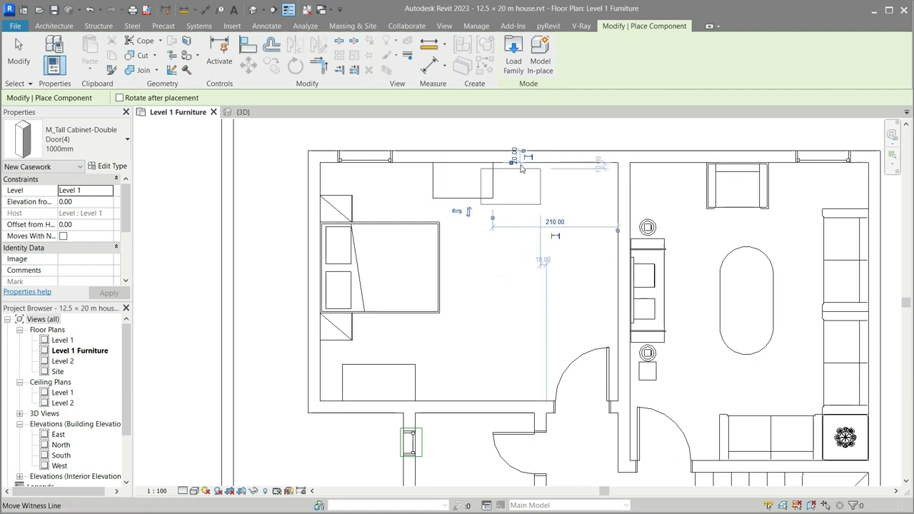
click(527, 166)
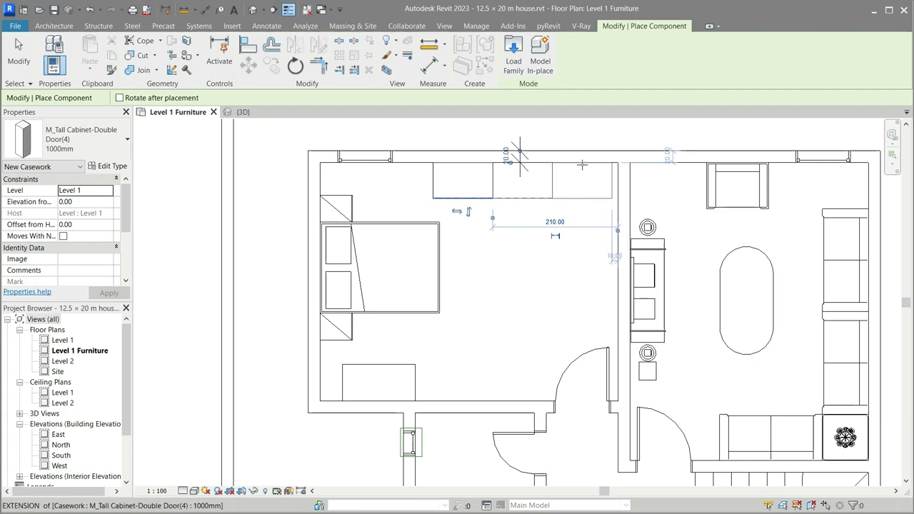
click(567, 174)
key(Escape)
key(Escape)
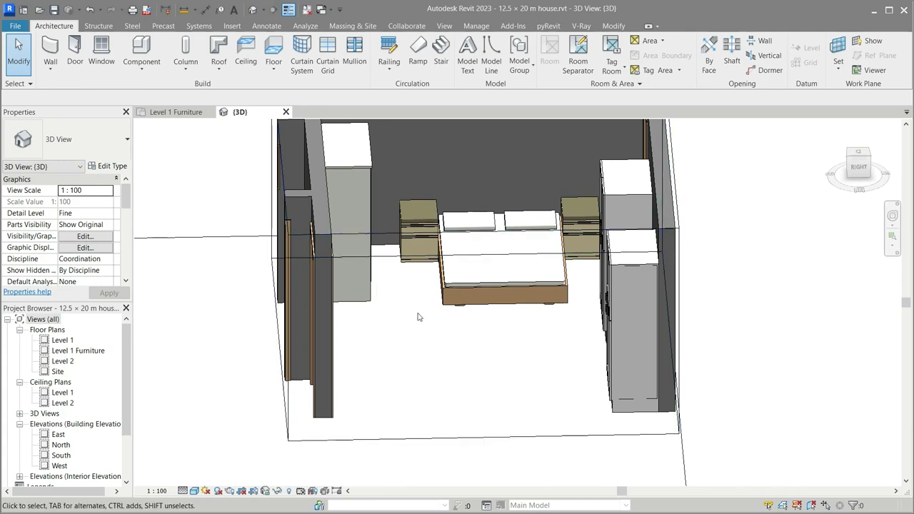
shift+middle_drag(491, 366, 606, 418)
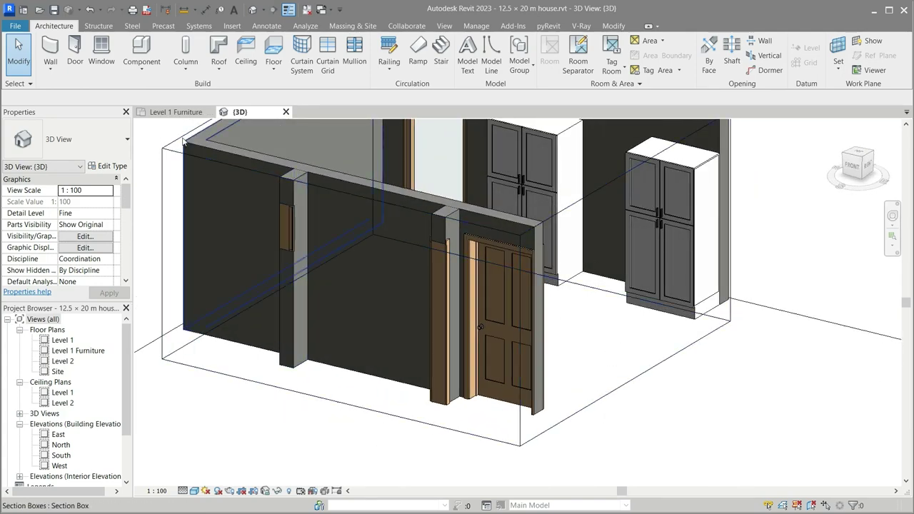
click(166, 117)
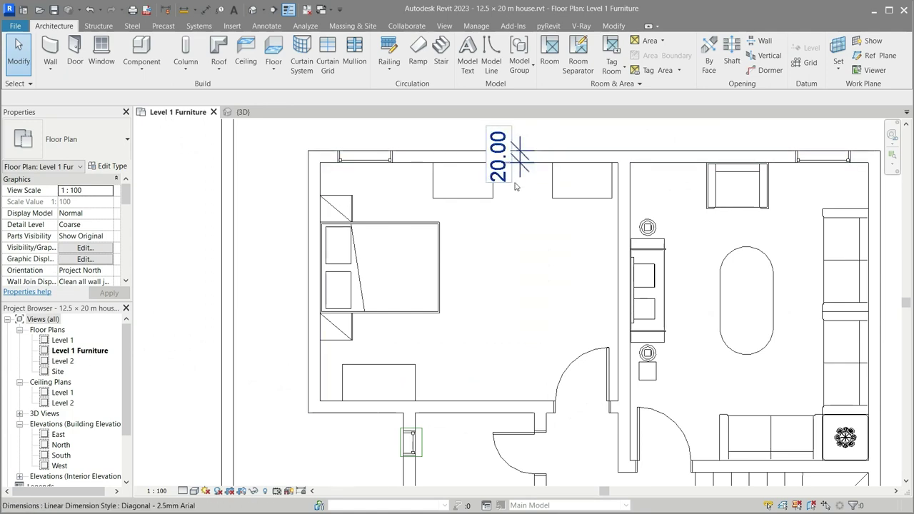
Delete the 20.00 dimension and add a third tall cabinet between the existing two.
click(516, 182)
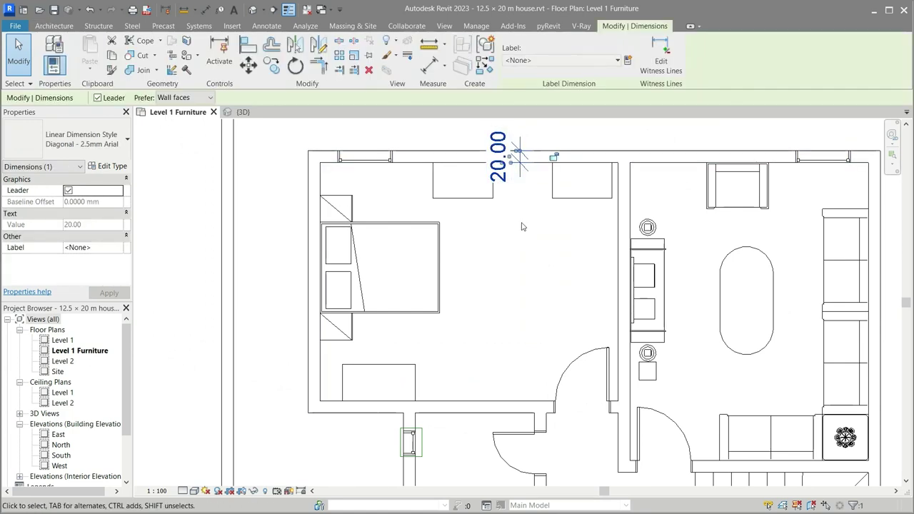
key(Delete)
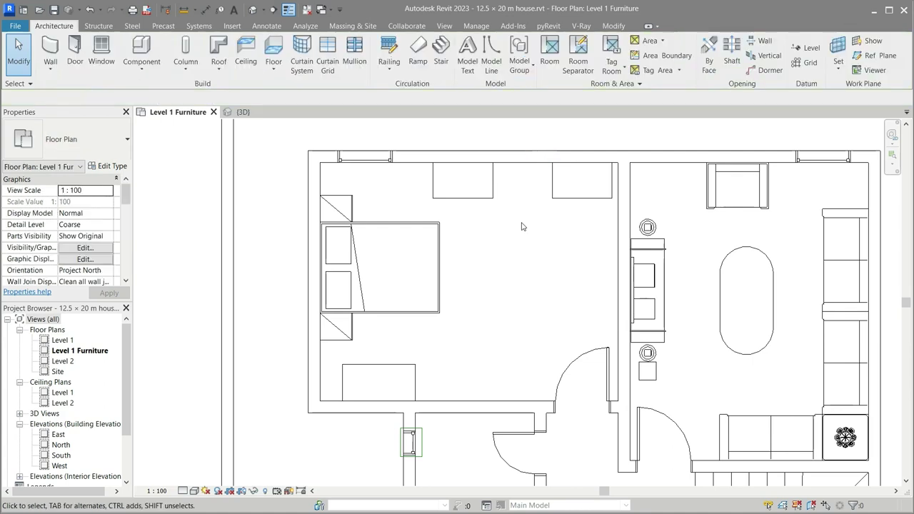
click(580, 184)
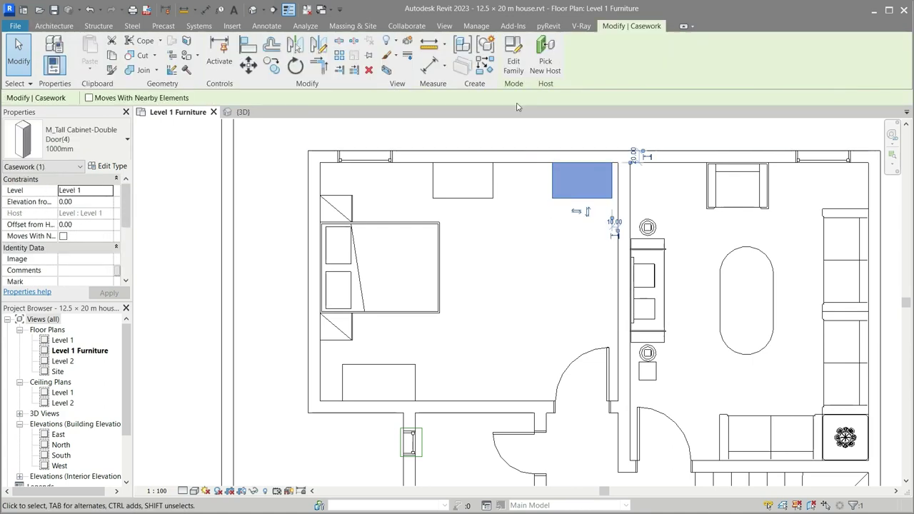
click(486, 68)
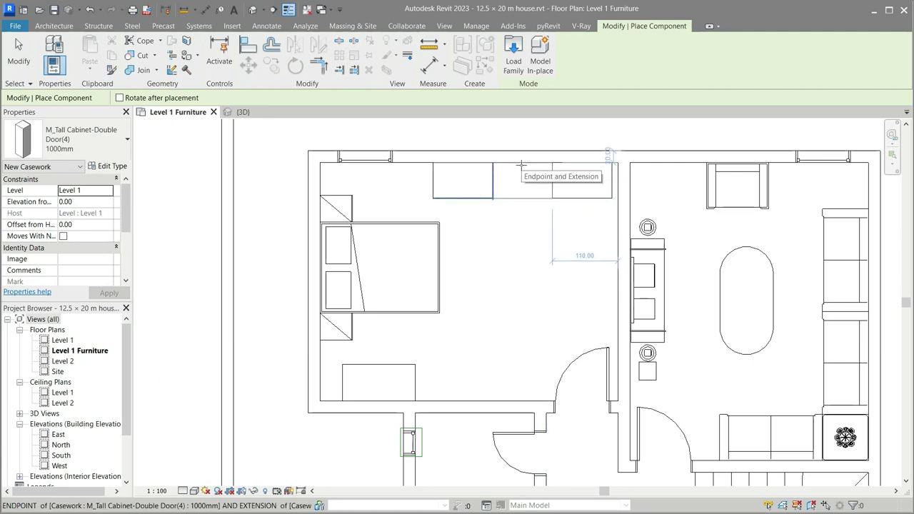
click(522, 165)
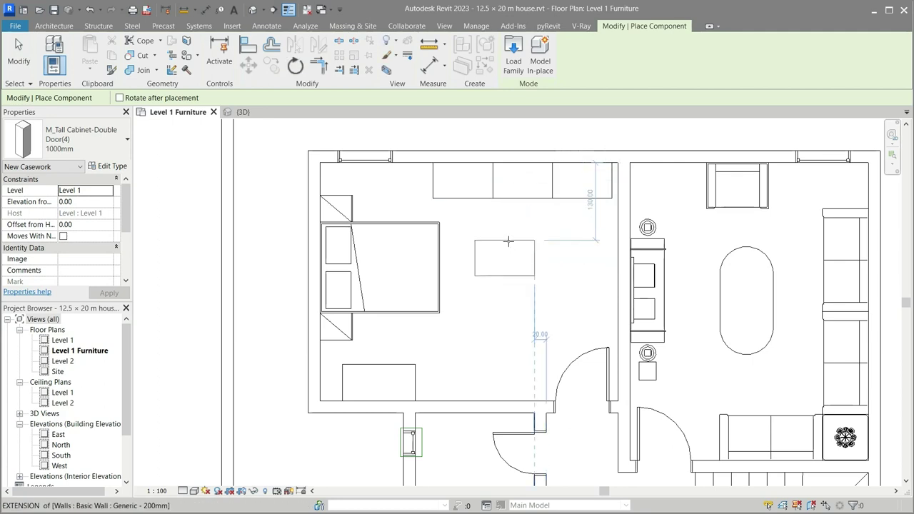
key(Escape)
key(Escape)
click(243, 112)
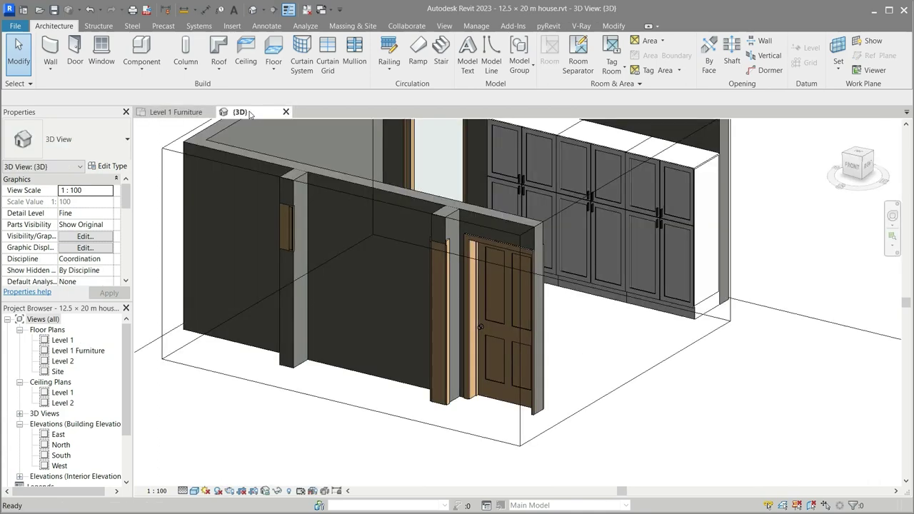
Orbit the 3D view to inspect the bedroom from another side, then return to Level 1 Furniture.
mouse_move(772, 382)
shift+middle_down()
mouse_move(609, 421)
mouse_move(530, 419)
mouse_move(674, 419)
mouse_move(749, 402)
mouse_move(754, 432)
mouse_move(816, 445)
mouse_move(504, 490)
mouse_move(263, 266)
shift+middle_up()
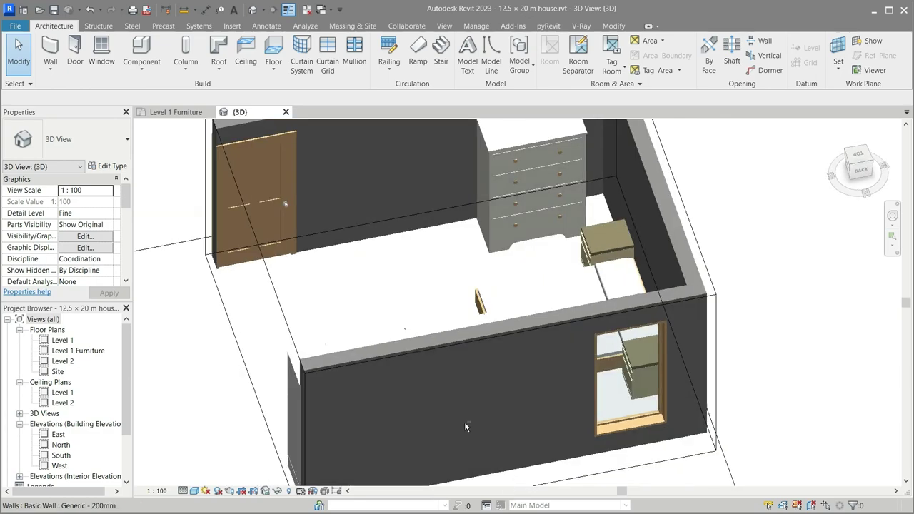
click(144, 113)
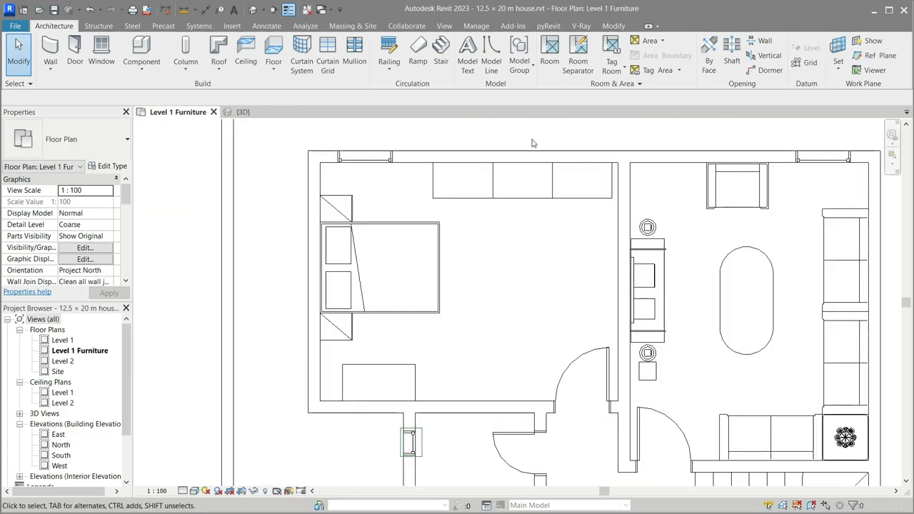
Load Simple_9_Drawer_Dresser_with_Mirror and place a 72" one, turned 180°, at the lower wall.
click(140, 51)
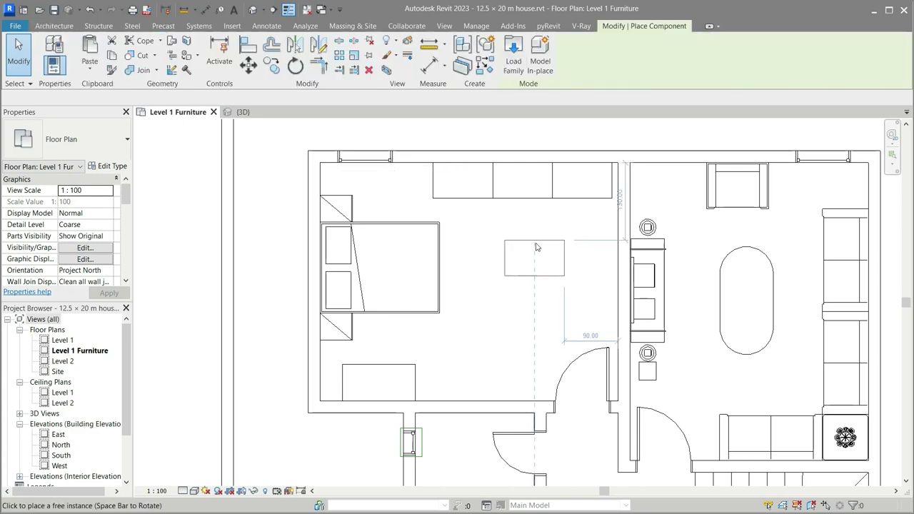
key(Up)
key(Up)
key(Up)
key(Up)
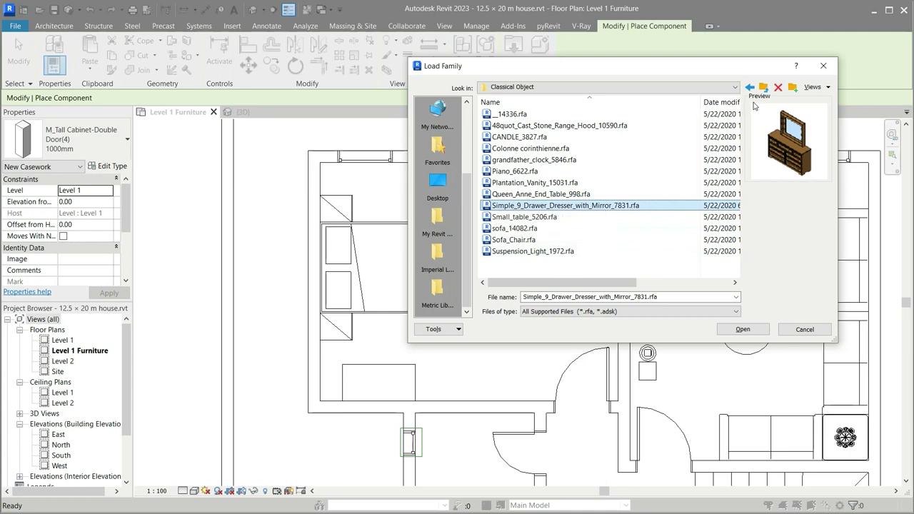
click(743, 329)
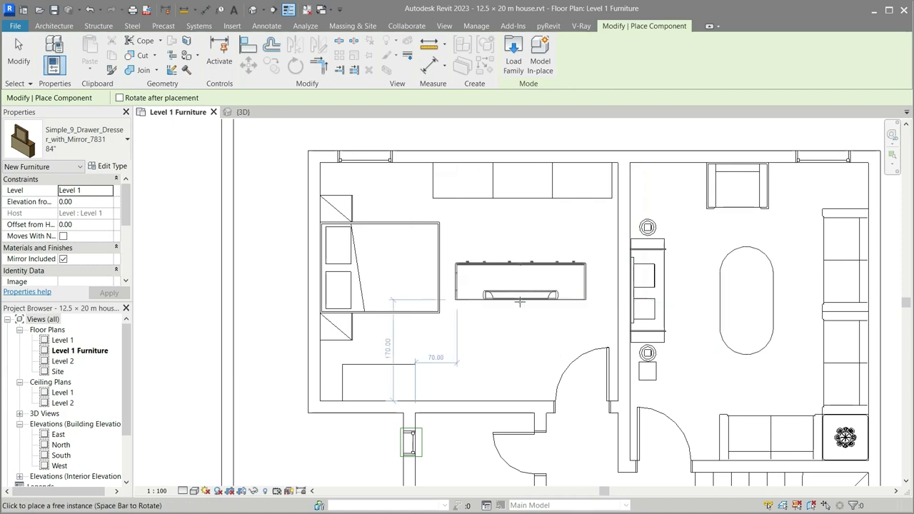
click(119, 153)
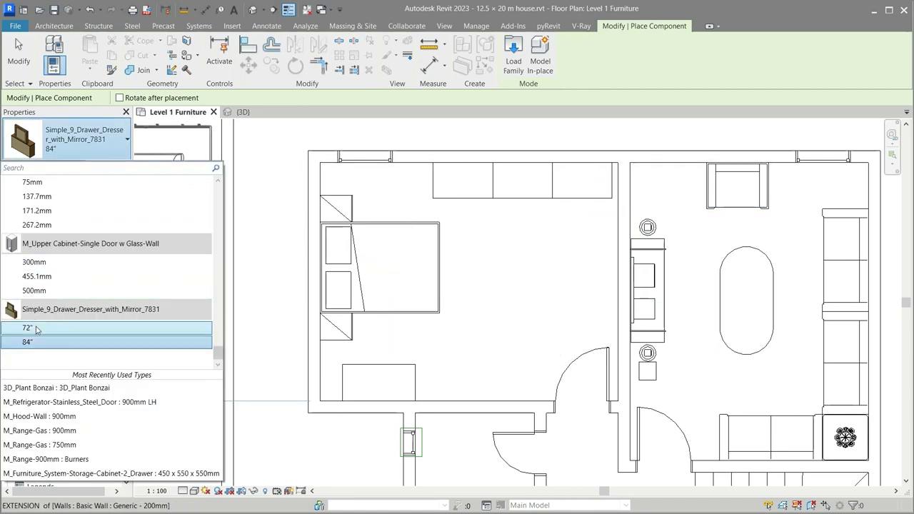
click(118, 327)
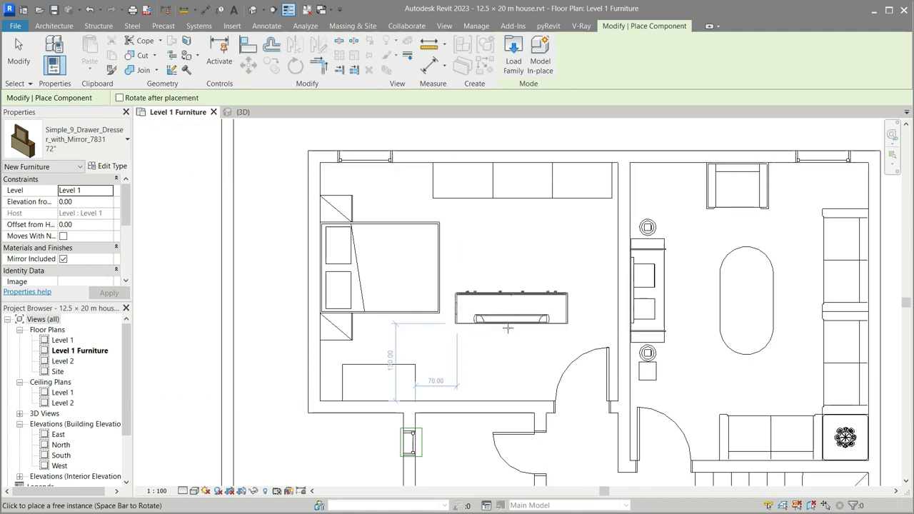
key(space)
key(space)
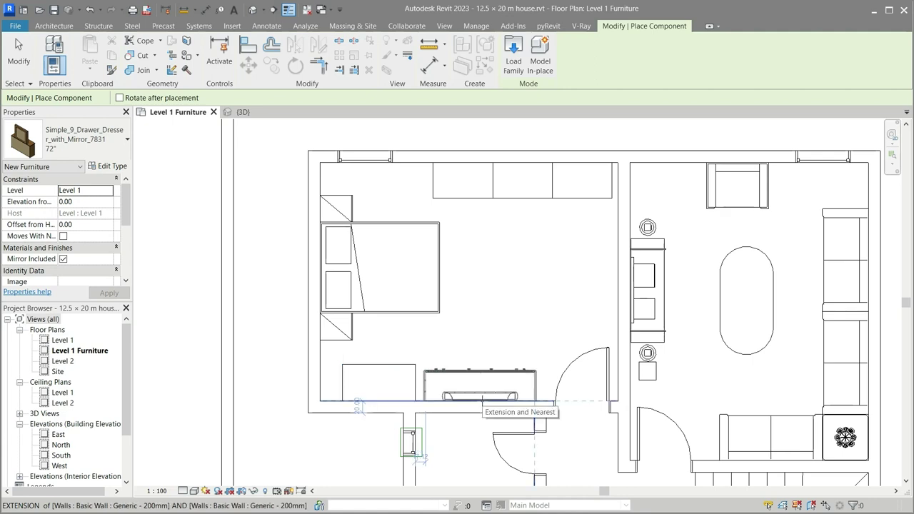
click(482, 402)
key(Escape)
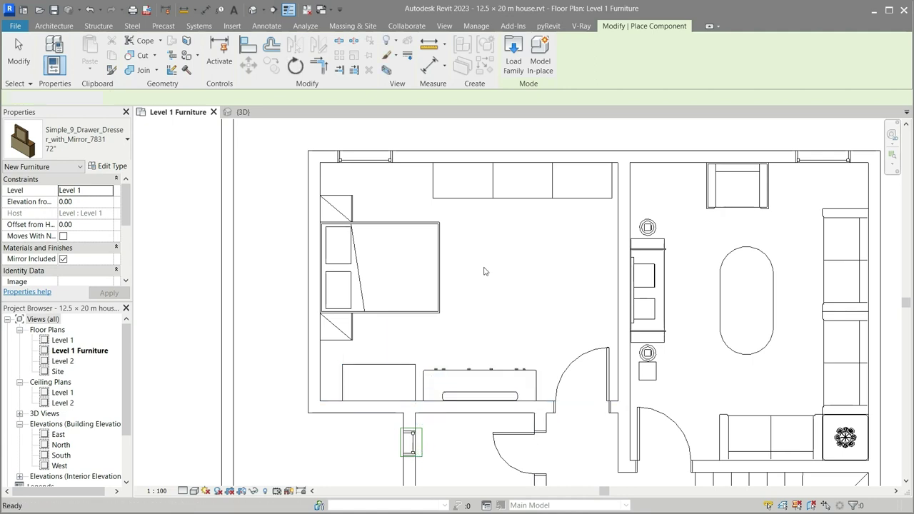
key(Escape)
click(247, 112)
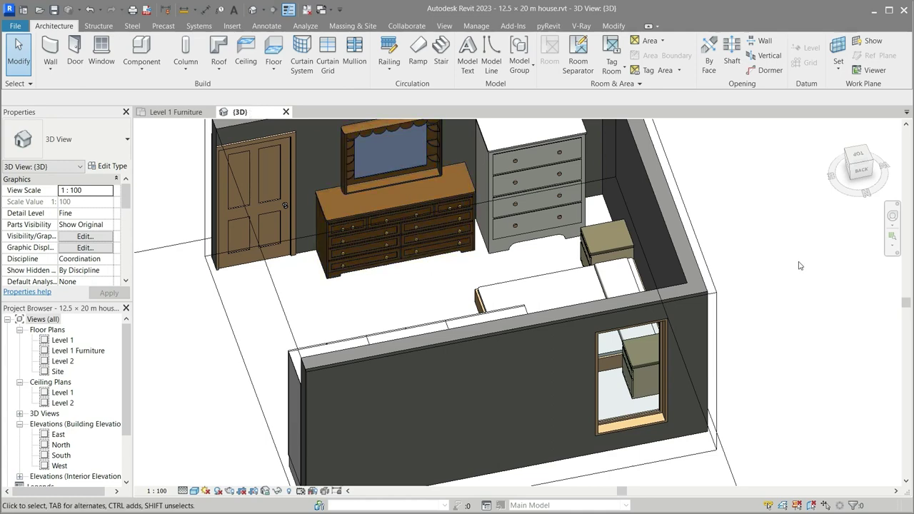
Orbit the 3D view around the bedroom to inspect the new dresser.
shift+middle_drag(792, 255, 901, 243)
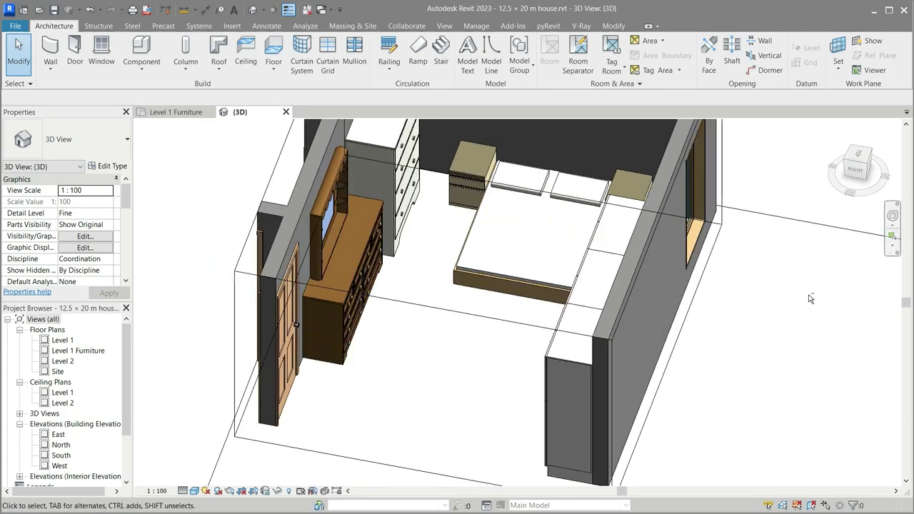
mouse_move(713, 340)
shift+middle_down()
mouse_move(645, 295)
mouse_move(810, 295)
shift+middle_up()
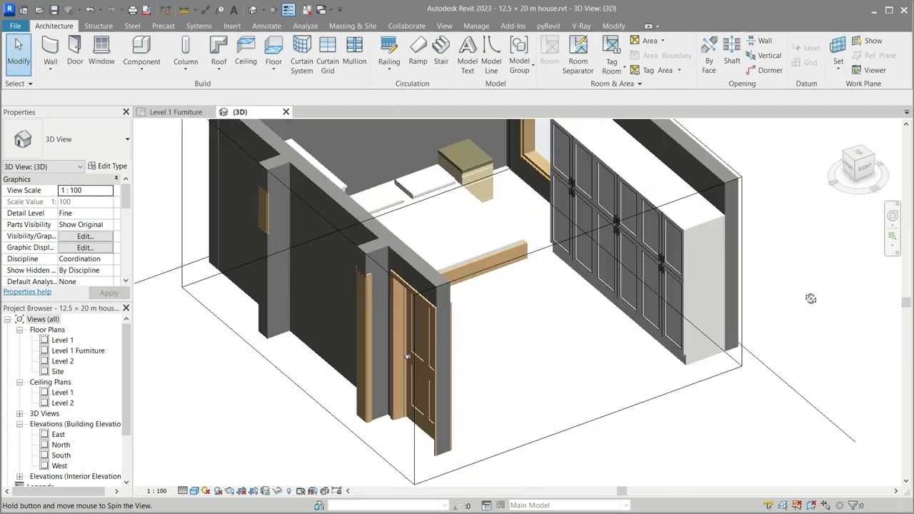
click(175, 112)
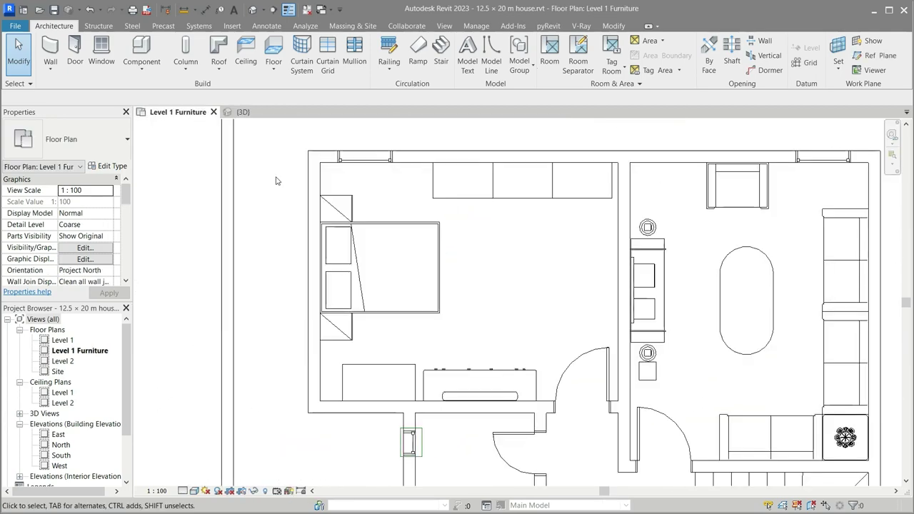
scroll(359, 204, up, 1)
scroll(360, 203, up, 1)
scroll(359, 203, down, 1)
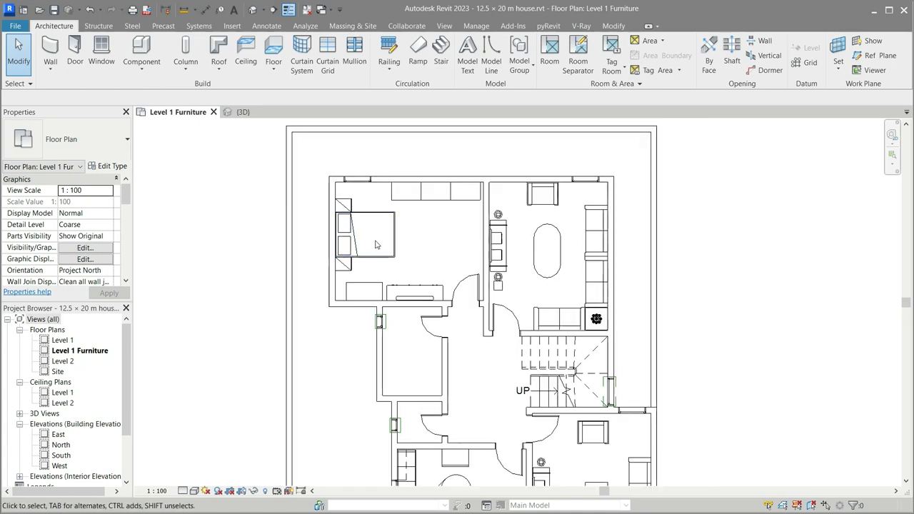
scroll(378, 300, down, 1)
scroll(407, 419, down, 1)
scroll(406, 419, up, 1)
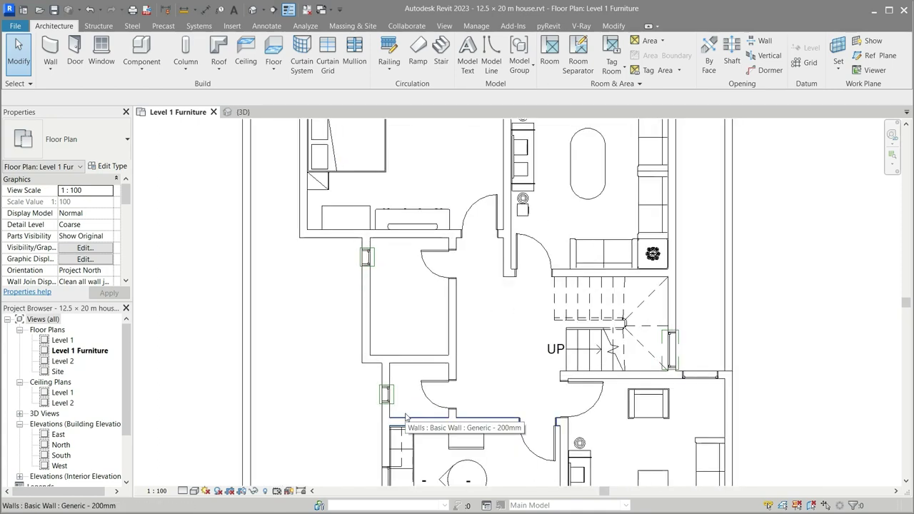
scroll(413, 406, up, 2)
scroll(413, 406, up, 1)
scroll(411, 409, down, 1)
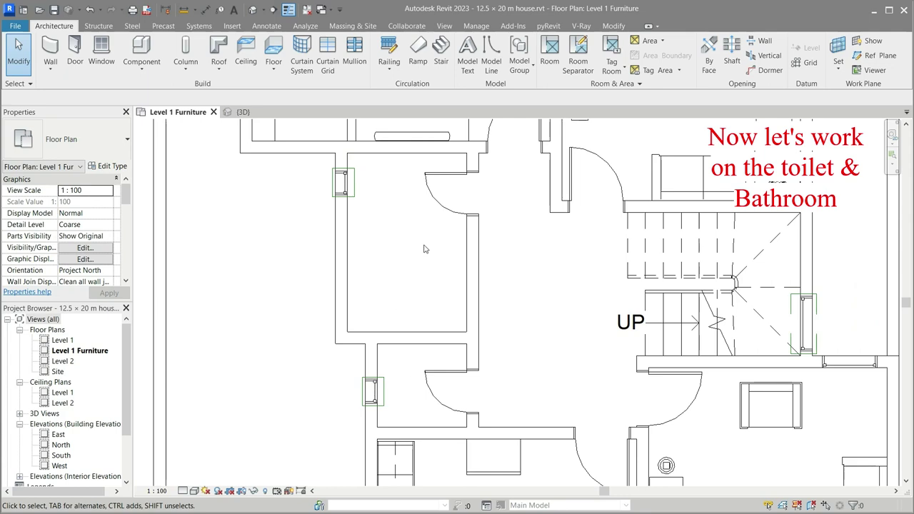
Load the Basin Shower - Stall 800 x 800 family from Plumbing > TOILET & SHOWER.
click(141, 51)
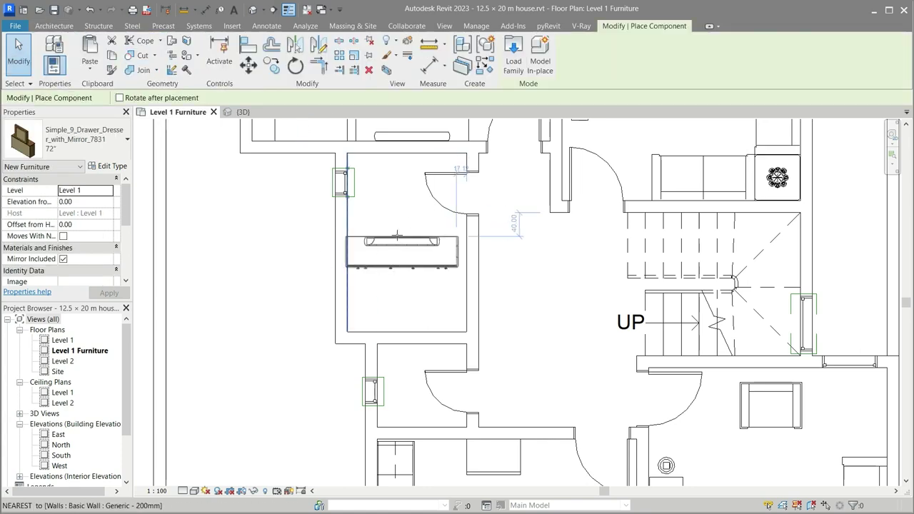
click(514, 54)
click(763, 87)
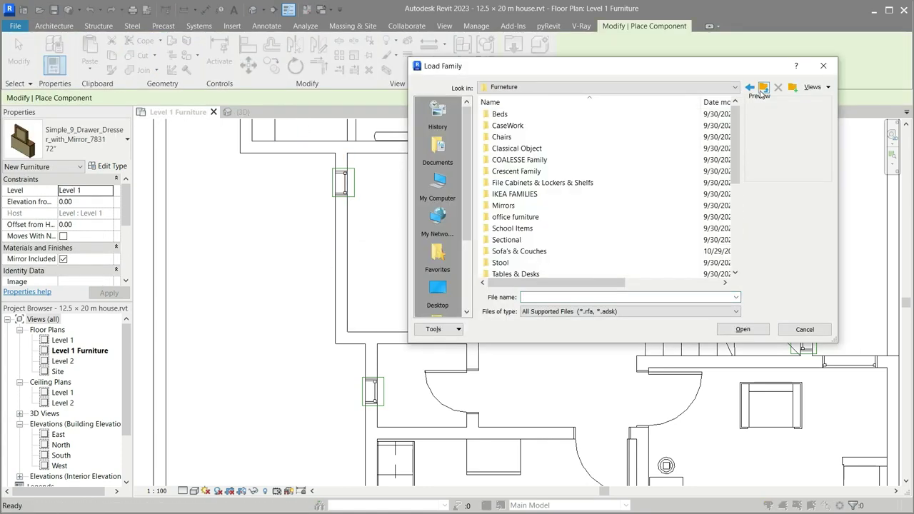
scroll(640, 201, down, 1)
click(763, 87)
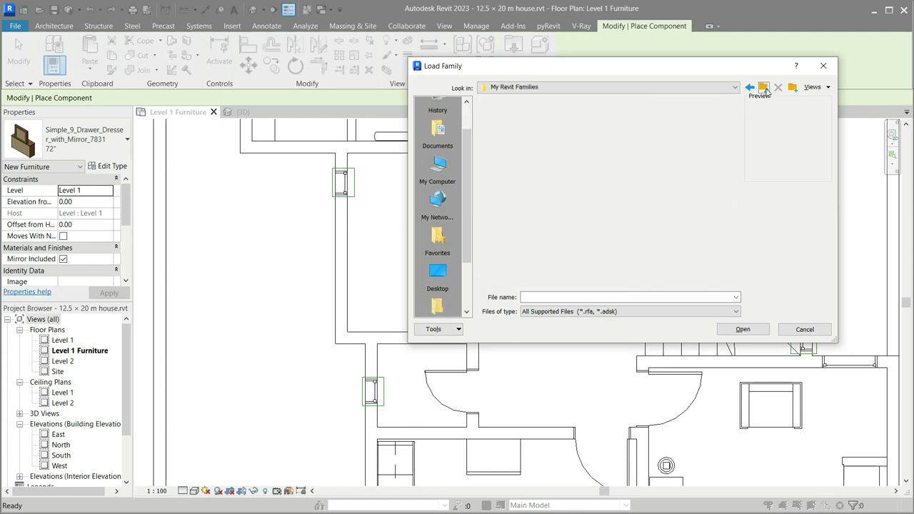
double_click(513, 205)
double_click(532, 126)
key(Down)
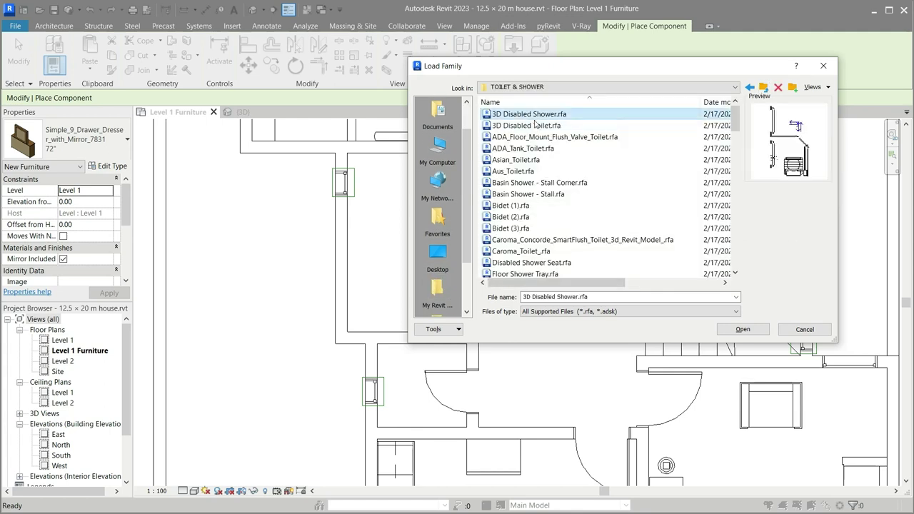
key(Down)
key(Down)
key(Down)
key(Down)
key(Down)
key(Down)
key(Down)
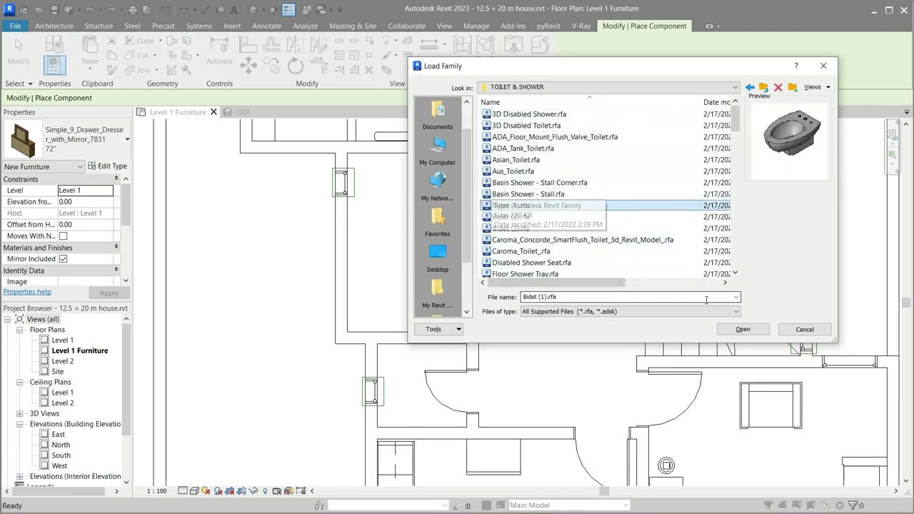
key(Up)
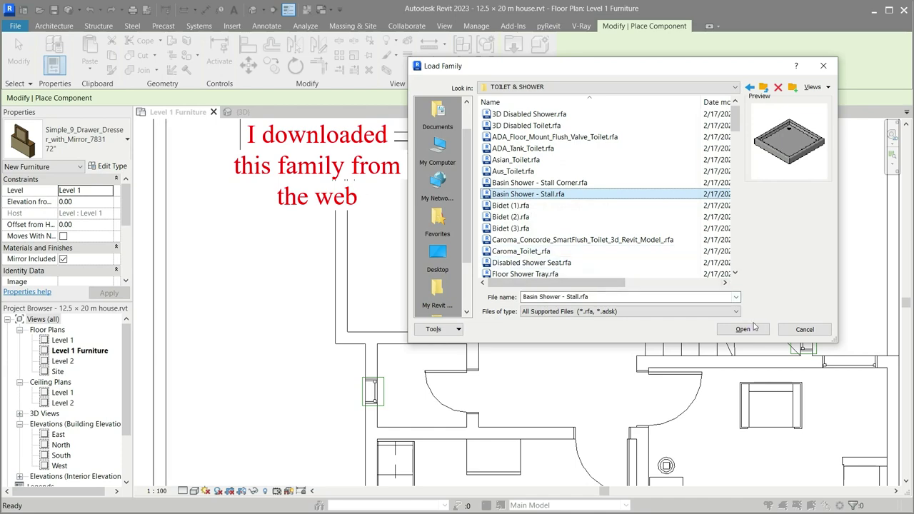
click(755, 328)
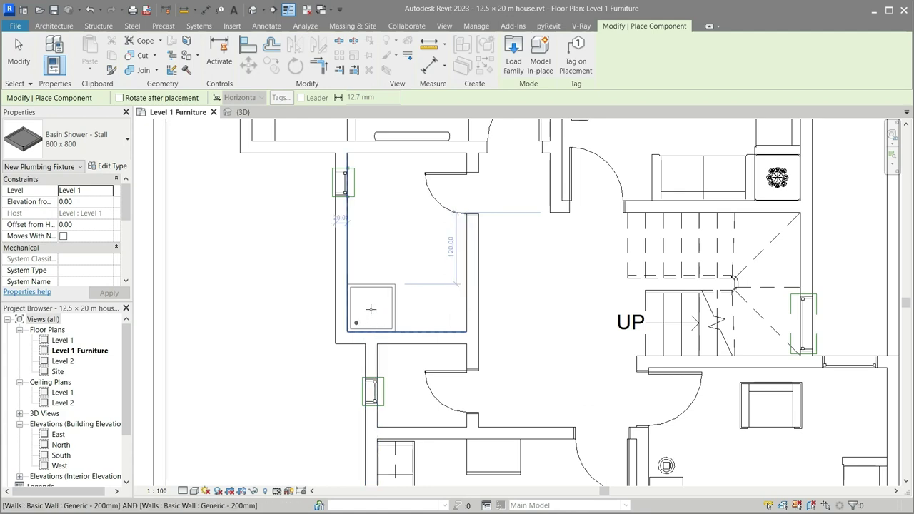
Place the 800 x 800 shower stall in the small room's lower-left corner beside the stair.
click(370, 309)
key(Escape)
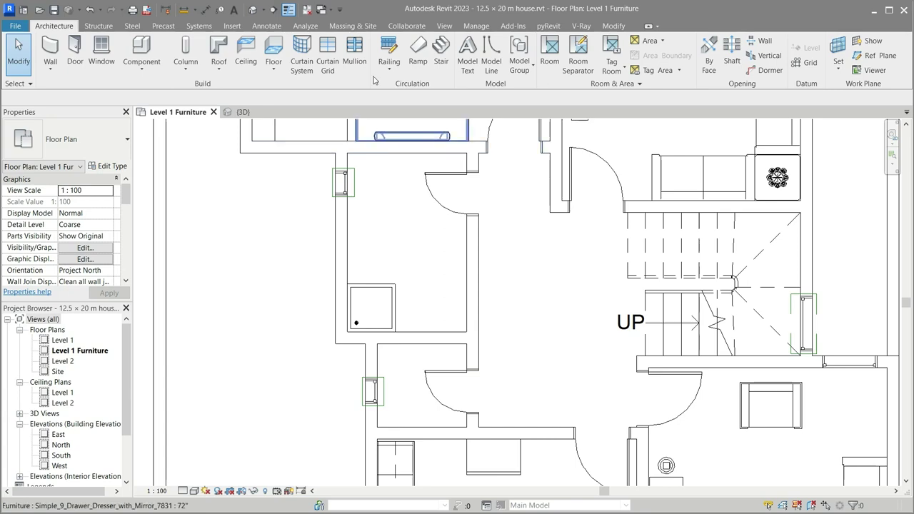
click(141, 49)
Browse the TOILET & SHOWER families and load WC Seat_2 with Cistern-Wall Based (640 x 360mm).
click(518, 55)
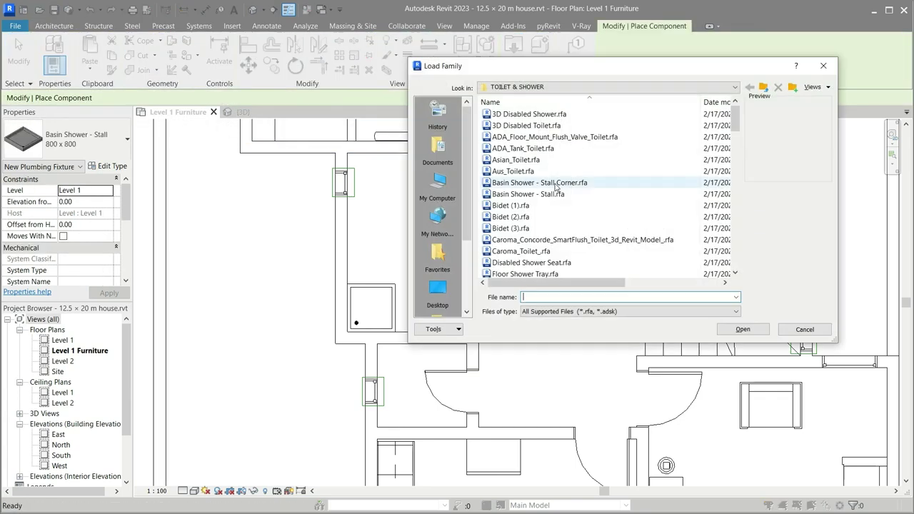
key(Down)
key(Down)
key(Down)
key(Down)
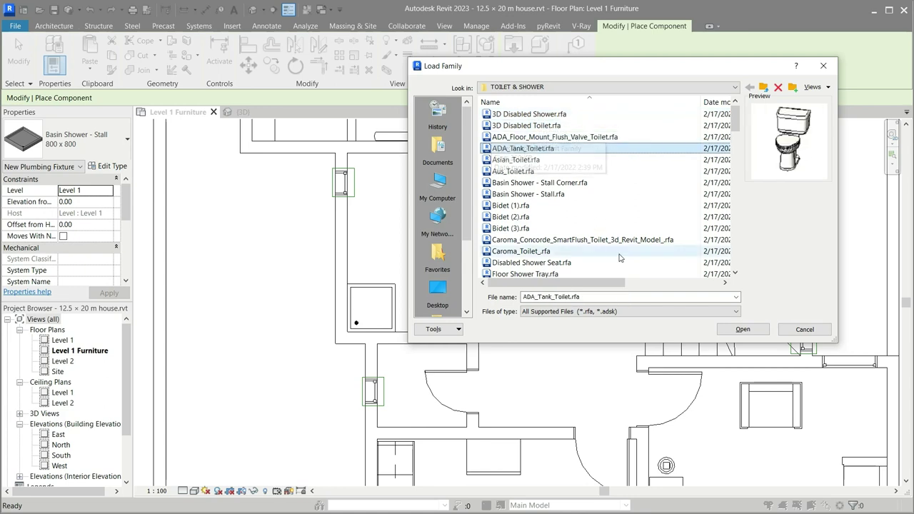
key(Down)
key(Down)
key(Down)
key(Down)
key(Down)
key(Down)
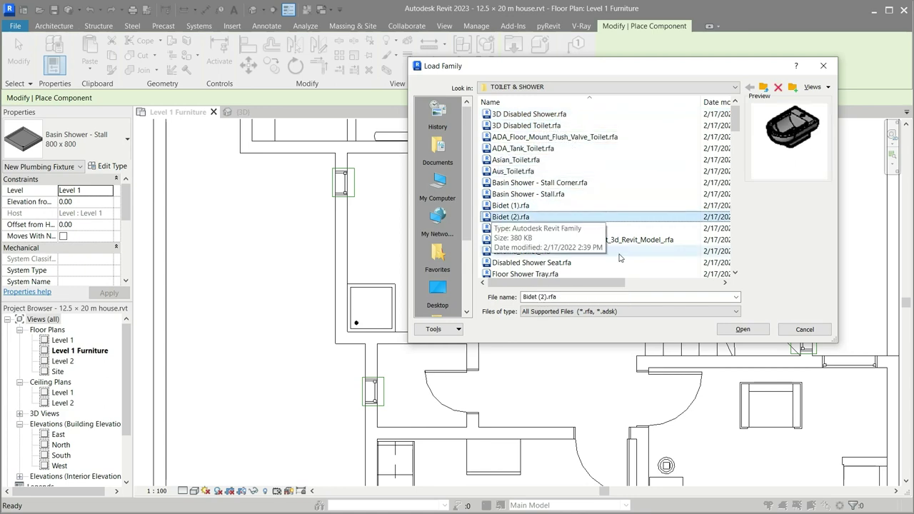
key(Up)
key(Down)
key(Down)
key(Down)
key(Down)
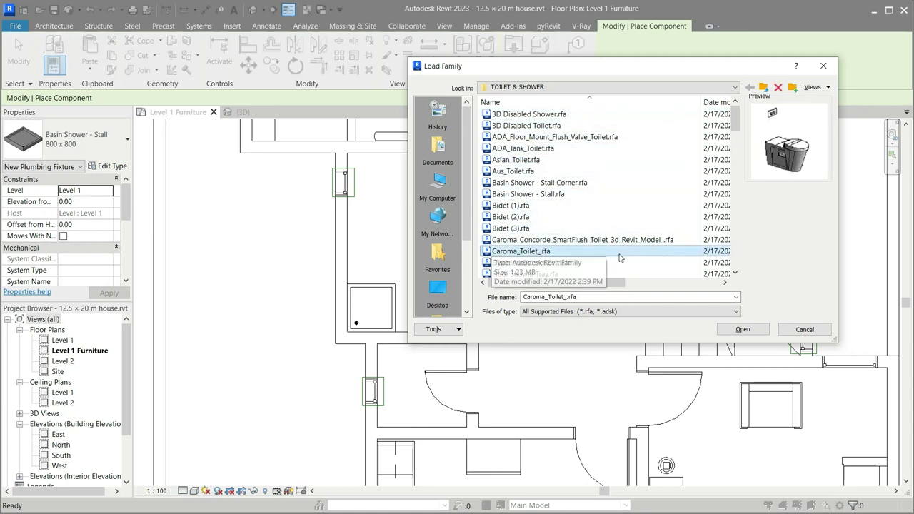
key(Down)
key(Down)
key(Down)
key(Down)
key(Down)
key(Down)
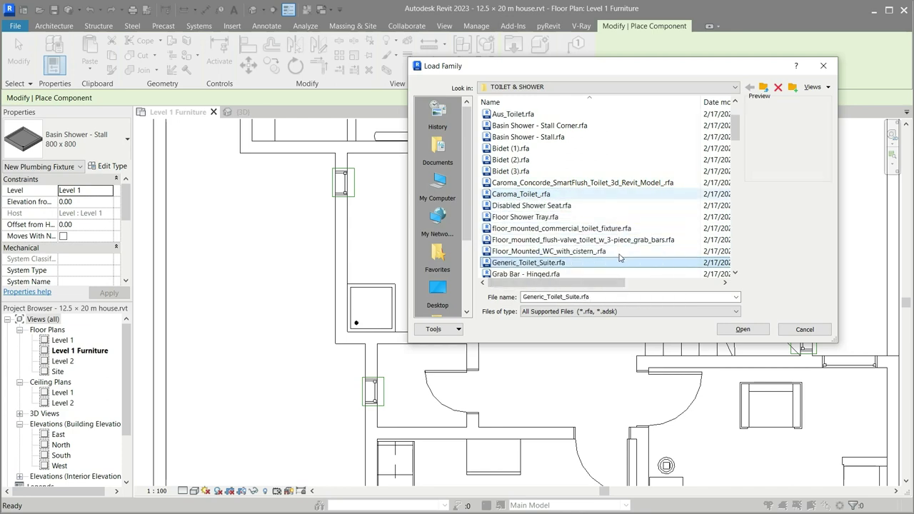
key(Down)
key(Down)
key(Down)
key(Down)
key(Down)
key(Down)
key(Down)
key(Down)
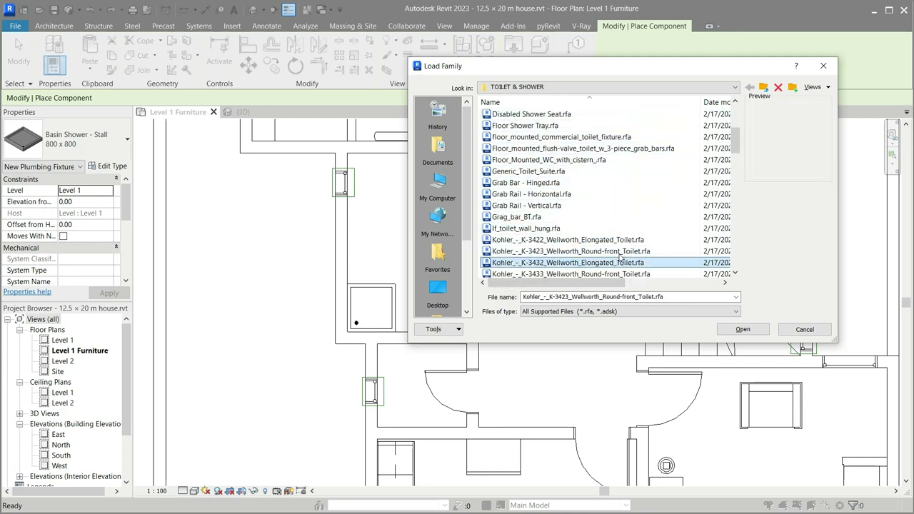
key(Down)
key(Down)
key(Down)
key(Down)
key(Down)
key(Down)
key(Down)
key(Down)
key(Down)
key(Down)
key(Down)
key(Down)
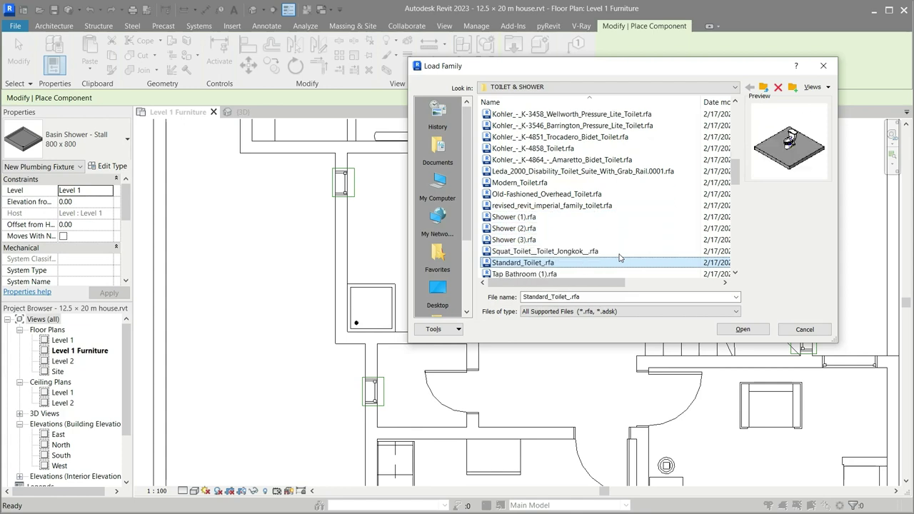
key(Down)
key(Down)
key(Down)
key(Down)
key(Down)
key(Down)
key(Down)
key(Down)
key(Down)
key(Down)
key(Down)
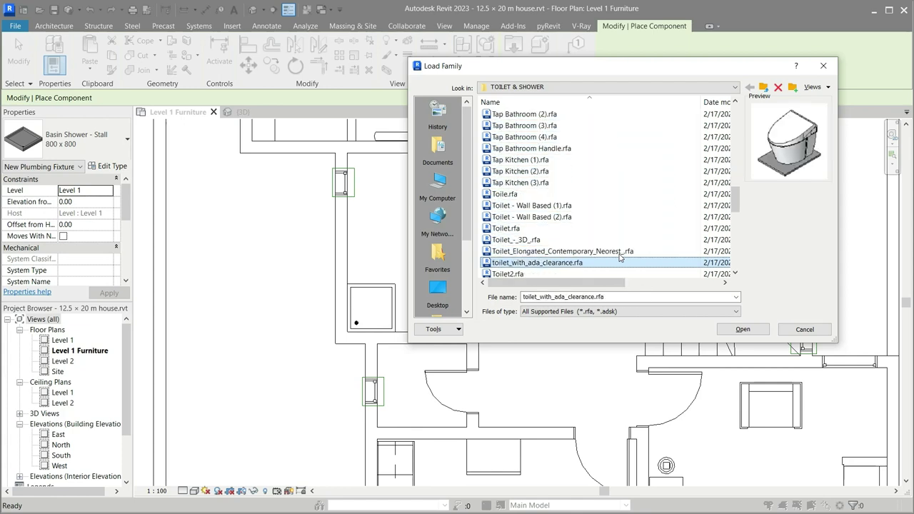
key(Down)
key(Down)
key(Down)
key(Down)
key(Down)
key(Down)
key(Down)
key(Down)
key(Down)
key(Down)
key(Down)
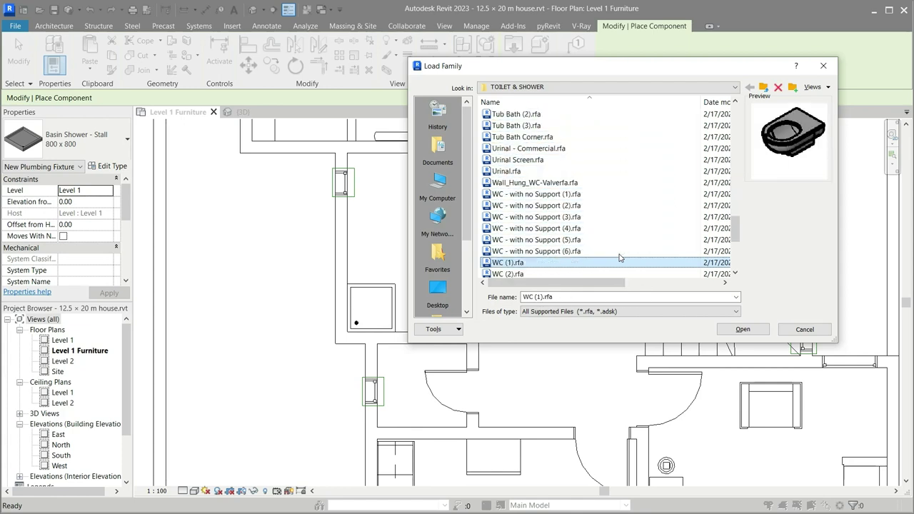
key(Down)
key(Down)
key(Down)
key(Down)
key(Down)
key(Down)
key(Down)
key(Up)
key(Up)
key(Up)
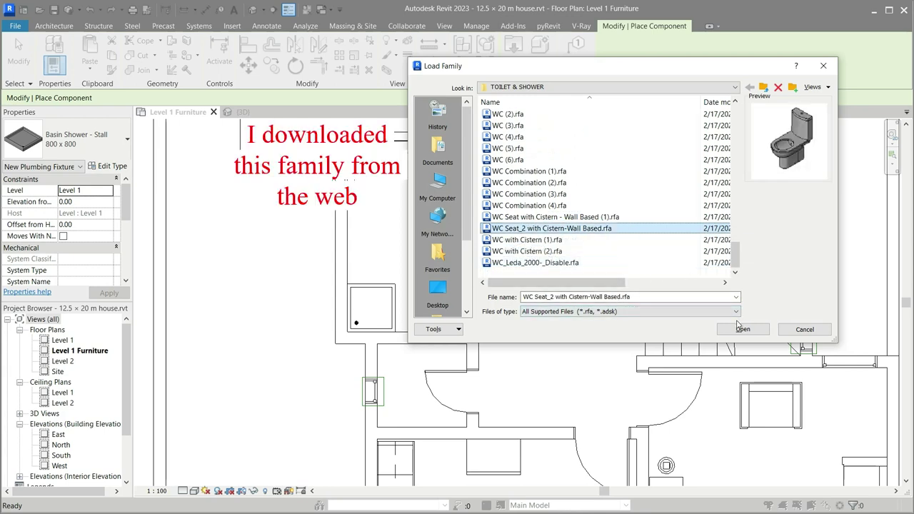
click(742, 330)
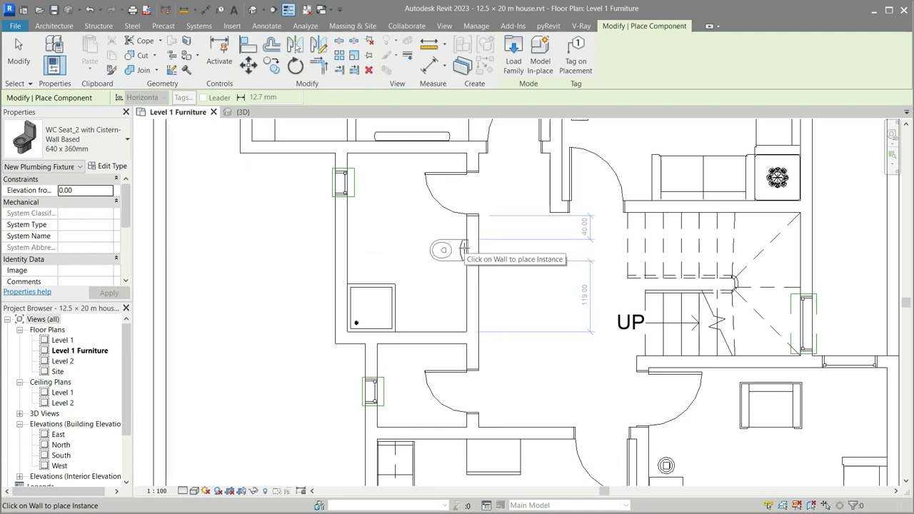
Place the wall-based WC on the bathroom's right wall, cancelling an accidental wall move.
click(465, 244)
key(Escape)
key(Escape)
drag(450, 152, 449, 213)
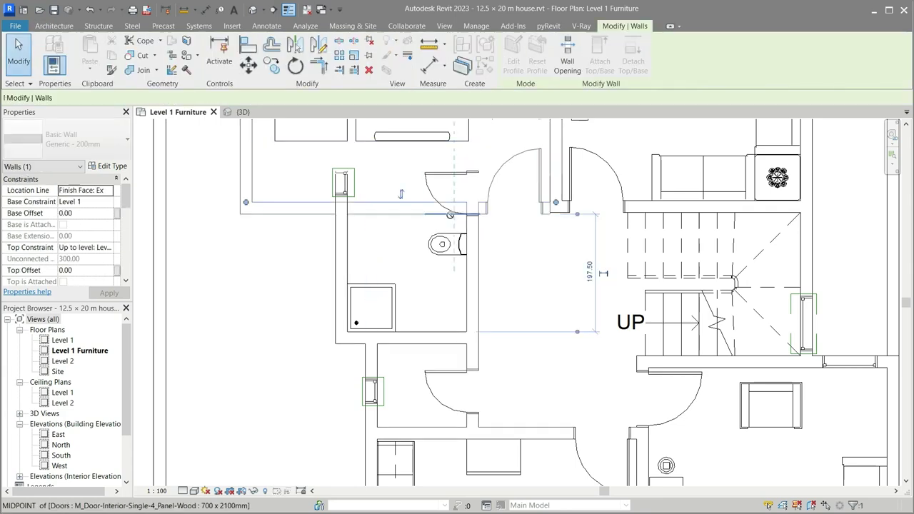
click(874, 495)
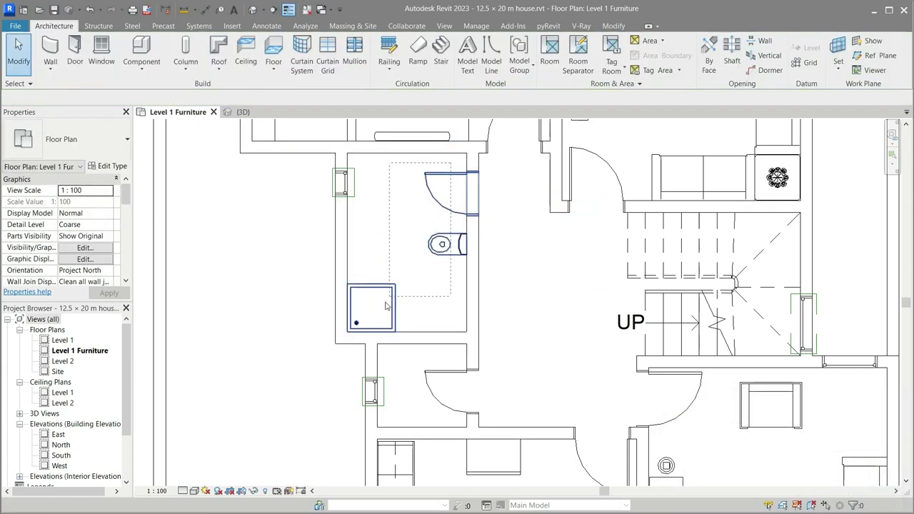
Check the bathroom walls and door in a 3D section box, then return to Level 1 Furniture.
drag(385, 307, 417, 127)
key(b)
key(x)
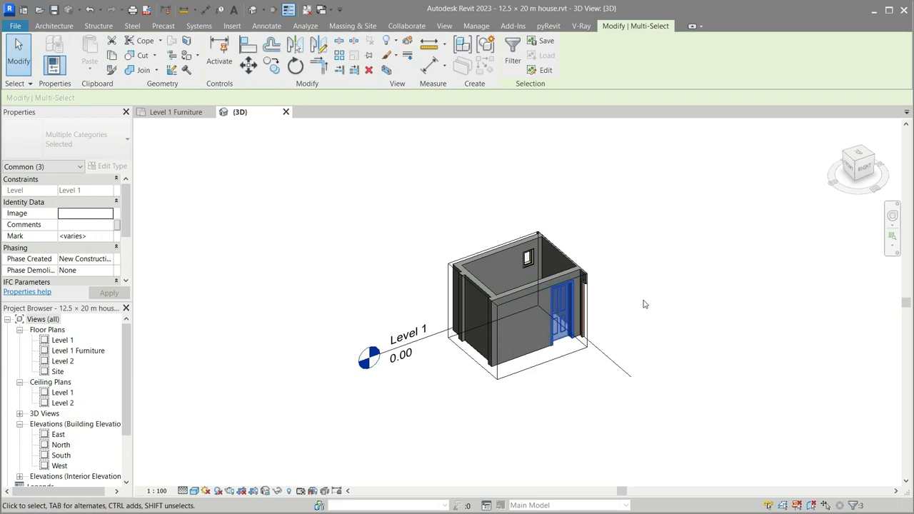
mouse_move(642, 306)
shift+middle_down()
mouse_move(657, 328)
mouse_move(376, 381)
mouse_move(543, 398)
mouse_move(411, 403)
shift+middle_up()
click(412, 404)
click(176, 112)
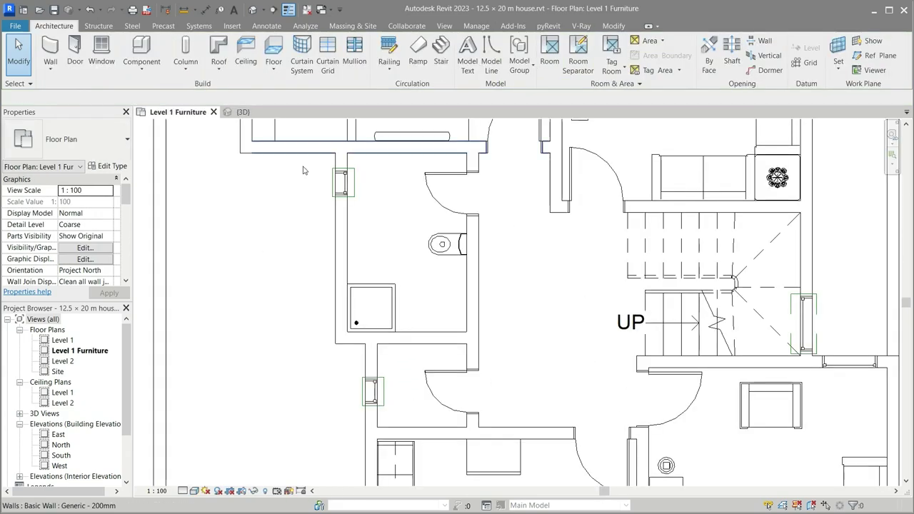
Open the Plumbing SINK folder and preview the first sink families, 002 through 011.
click(513, 49)
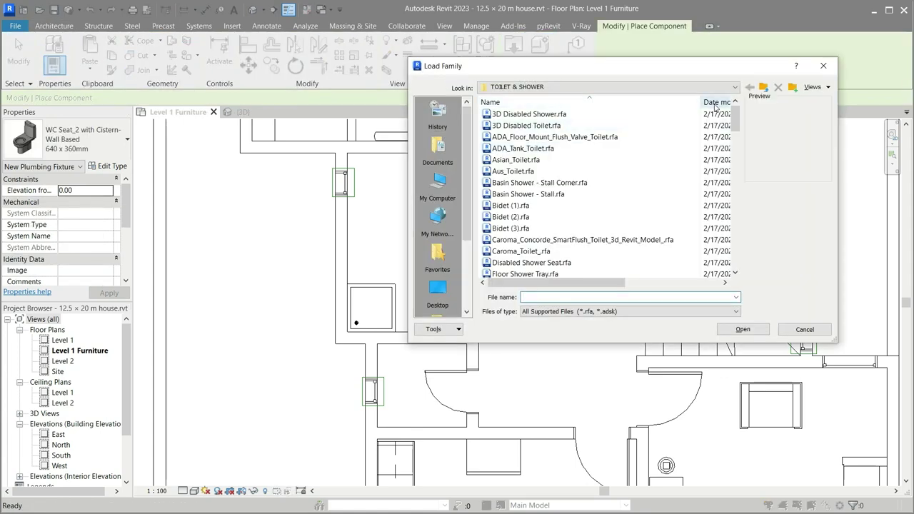
click(763, 87)
double_click(505, 113)
click(532, 126)
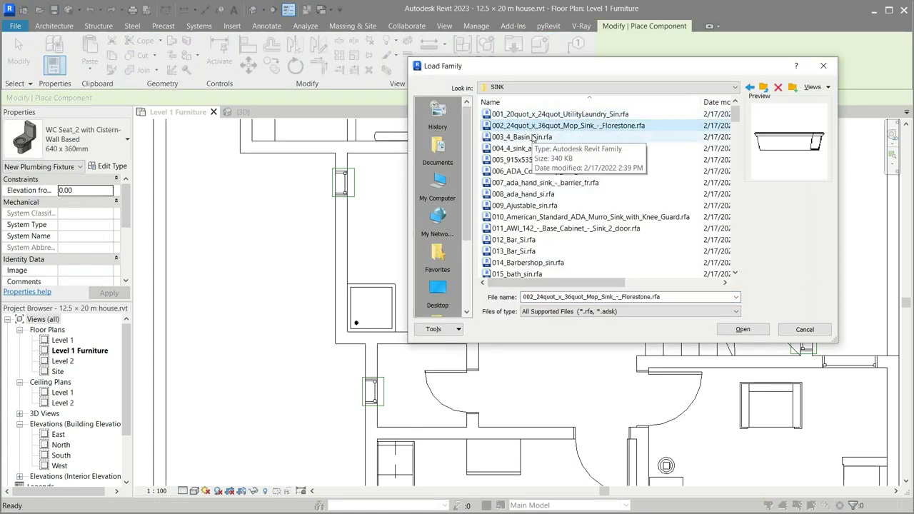
click(535, 149)
click(536, 160)
click(537, 172)
click(536, 183)
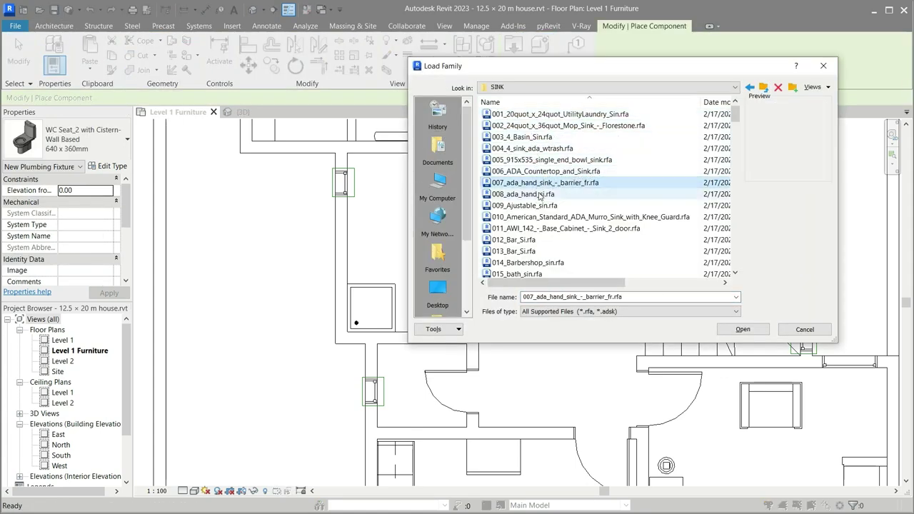
click(535, 194)
click(535, 206)
click(534, 217)
click(533, 229)
Browse further down the sink list and load 115_Wall_hung_sink_w_mirro.rfa.
key(Down)
key(Down)
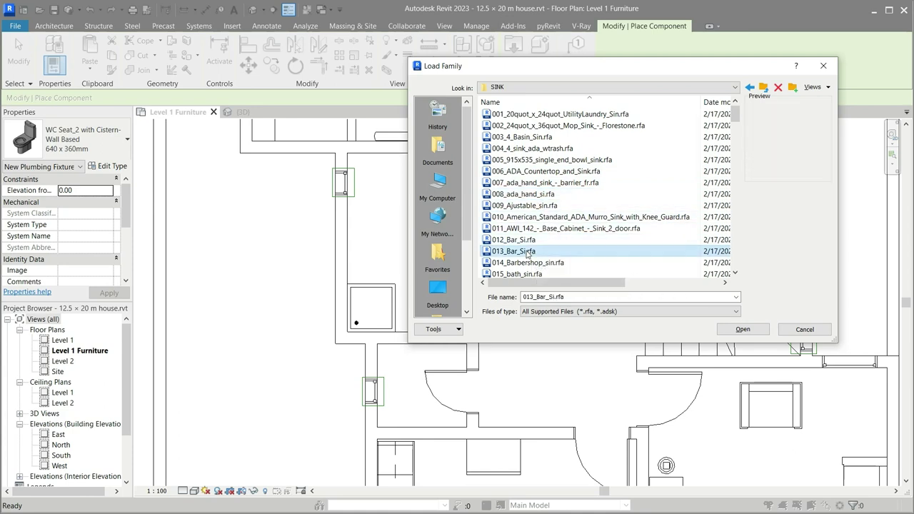
scroll(557, 249, down, 2)
key(Down)
key(Down)
key(Down)
key(Down)
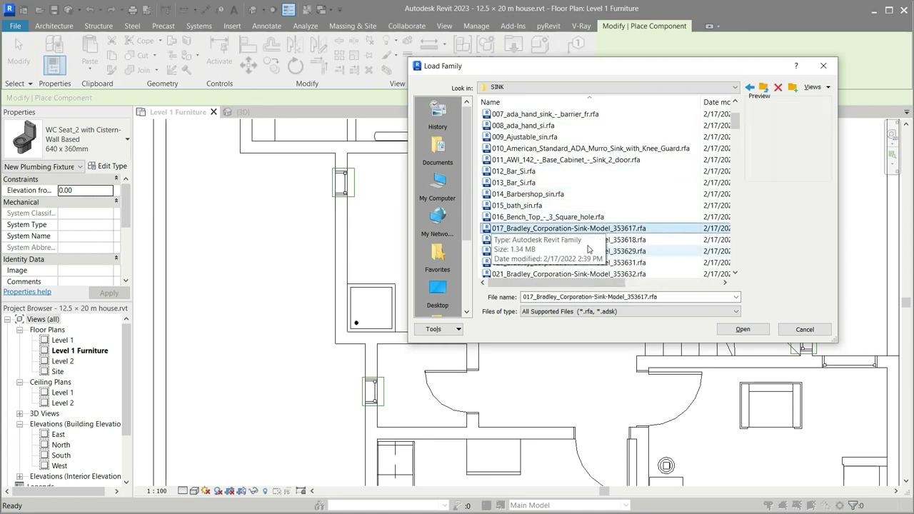
key(Down)
key(Down)
key(Down)
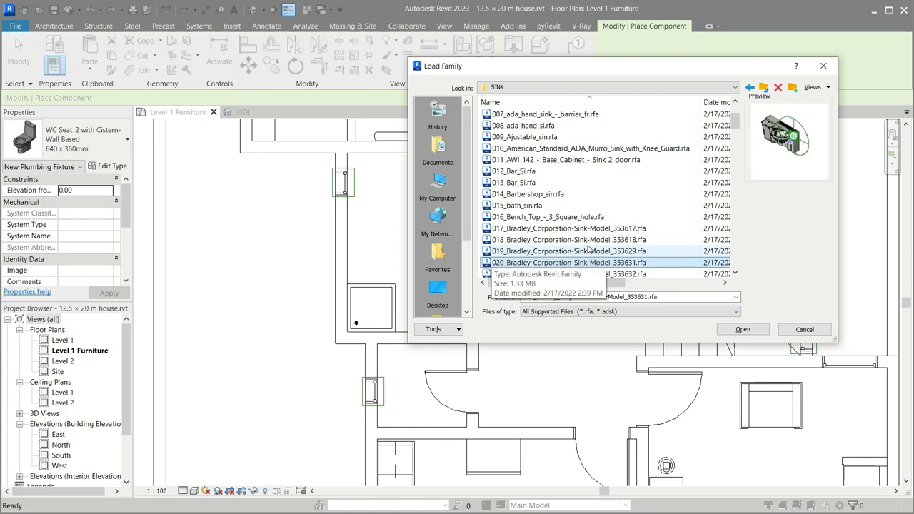
key(Down)
key(Down)
key(Down)
key(Down)
key(Down)
key(Down)
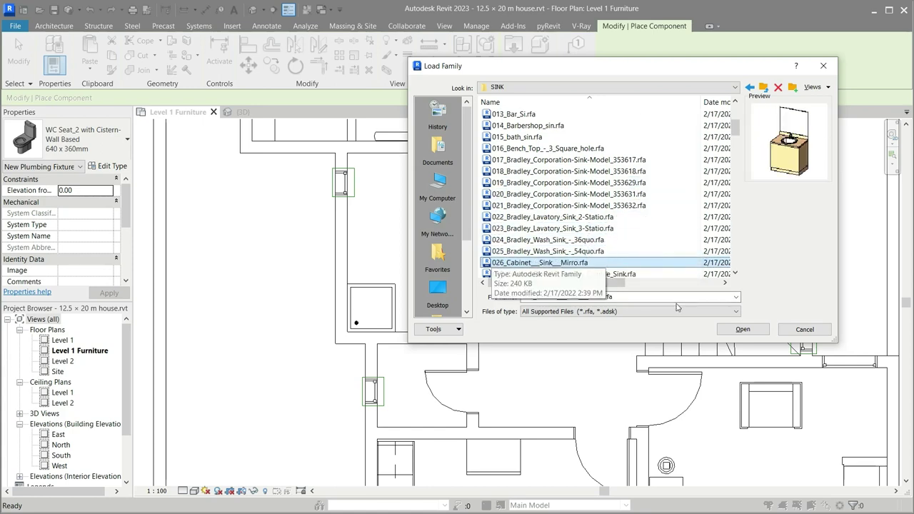
key(Down)
key(Down)
key(Down)
key(Down)
key(Down)
key(Down)
key(Down)
key(Down)
key(Down)
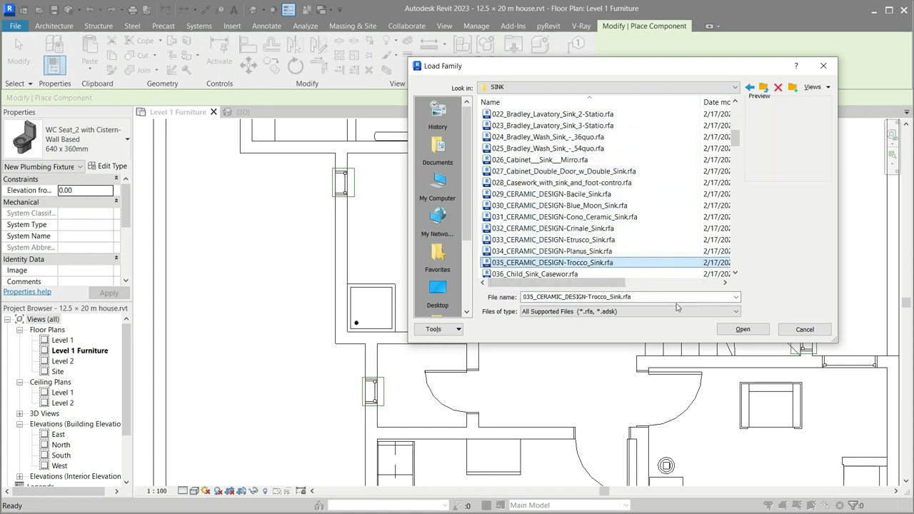
key(Down)
key(Down)
key(Down)
key(Down)
key(Down)
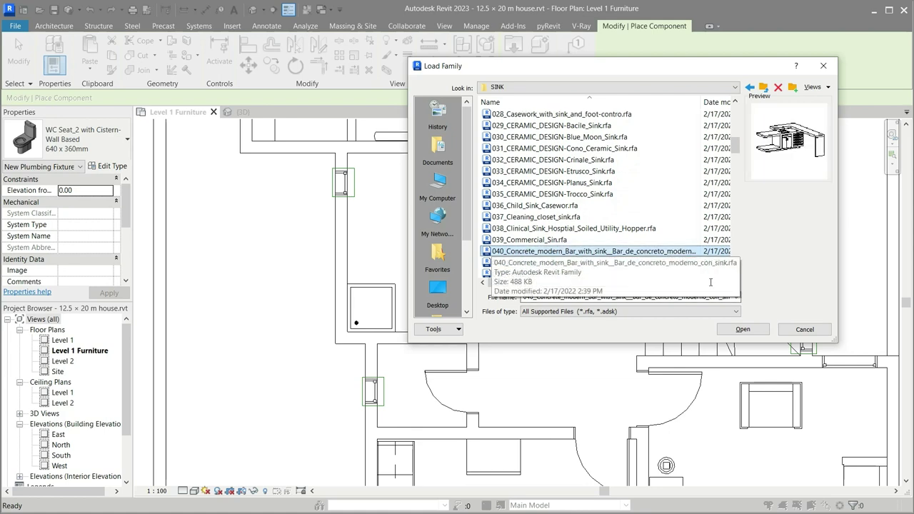
key(Down)
key(Down)
key(Down)
key(Down)
key(Down)
key(Down)
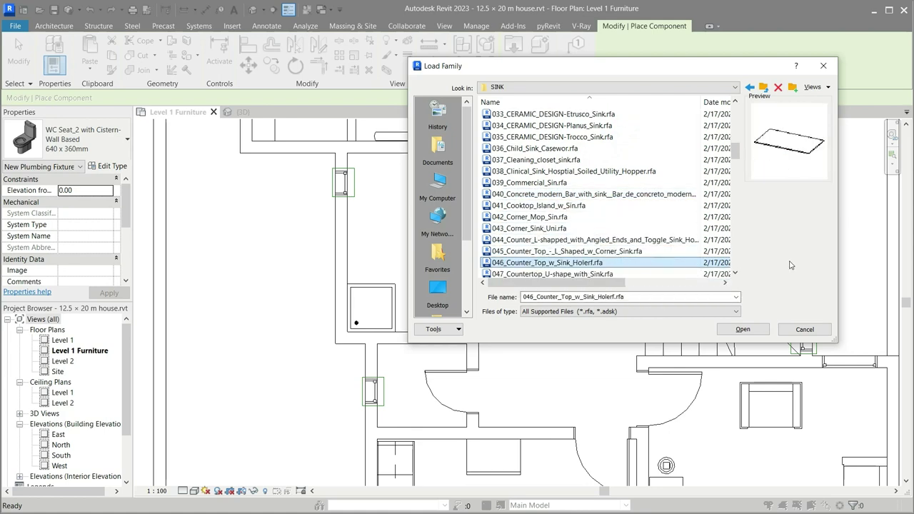
key(Down)
key(Down)
key(Down)
key(Down)
key(Down)
key(Down)
key(Down)
key(Down)
key(Down)
key(Down)
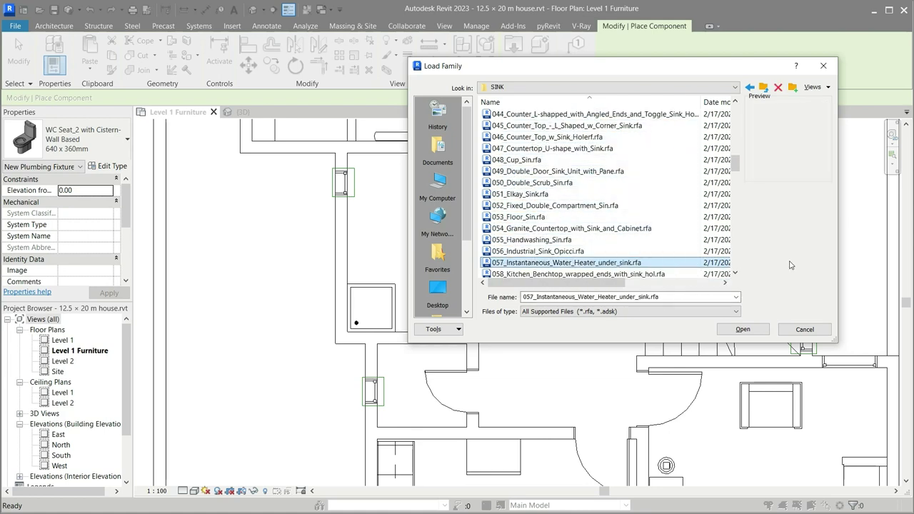
key(Down)
key(Down)
key(Down)
key(Down)
key(Down)
key(Down)
key(Down)
key(Down)
key(Down)
key(Down)
scroll(426, 285, down, 2)
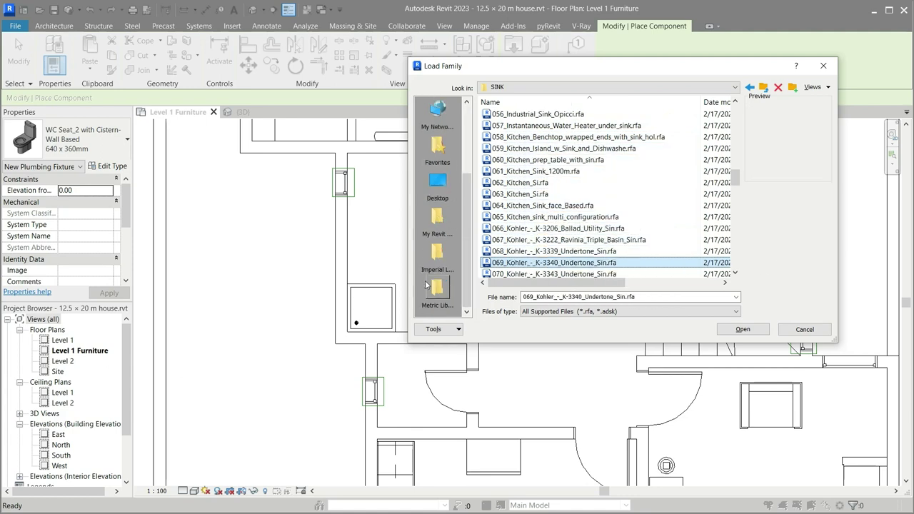
key(Down)
key(Down)
key(Down)
key(Down)
key(Down)
key(Down)
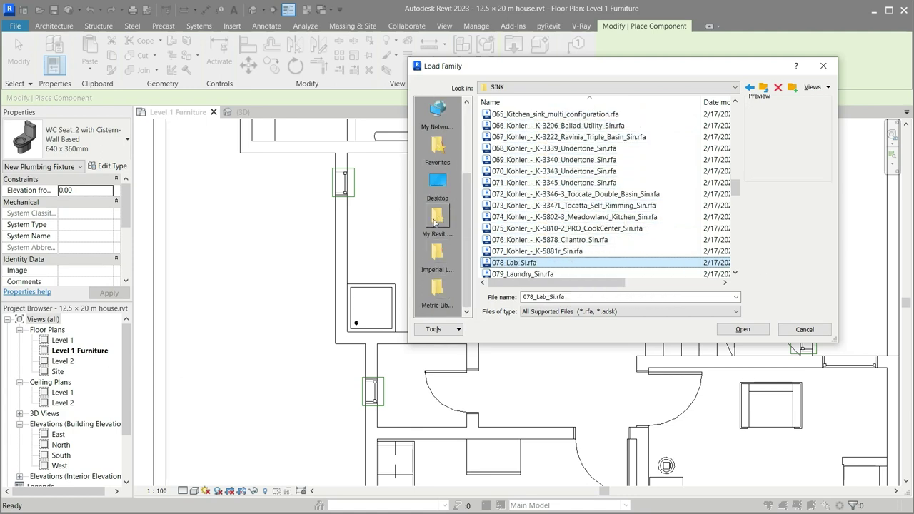
key(Down)
key(Down)
key(Down)
key(Down)
key(Down)
key(Down)
key(Down)
key(Down)
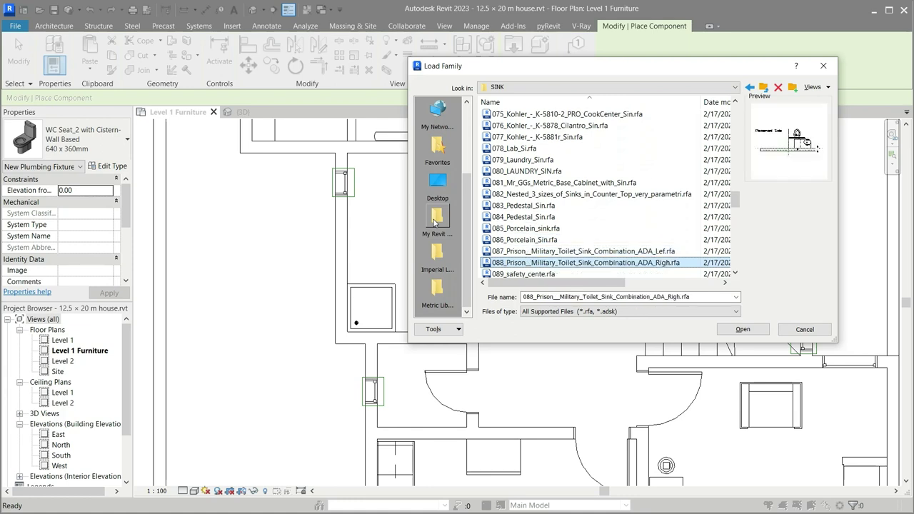
key(Down)
key(Down)
key(Down)
key(Down)
key(Down)
key(Down)
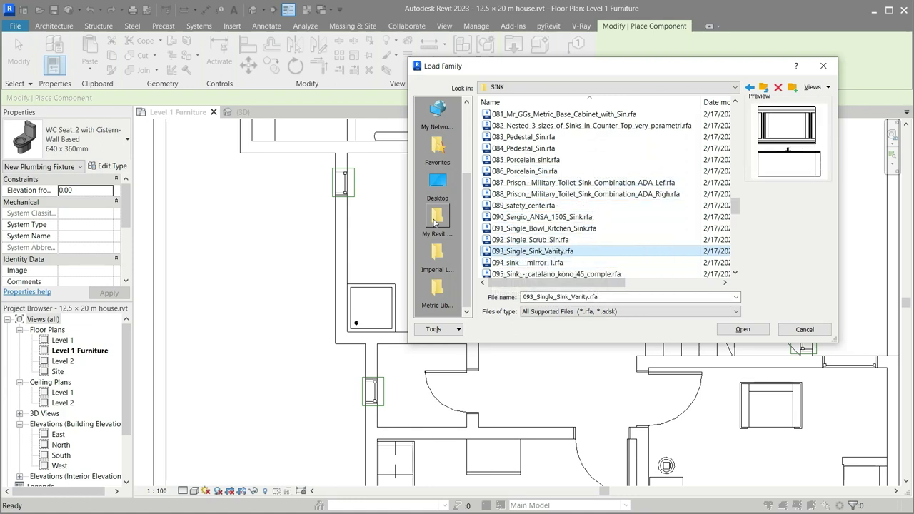
key(Up)
key(Down)
key(Down)
key(Down)
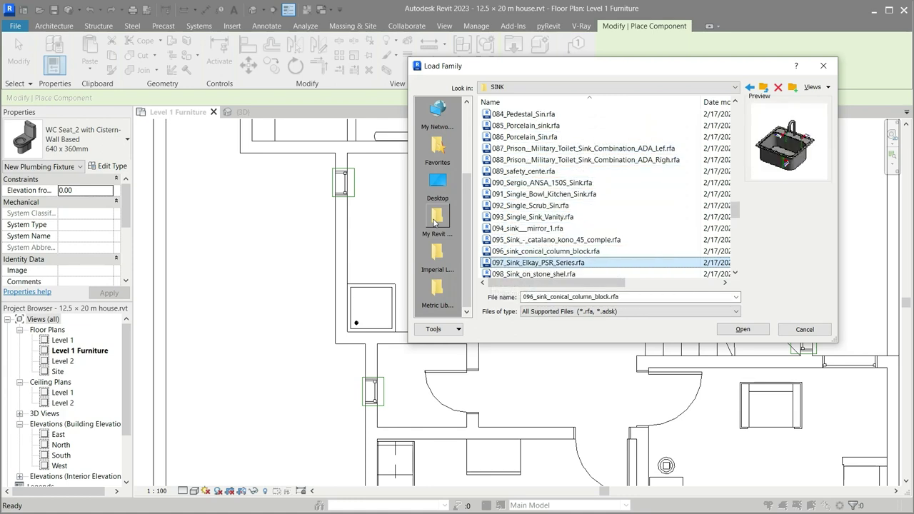
key(Down)
key(Down)
key(Down)
key(Down)
key(Down)
key(Down)
key(Down)
key(Down)
key(Down)
key(Down)
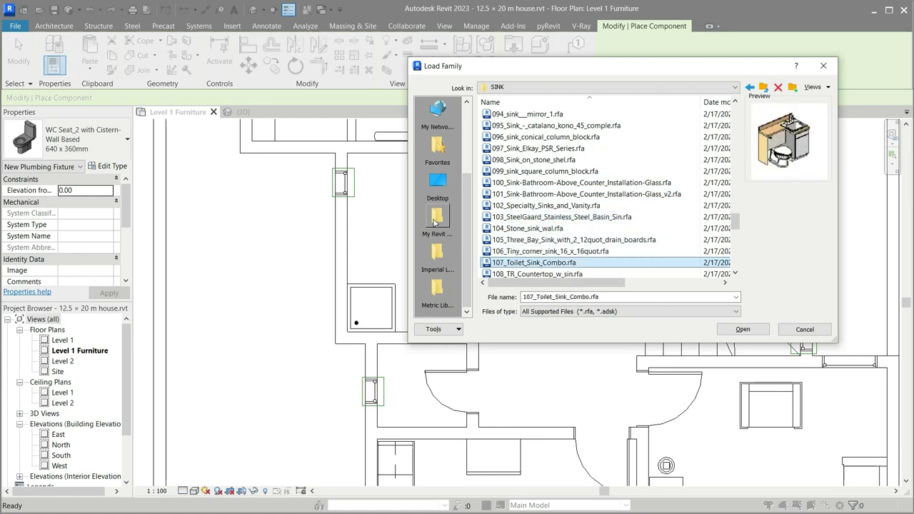
key(Down)
key(Down)
key(Down)
key(Down)
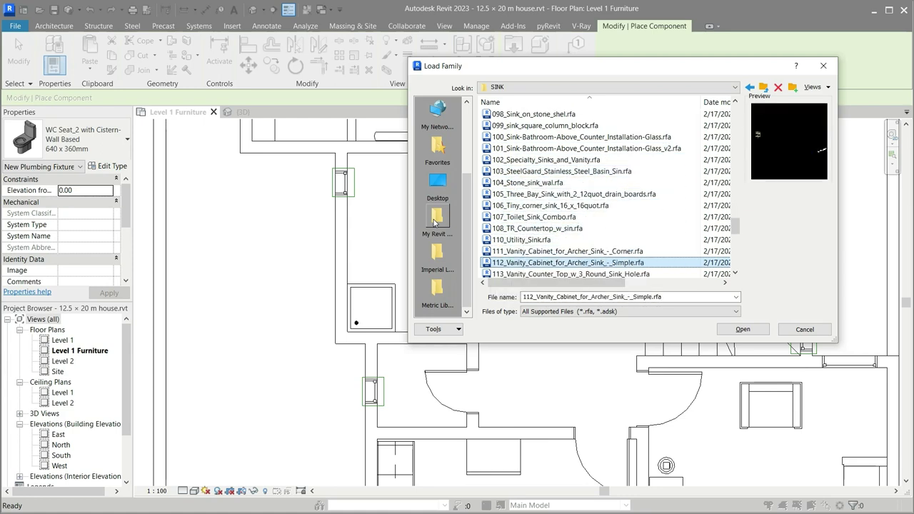
key(Down)
key(Down)
key(Down)
key(Down)
key(Down)
key(Down)
key(Up)
key(Up)
key(Up)
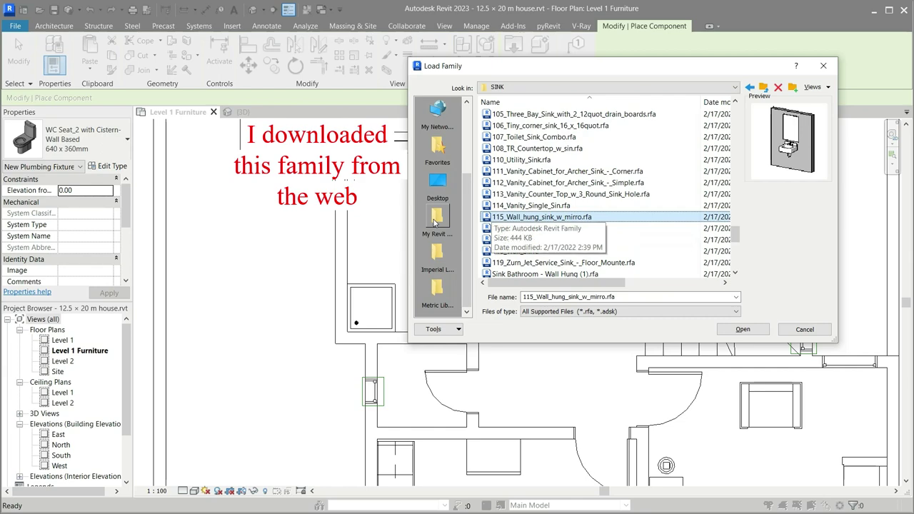
click(742, 329)
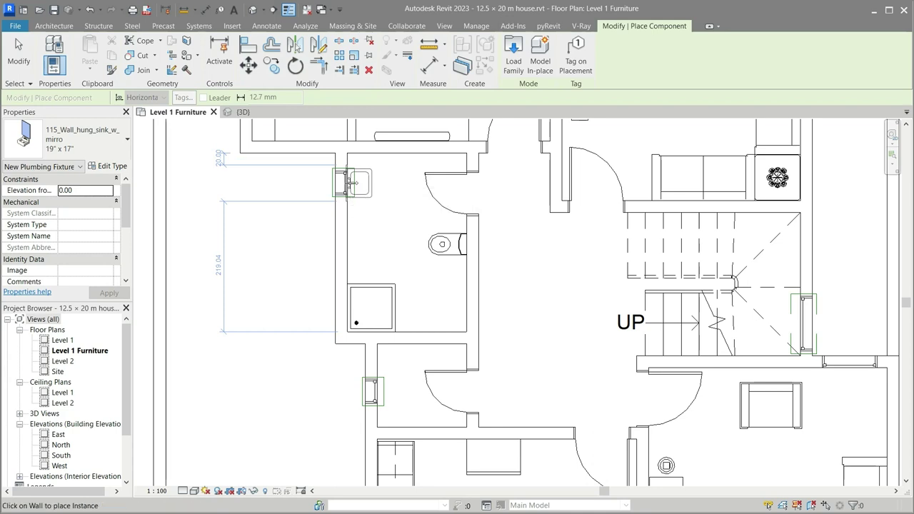
Place the 115_Wall_hung_sink_w_mirror 19" x 17" on the bathroom's upper-left wall near the window.
click(355, 183)
key(Escape)
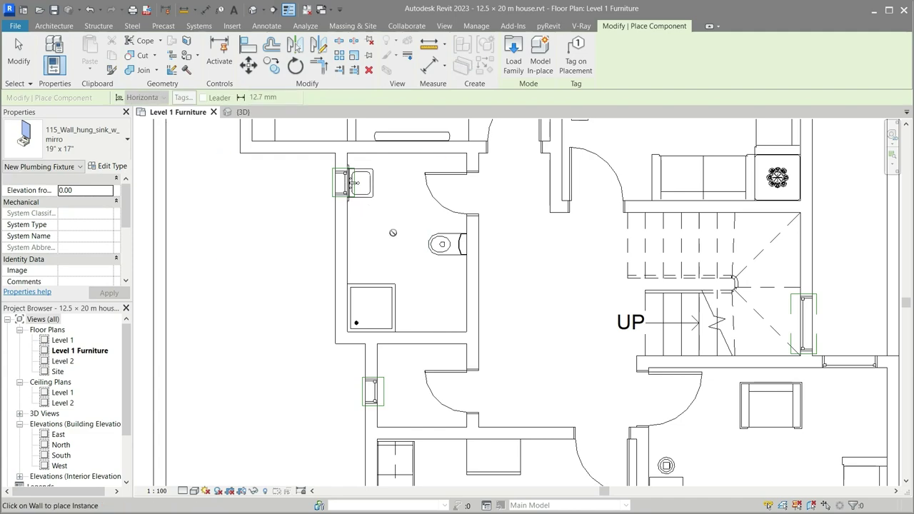
key(Escape)
scroll(321, 175, up, 2)
scroll(320, 175, up, 2)
Nudge the small window and its plan region down the left wall, below the sink.
scroll(321, 175, up, 2)
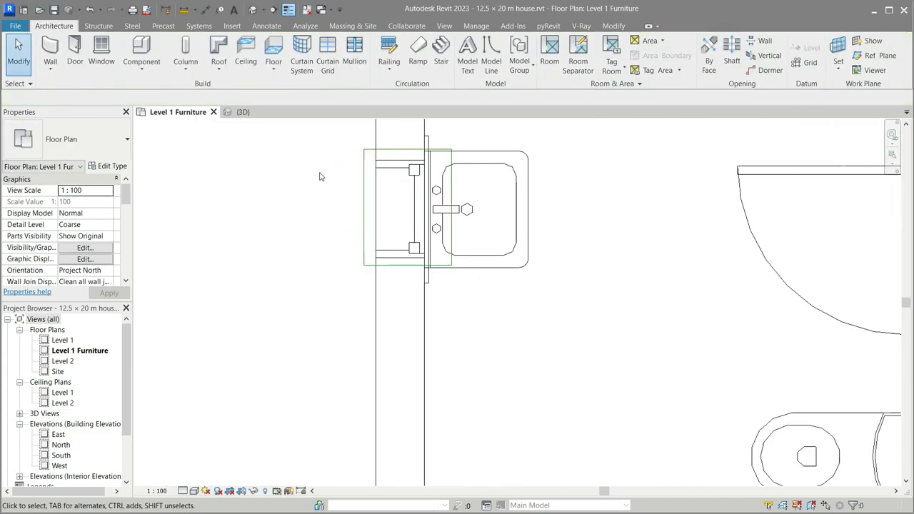
click(362, 265)
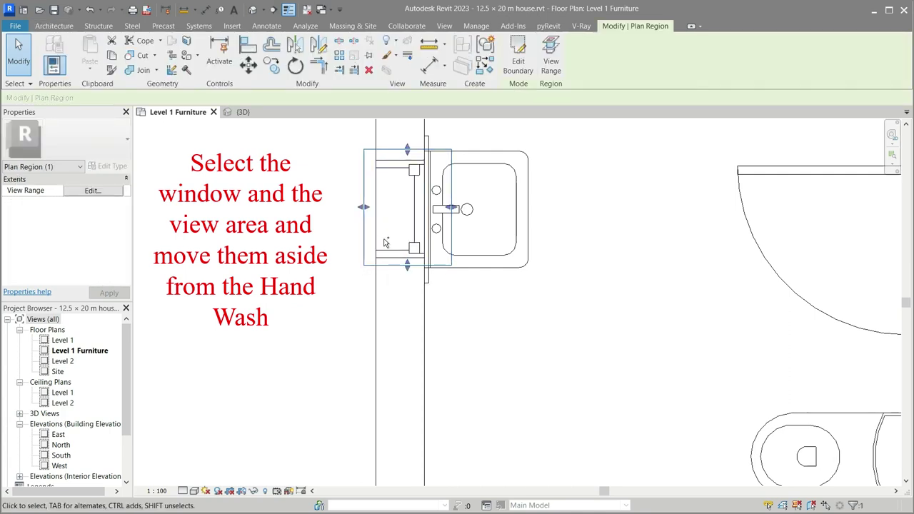
ctrl+click(386, 242)
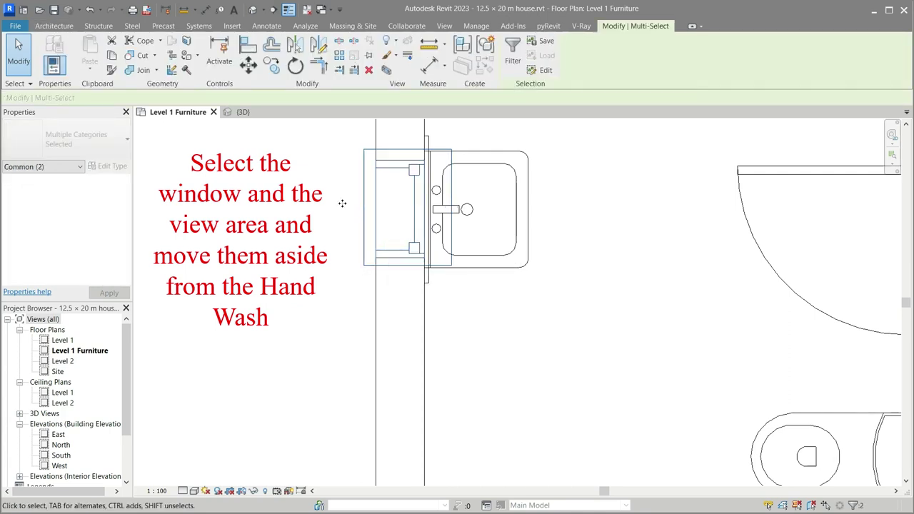
scroll(342, 204, down, 1)
scroll(325, 210, down, 1)
scroll(381, 261, down, 2)
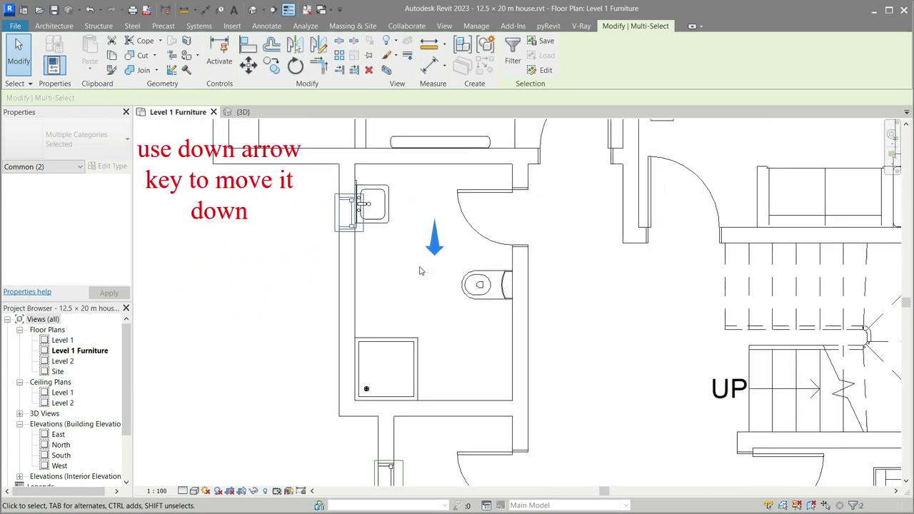
key(Down)
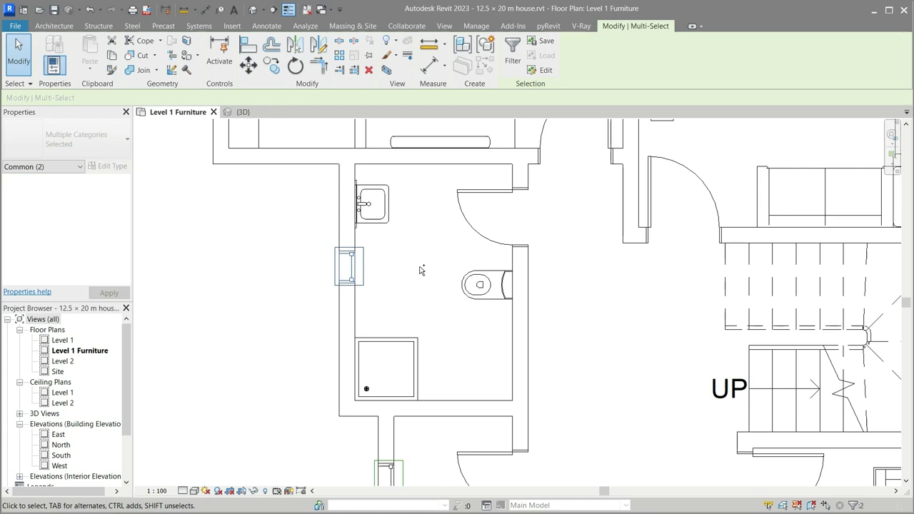
key(Escape)
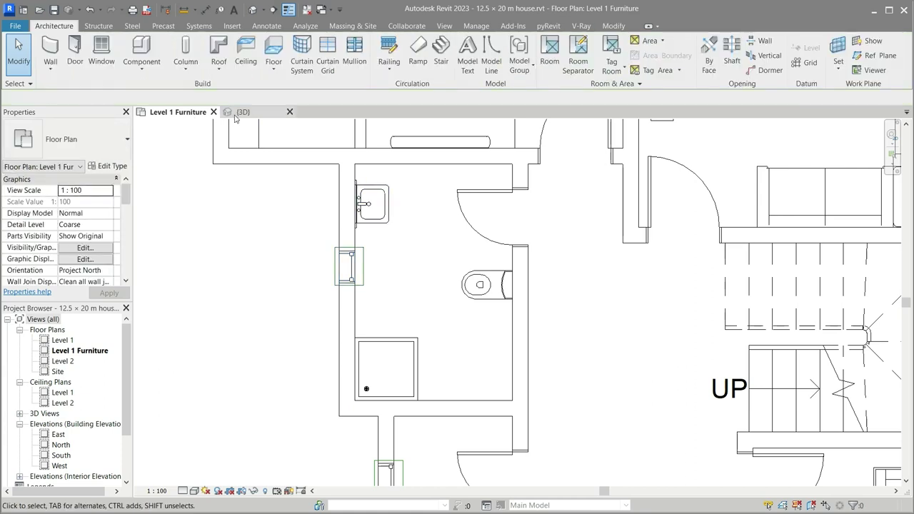
Orbit the {3D} view of the house and set its visual style to Hidden Line.
click(237, 112)
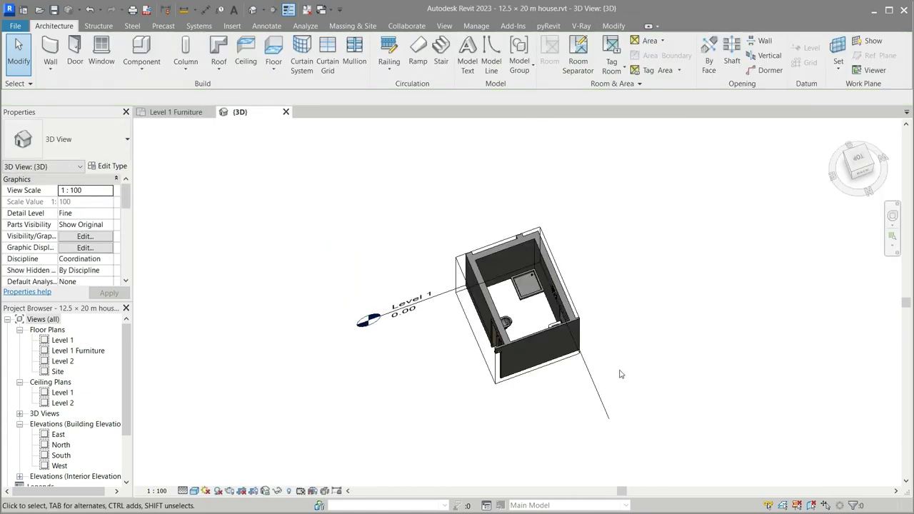
mouse_move(629, 359)
shift+middle_down()
mouse_move(753, 265)
mouse_move(816, 297)
mouse_move(777, 283)
shift+middle_up()
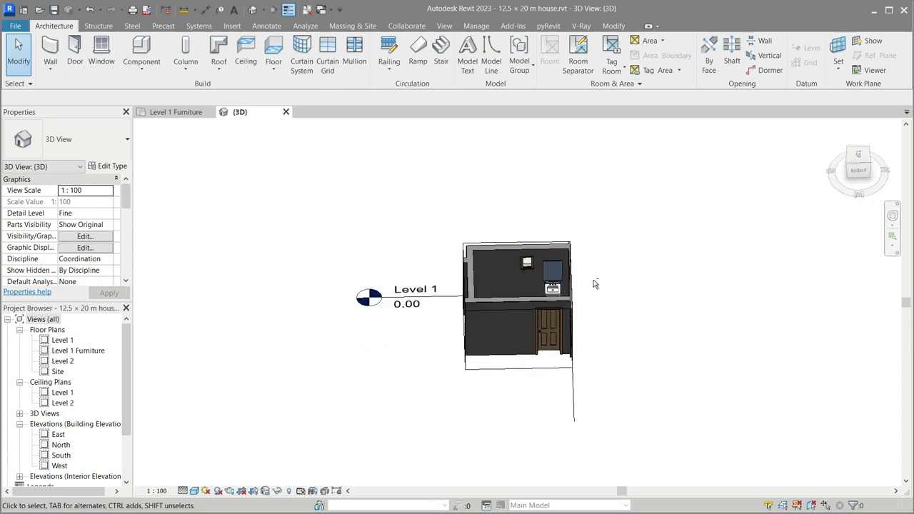
mouse_move(581, 290)
shift+middle_down()
mouse_move(735, 335)
mouse_move(714, 265)
mouse_move(686, 320)
shift+middle_up()
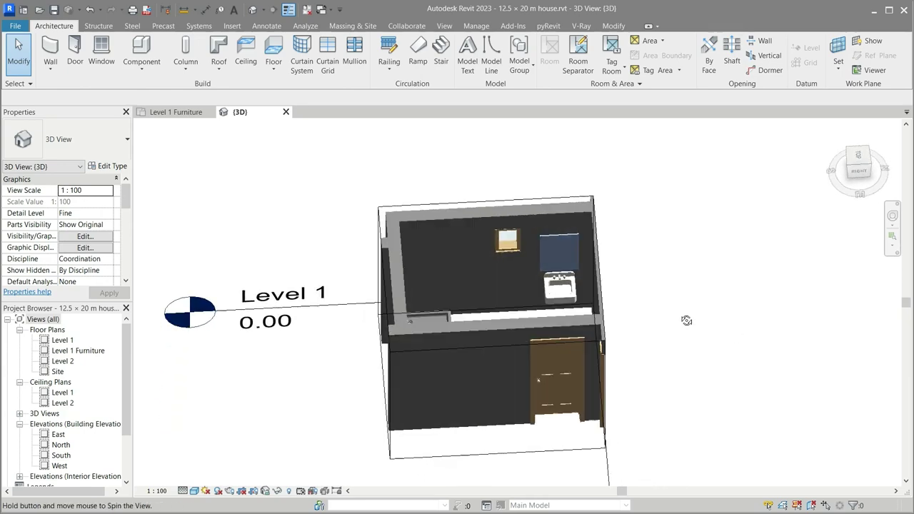
click(205, 491)
click(228, 442)
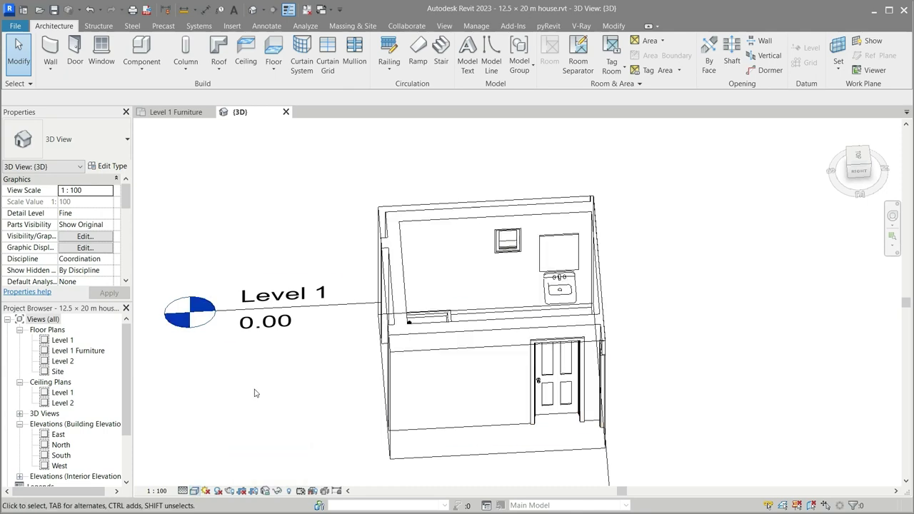
Inspect the bathroom inside its section box, then return to the Level 1 Furniture plan.
click(466, 199)
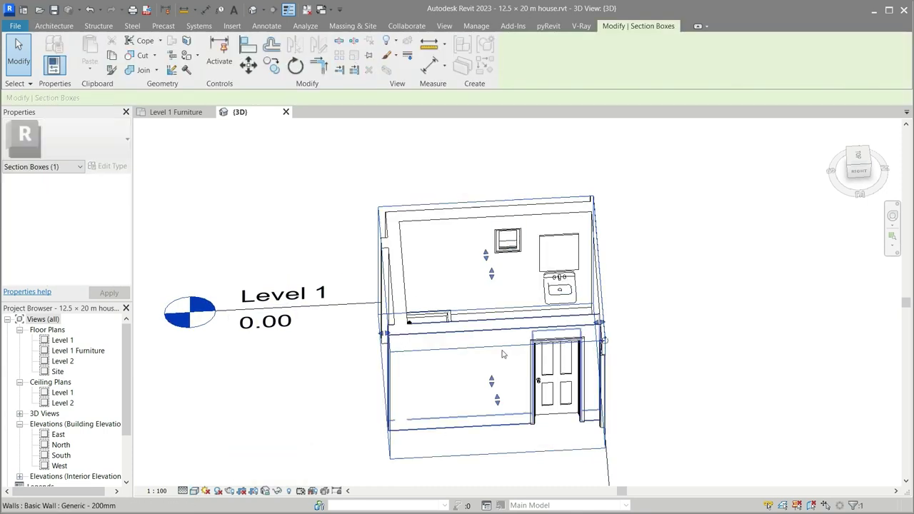
mouse_move(723, 334)
shift+middle_down()
mouse_move(735, 321)
mouse_move(724, 283)
mouse_move(827, 374)
mouse_move(897, 392)
mouse_move(763, 353)
shift+middle_up()
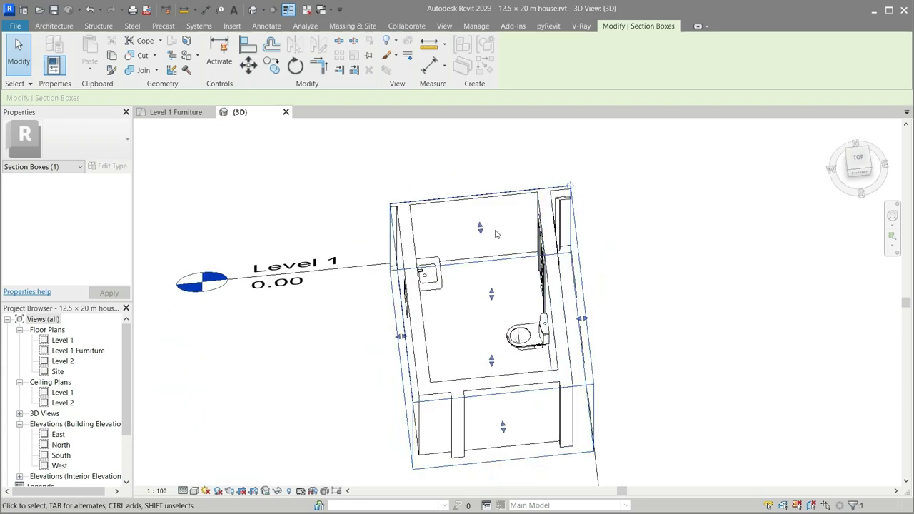
drag(481, 227, 481, 238)
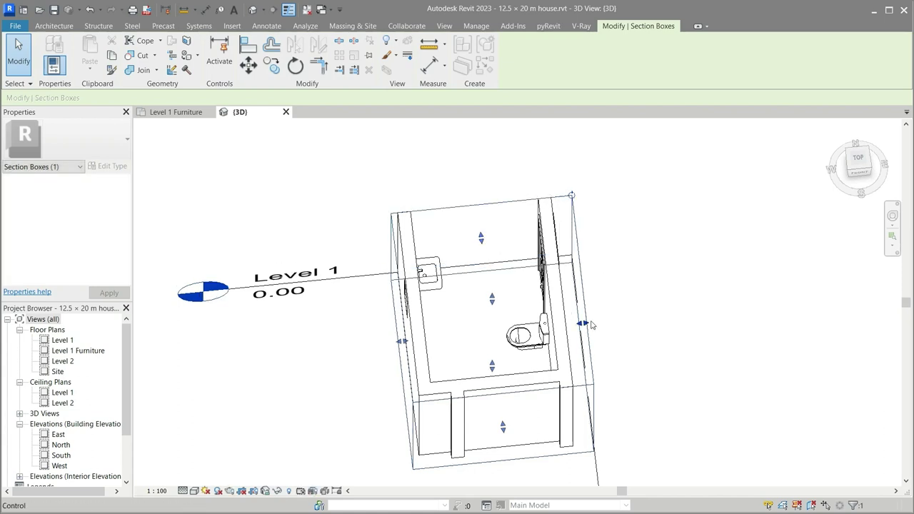
mouse_move(591, 324)
shift+middle_down()
mouse_move(458, 338)
mouse_move(394, 167)
mouse_move(485, 176)
shift+middle_up()
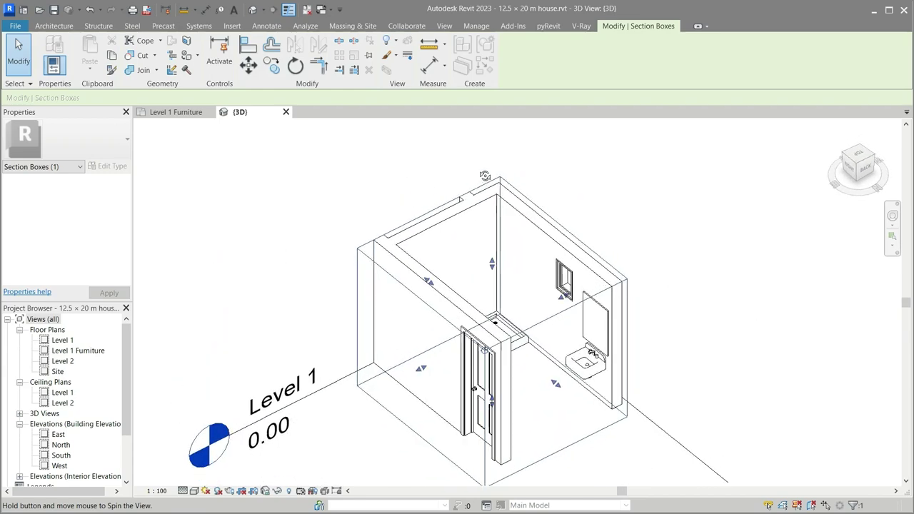
click(705, 283)
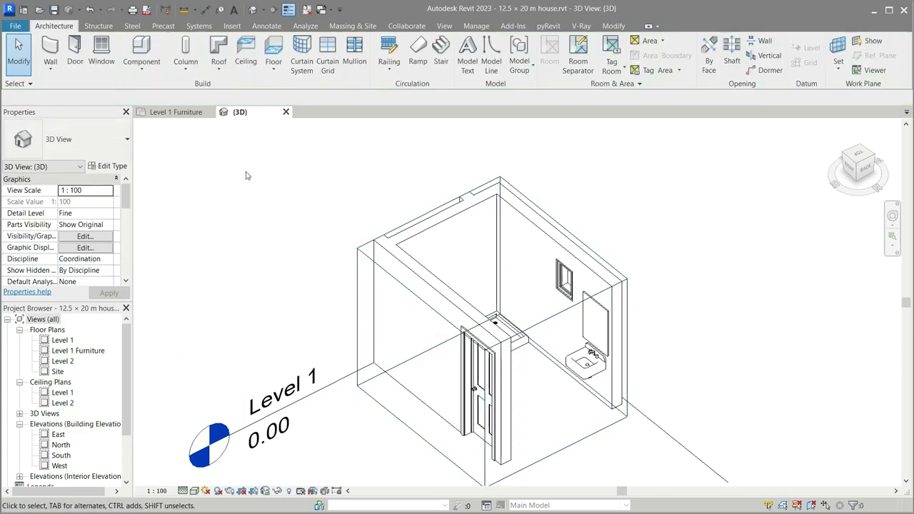
click(170, 112)
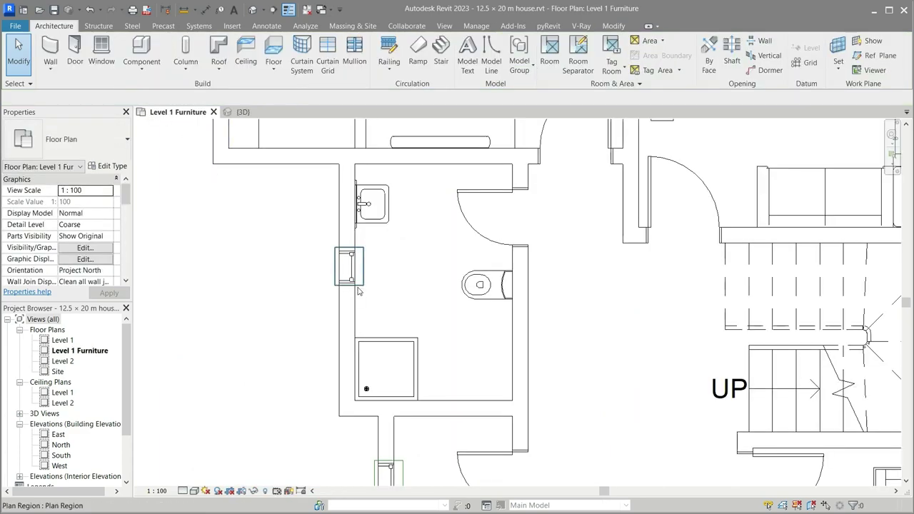
Place a copy of the upper bathroom's WC on the lower bathroom wall.
middle_drag(431, 266, 409, 160)
click(327, 154)
click(486, 64)
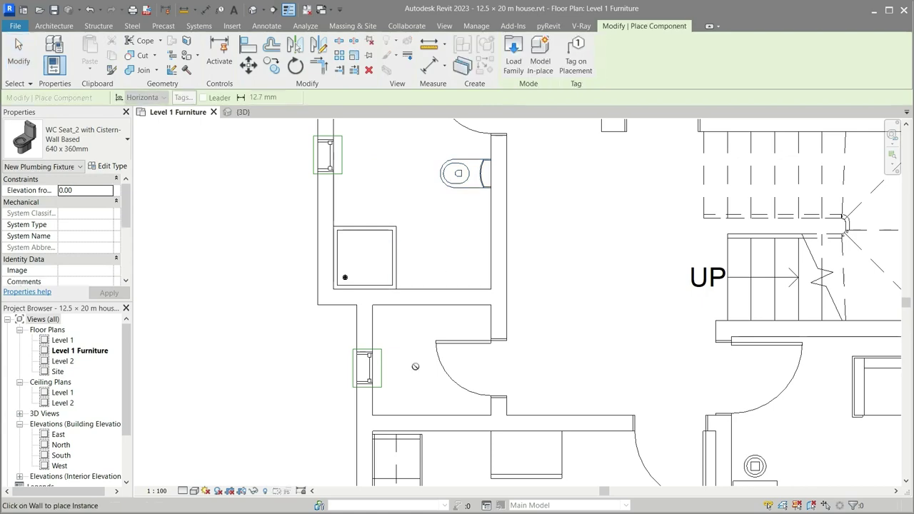
click(372, 366)
key(Escape)
key(Escape)
scroll(447, 331, down, 2)
Place a copy of the wall-hung sink on the lower bathroom wall.
click(389, 175)
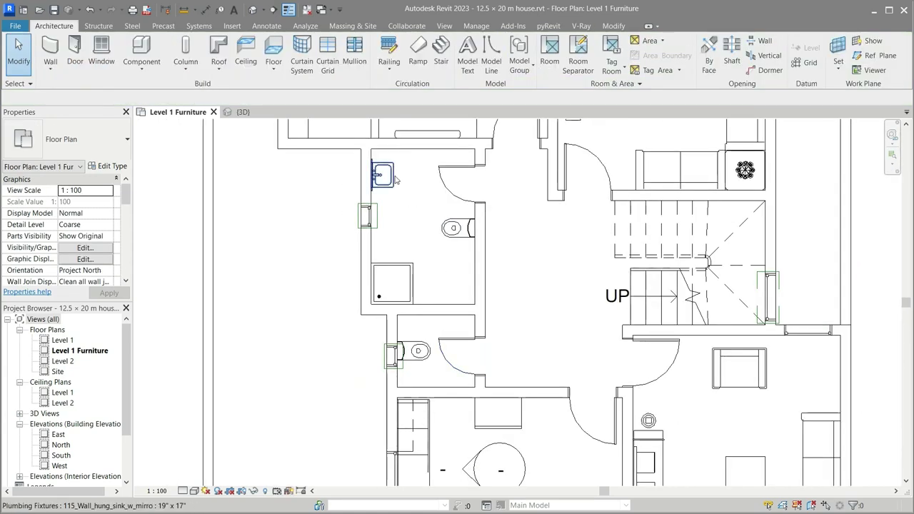
click(486, 65)
scroll(443, 383, up, 3)
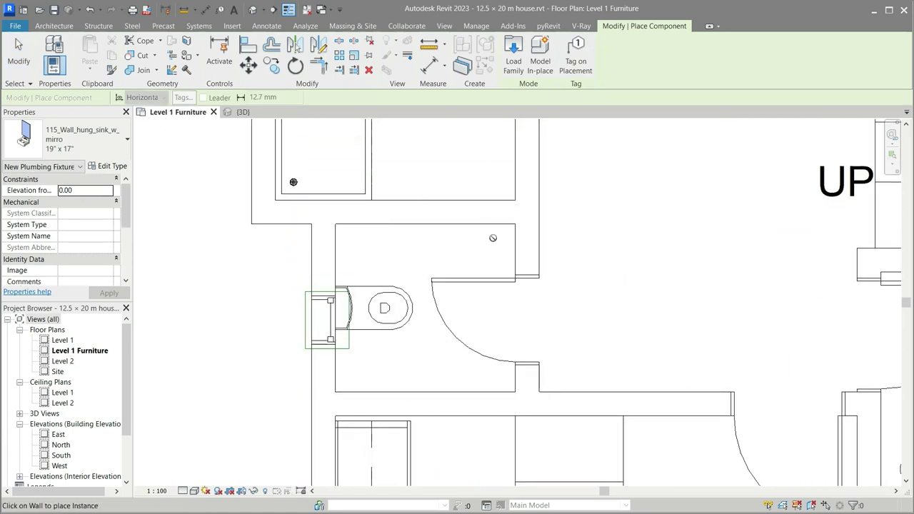
click(425, 391)
key(Escape)
key(Escape)
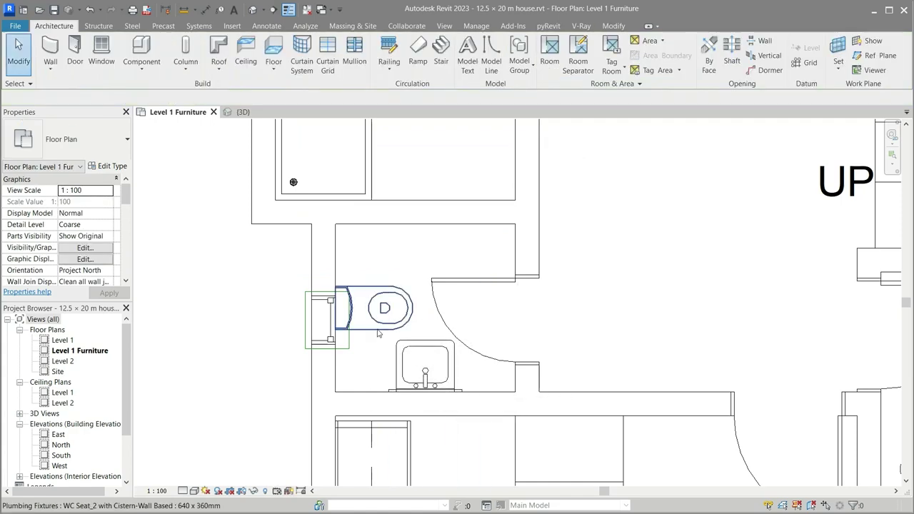
Delete the misplaced lower WC and retry Create Similar (CS) from the upper WC.
click(379, 333)
key(Delete)
middle_drag(371, 316, 228, 425)
click(460, 201)
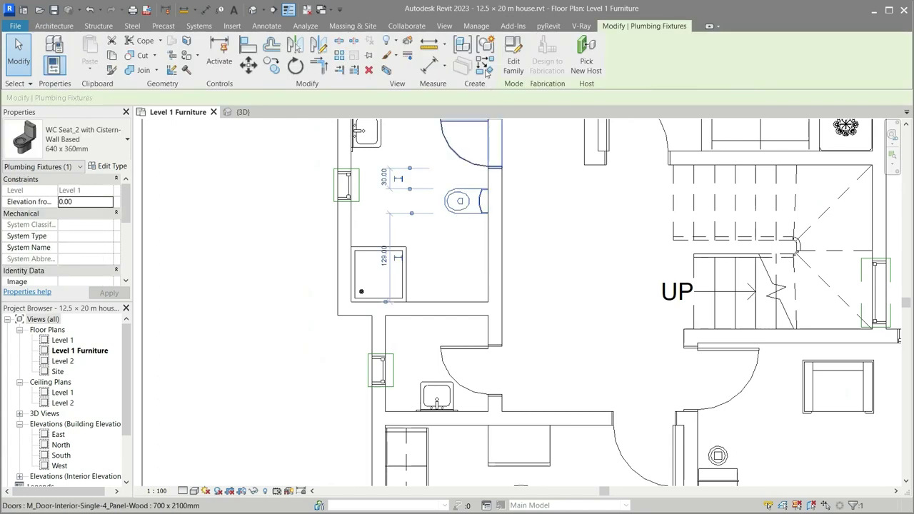
key(c)
key(s)
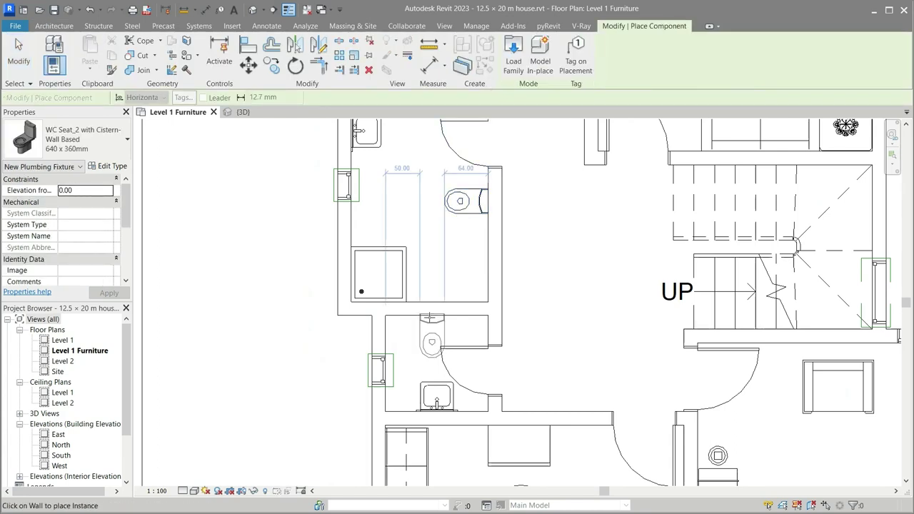
key(Escape)
Set the lower bathroom door's offset from the wall to 5.
click(471, 348)
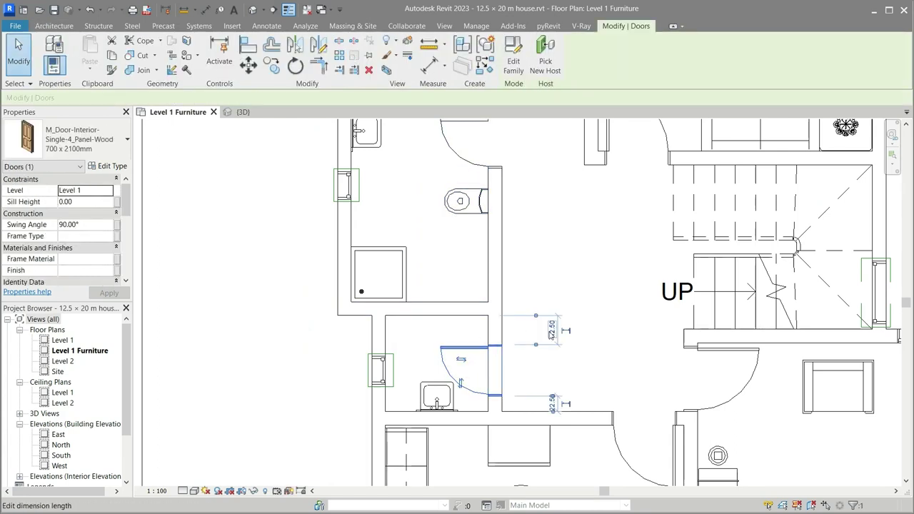
click(546, 330)
text(5)
key(Return)
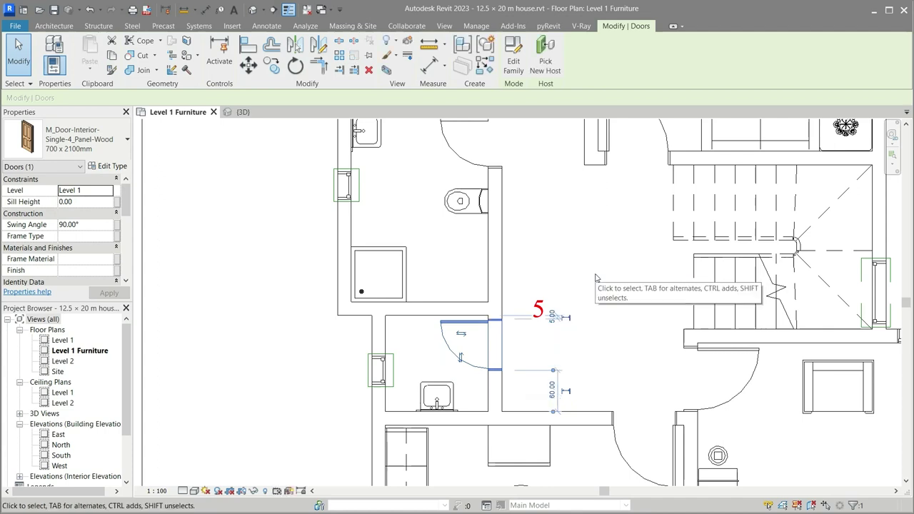
click(596, 278)
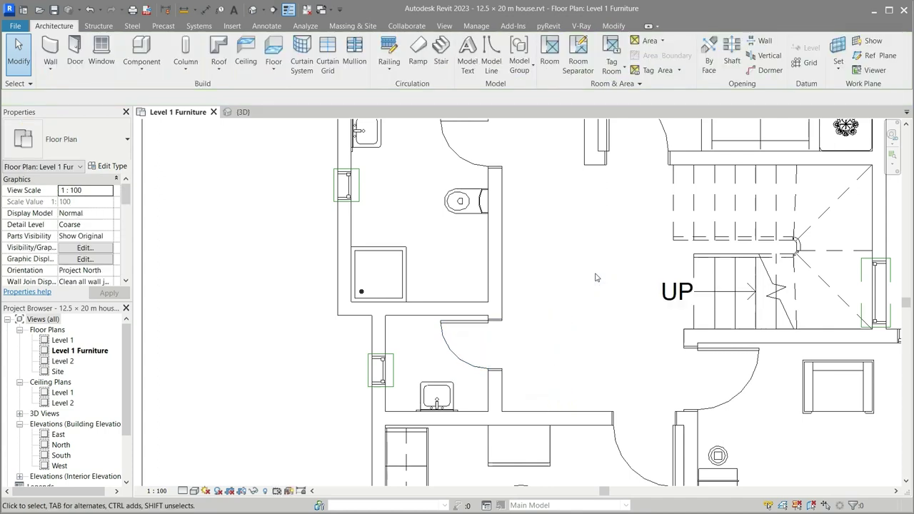
Nudge the lower bathroom sink three steps to the right.
click(450, 386)
key(Right)
key(Right)
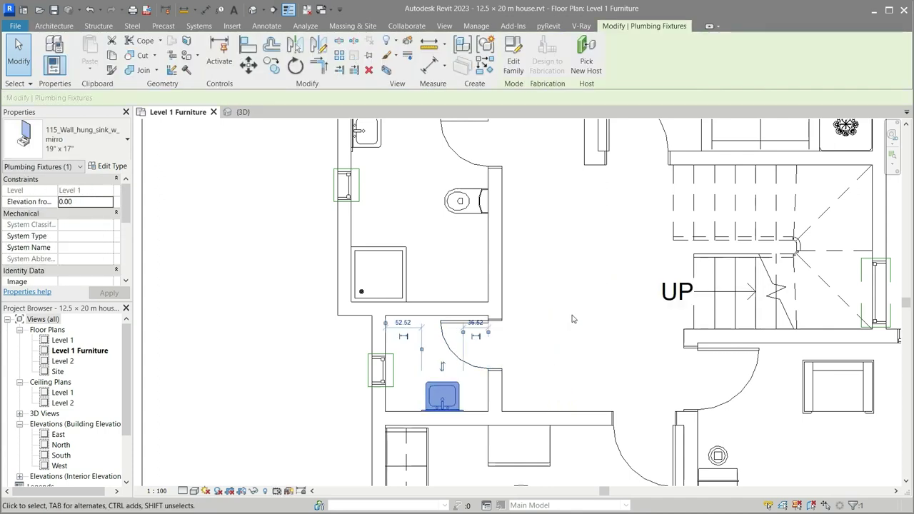
key(Right)
key(Right)
key(Right)
key(Right)
key(Right)
key(Right)
key(Right)
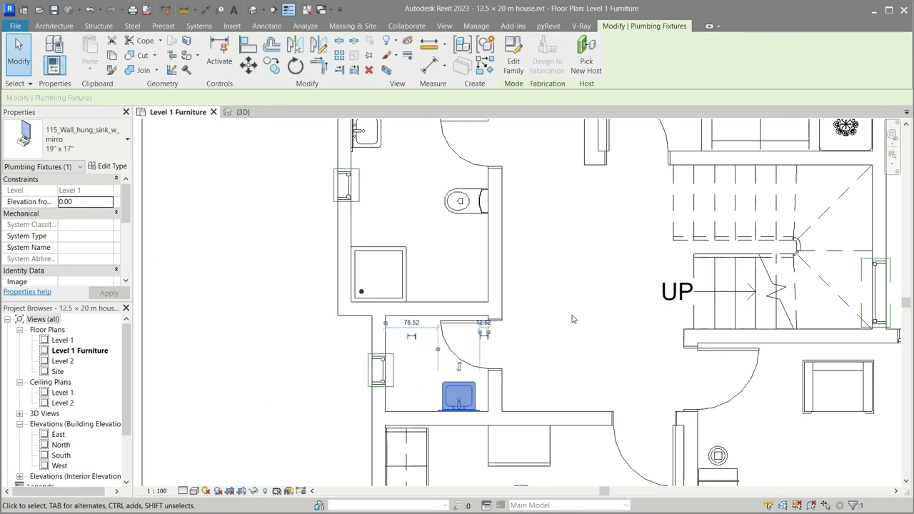
key(Right)
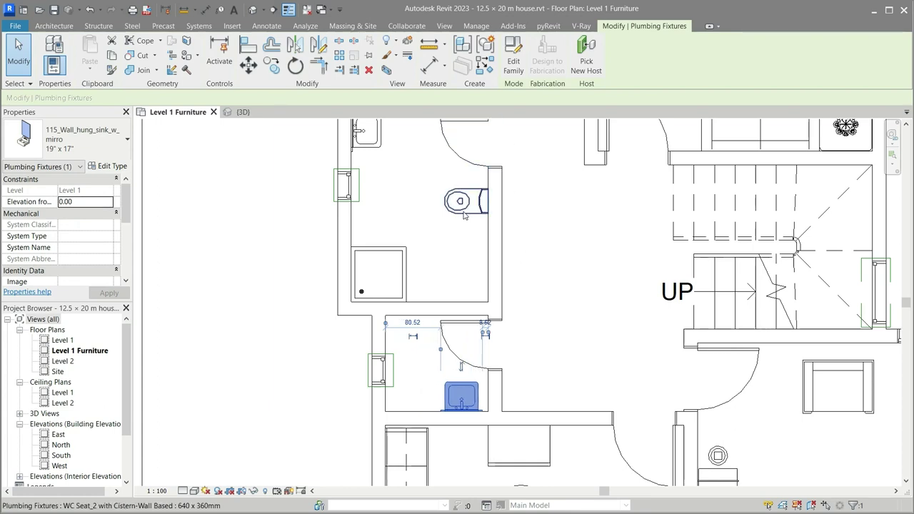
Place another WC Seat_2 with Cistern on the lower toilet room's left wall.
click(470, 202)
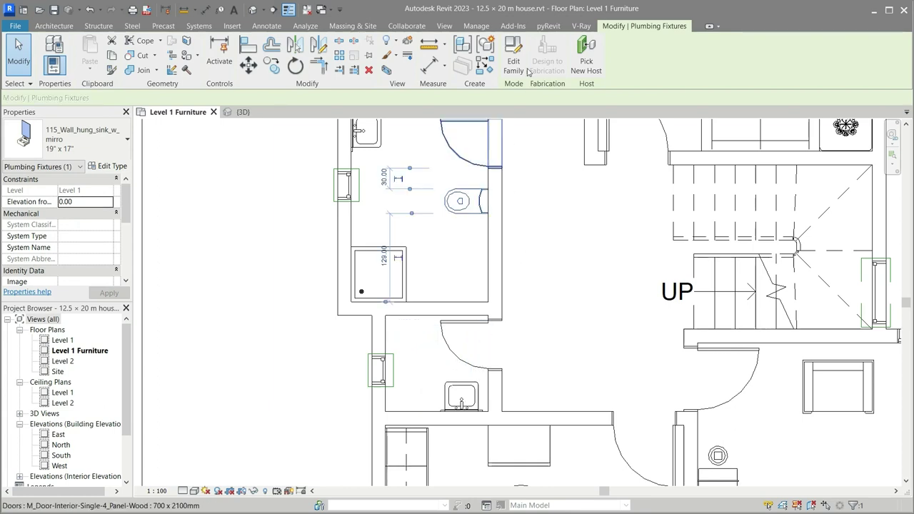
click(486, 68)
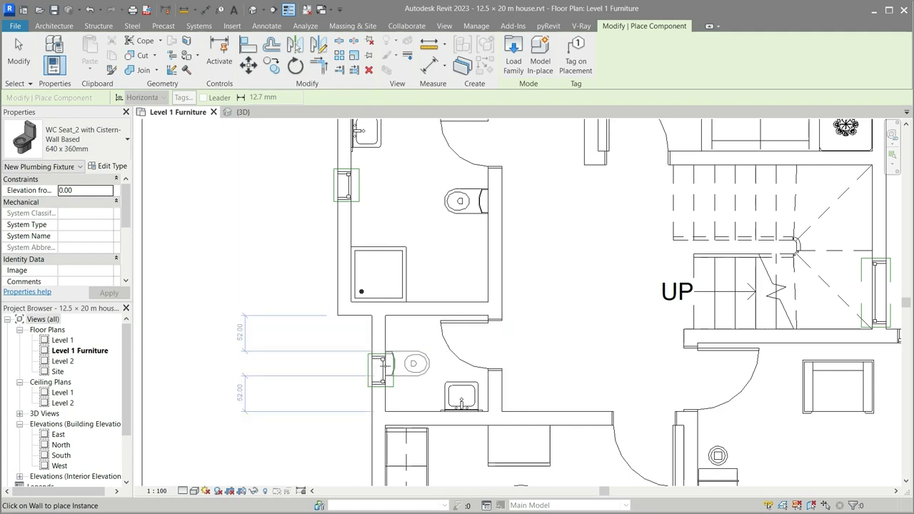
click(384, 363)
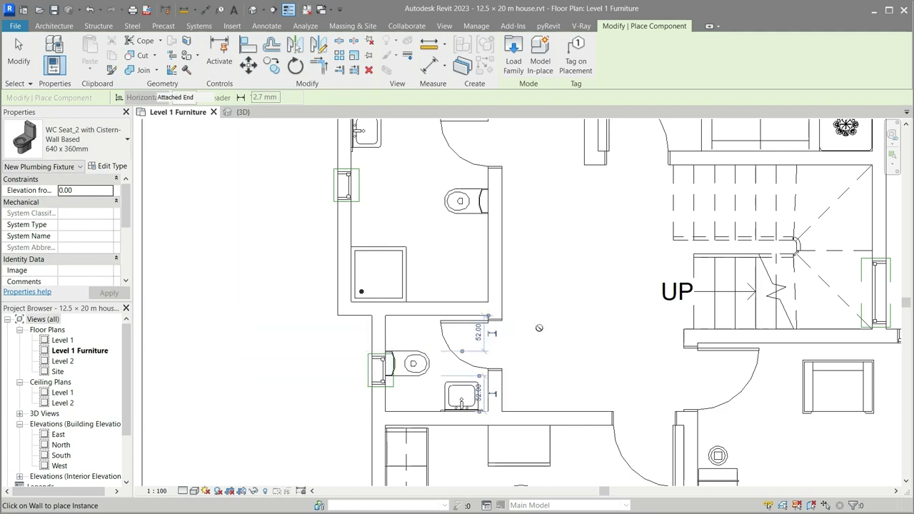
key(Escape)
scroll(404, 406, up, 1)
scroll(404, 407, up, 1)
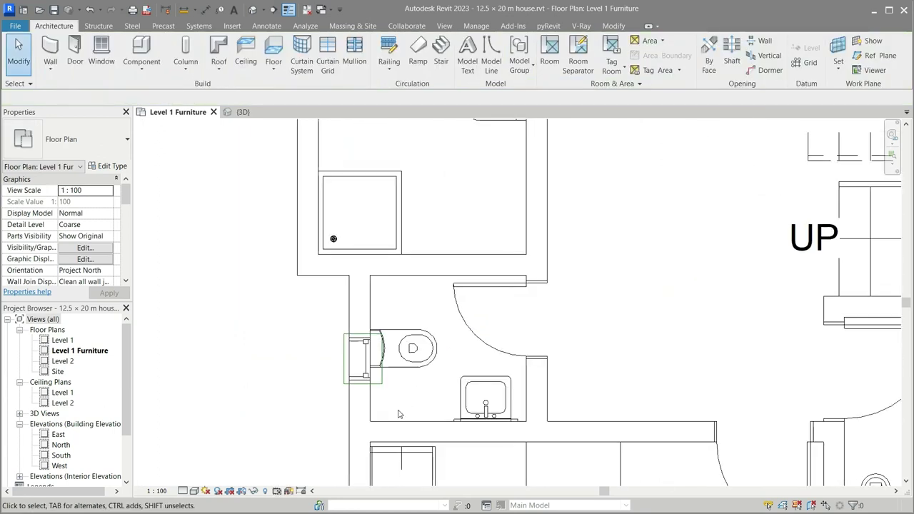
scroll(398, 410, up, 1)
Nudge the new WC and its plan region upward along the wall.
click(353, 387)
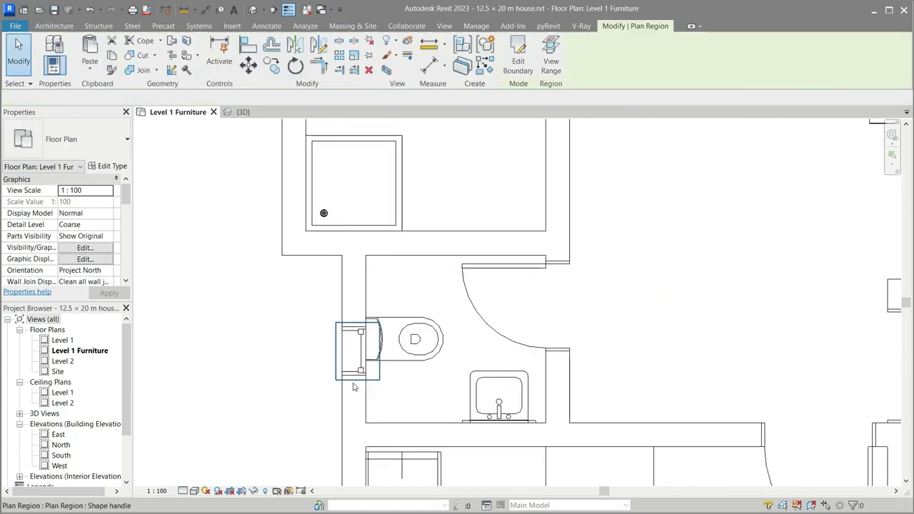
ctrl+click(347, 368)
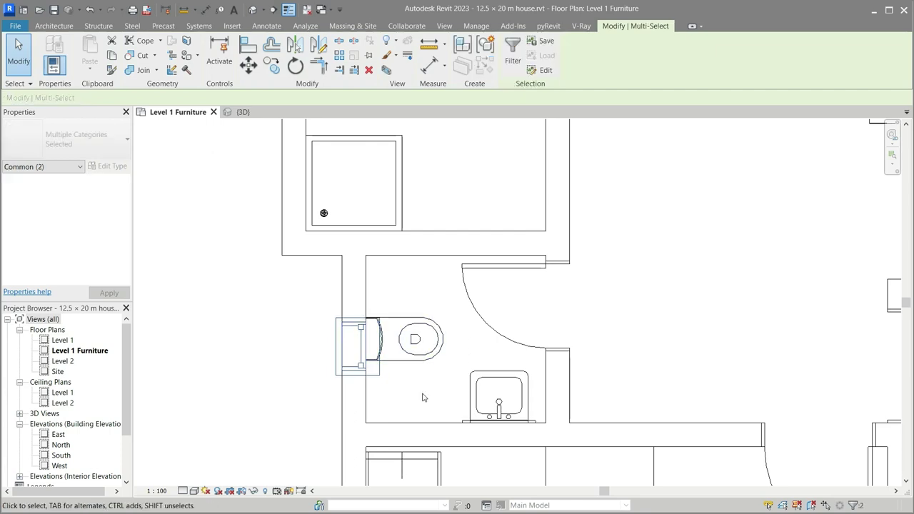
key(Up)
key(Up)
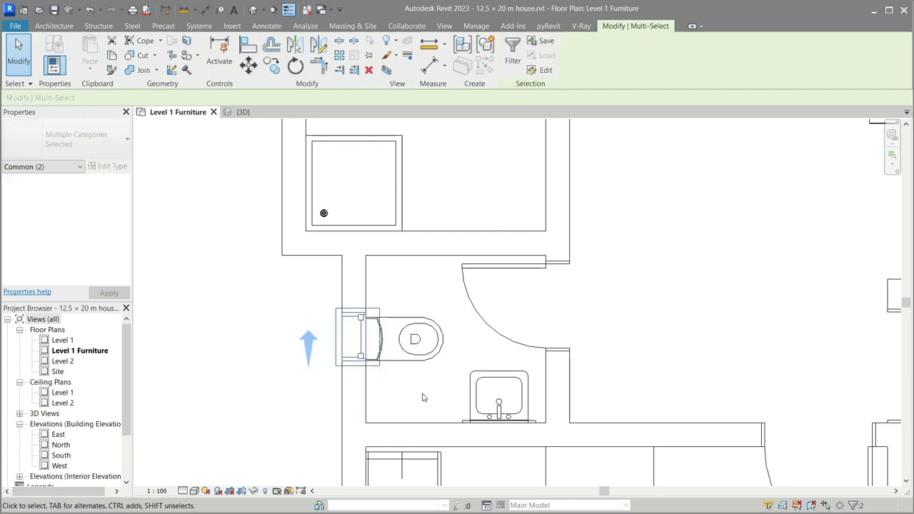
key(Escape)
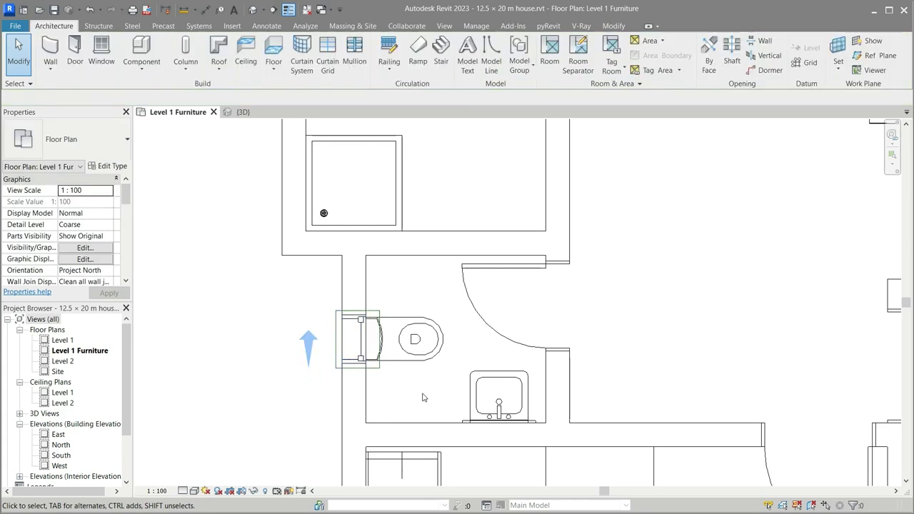
In the 3D view, stretch the section box to take in the neighbouring bathroom and orbit to check both.
click(240, 112)
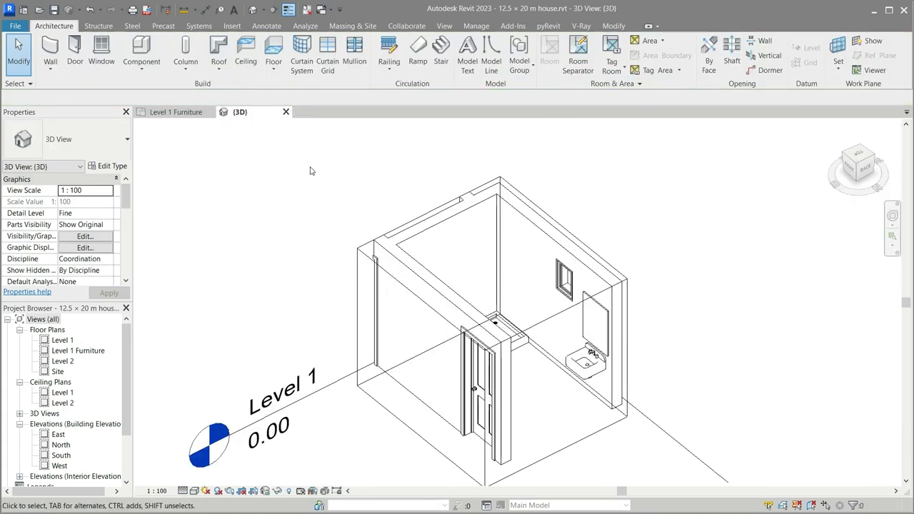
scroll(598, 343, down, 3)
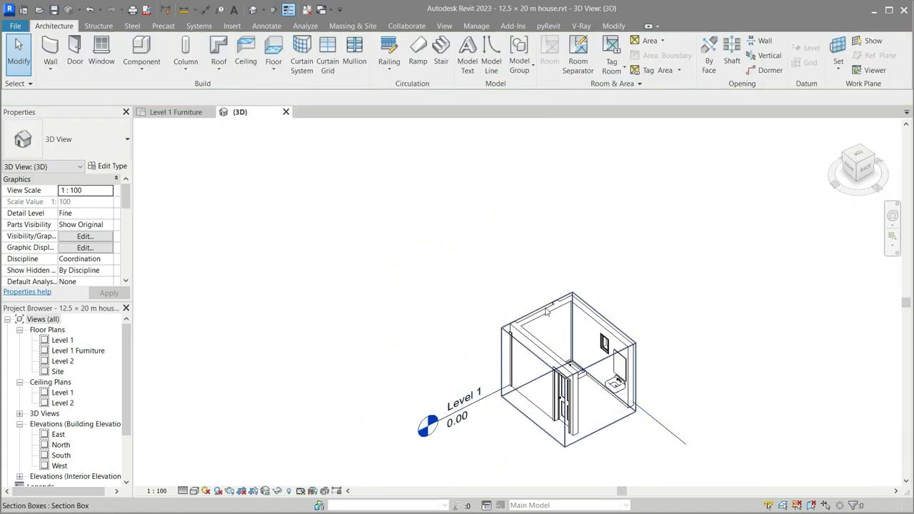
click(540, 307)
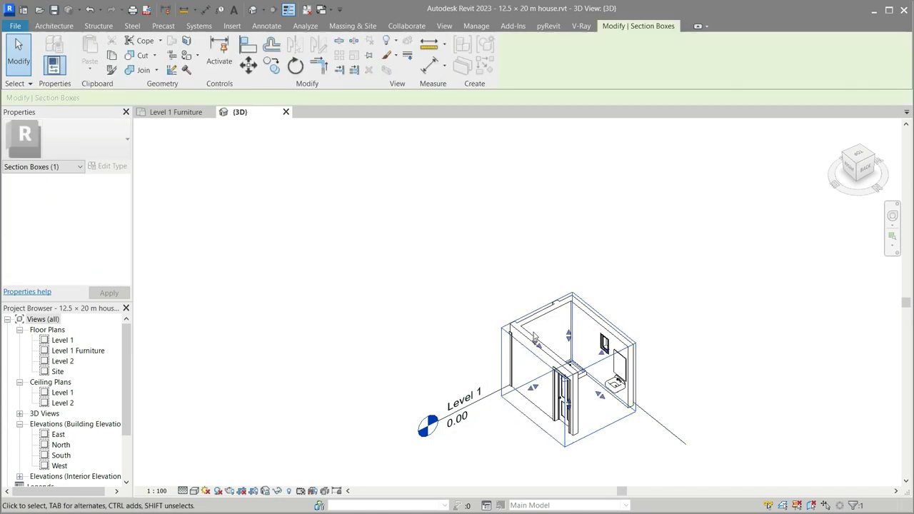
drag(536, 345, 485, 387)
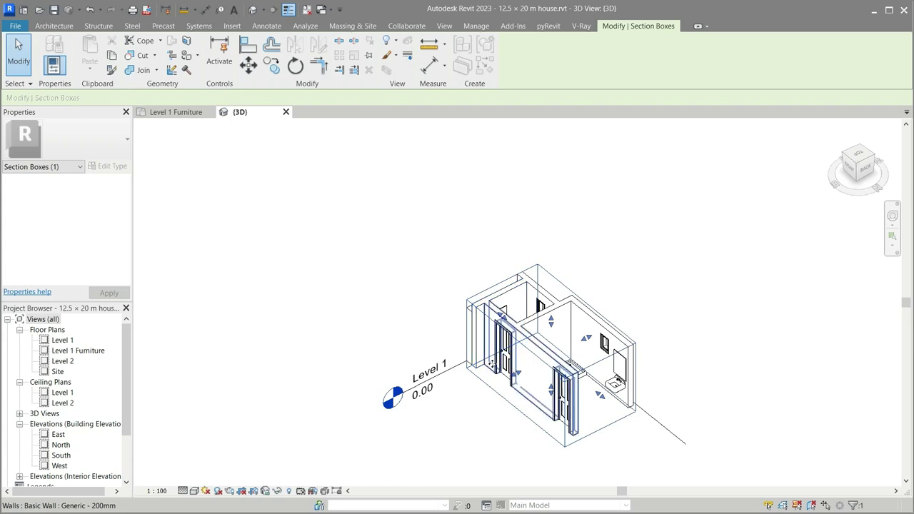
drag(519, 376, 509, 406)
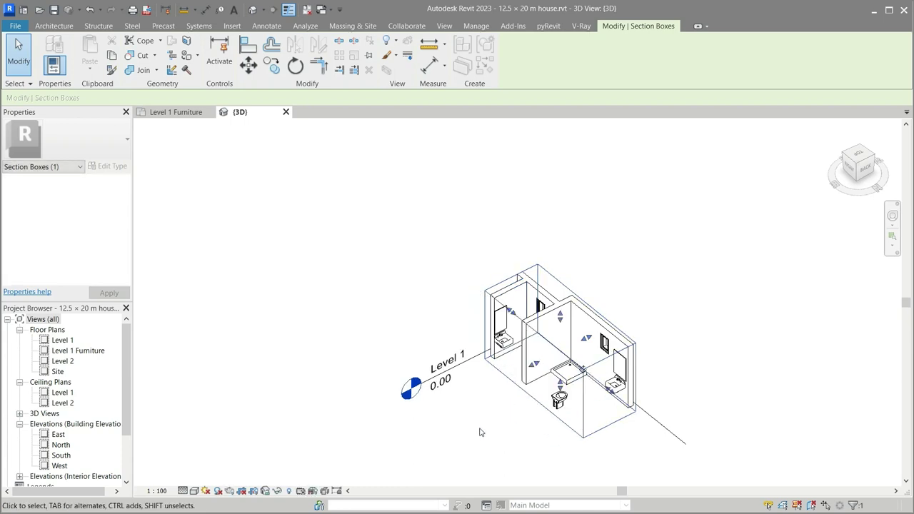
mouse_move(471, 414)
shift+middle_down()
mouse_move(602, 433)
mouse_move(527, 443)
mouse_move(527, 464)
mouse_move(604, 440)
mouse_move(565, 448)
shift+middle_up()
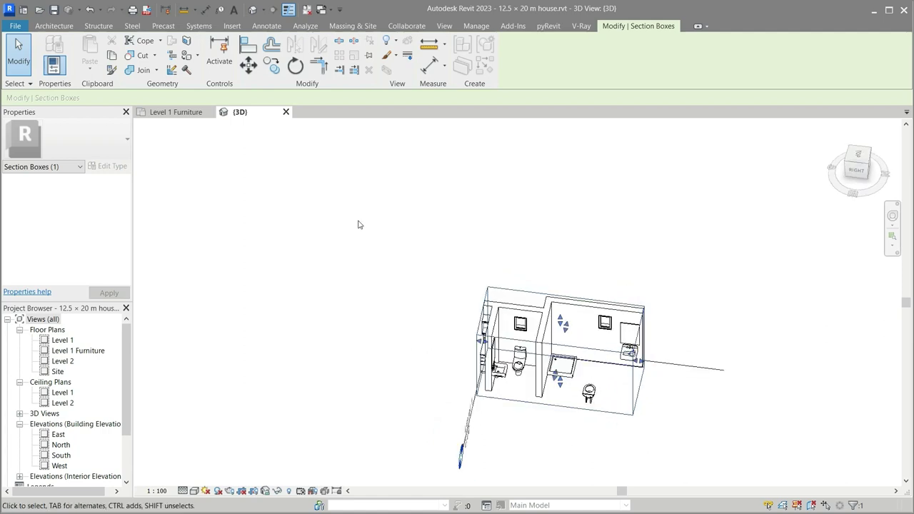
Return to the Level 1 Furniture floor plan and clear the selection.
click(176, 114)
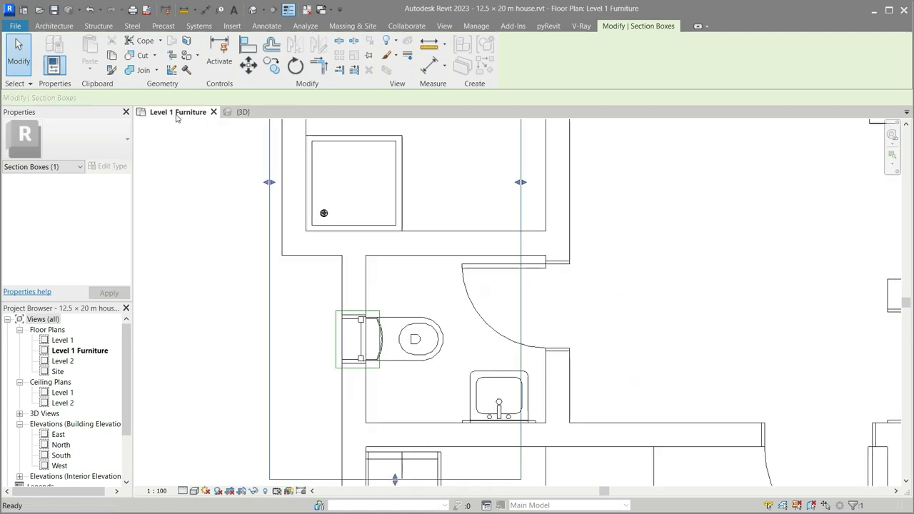
scroll(429, 378, down, 2)
scroll(472, 367, down, 1)
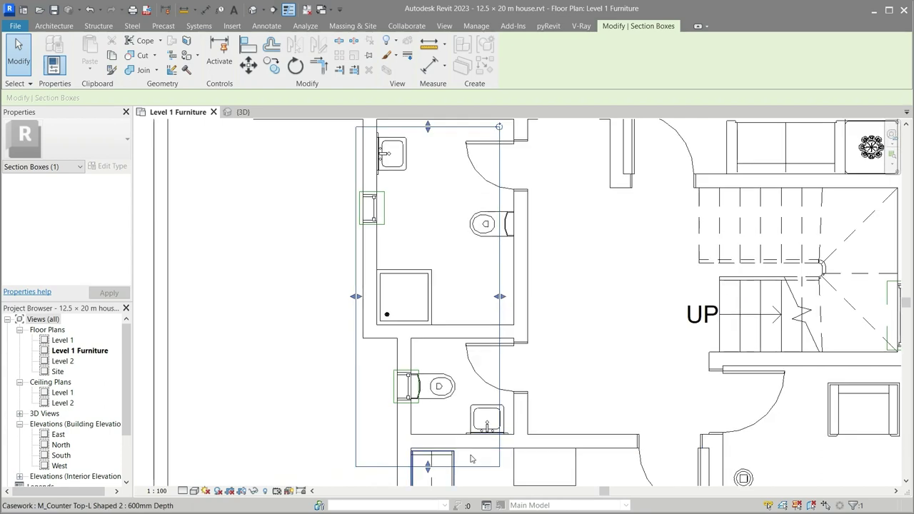
scroll(515, 357, down, 1)
click(545, 349)
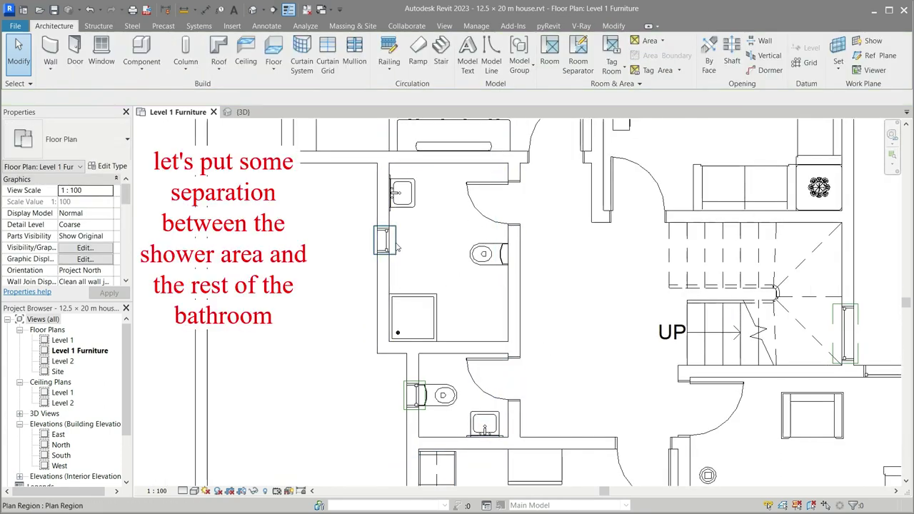
Start a new wall with the Curtain Wall: Storefront type and zoom into the upper bathroom.
click(50, 64)
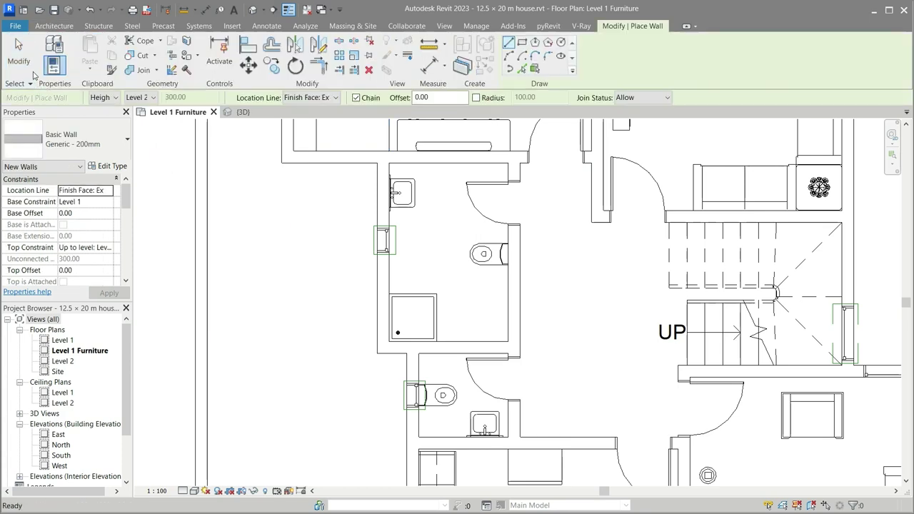
click(118, 152)
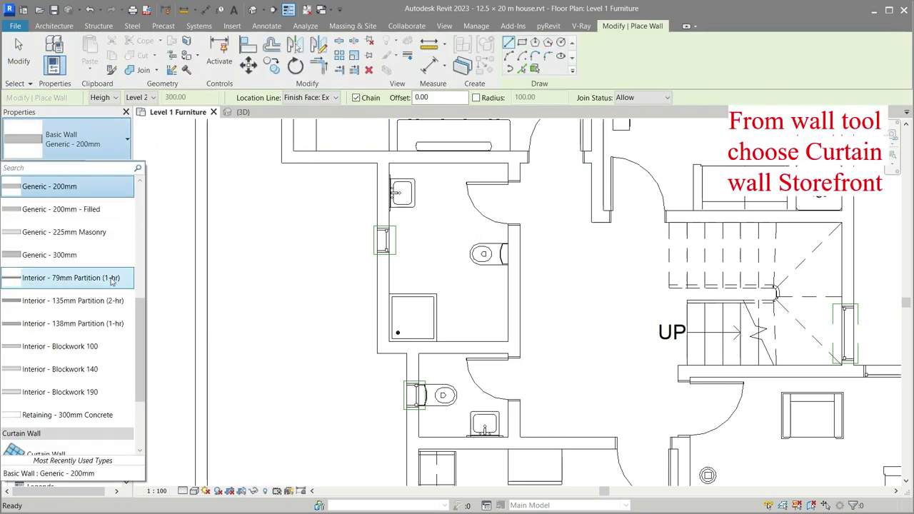
scroll(108, 318, down, 3)
scroll(108, 325, down, 2)
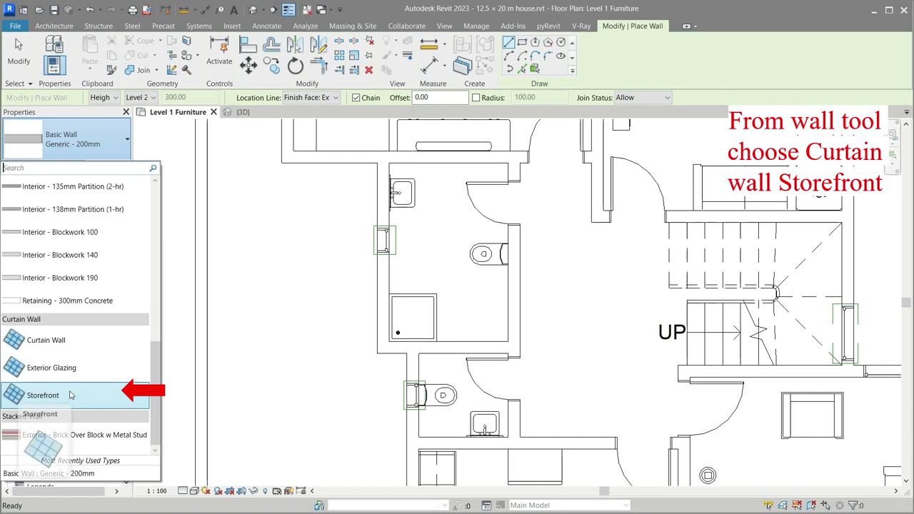
click(46, 395)
scroll(465, 285, up, 2)
scroll(464, 282, up, 2)
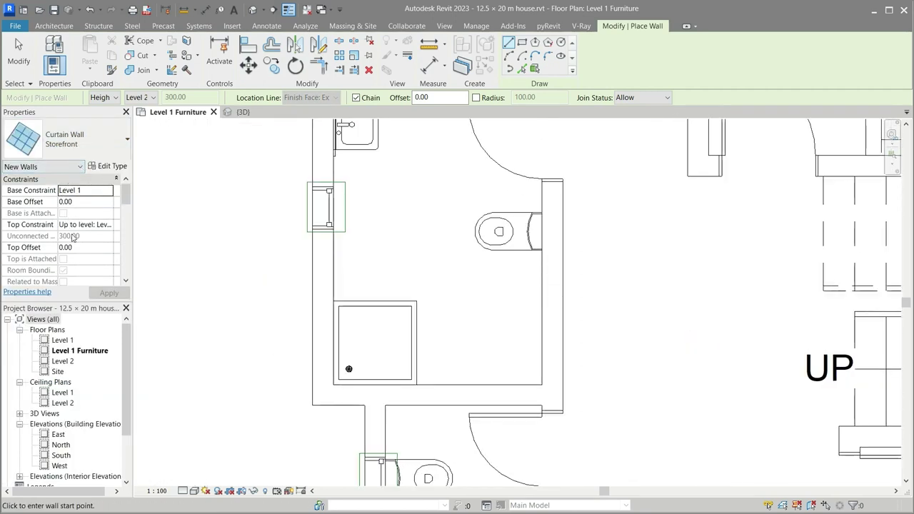
scroll(90, 260, down, 3)
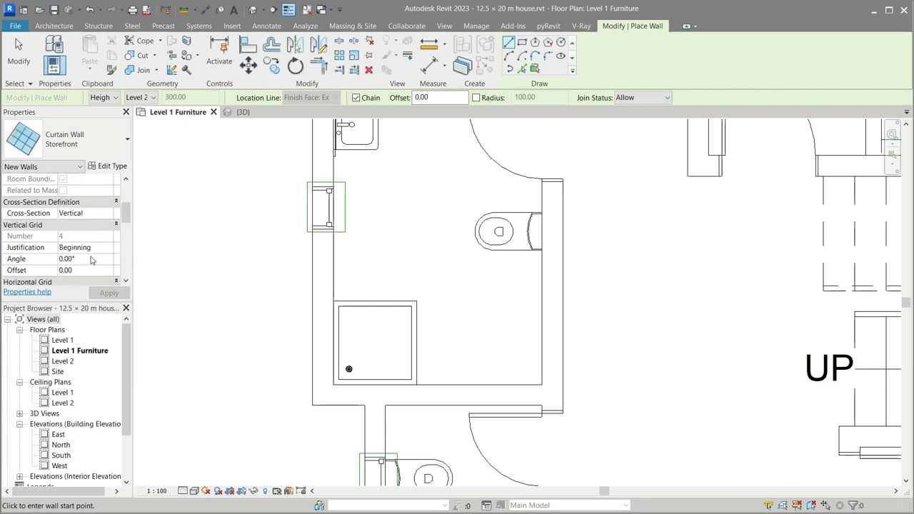
scroll(90, 260, down, 3)
scroll(91, 260, up, 2)
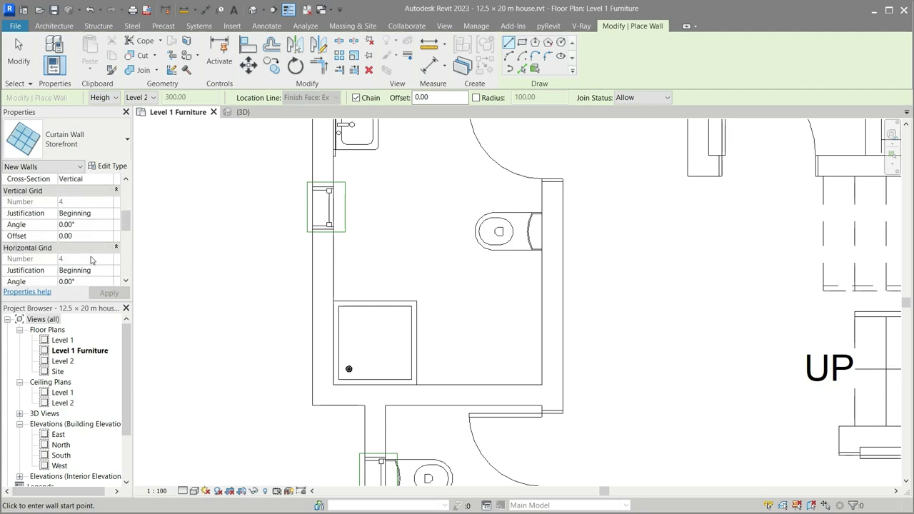
scroll(91, 260, up, 2)
scroll(91, 260, up, 2)
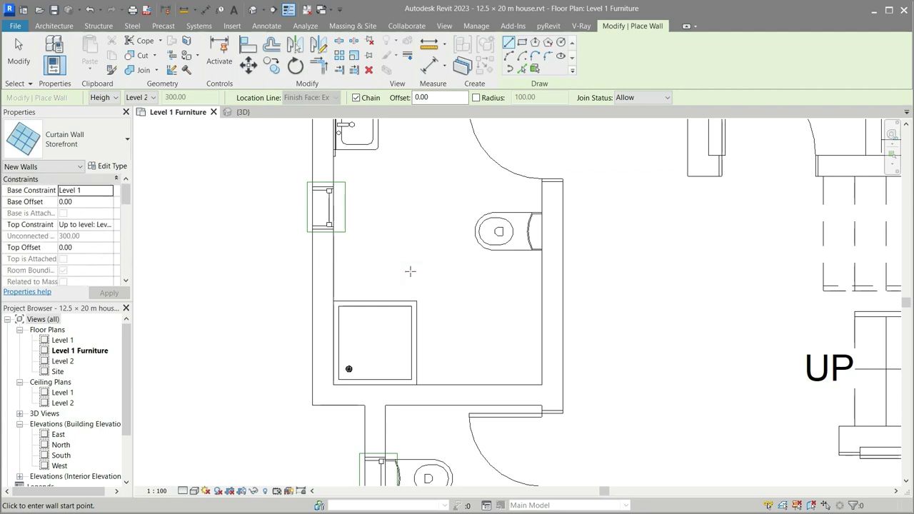
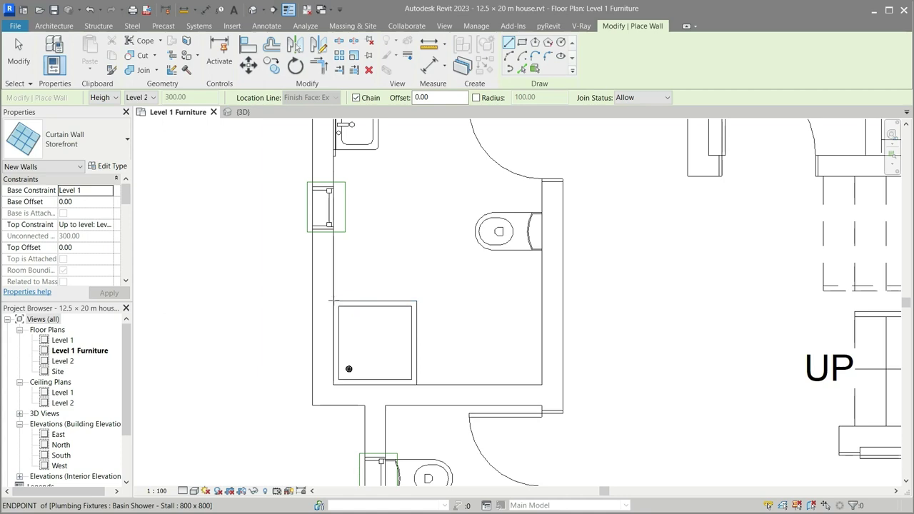
Draw a 200.00-long Storefront curtain wall from the shower corner to the opposite wall face.
click(333, 301)
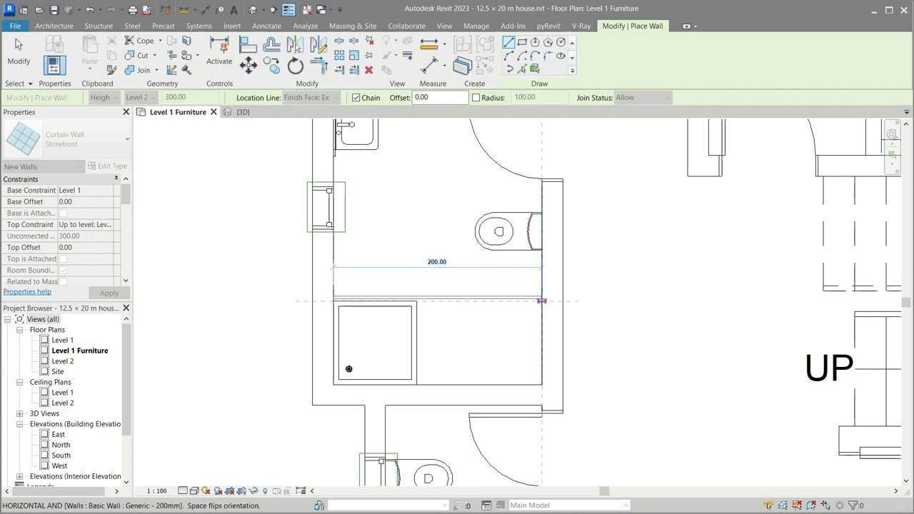
click(542, 301)
key(Escape)
key(Escape)
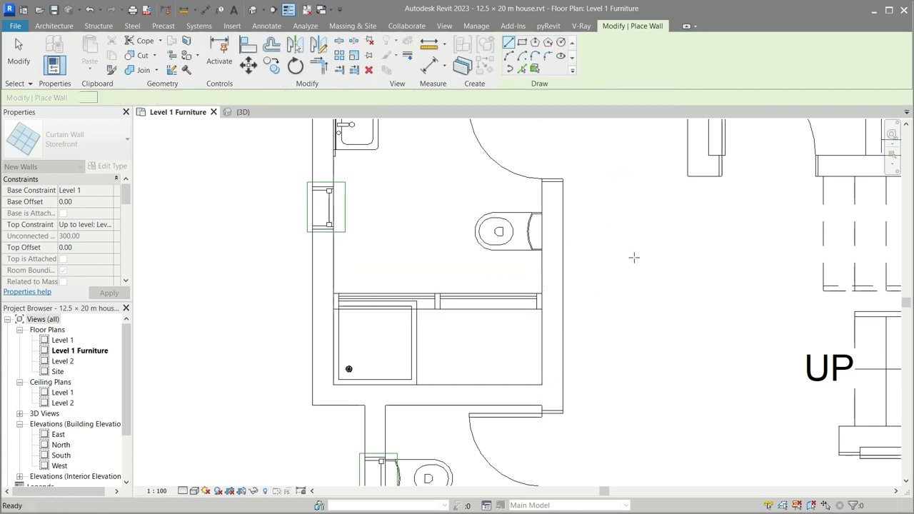
scroll(447, 325, up, 1)
scroll(446, 327, up, 1)
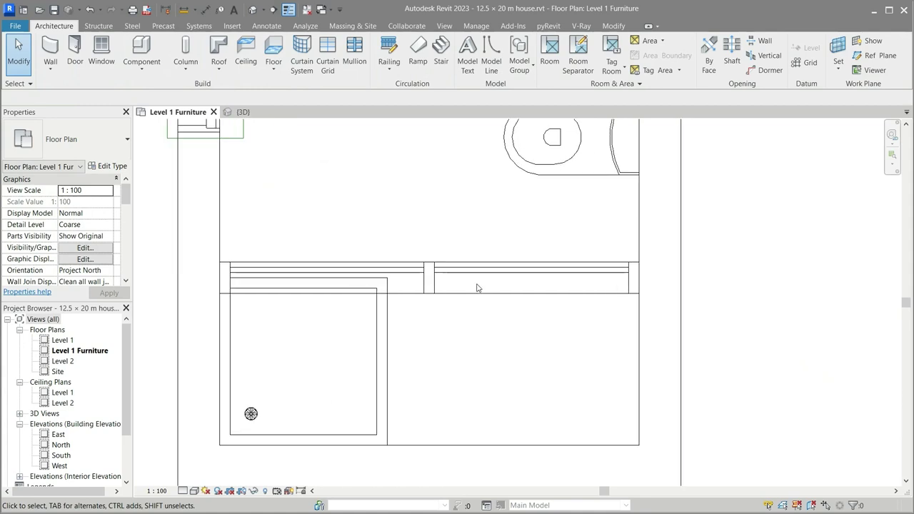
scroll(487, 193, down, 2)
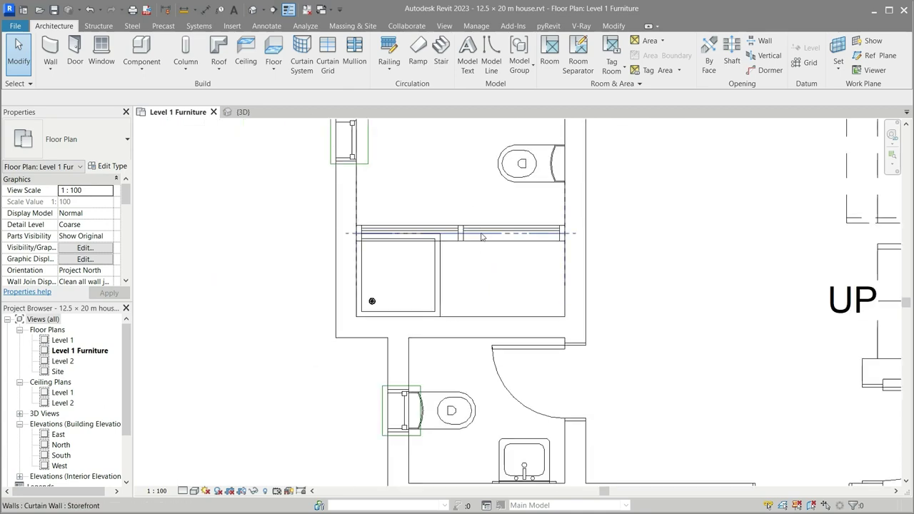
Nudge the storefront wall upward, then Move (MV) its corner onto the shower stall edge.
click(482, 236)
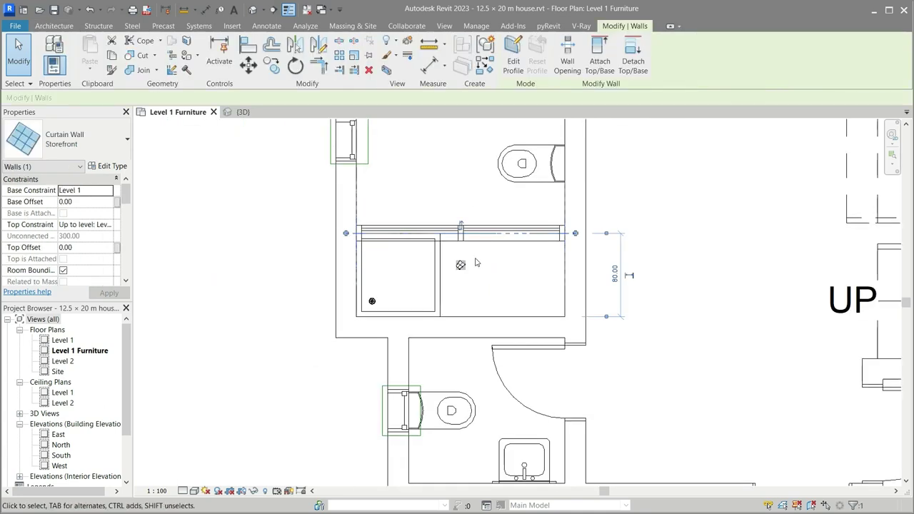
key(Up)
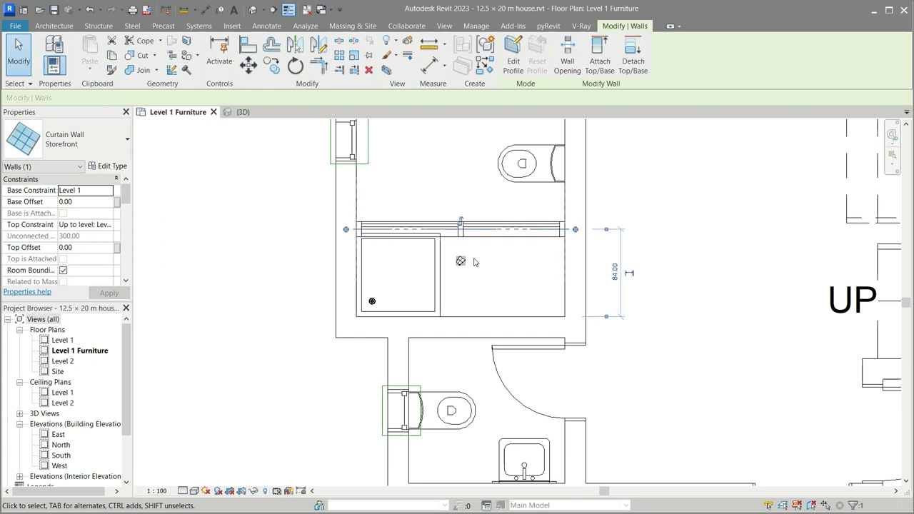
key(Up)
key(Up)
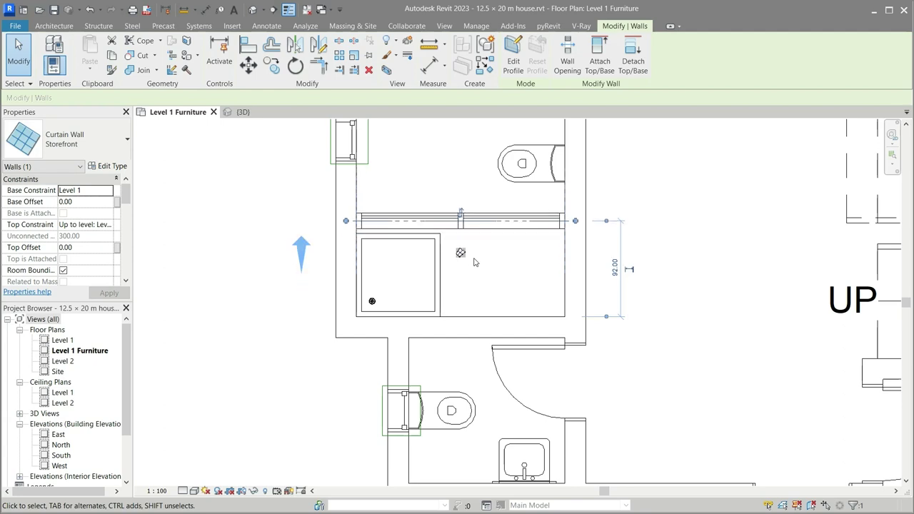
key(Up)
key(Up)
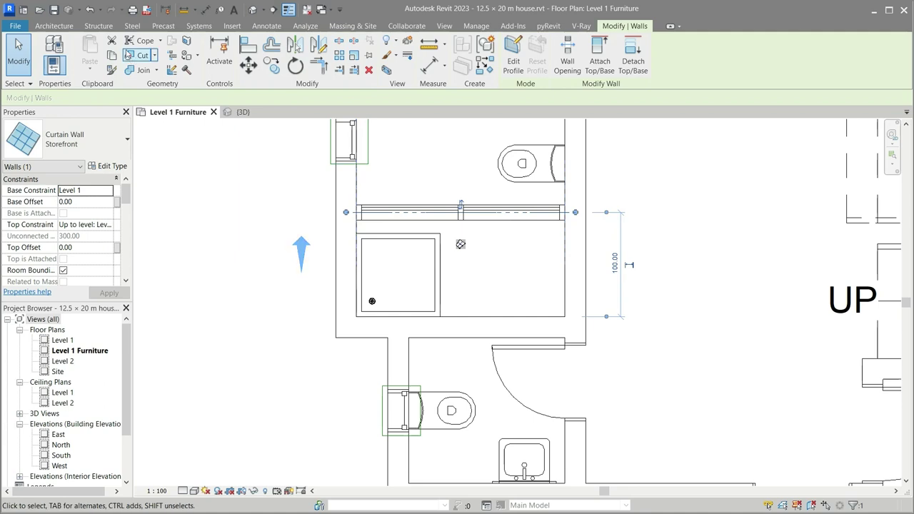
scroll(389, 207, up, 3)
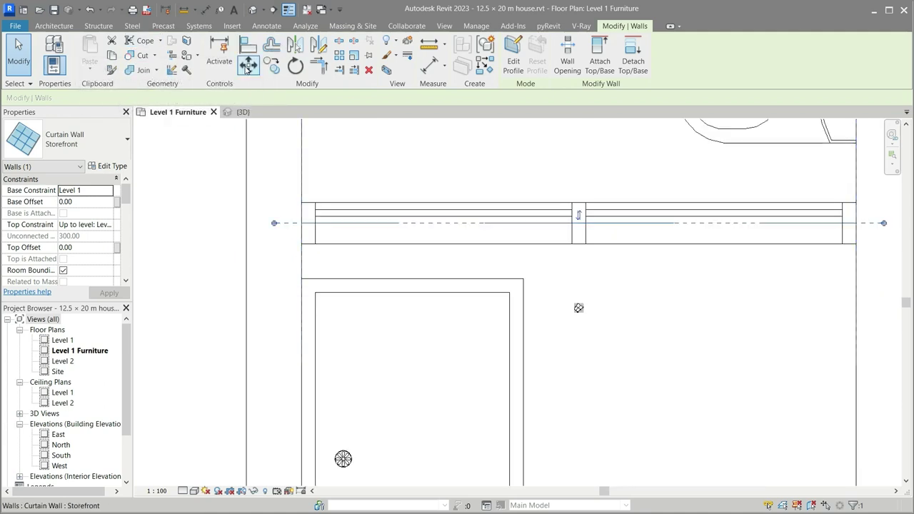
key(m)
key(v)
click(302, 245)
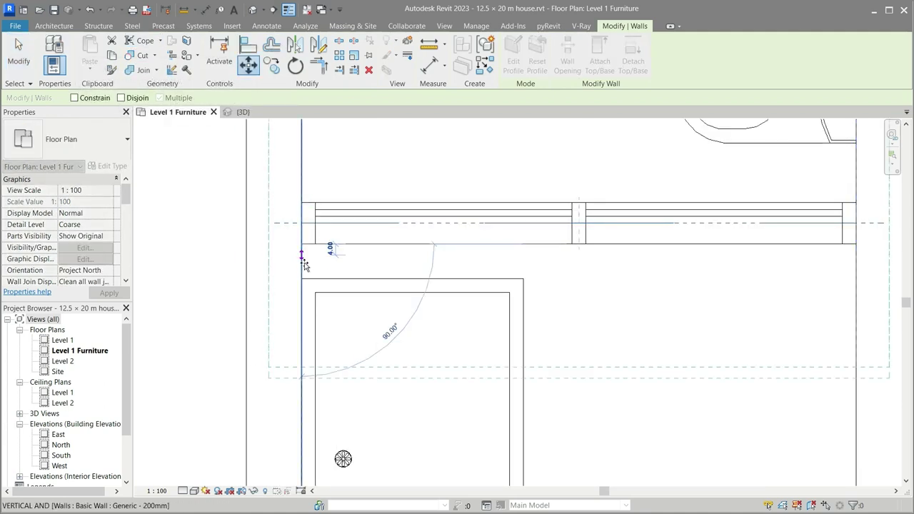
click(301, 278)
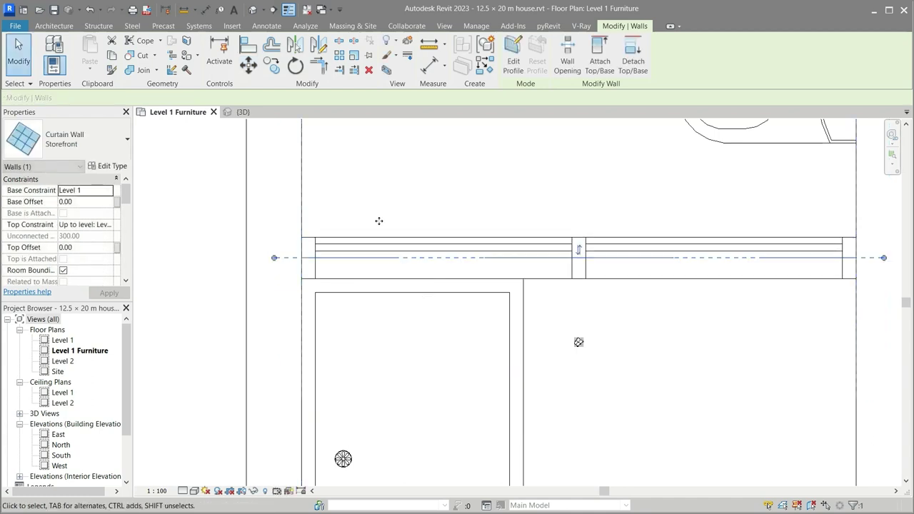
In the 3D view, pull a side face of the section box in around the bathroom.
click(240, 115)
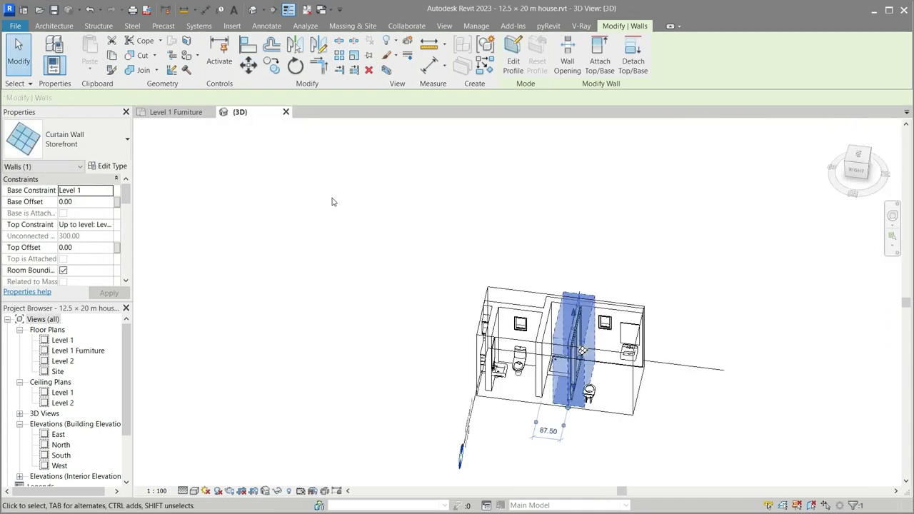
scroll(393, 198, down, 2)
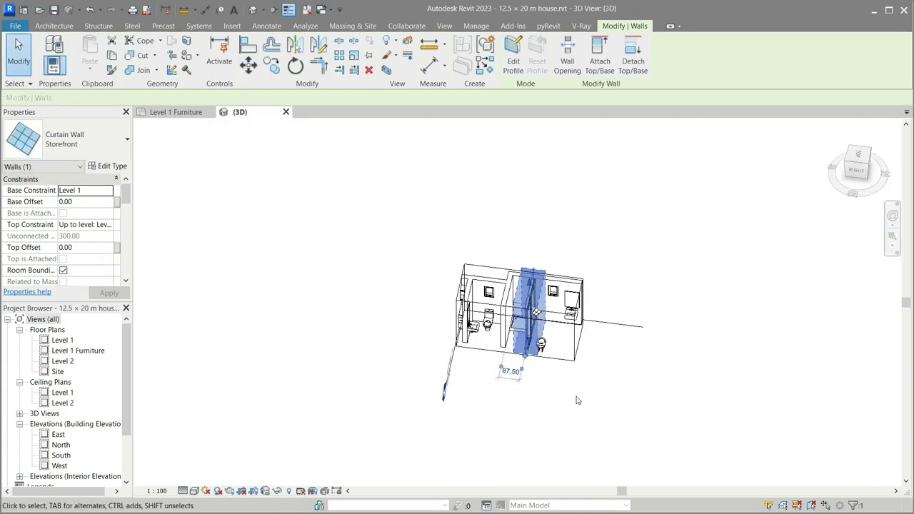
click(619, 385)
shift+middle_drag(623, 386, 563, 405)
scroll(600, 292, up, 1)
scroll(600, 293, up, 2)
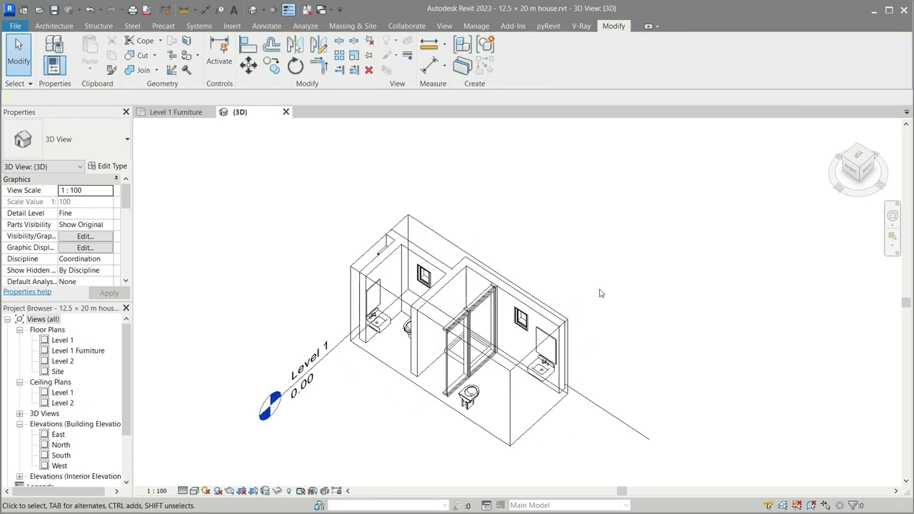
scroll(600, 293, up, 2)
click(511, 303)
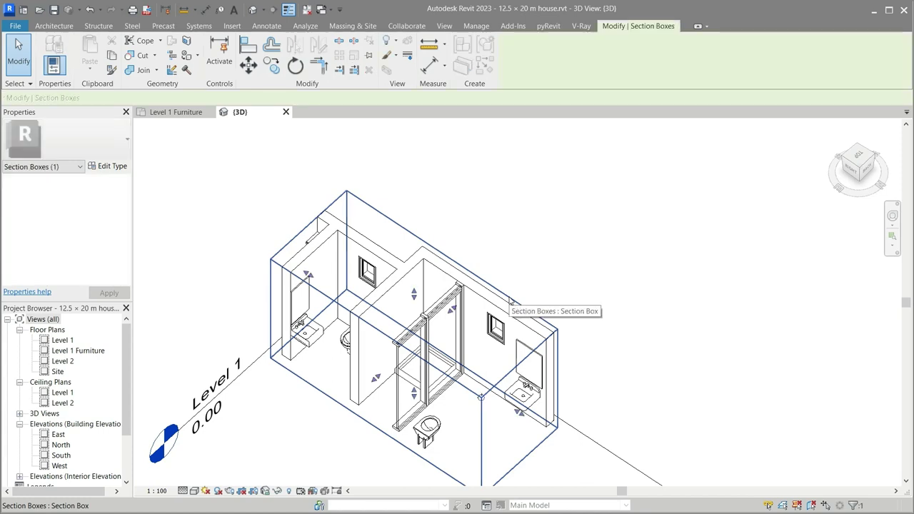
drag(375, 378, 362, 390)
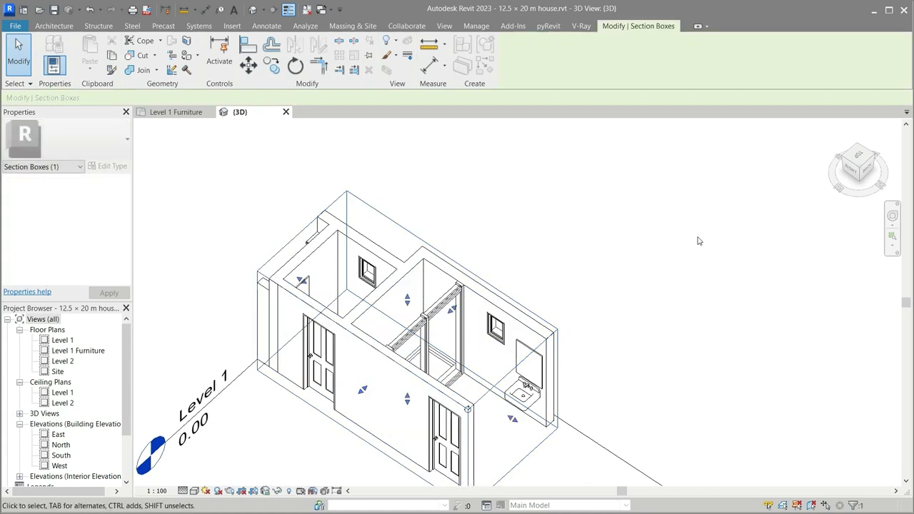
Raise the section box top up to Level 2, then return to the Level 1 Furniture plan.
mouse_move(698, 240)
shift+middle_down()
mouse_move(600, 205)
mouse_move(612, 179)
shift+middle_up()
scroll(477, 383, up, 2)
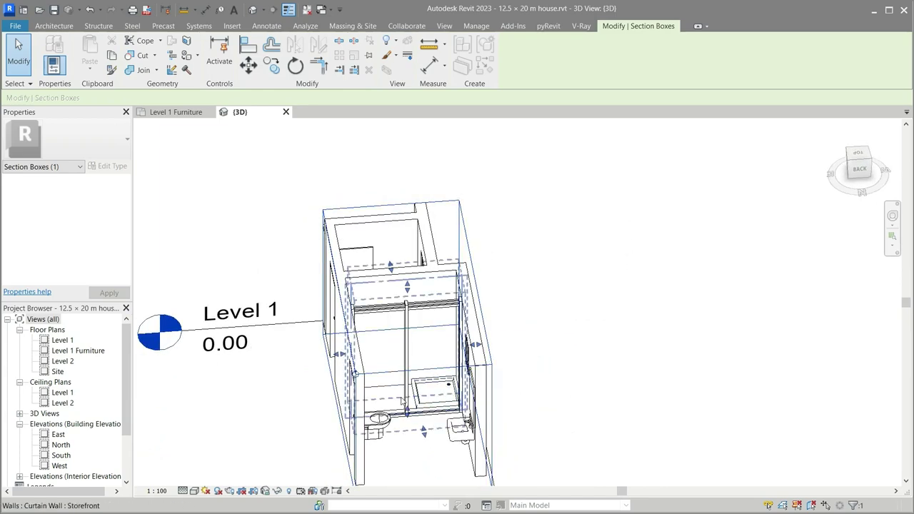
scroll(500, 322, down, 2)
scroll(450, 425, down, 1)
scroll(450, 425, up, 1)
scroll(412, 419, up, 2)
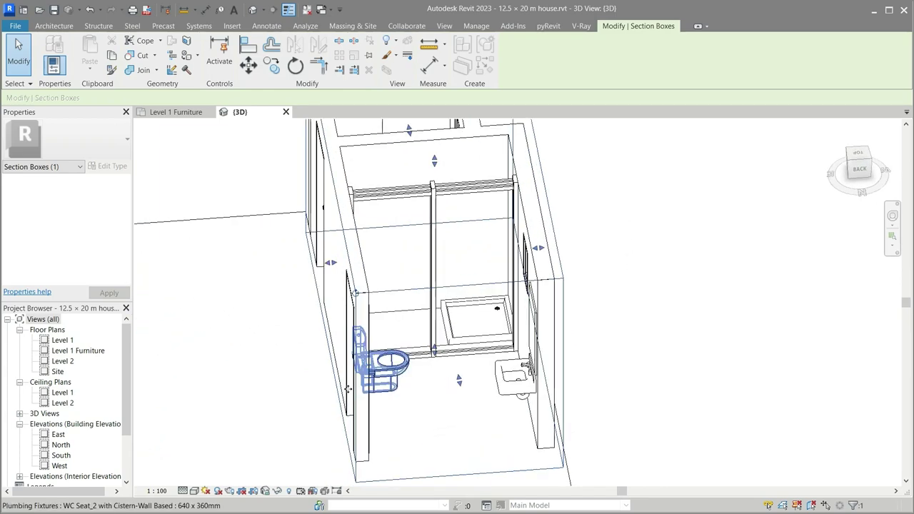
shift+middle_drag(288, 347, 584, 268)
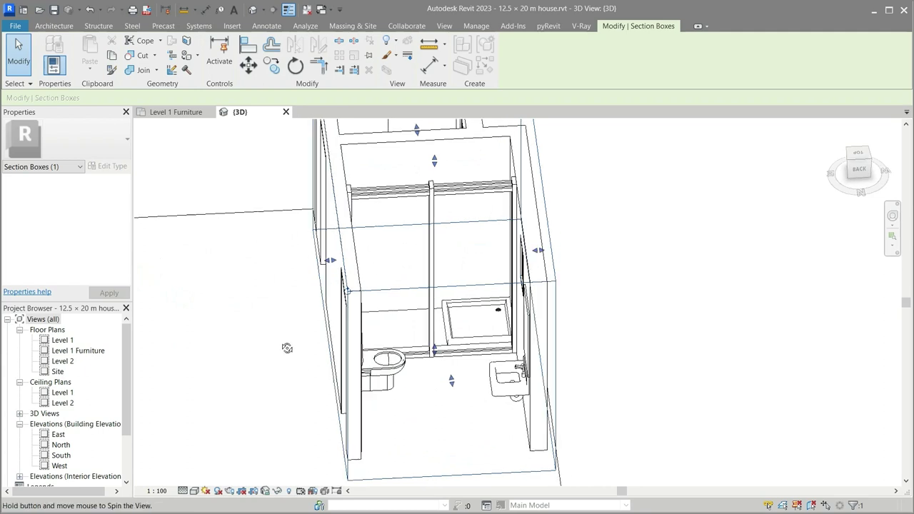
click(701, 233)
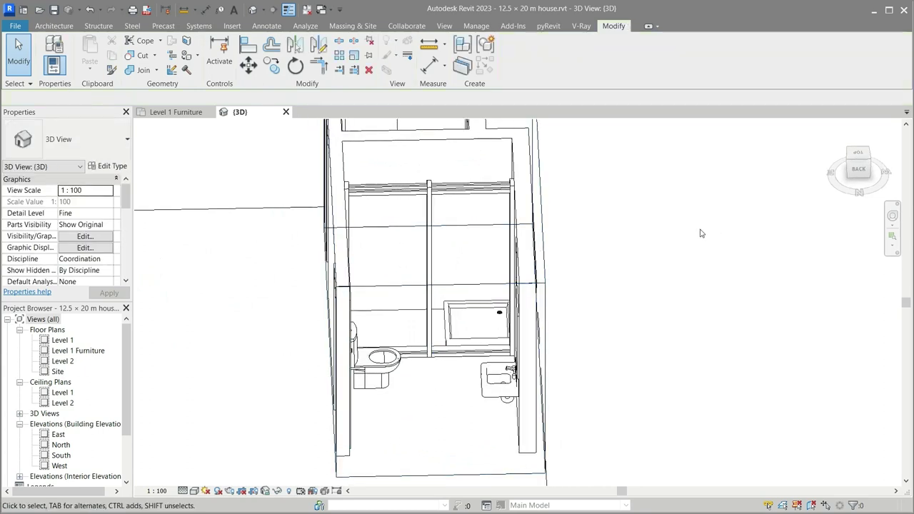
click(405, 291)
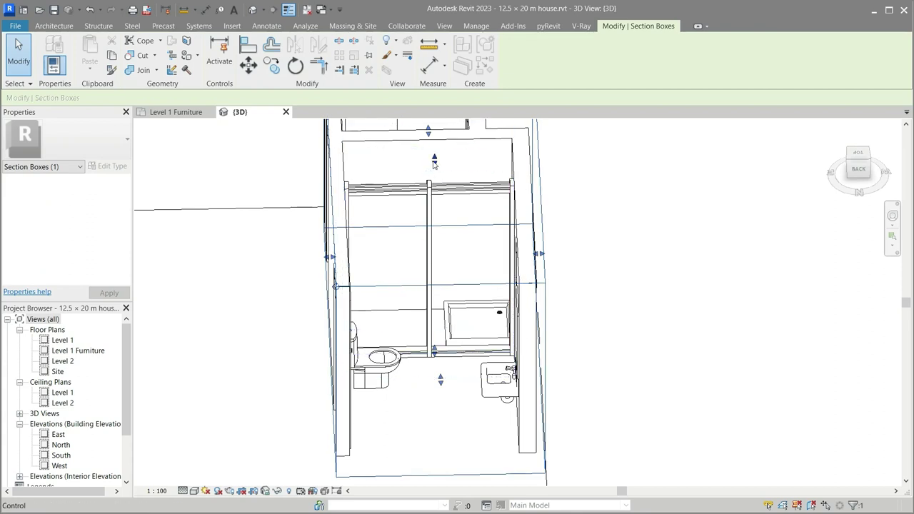
drag(429, 131, 435, 123)
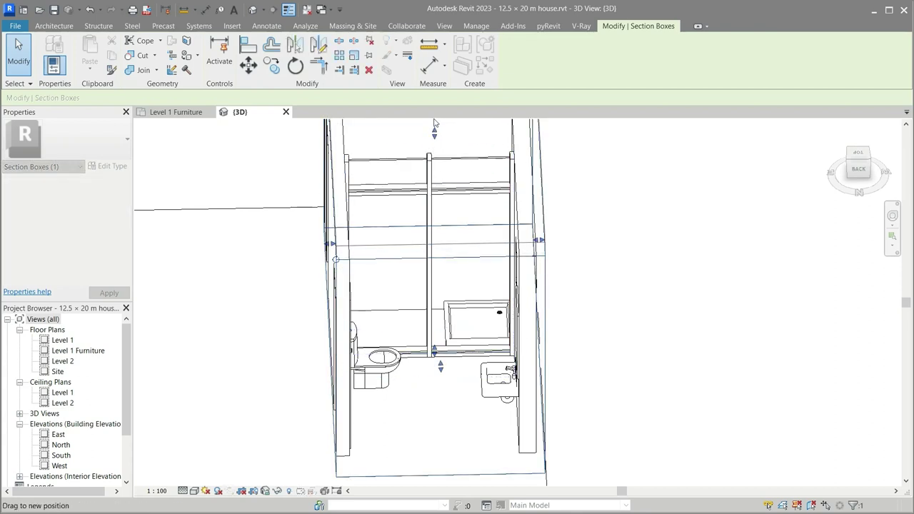
scroll(646, 382, down, 2)
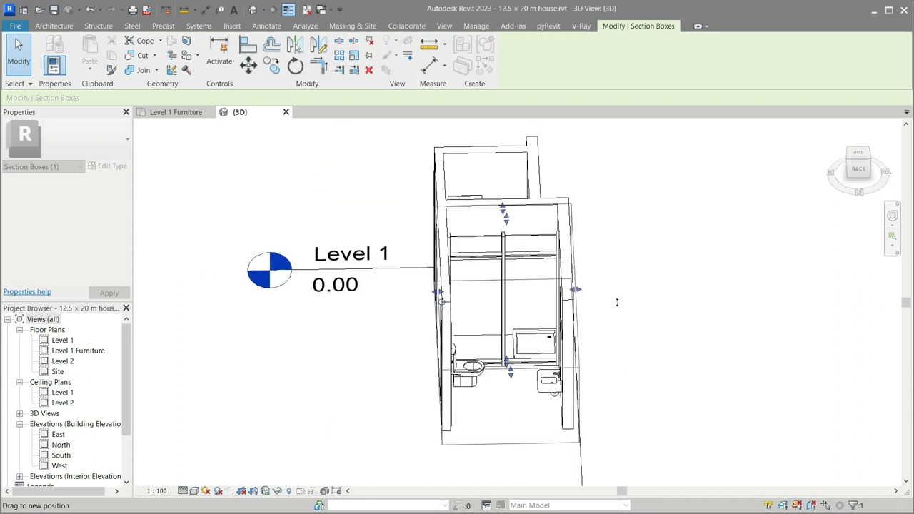
drag(654, 239, 647, 242)
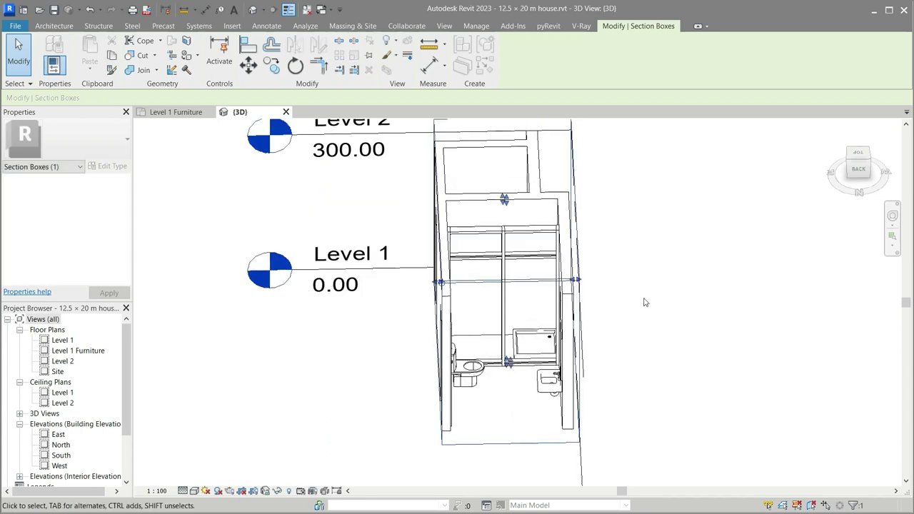
key(Escape)
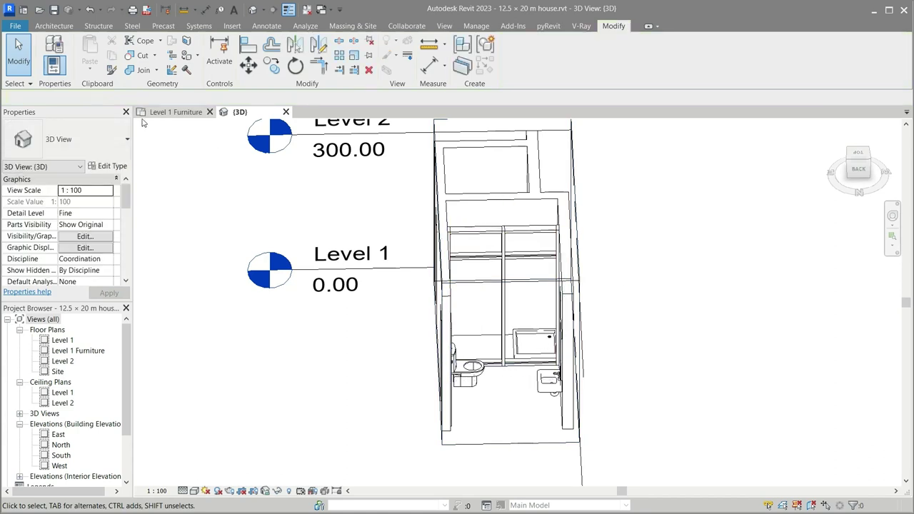
click(152, 113)
Draw a section line across the bathroom and trim its view depth up to the shower area.
scroll(386, 214, down, 2)
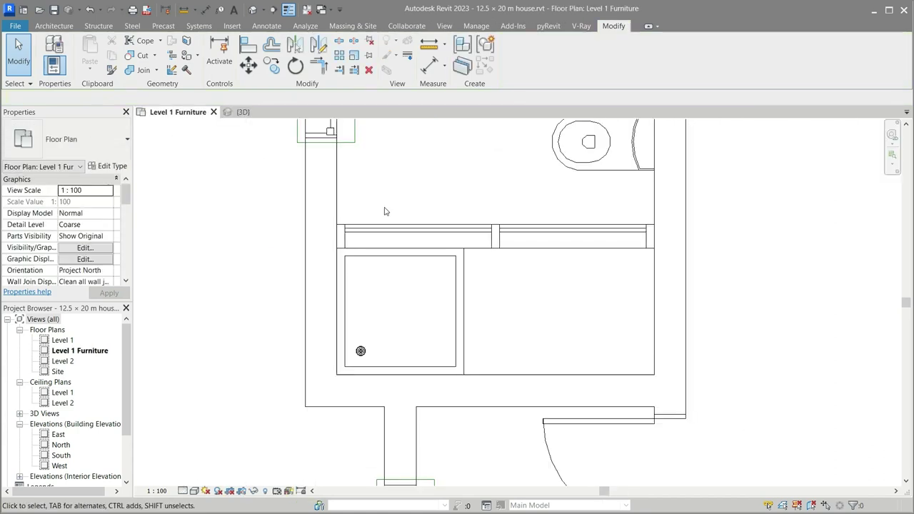
scroll(400, 236, down, 2)
scroll(429, 264, down, 1)
scroll(441, 281, down, 2)
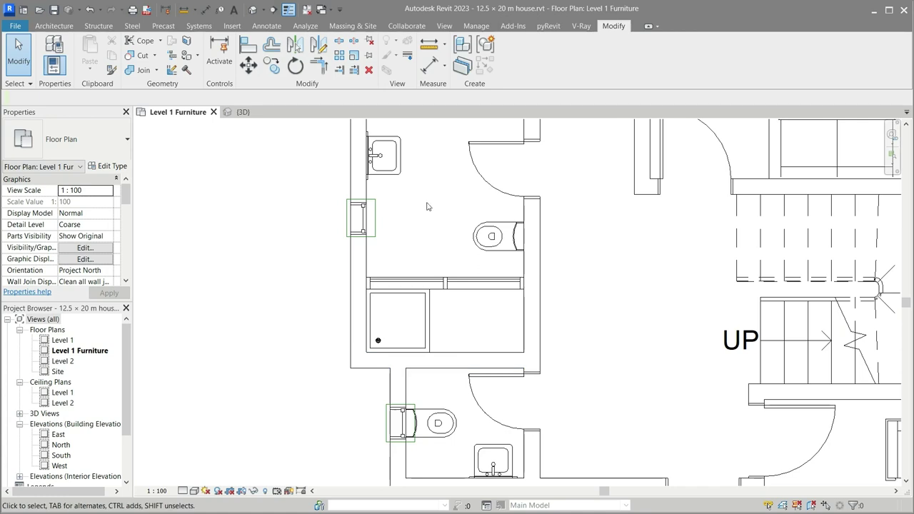
click(274, 10)
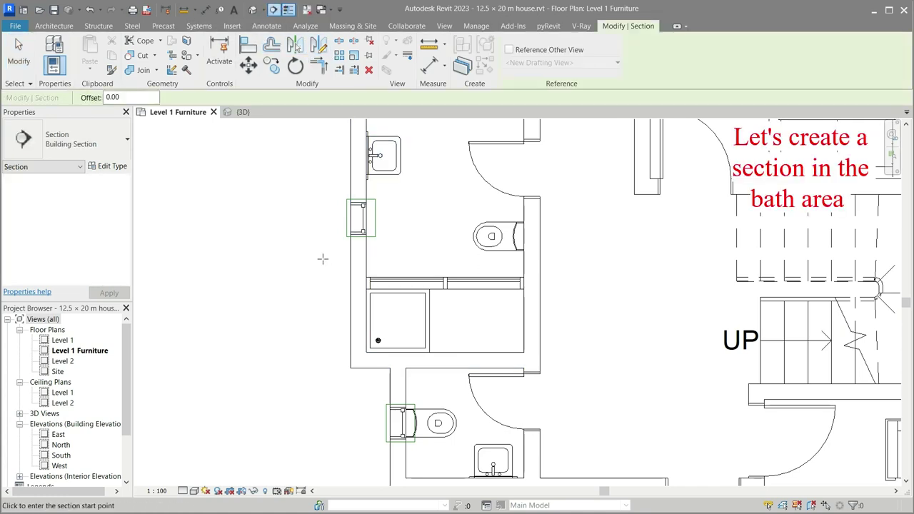
click(562, 259)
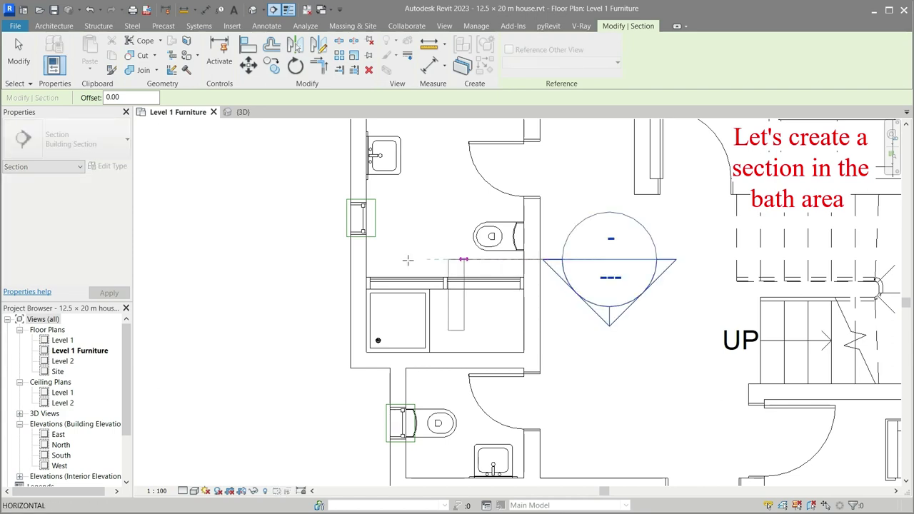
click(283, 259)
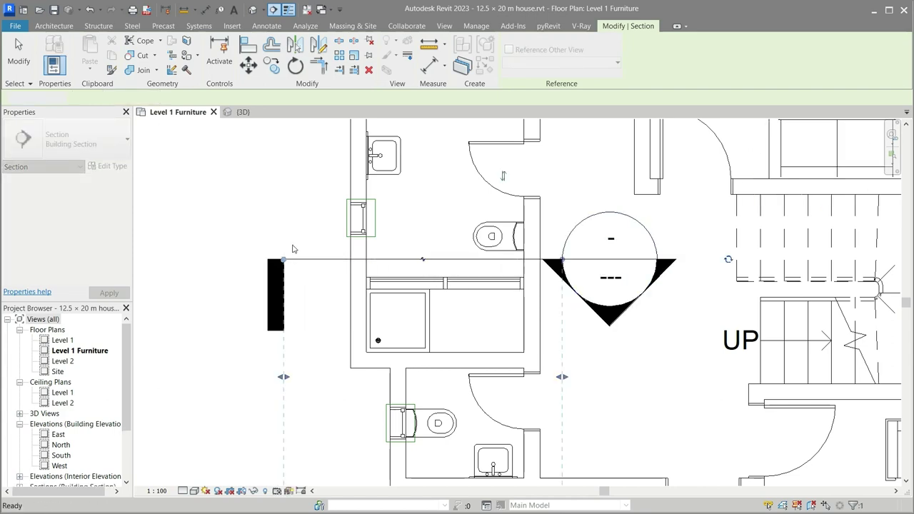
scroll(324, 210, down, 2)
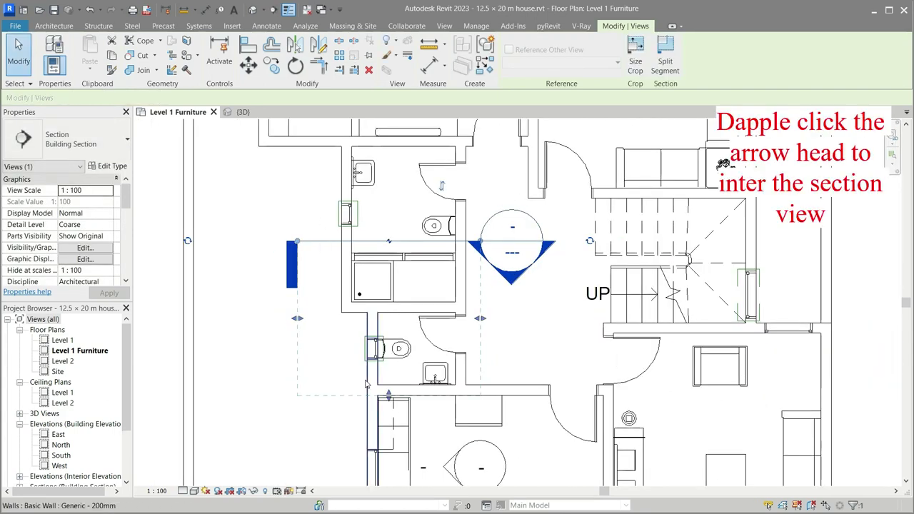
drag(389, 395, 398, 307)
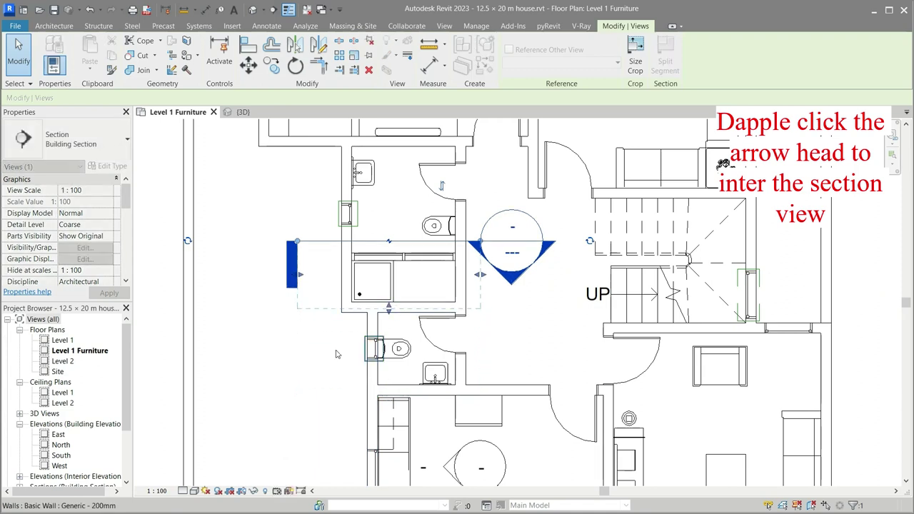
key(Escape)
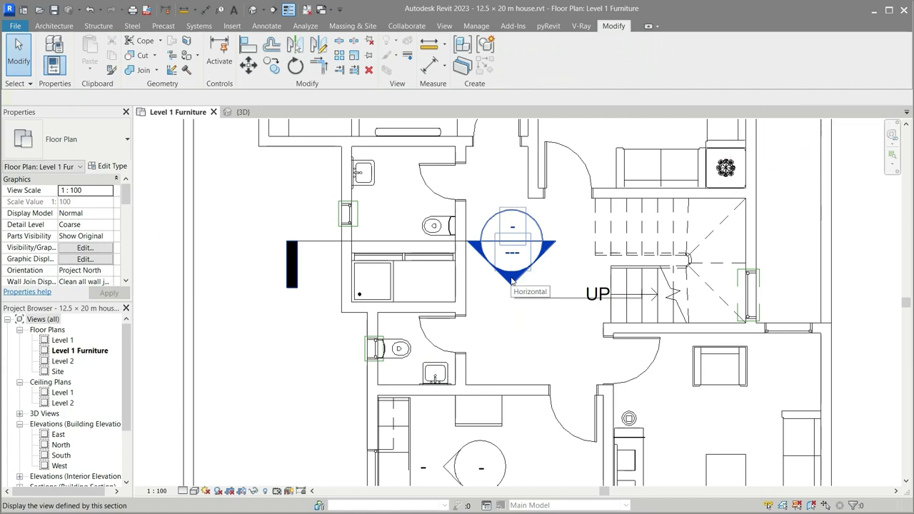
Open Section 1 and unpin the storefront partition's left glazed panel.
double_click(511, 280)
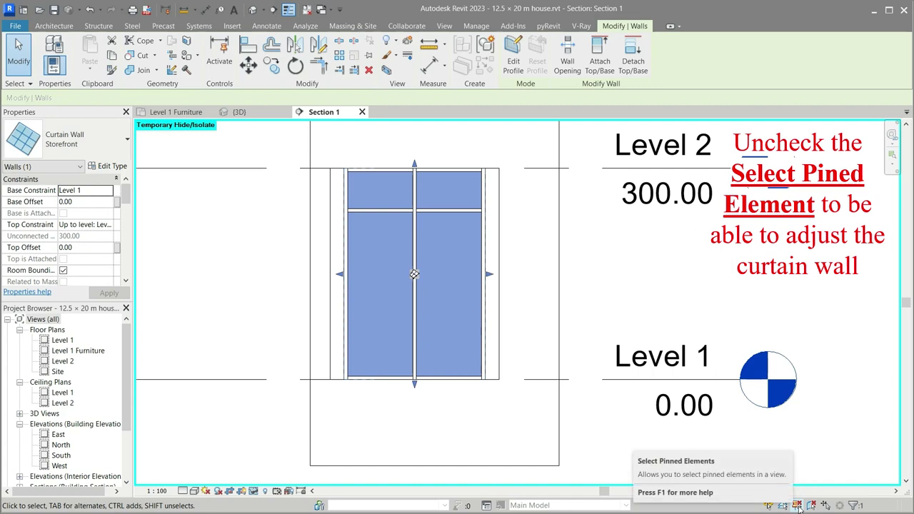
click(798, 505)
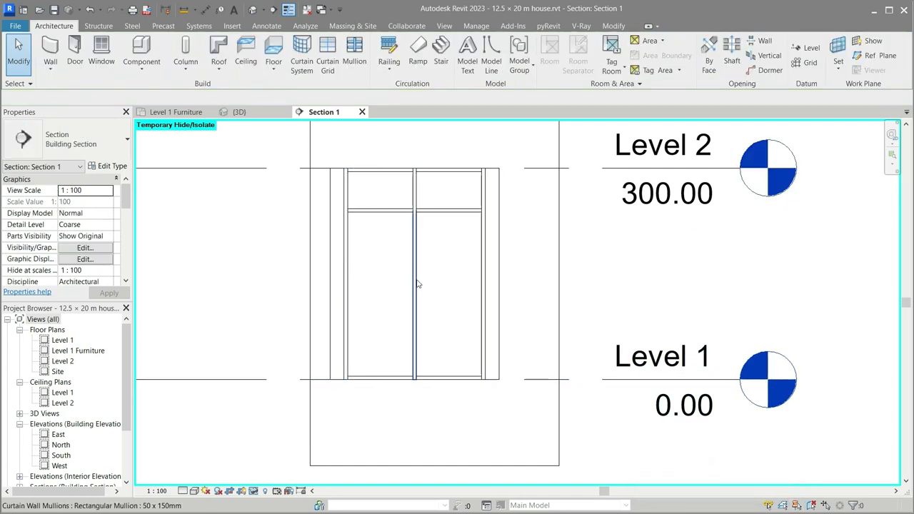
key(Tab)
key(Tab)
key(Tab)
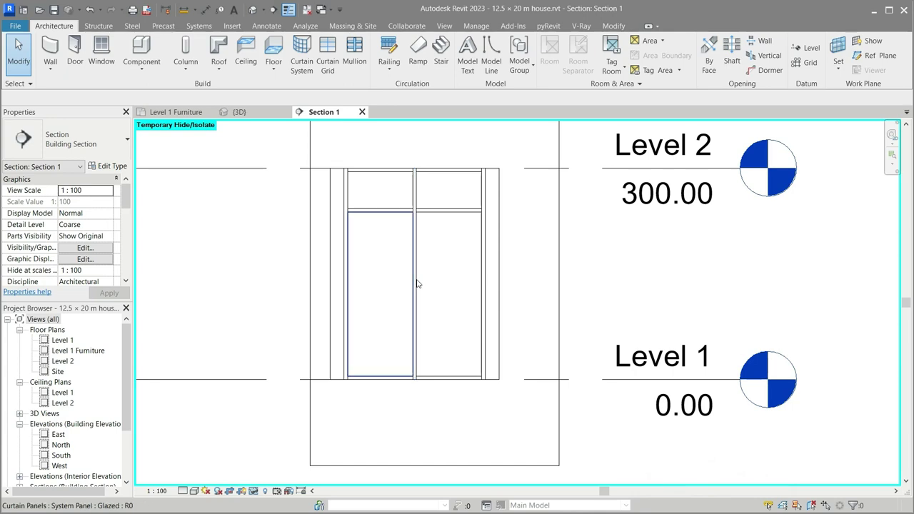
click(418, 284)
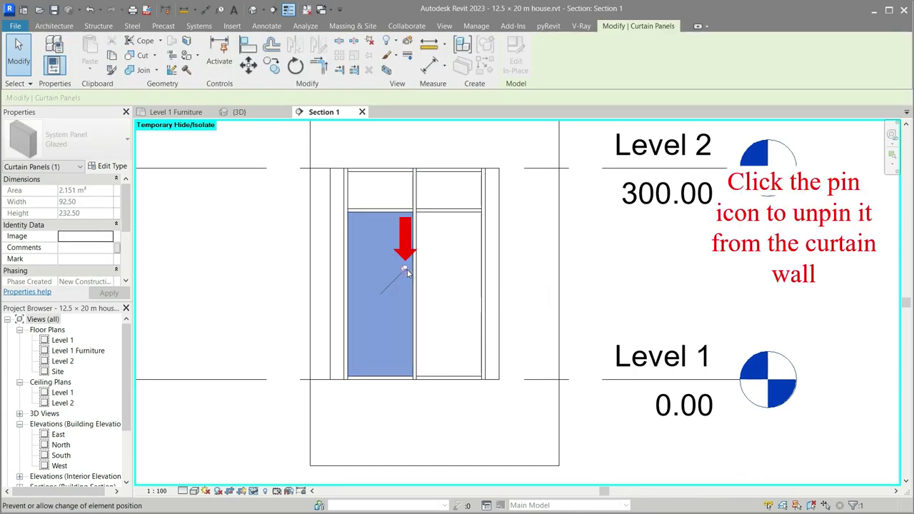
click(405, 271)
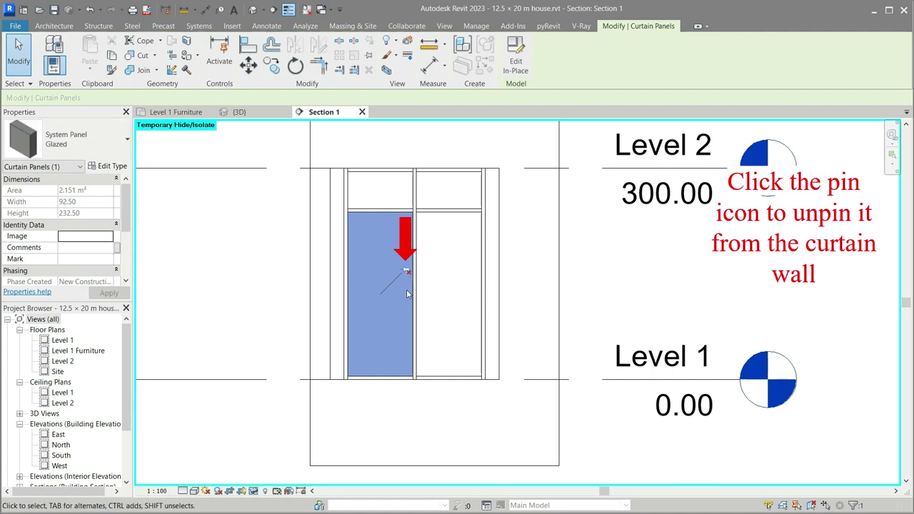
Browse the panel Type Selector list and close it without changing the type.
click(127, 152)
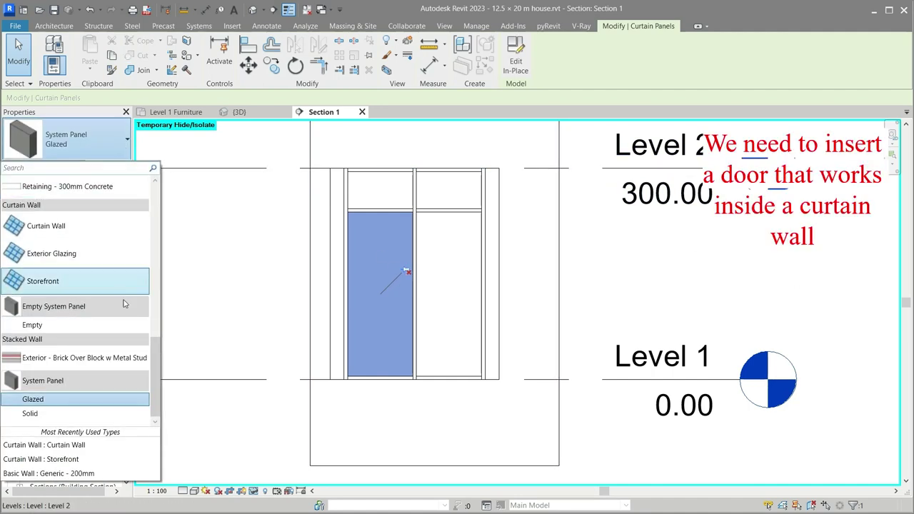
scroll(119, 314, up, 5)
scroll(120, 312, up, 3)
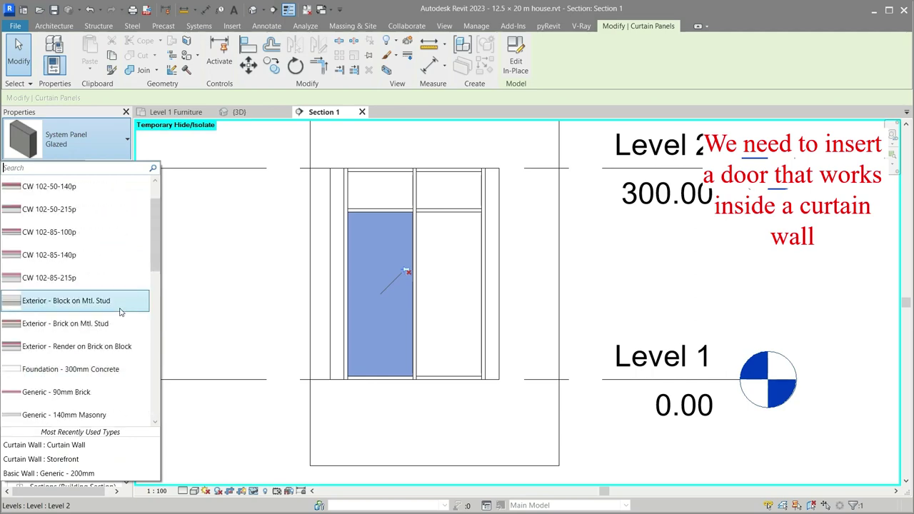
scroll(120, 312, up, 2)
click(248, 232)
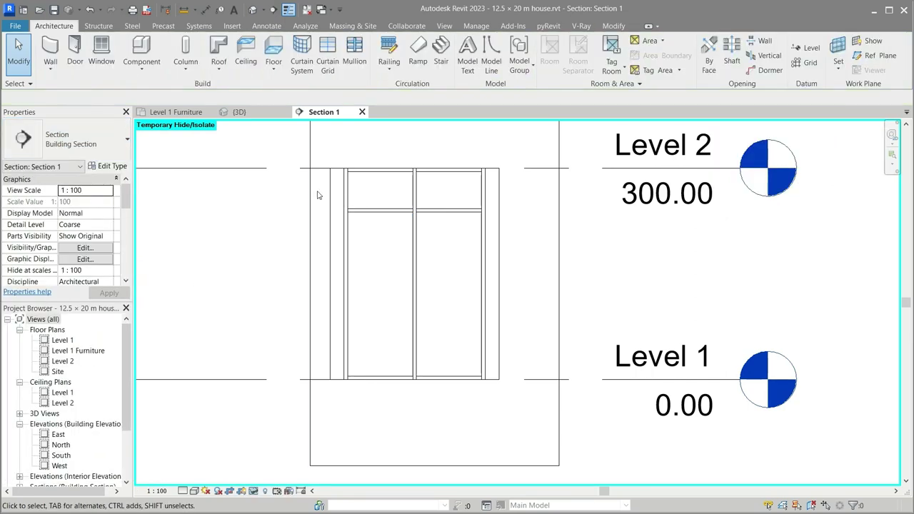
Load the M_Door-Curtain-Wall-Single-Glass.rfa family from the Doors folder.
click(232, 28)
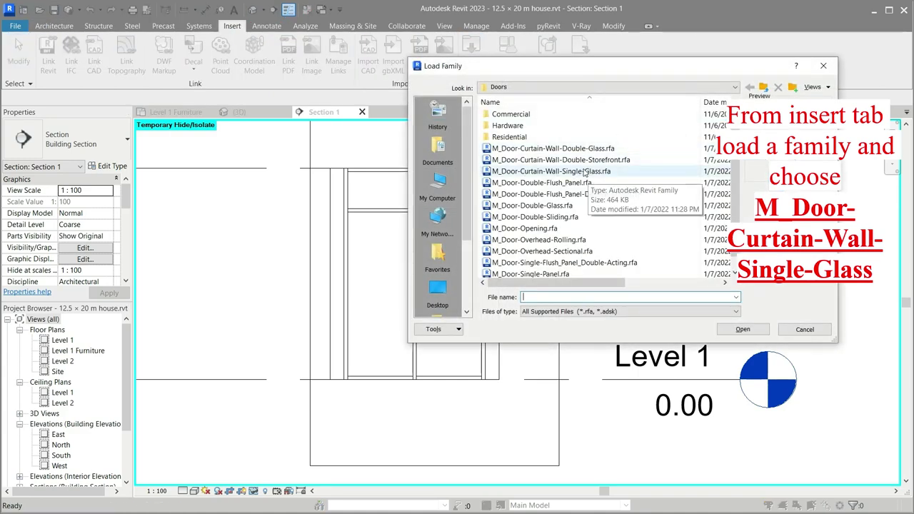
click(584, 149)
click(583, 160)
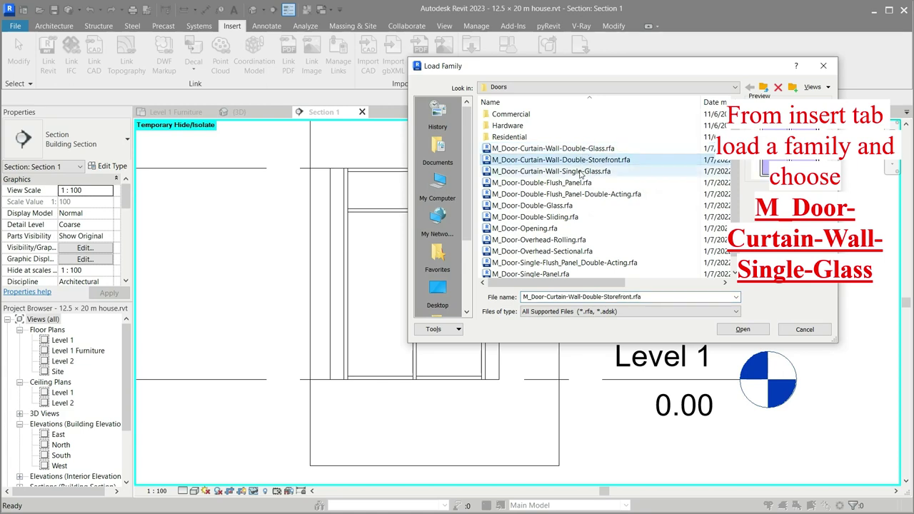
click(580, 172)
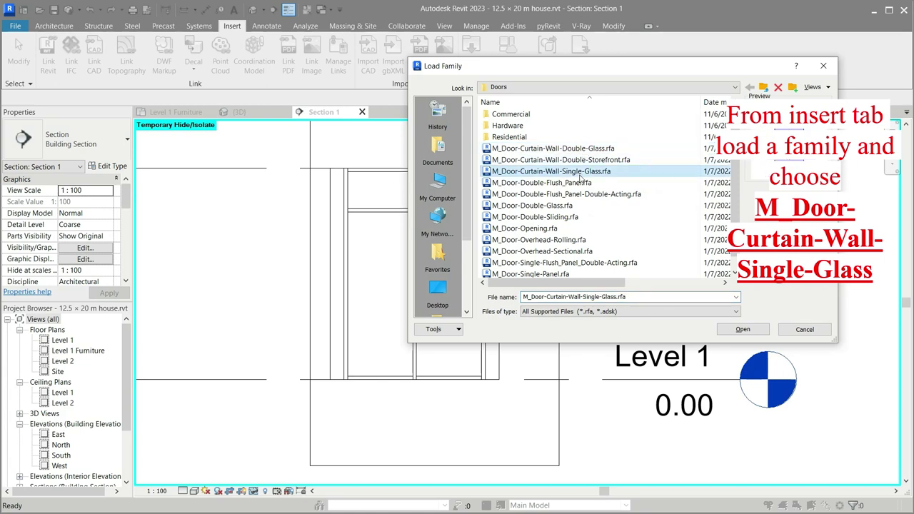
click(744, 328)
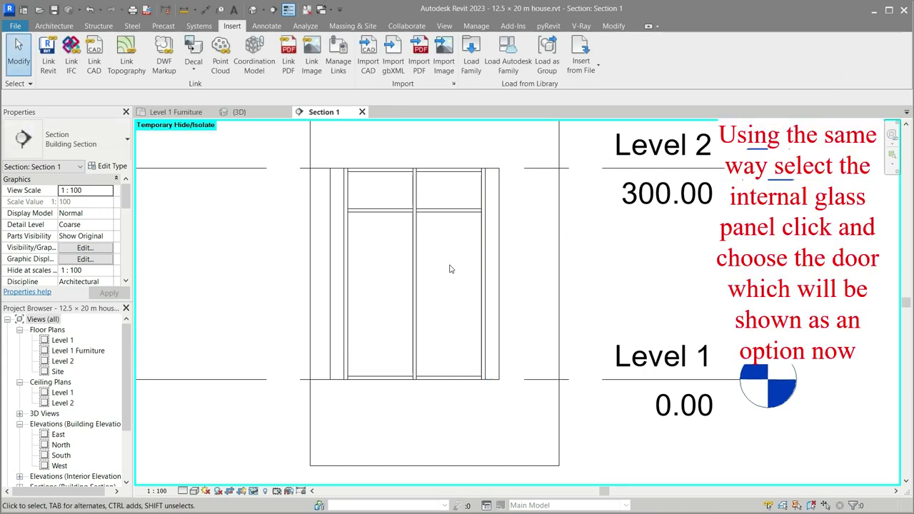
Swap the left glass panel for the M_Door-Curtain-Wall-Single-Glass door type.
key(Tab)
key(Tab)
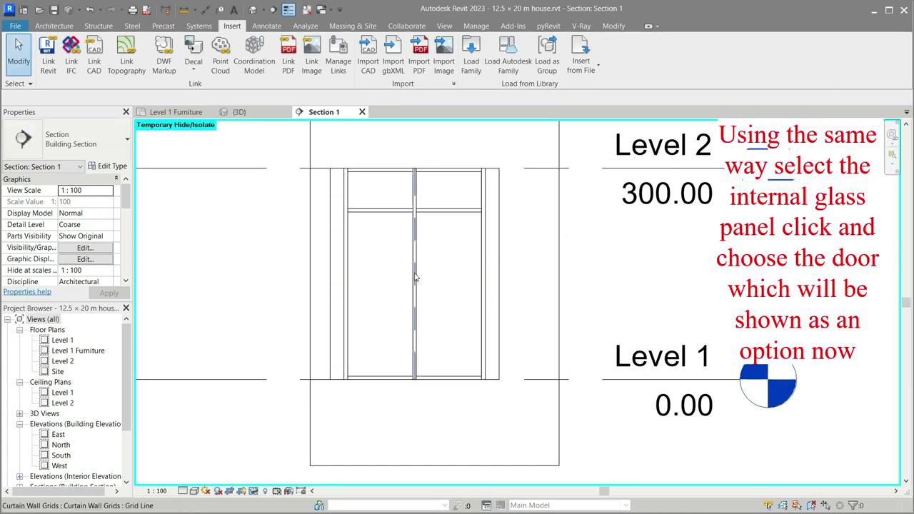
key(Tab)
click(416, 277)
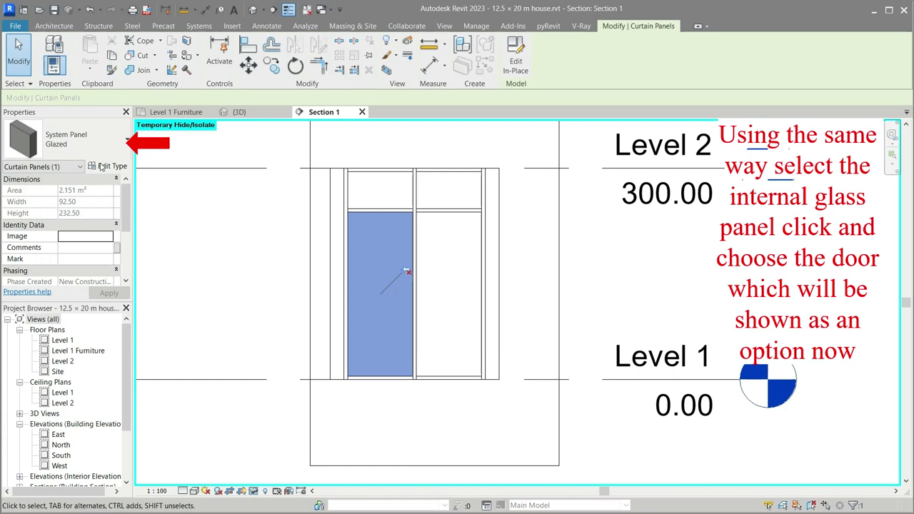
click(99, 147)
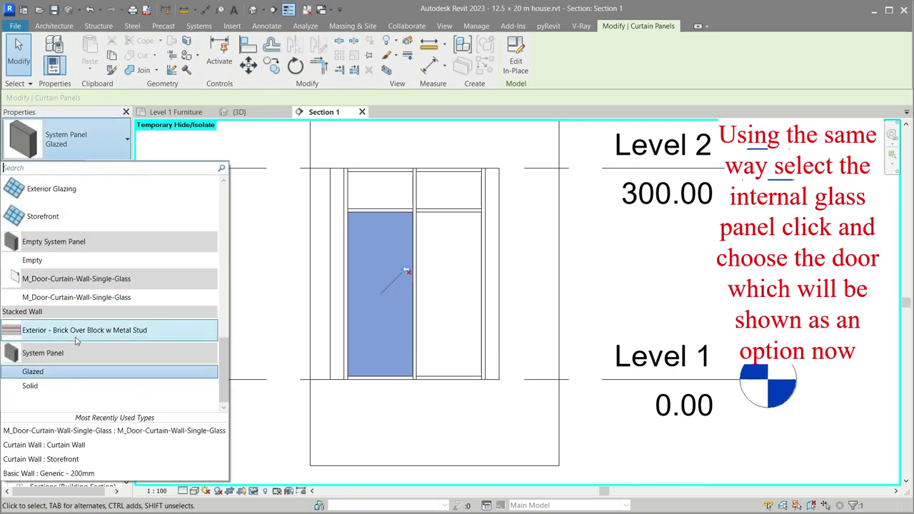
click(59, 300)
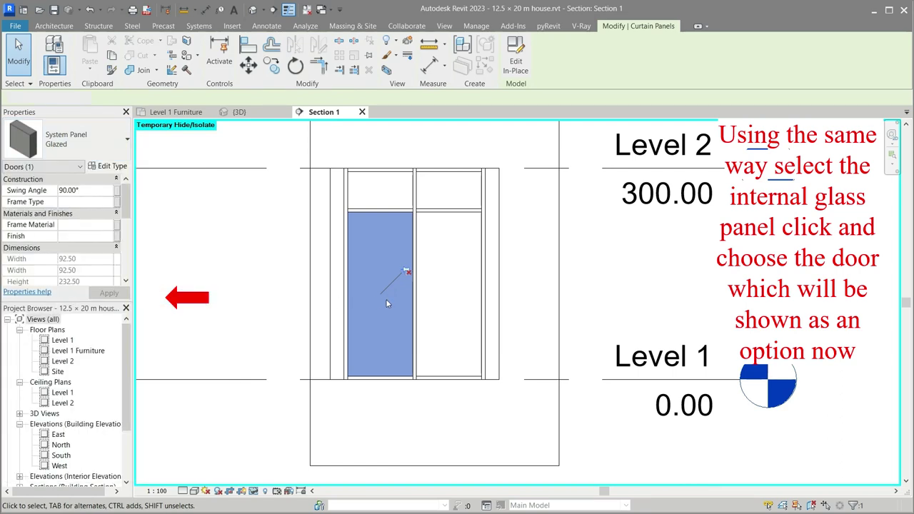
key(Escape)
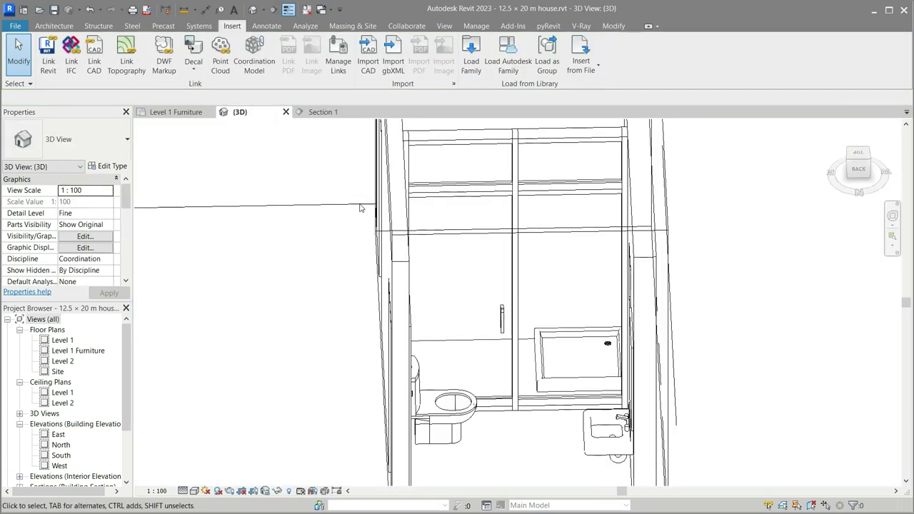
Select the dividing curtain grid line, then go via Level 1 Furniture back to Section 1.
click(502, 330)
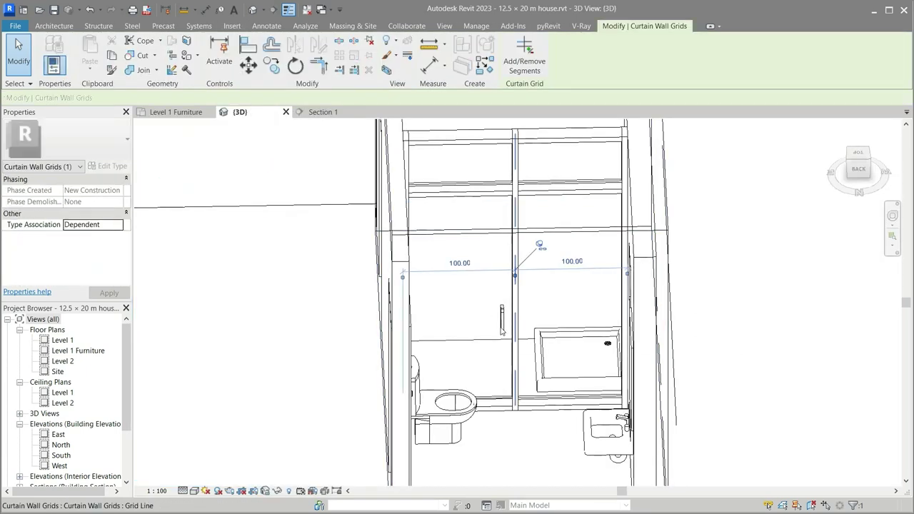
click(165, 112)
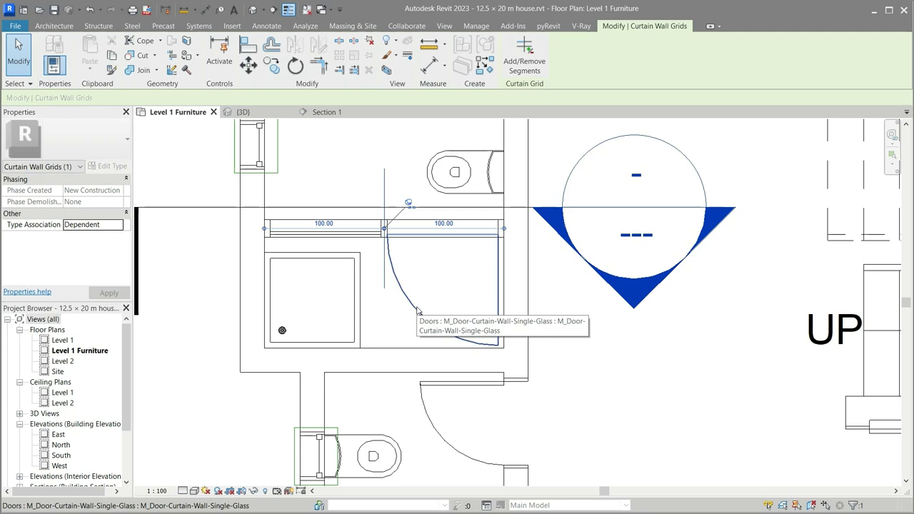
click(317, 112)
Preview Section 1 in Shaded, then Realistic visual style at Fine detail level.
click(250, 279)
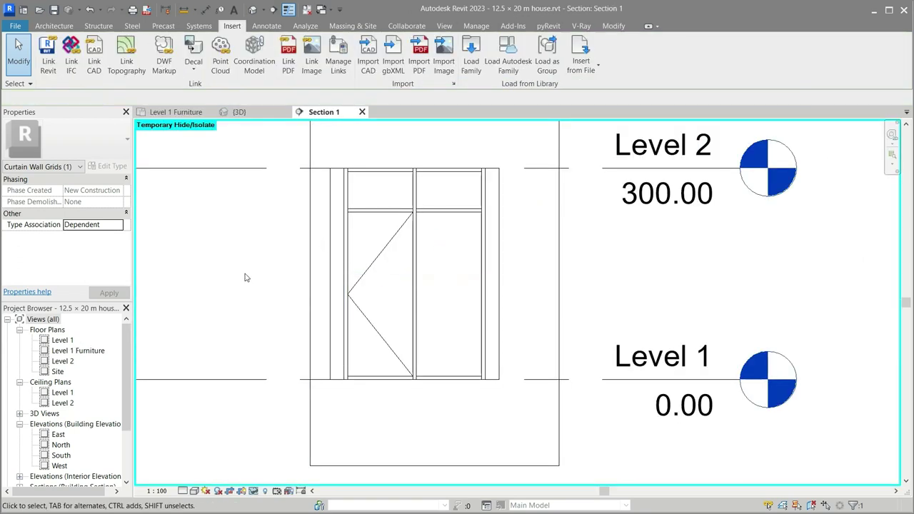
click(192, 491)
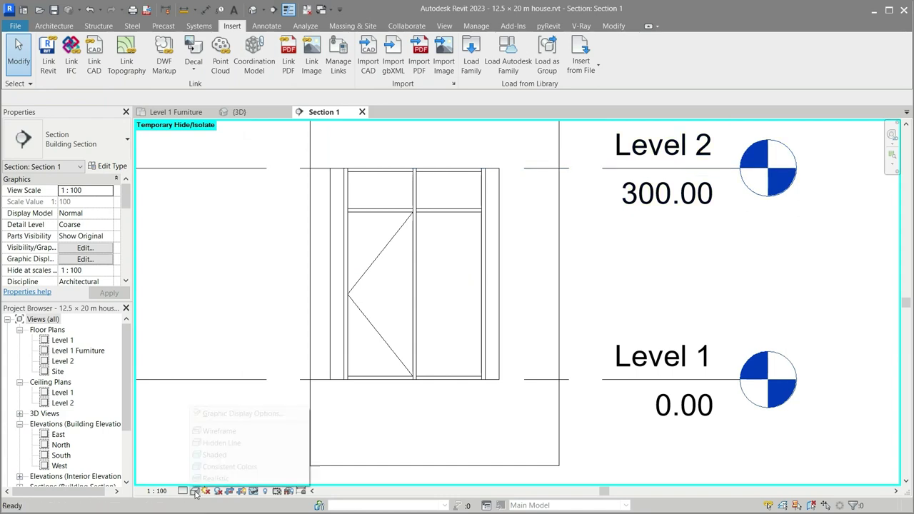
click(208, 457)
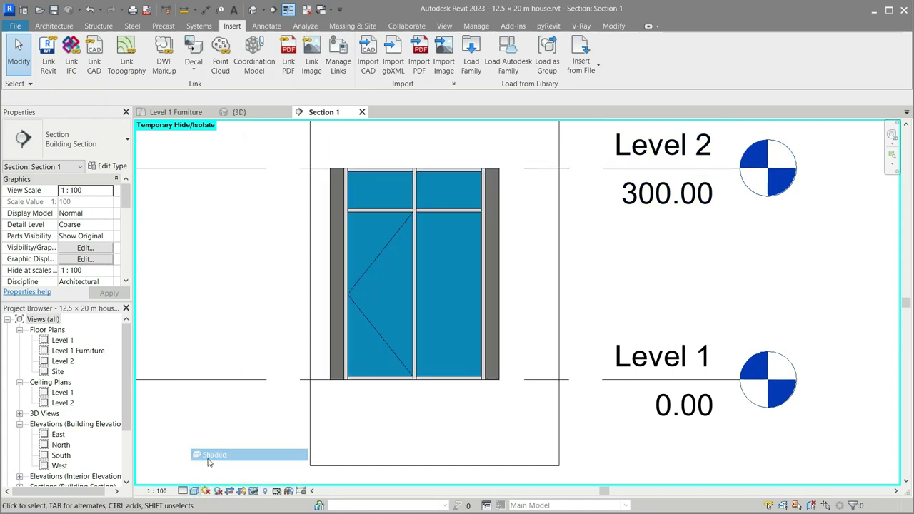
click(184, 491)
click(188, 479)
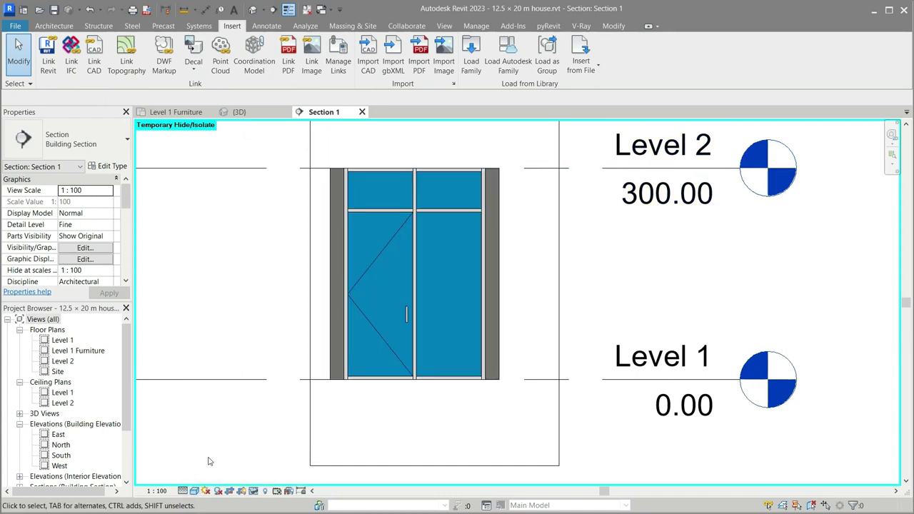
click(195, 491)
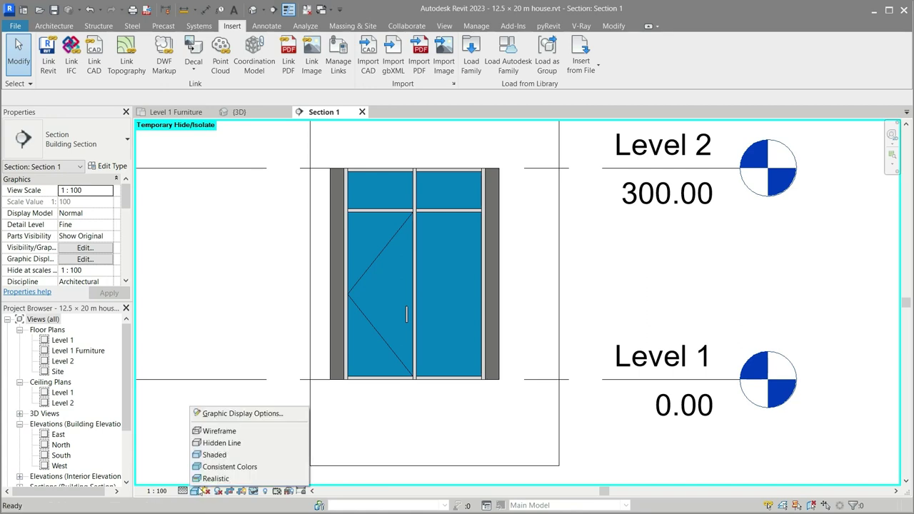
click(209, 478)
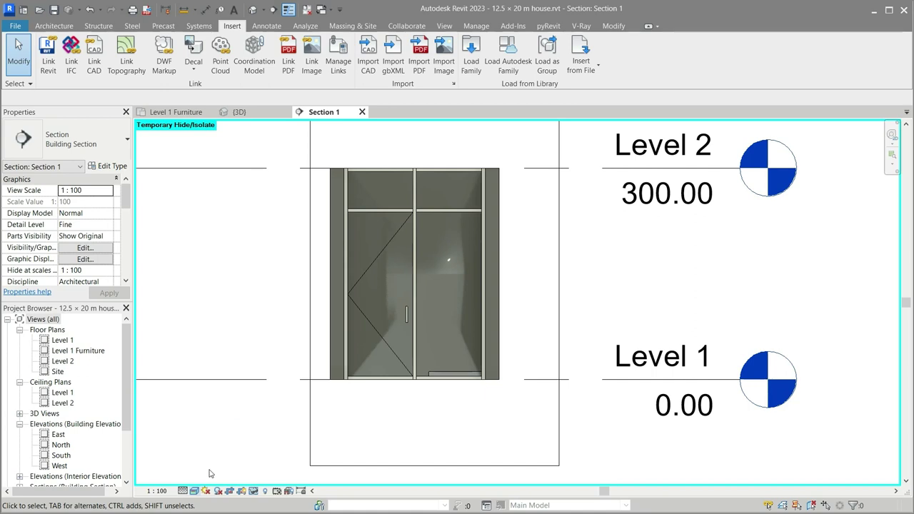
Revert Section 1 to Hidden Line style and Coarse detail, then show the 3D view.
click(195, 491)
click(207, 443)
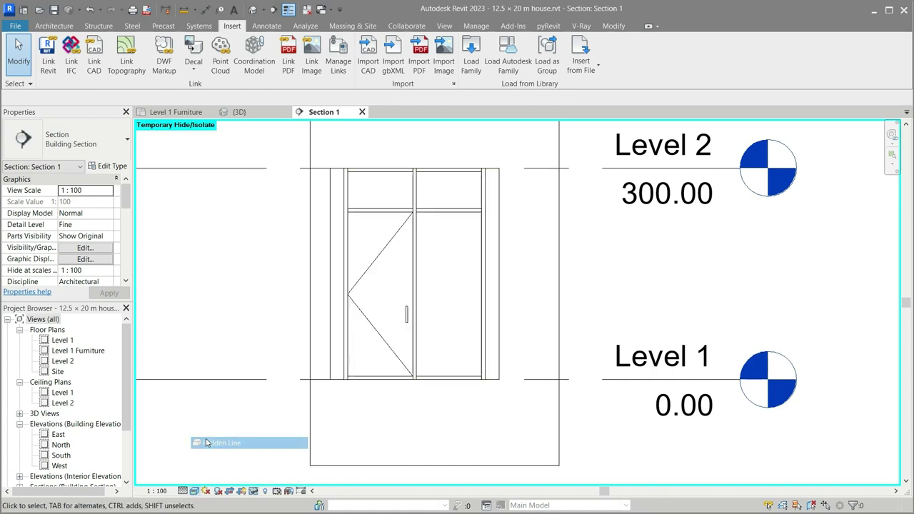
click(183, 492)
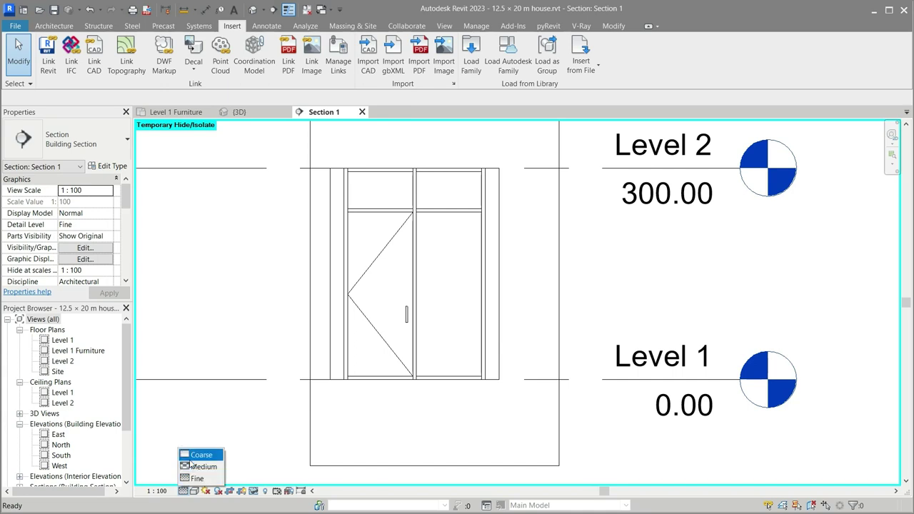
click(190, 457)
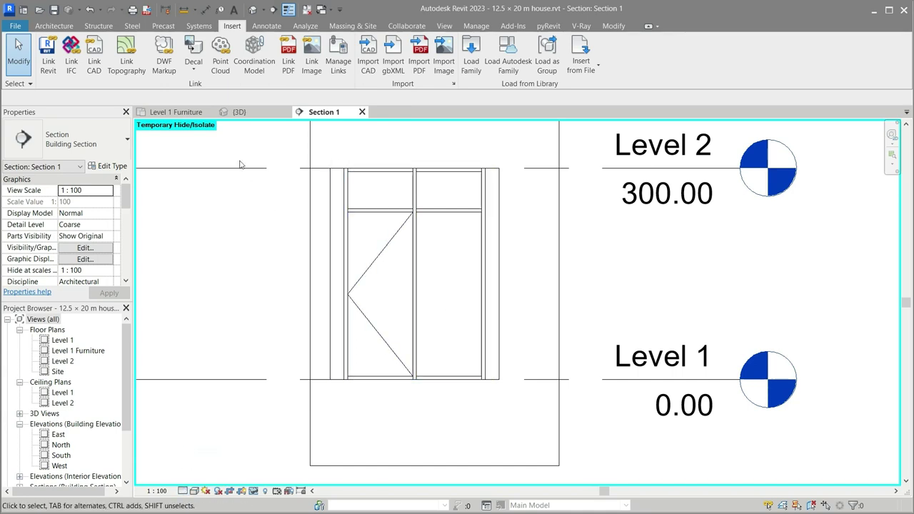
click(237, 113)
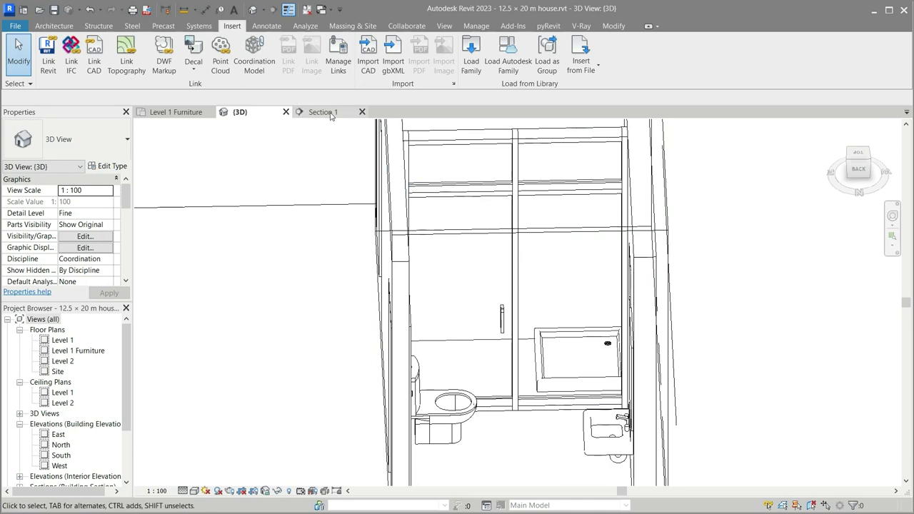
Close the Section 1 and 3D view tabs.
click(357, 112)
click(363, 112)
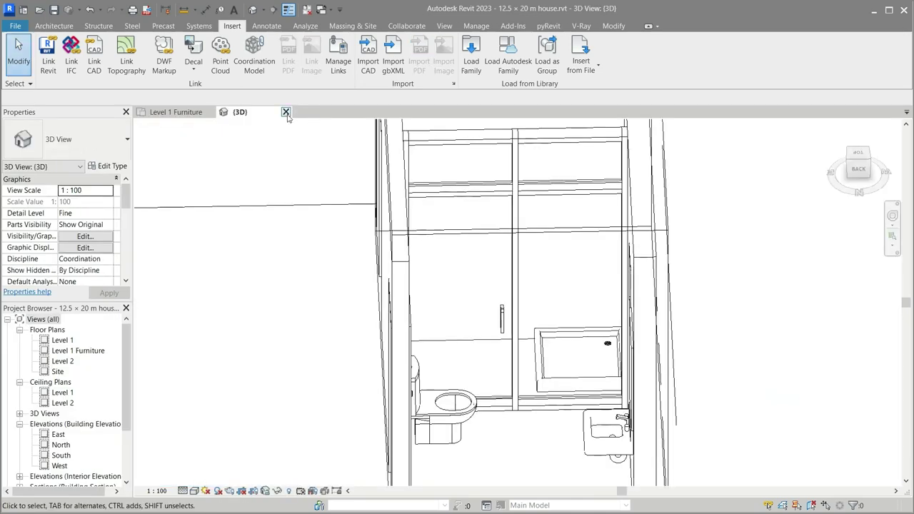
click(287, 112)
scroll(446, 269, down, 2)
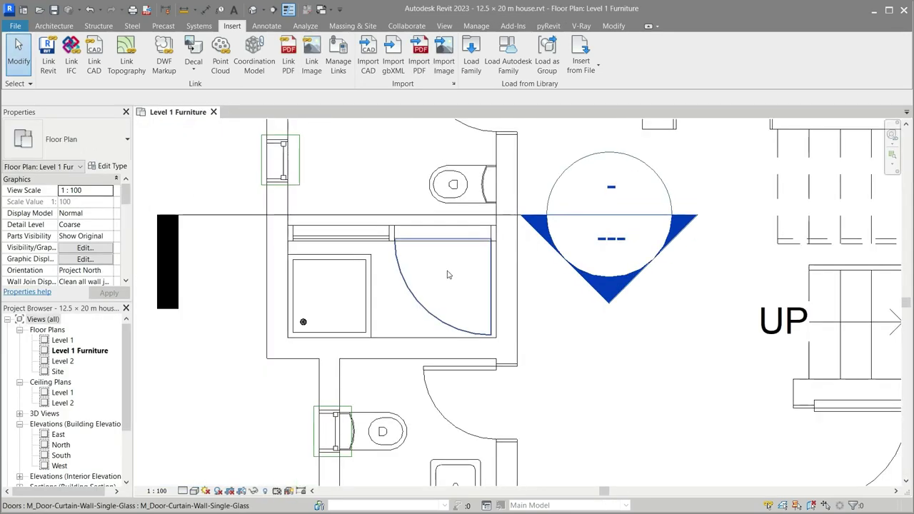
scroll(445, 268, down, 2)
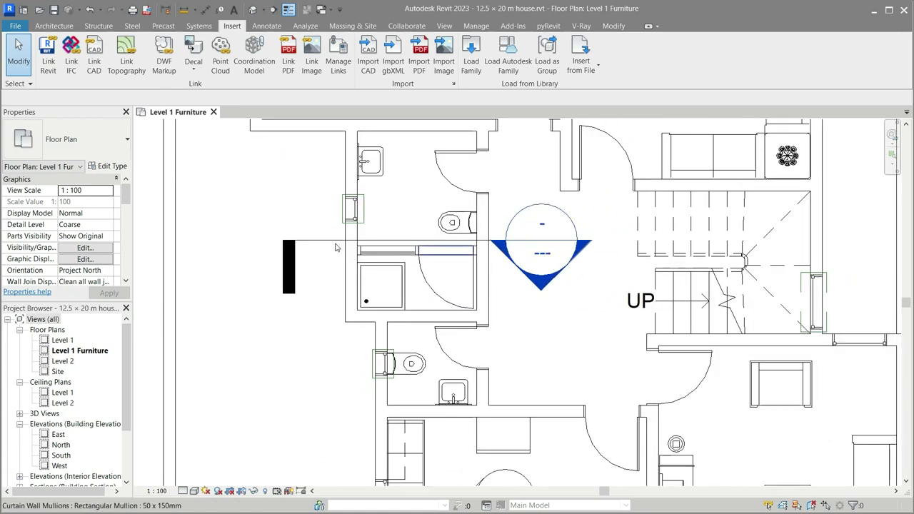
Delete the Section 1 line from the Level 1 Furniture plan and zoom out to the whole house.
click(289, 271)
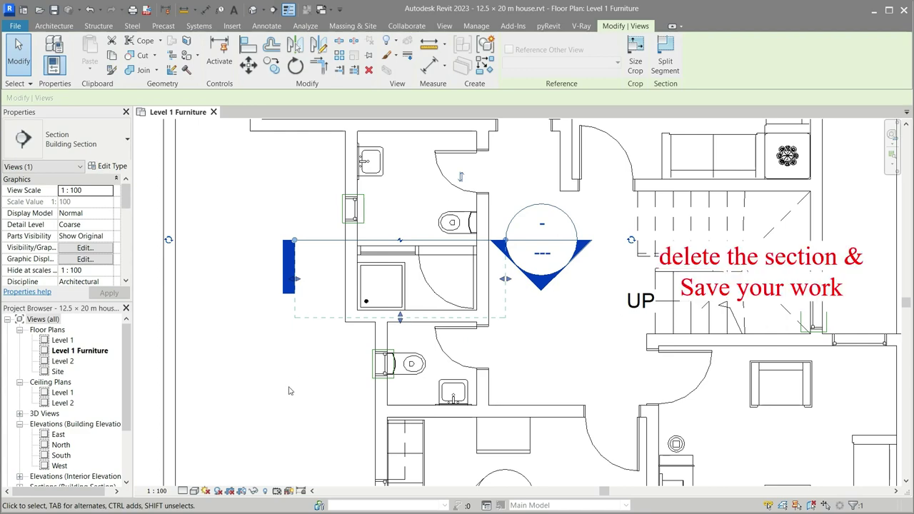
key(Delete)
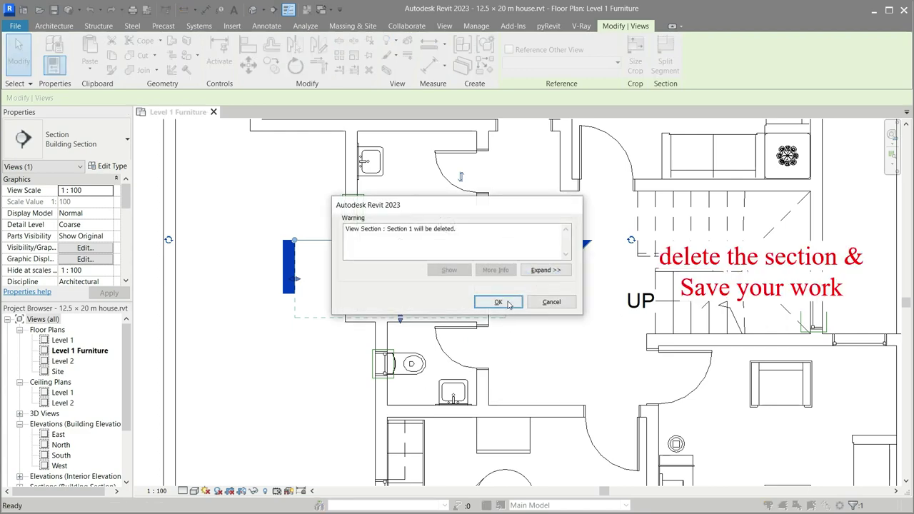
click(497, 301)
scroll(338, 294, down, 2)
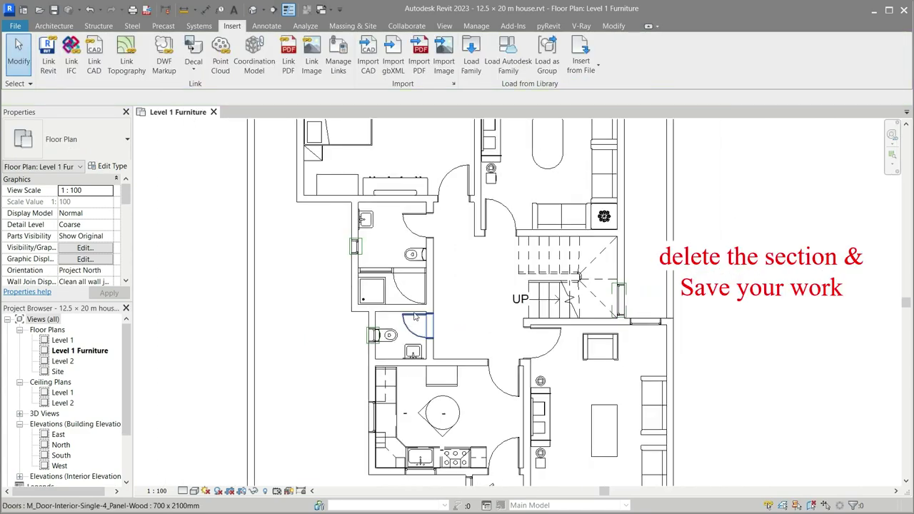
scroll(400, 307, down, 1)
scroll(442, 316, down, 1)
Save the house project from the Quick Access Toolbar with the full Level 1 Furniture plan in view.
scroll(442, 317, down, 1)
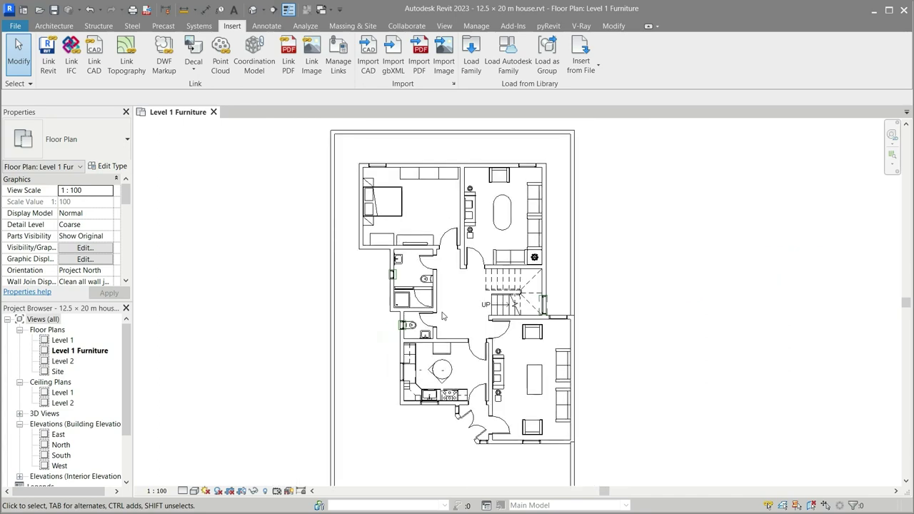
scroll(442, 316, down, 1)
scroll(442, 316, down, 1)
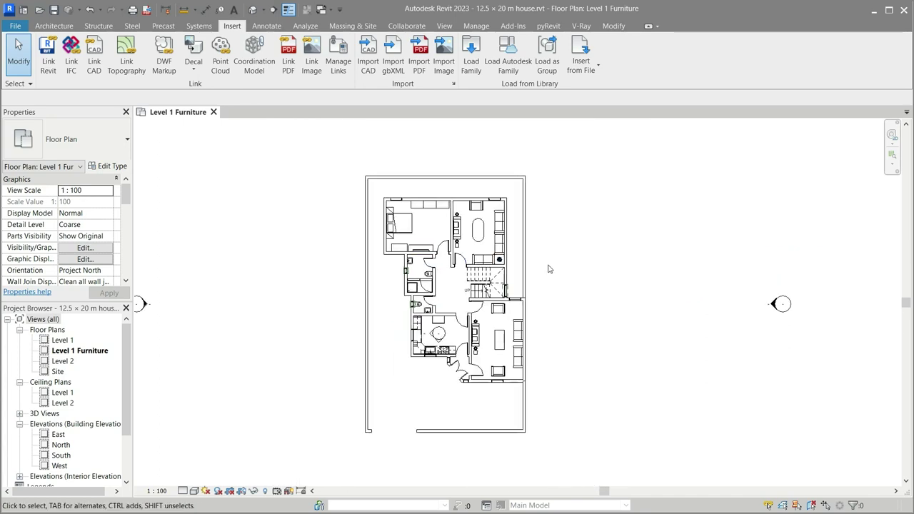
scroll(601, 291, down, 1)
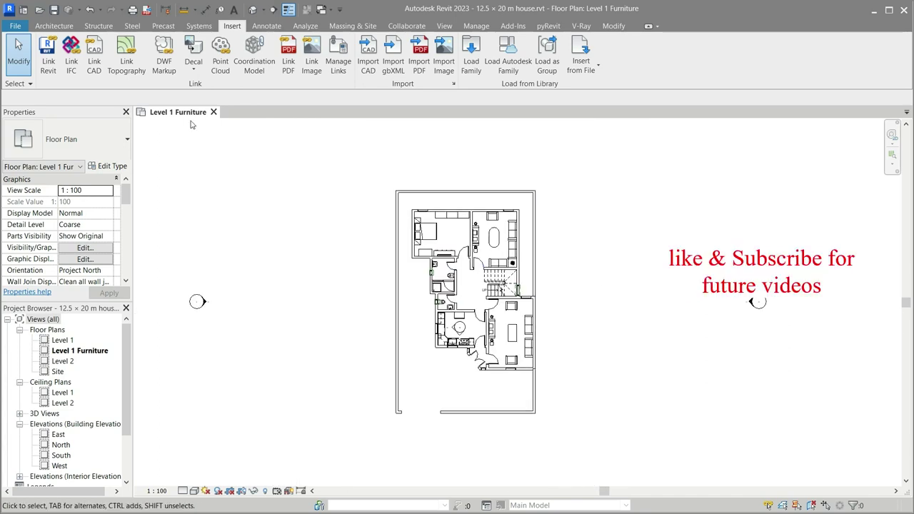
click(53, 10)
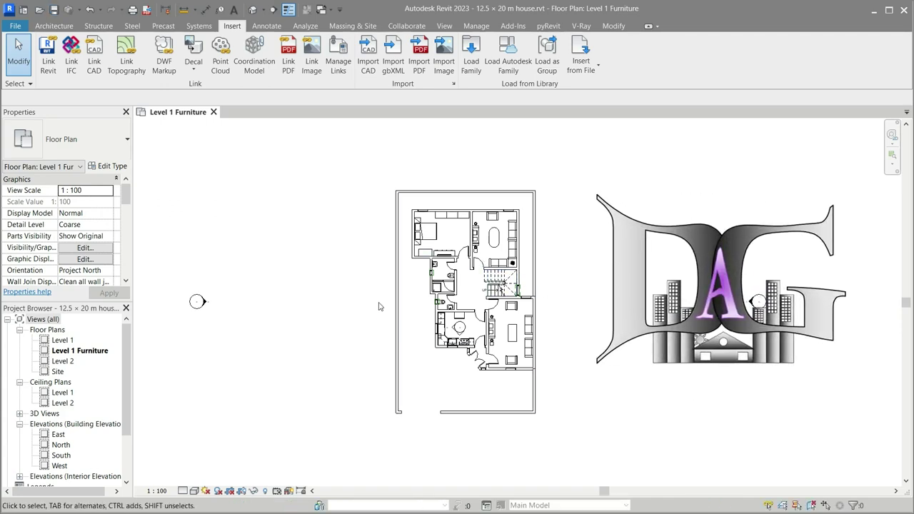
scroll(175, 367, down, 3)
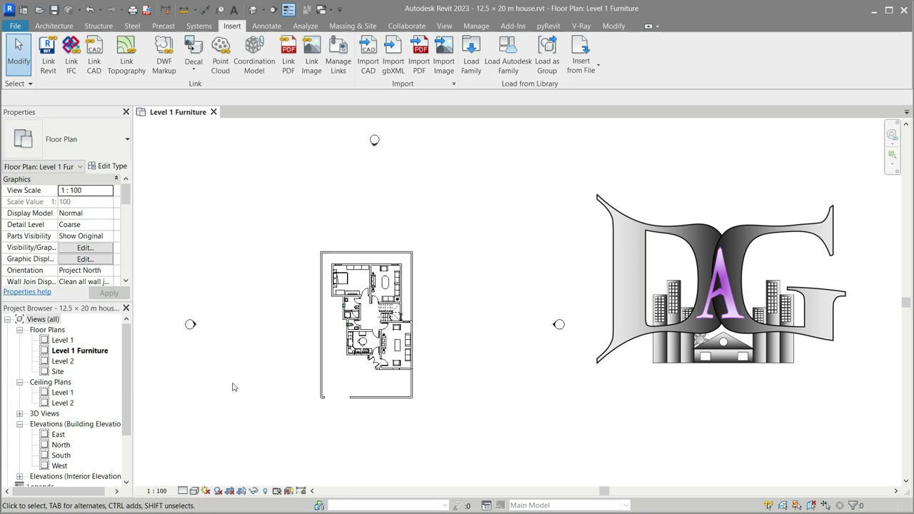
scroll(617, 398, up, 1)
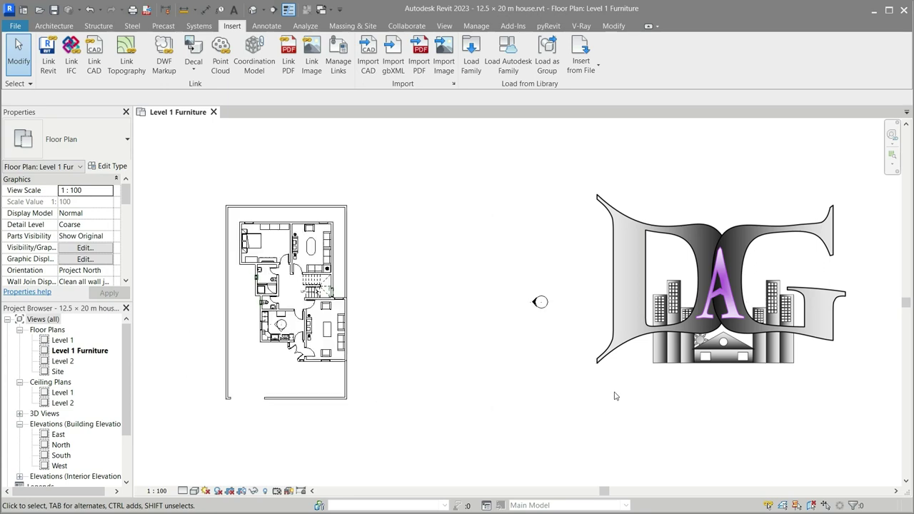